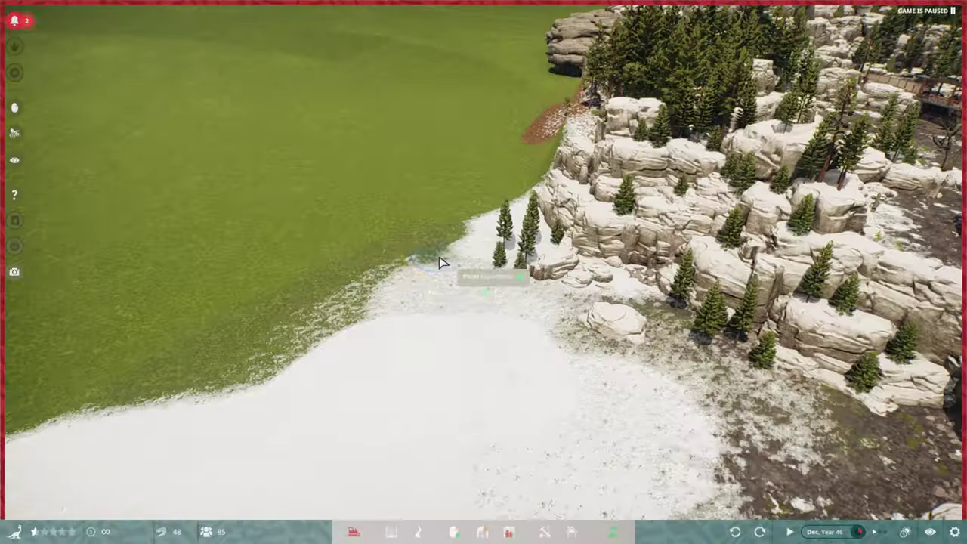
Paint a winding brown Wetland strip down across the snowfield.
{"action": "key", "text": "a"}
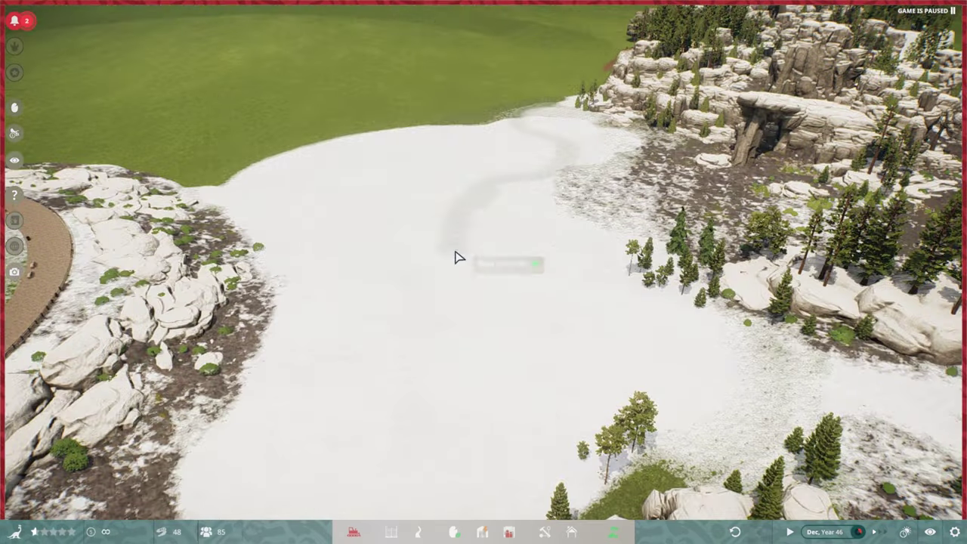
{"action": "key", "text": "w"}
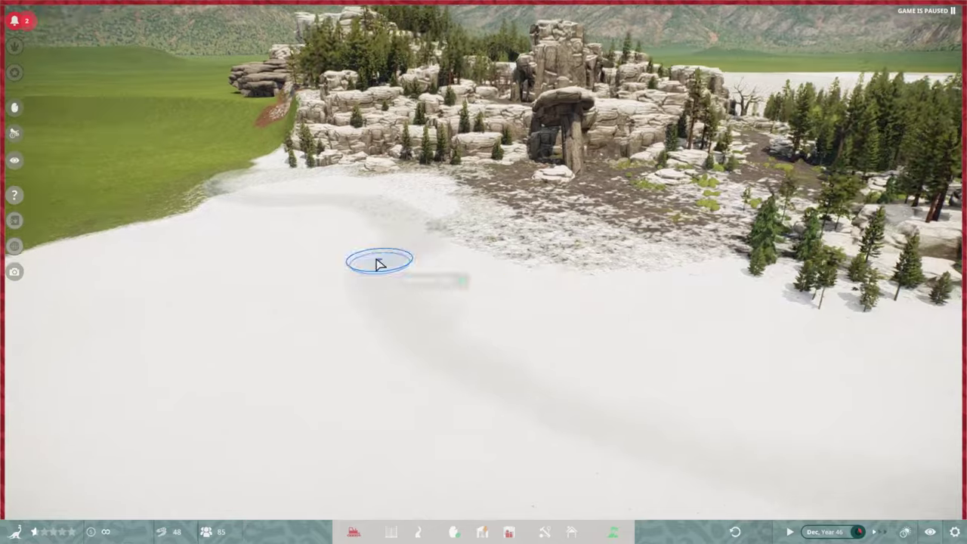
{"action": "left_click", "coordinate": [614, 532]}
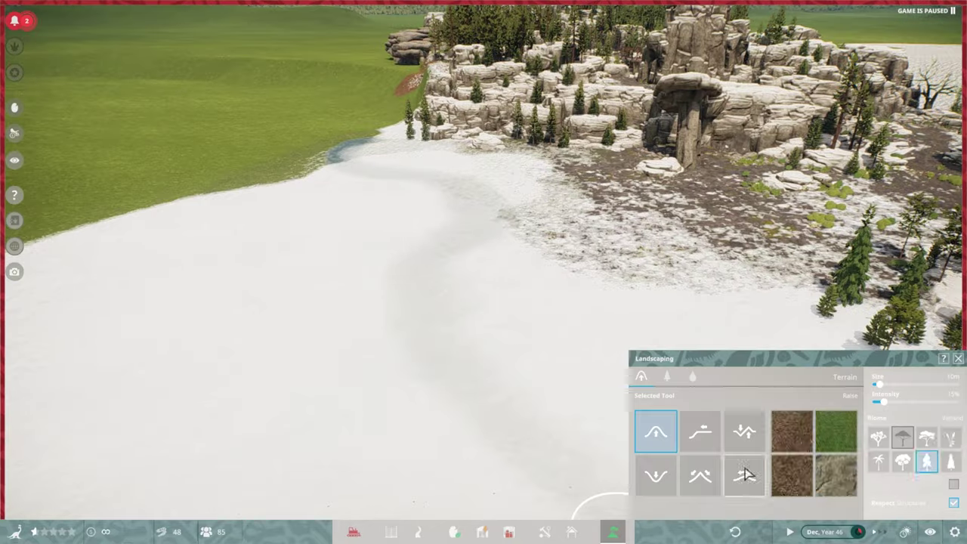
{"action": "mouse_move", "coordinate": [434, 272]}
{"action": "left_mouse_down"}
{"action": "mouse_move", "coordinate": [408, 382]}
{"action": "mouse_move", "coordinate": [376, 380]}
{"action": "left_mouse_up"}
{"action": "key", "text": "w"}
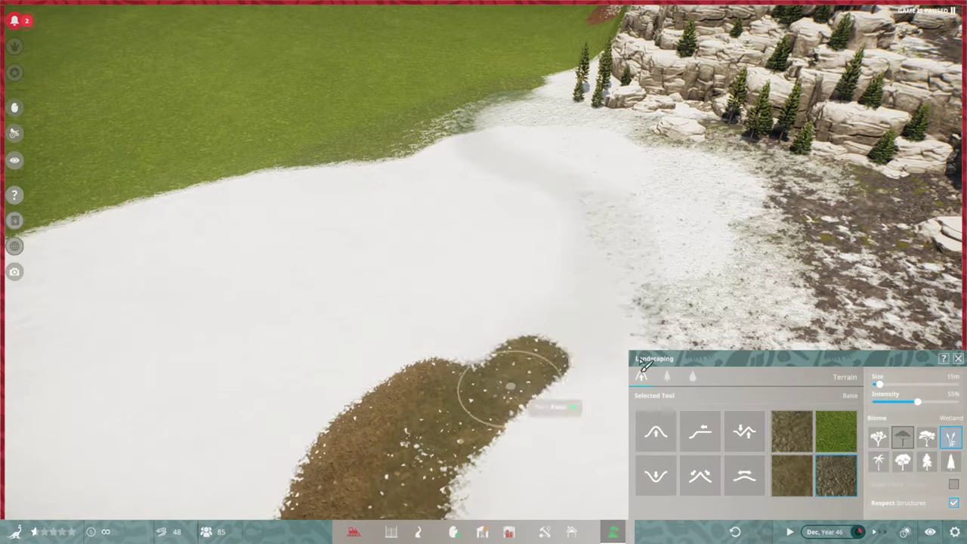
{"action": "left_click_drag", "start_coordinate": [647, 264], "coordinate": [316, 376]}
{"action": "key", "text": "s"}
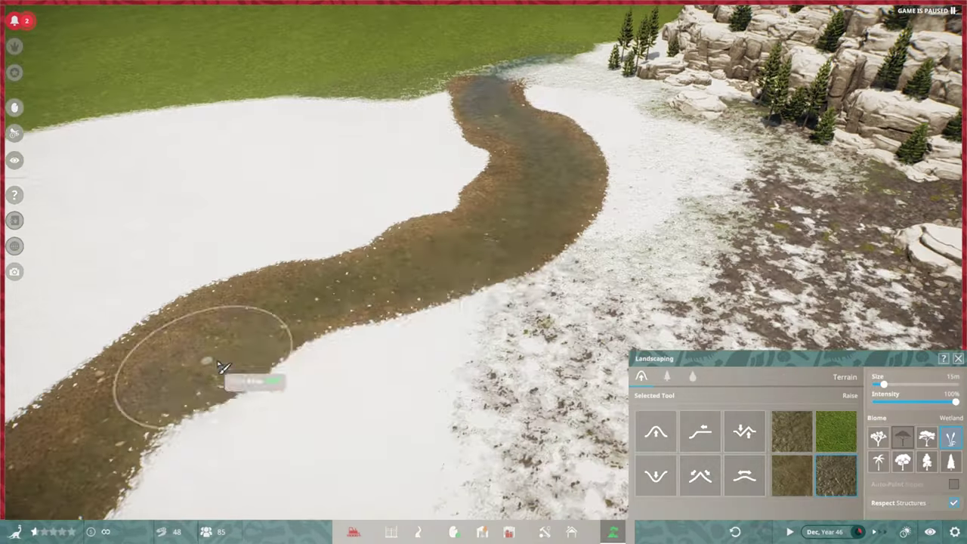
{"action": "key", "text": "e"}
{"action": "key", "text": "w"}
{"action": "key", "text": "q"}
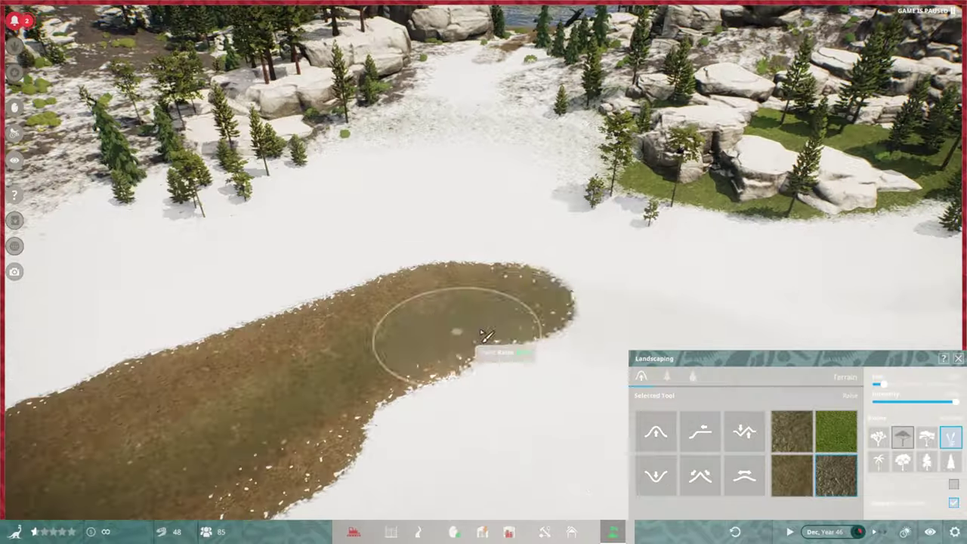
{"action": "key", "text": "s"}
{"action": "key", "text": "w"}
{"action": "key", "text": "s"}
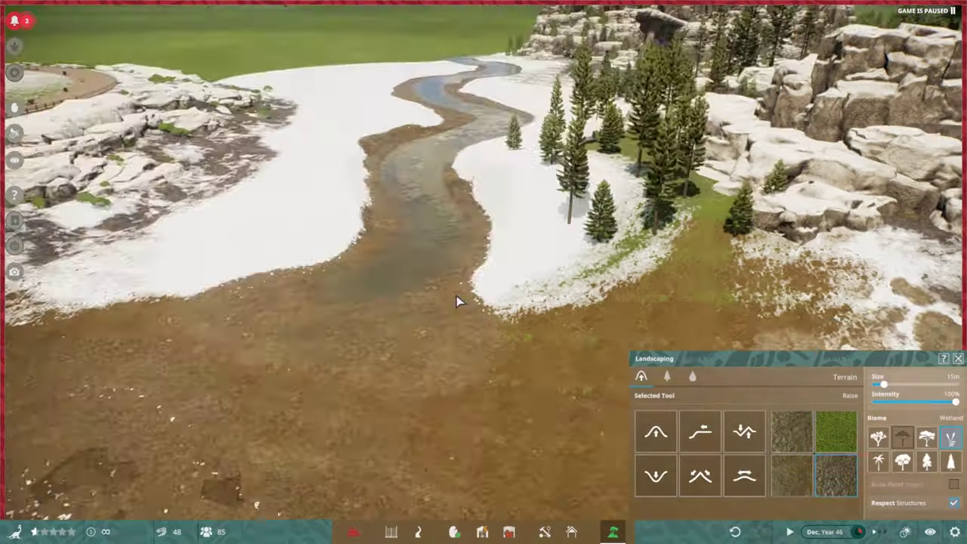
Fill the wetland strip with Calm Water to form a shallow stream.
{"action": "left_click", "coordinate": [692, 376]}
{"action": "key", "text": "w"}
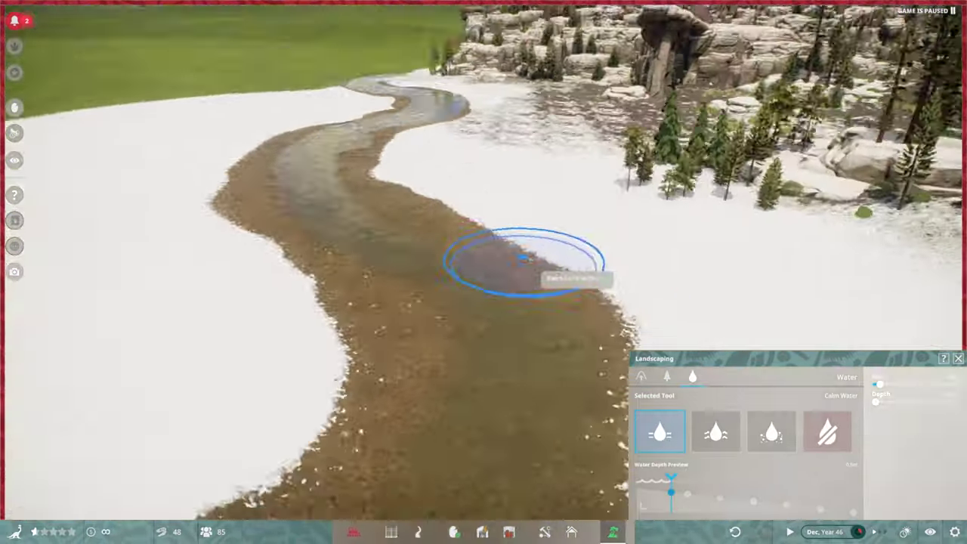
{"action": "key", "text": "s"}
{"action": "key", "text": "w"}
{"action": "key", "text": "s"}
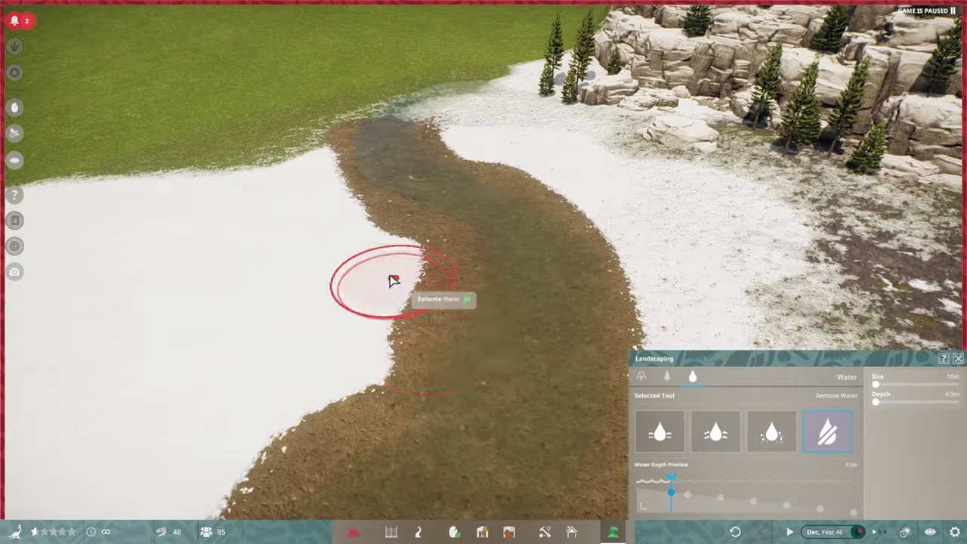
{"action": "key", "text": "s"}
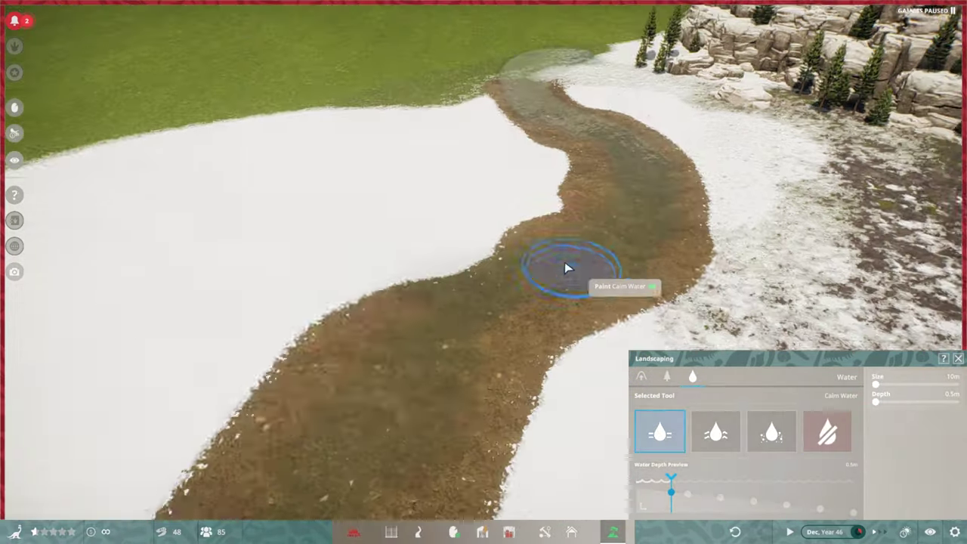
{"action": "key", "text": "w"}
{"action": "key", "text": "s"}
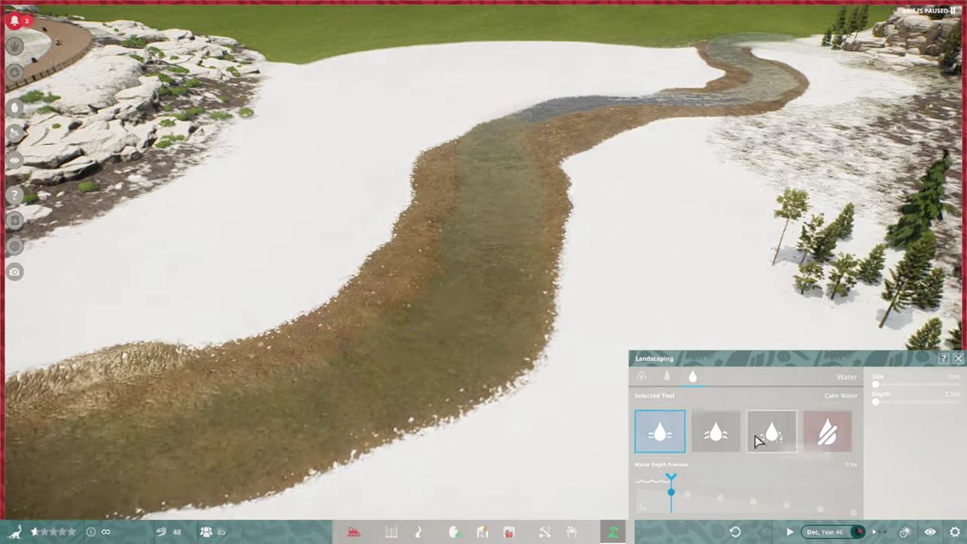
{"action": "left_click", "coordinate": [826, 431]}
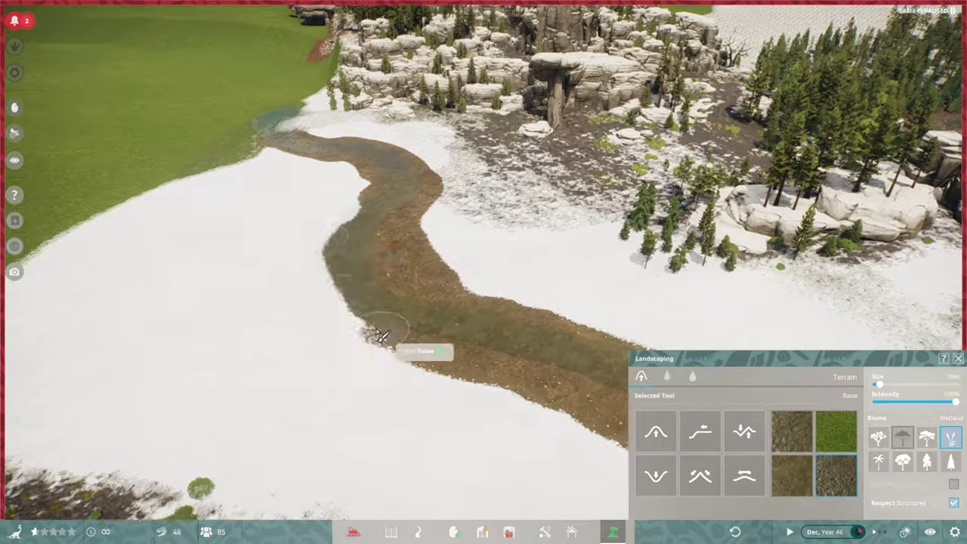
{"action": "key", "text": "w"}
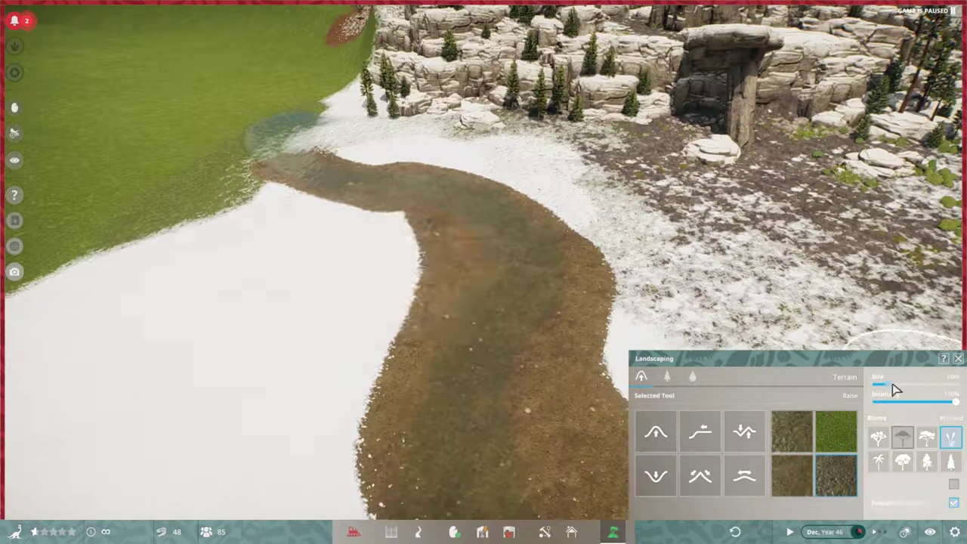
{"action": "key", "text": "q"}
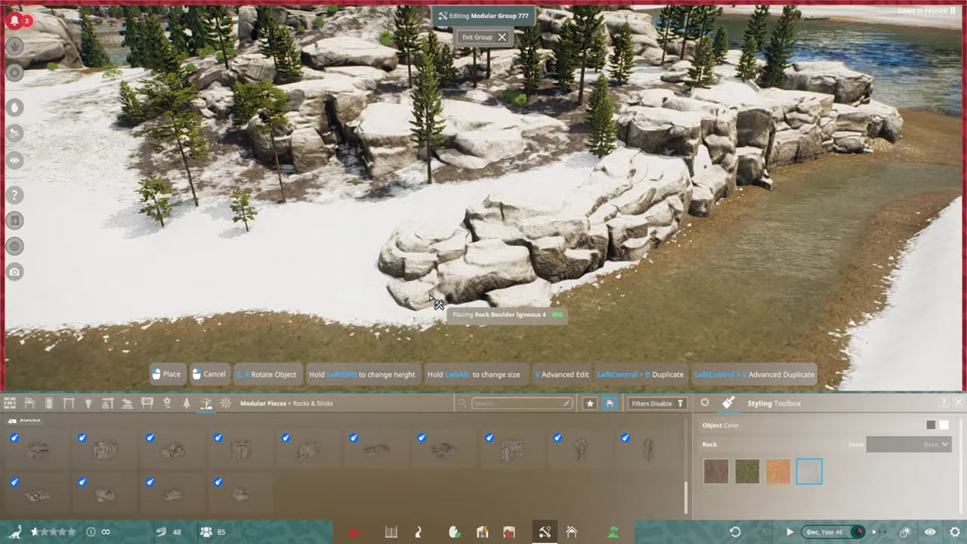
Place an igneous boulder, Douglas firs and a Redwood 2 along the stream's cliff bank.
{"action": "left_click", "coordinate": [437, 303]}
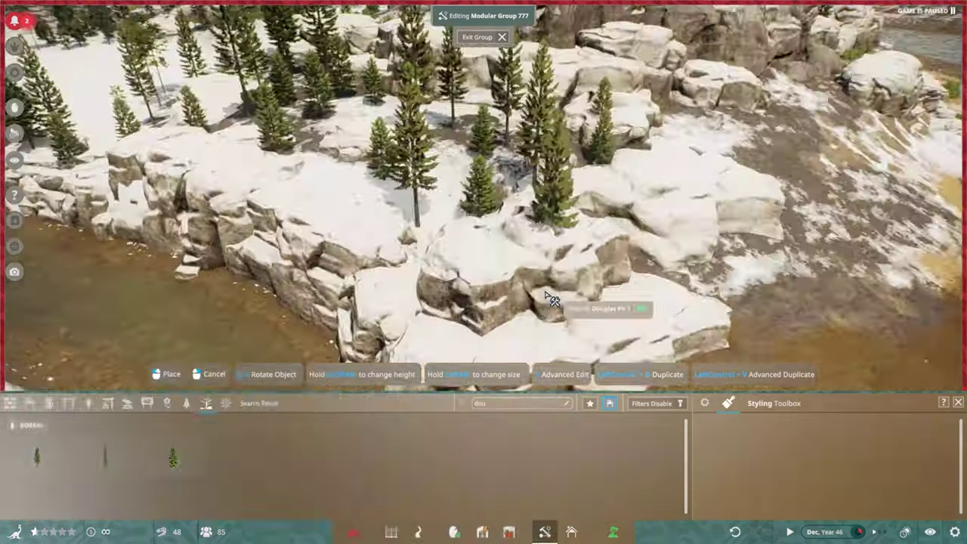
{"action": "left_click", "coordinate": [552, 300]}
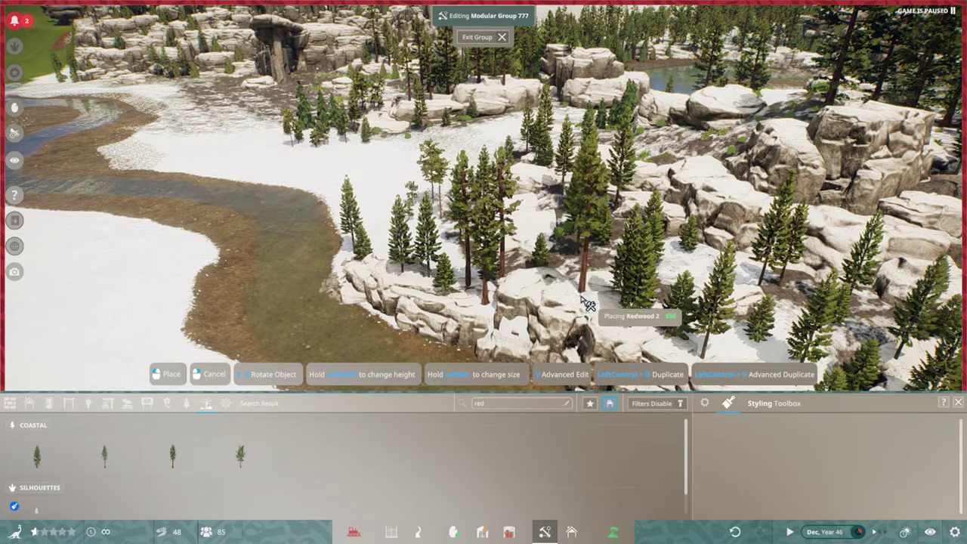
{"action": "left_click", "coordinate": [511, 300]}
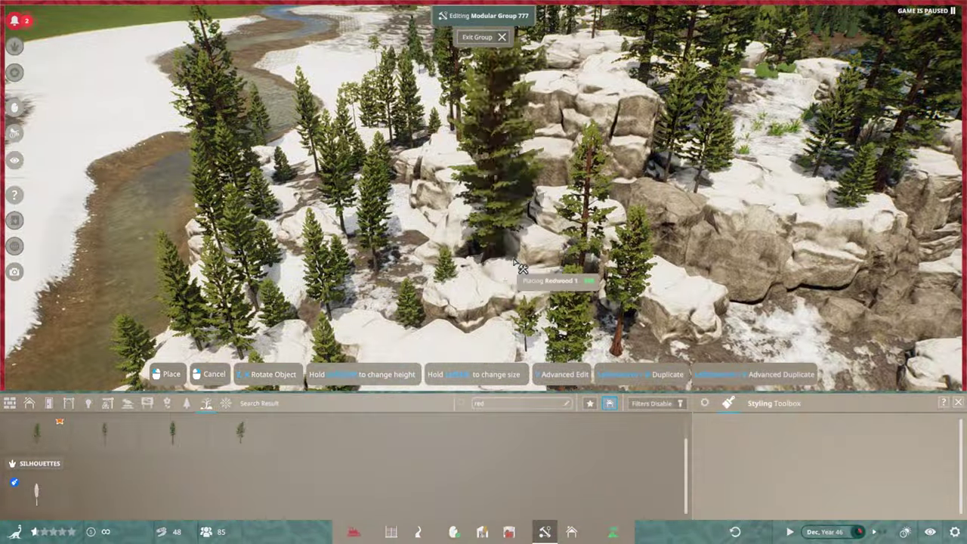
{"action": "left_click", "coordinate": [172, 456]}
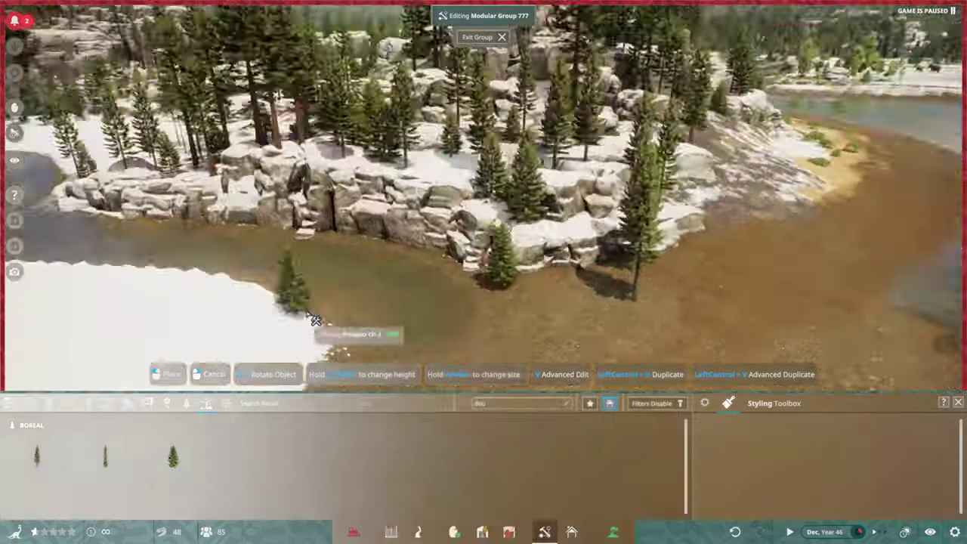
{"action": "left_click", "coordinate": [744, 475]}
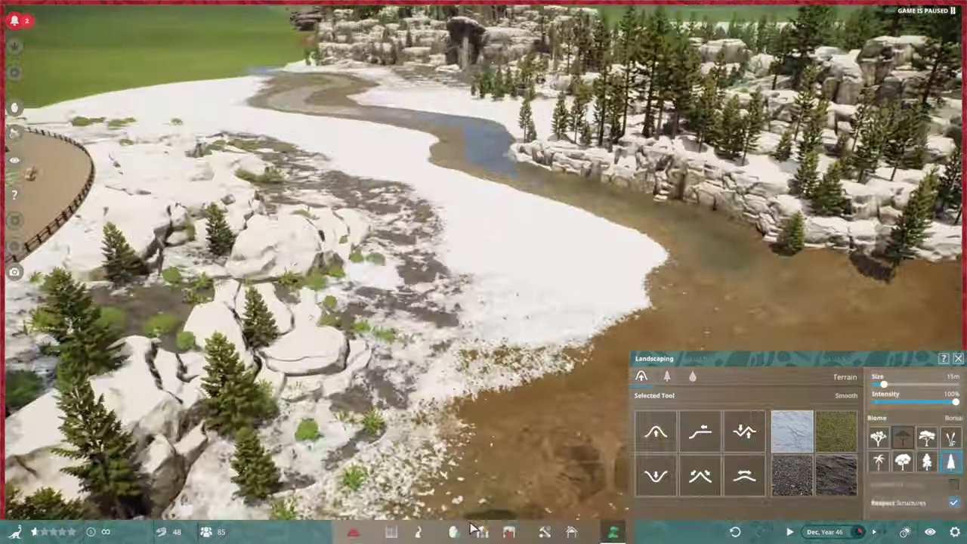
Place Dead Tree 2 beside the stream and lay Natural Log 3 in the stream bed.
{"action": "left_click", "coordinate": [545, 532]}
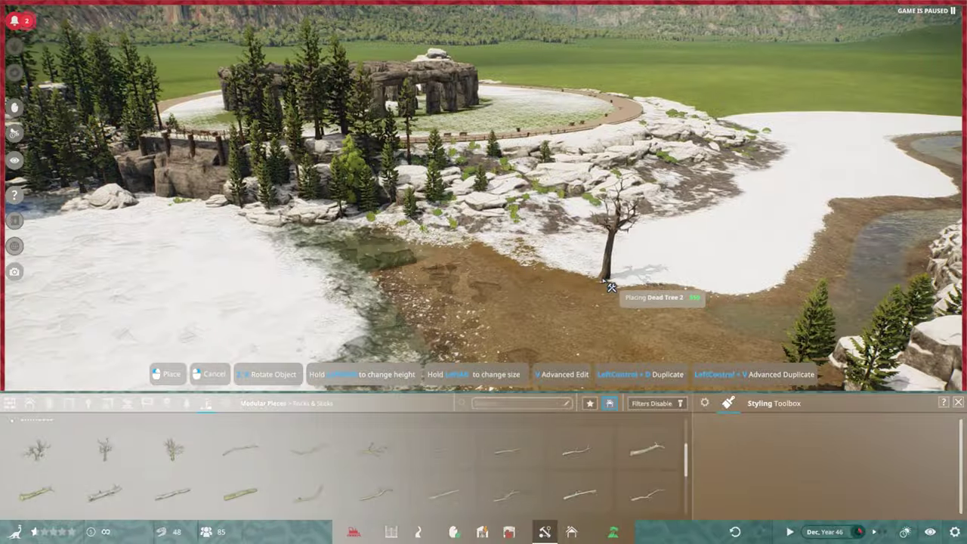
{"action": "left_click", "coordinate": [608, 287]}
{"action": "scroll", "coordinate": [340, 468], "scroll_direction": "down", "scroll_amount": 2}
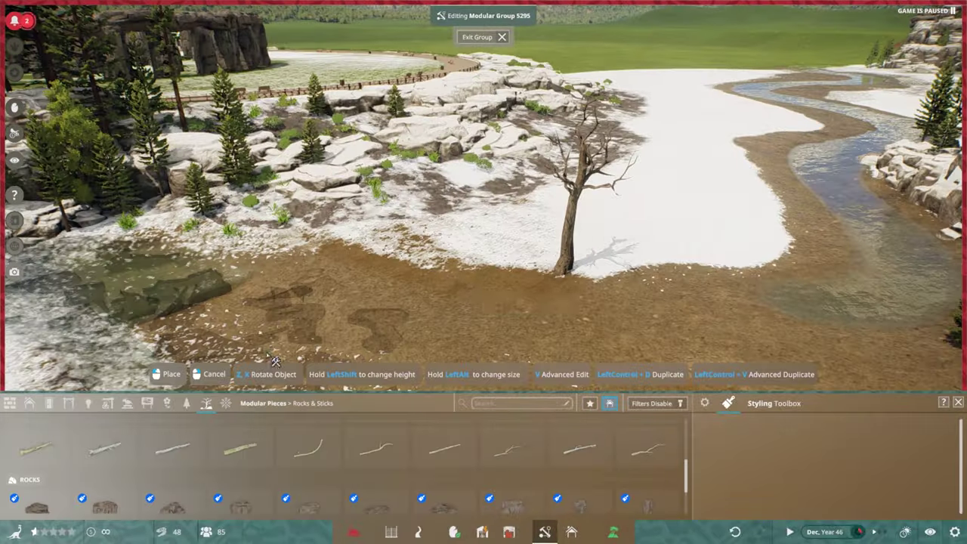
{"action": "left_click", "coordinate": [240, 449]}
{"action": "scroll", "coordinate": [352, 244], "scroll_direction": "up", "scroll_amount": 5}
{"action": "scroll", "coordinate": [354, 227], "scroll_direction": "up", "scroll_amount": 3}
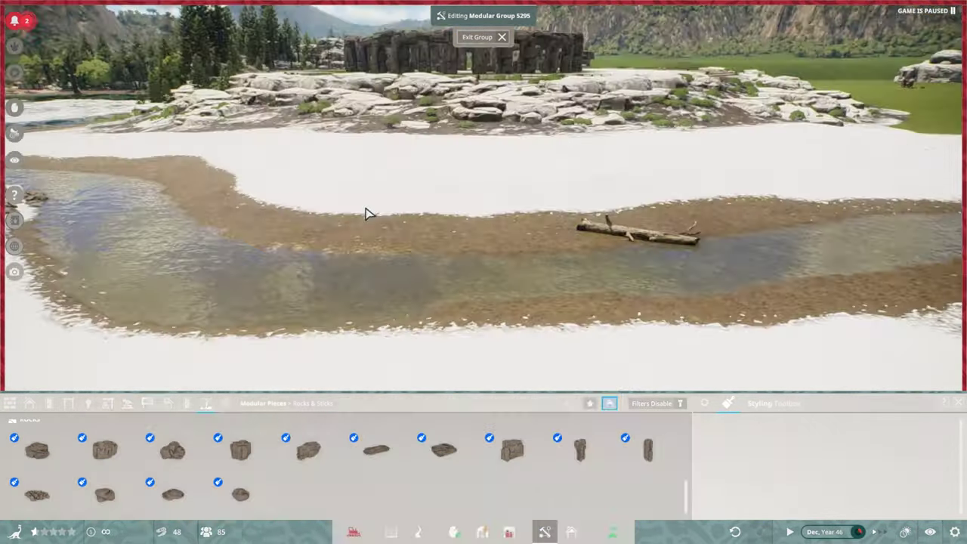
{"action": "scroll", "coordinate": [340, 468], "scroll_direction": "down", "scroll_amount": 3}
{"action": "left_click", "coordinate": [37, 479]}
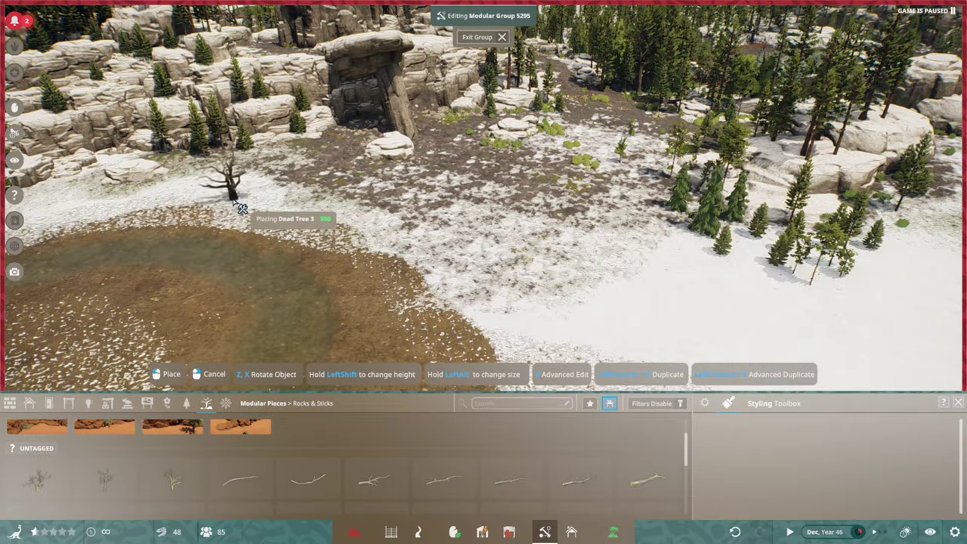
Add another dead tree among the rocks and a snowy Boulder Igneous.
{"action": "left_click", "coordinate": [241, 209]}
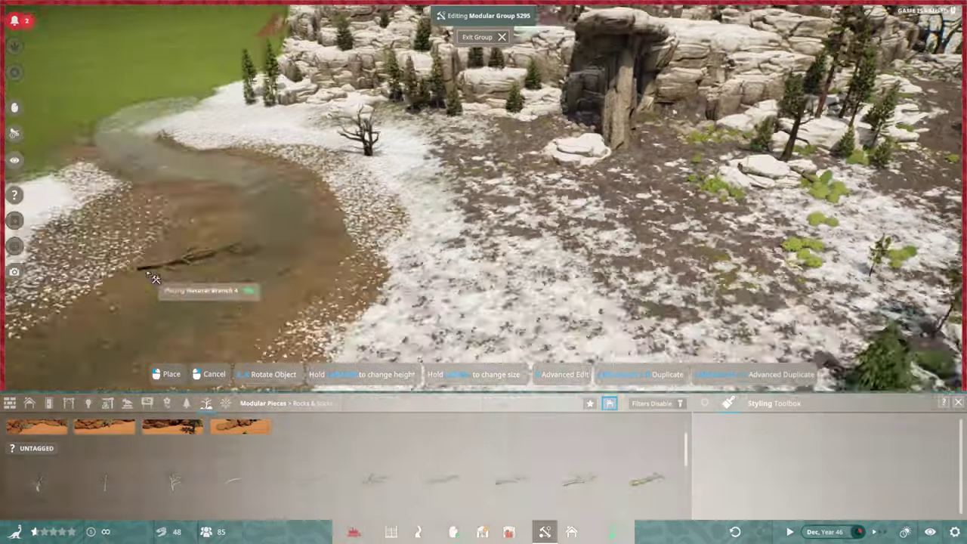
{"action": "scroll", "coordinate": [344, 482], "scroll_direction": "down", "scroll_amount": 2}
{"action": "left_click", "coordinate": [148, 452]}
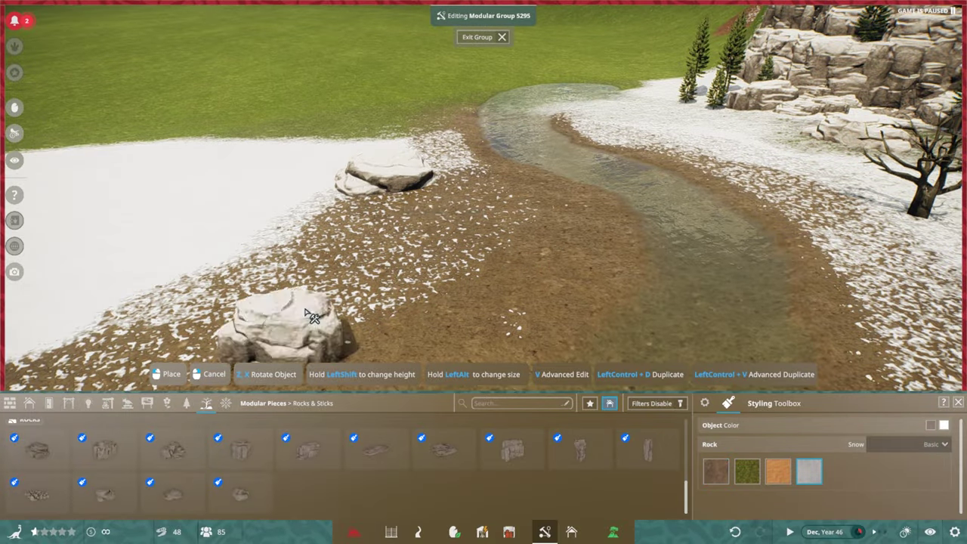
{"action": "scroll", "coordinate": [365, 244], "scroll_direction": "down", "scroll_amount": 5}
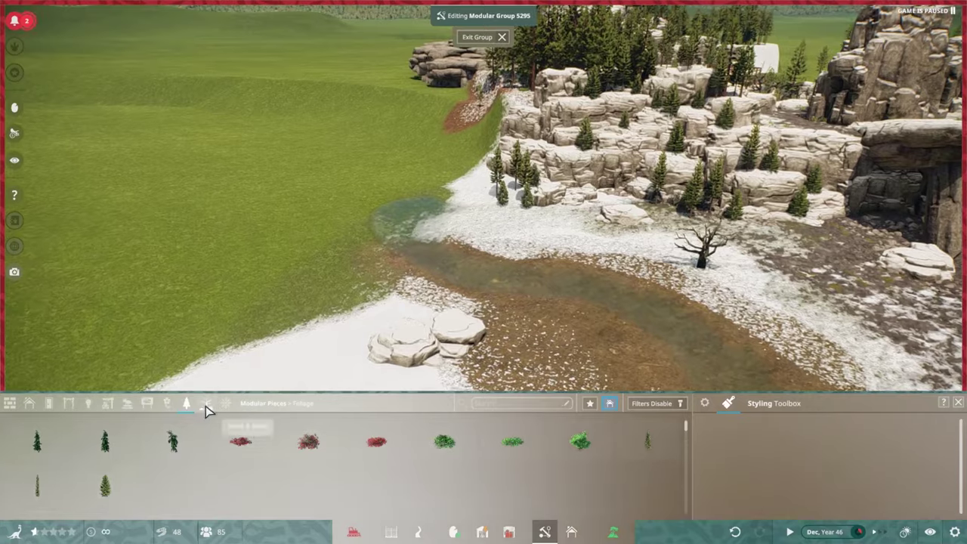
{"action": "left_click", "coordinate": [206, 406]}
Set the Hell Creek 3 scenery prefab at the stream's head and bring up the water brushes.
{"action": "scroll", "coordinate": [322, 469], "scroll_direction": "down", "scroll_amount": 4}
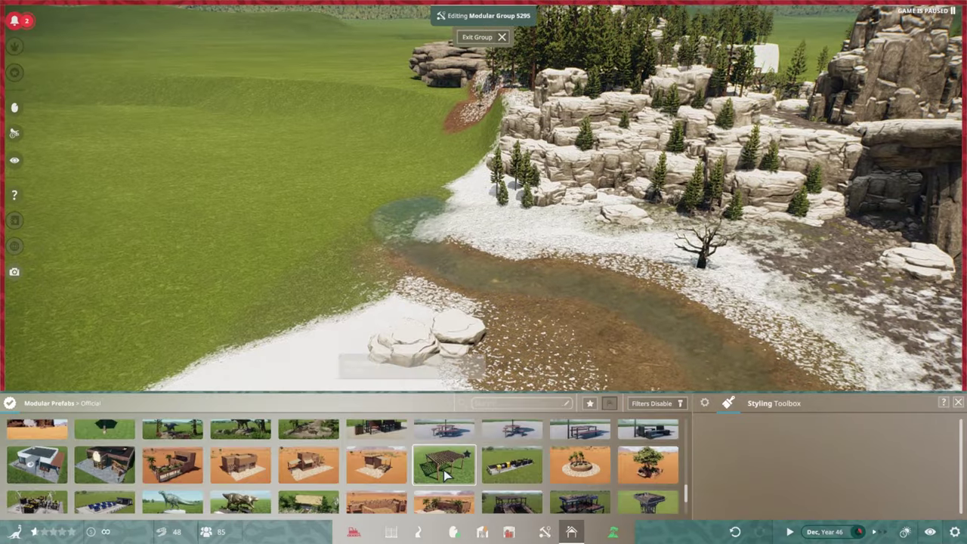
{"action": "left_click", "coordinate": [321, 474]}
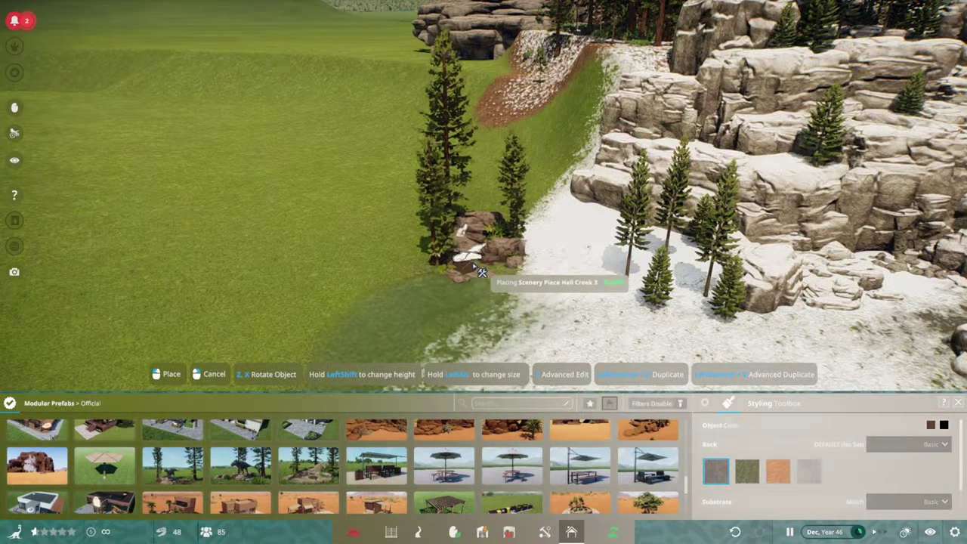
{"action": "left_click", "coordinate": [482, 273]}
{"action": "left_click", "coordinate": [613, 532]}
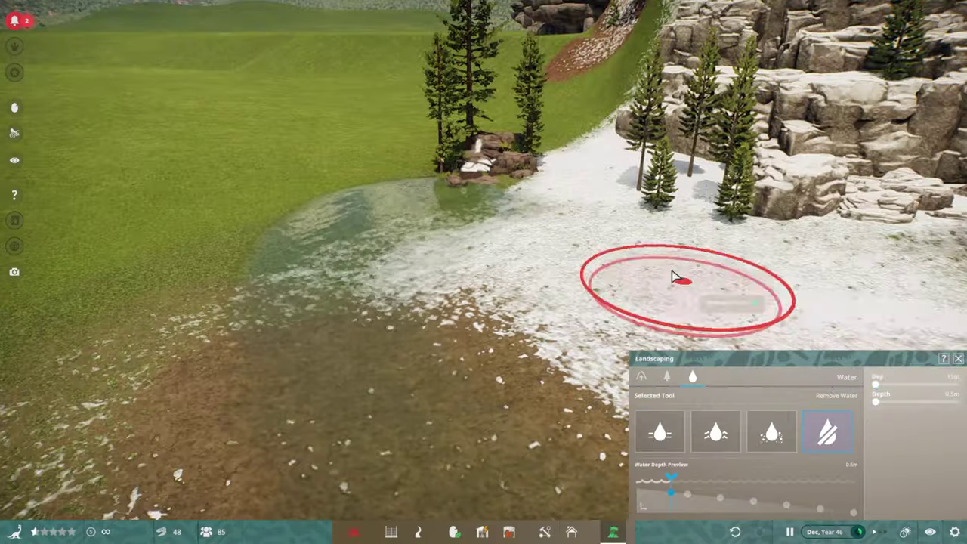
{"action": "key", "text": "q"}
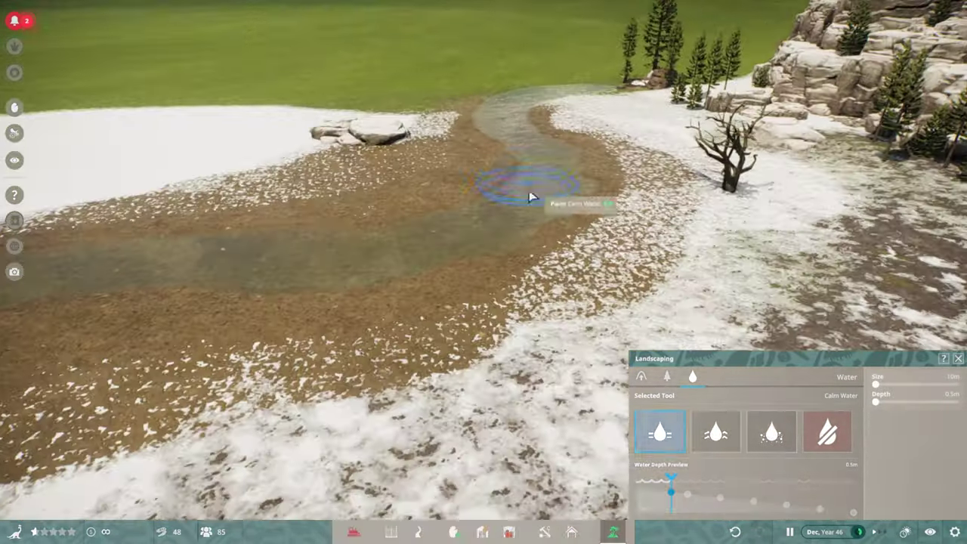
{"action": "key", "text": "Escape"}
{"action": "scroll", "coordinate": [281, 441], "scroll_direction": "down", "scroll_amount": 5}
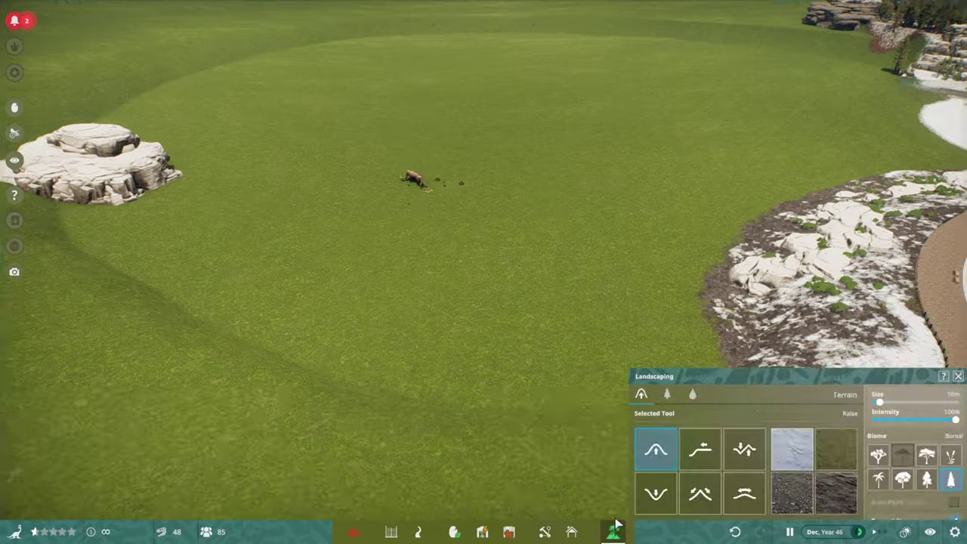
Brush Wetland reeds and grass along the mammoth pond's edges, then open the Foliage pieces.
{"action": "left_click", "coordinate": [692, 376]}
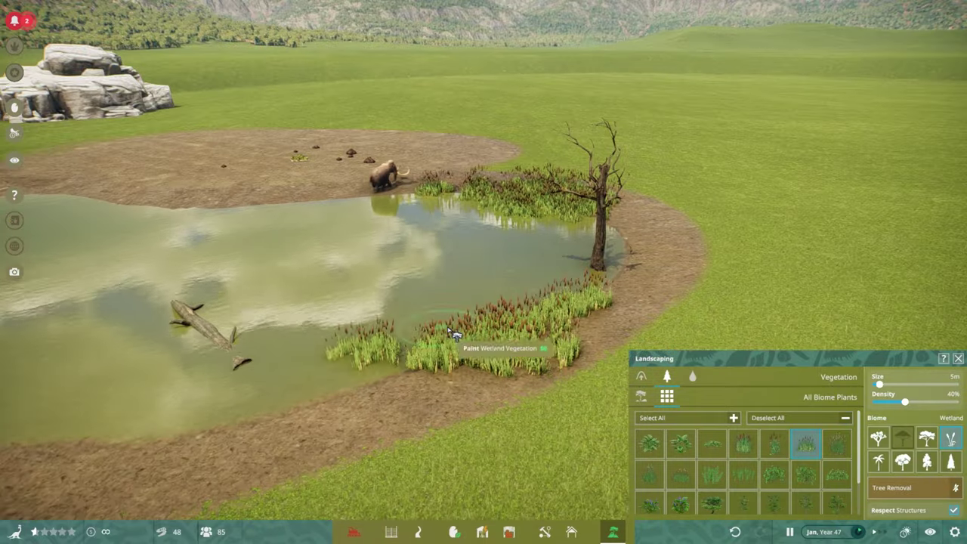
{"action": "left_click_drag", "start_coordinate": [455, 335], "coordinate": [443, 421]}
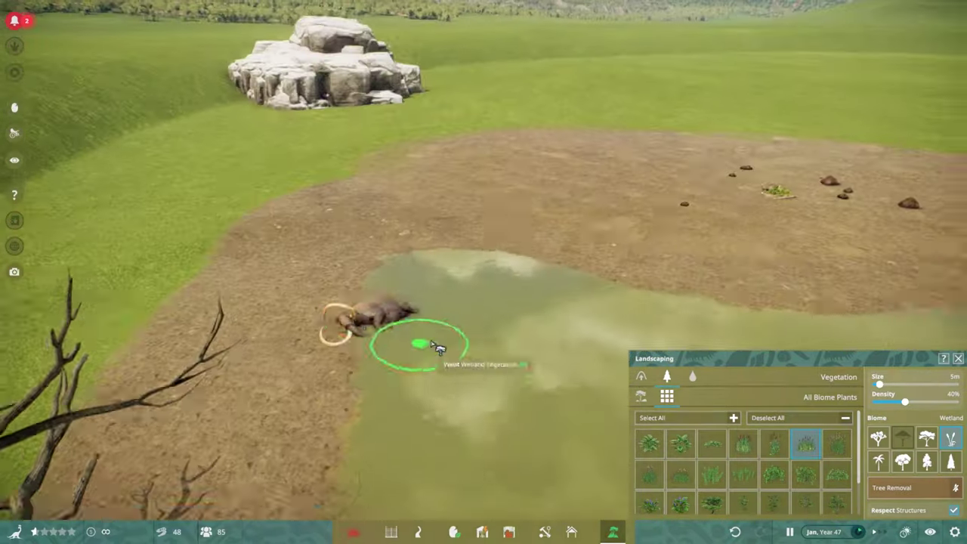
{"action": "mouse_move", "coordinate": [439, 348]}
{"action": "left_mouse_down"}
{"action": "mouse_move", "coordinate": [287, 335]}
{"action": "mouse_move", "coordinate": [488, 413]}
{"action": "left_mouse_up"}
{"action": "scroll", "coordinate": [489, 413], "scroll_direction": "down", "scroll_amount": 6}
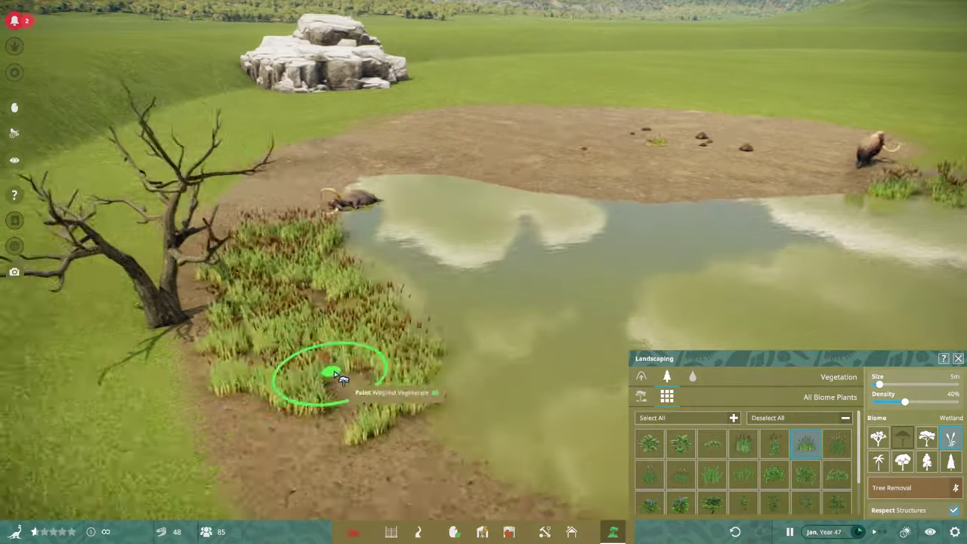
{"action": "scroll", "coordinate": [551, 382], "scroll_direction": "up", "scroll_amount": 2}
{"action": "scroll", "coordinate": [348, 347], "scroll_direction": "up", "scroll_amount": 3}
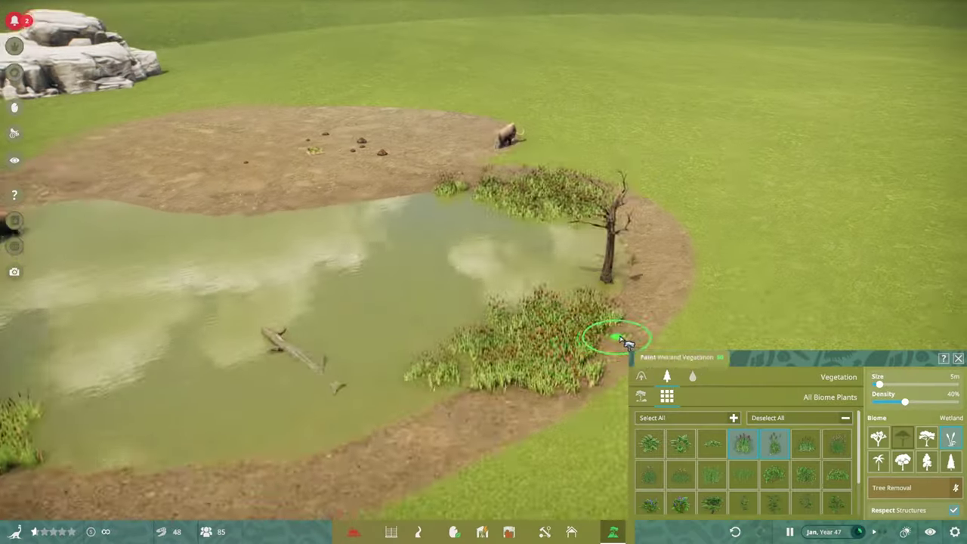
{"action": "scroll", "coordinate": [590, 351], "scroll_direction": "up", "scroll_amount": 2}
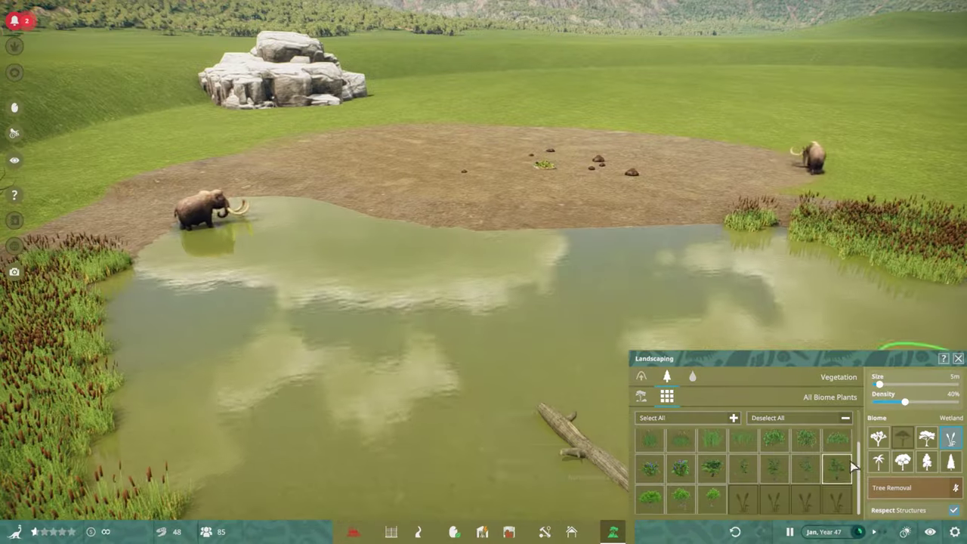
{"action": "left_click", "coordinate": [545, 532]}
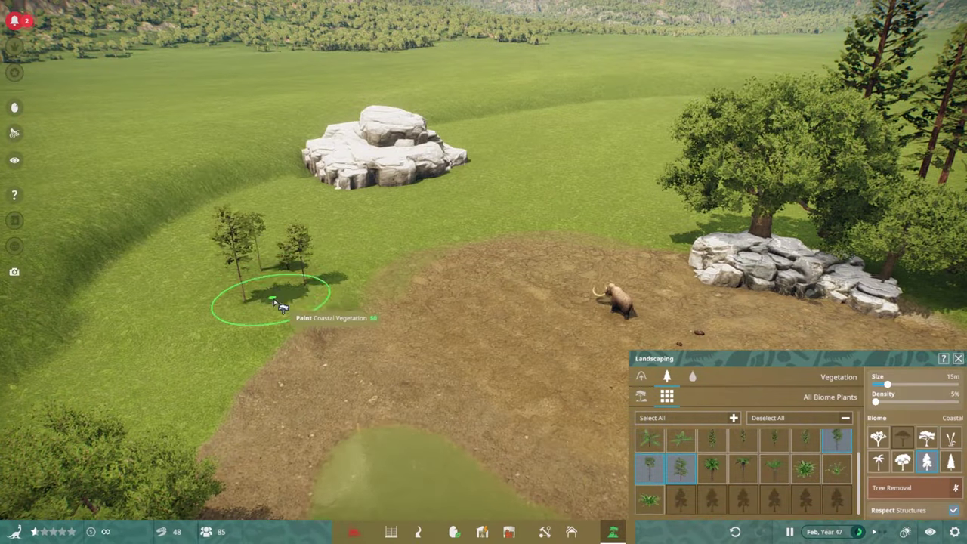
Move over the grassland beside the pond and set the vegetation brush to Temperate plants.
{"action": "scroll", "coordinate": [281, 306], "scroll_direction": "down", "scroll_amount": 3}
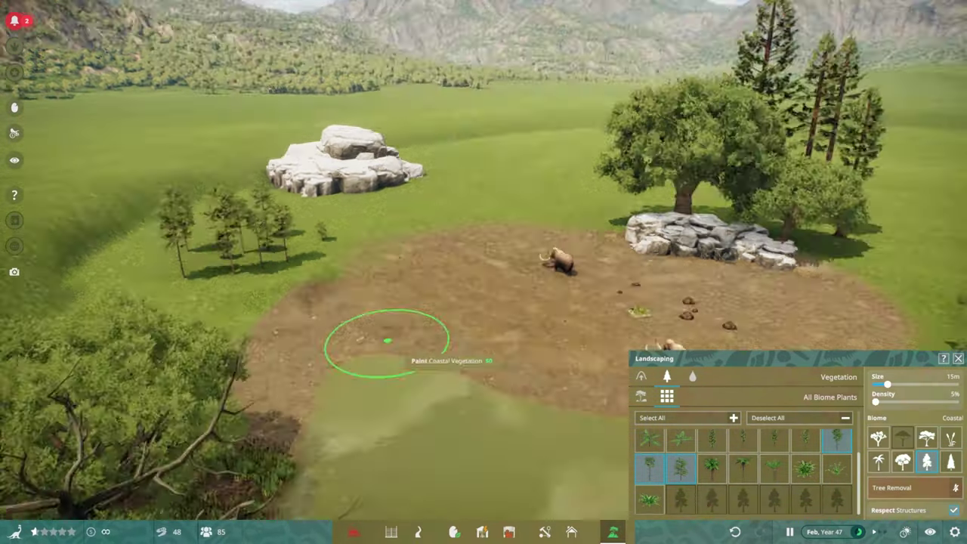
{"action": "key", "text": "d"}
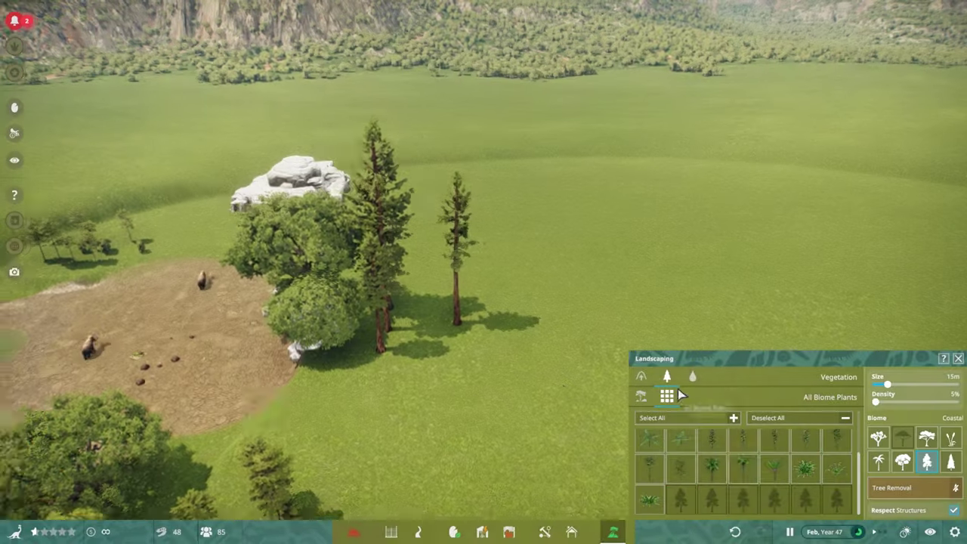
{"action": "left_click", "coordinate": [544, 532]}
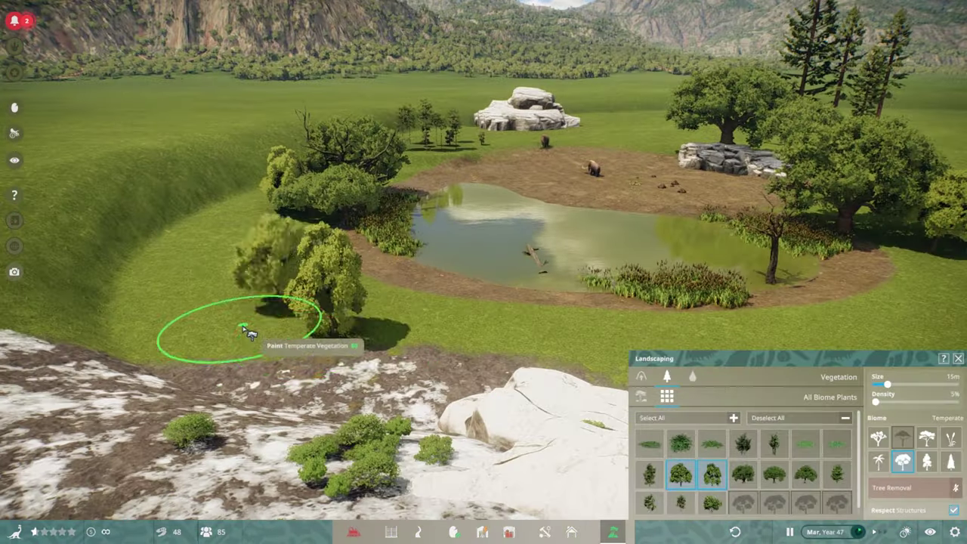
{"action": "key", "text": "d"}
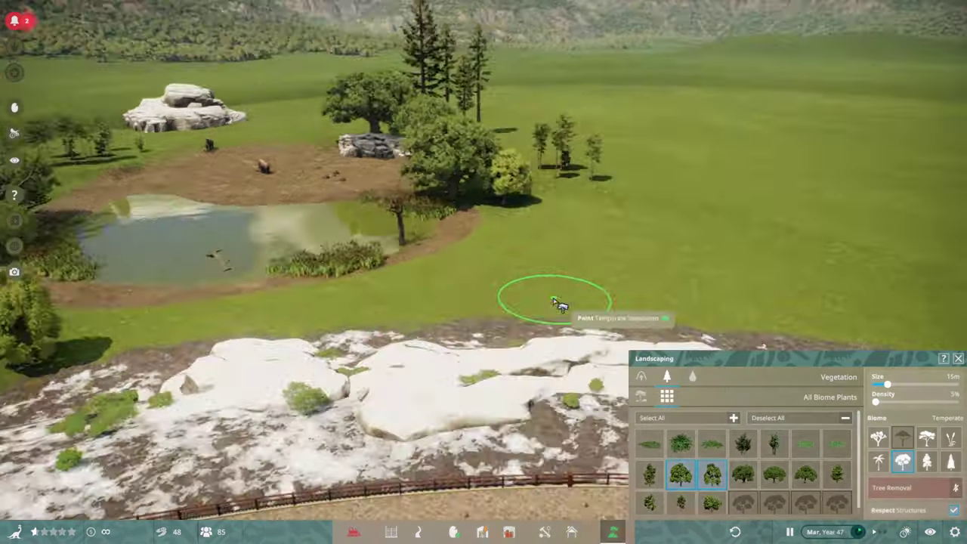
{"action": "key", "text": "w"}
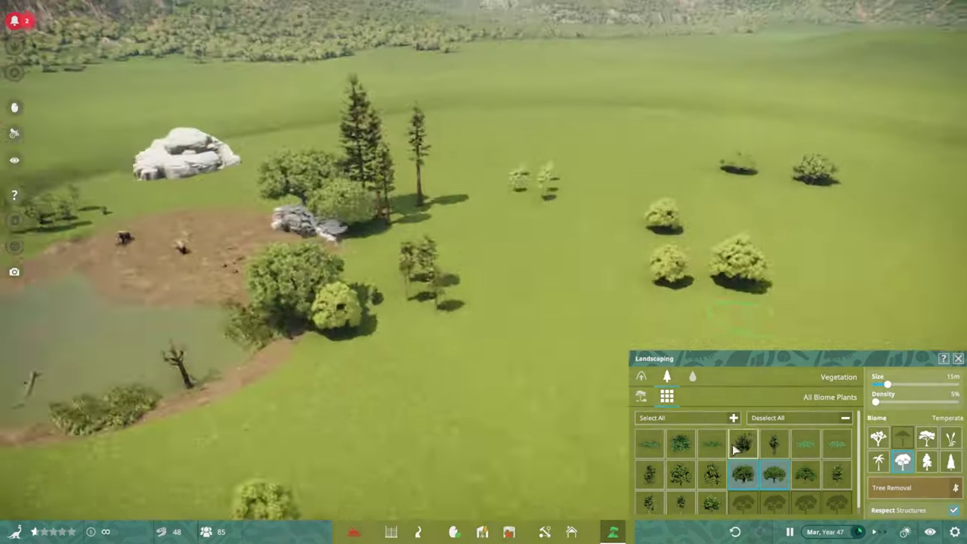
{"action": "key", "text": "w"}
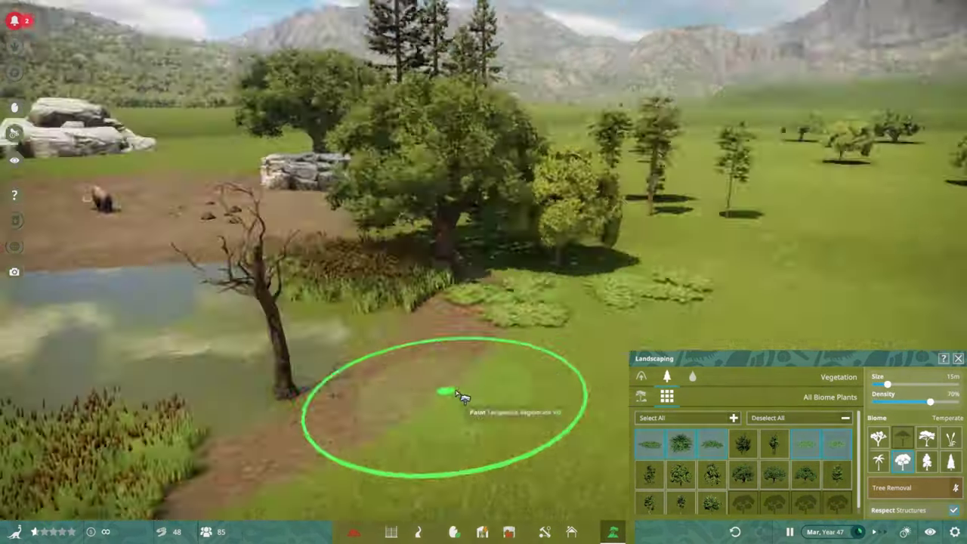
{"action": "key", "text": "s"}
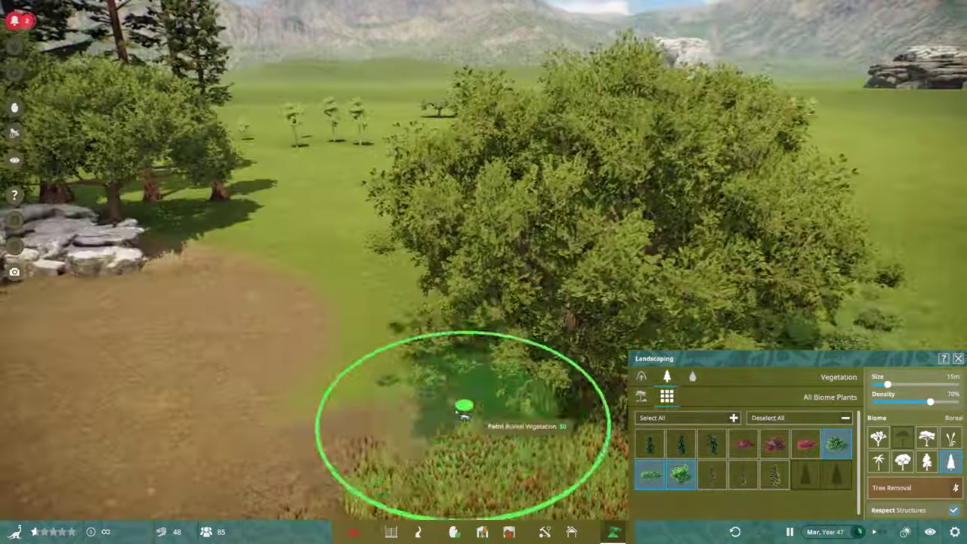
{"action": "key", "text": "a"}
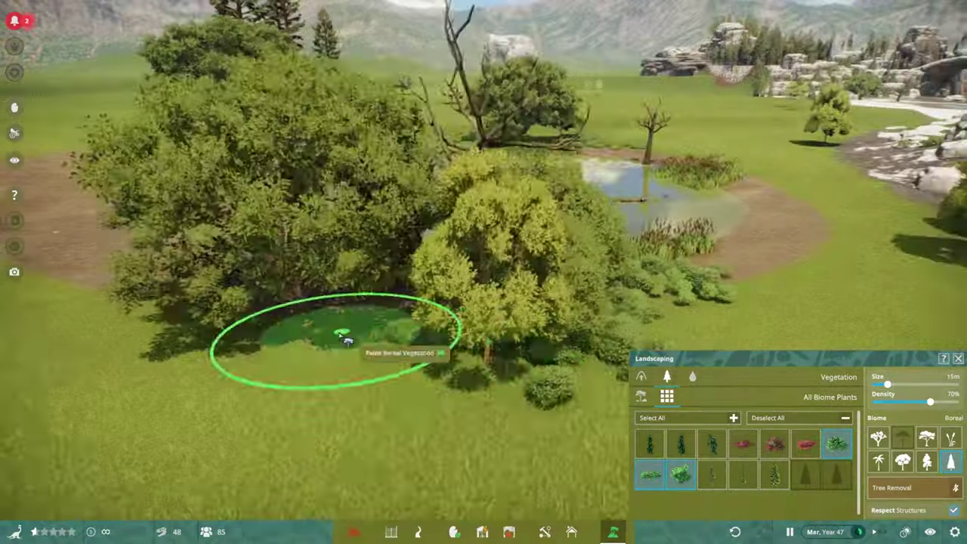
{"action": "key", "text": "w"}
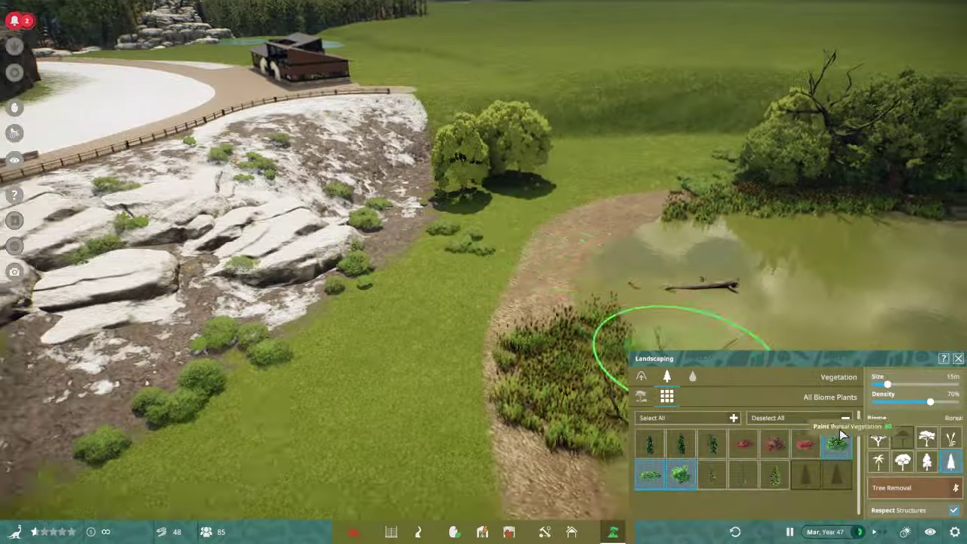
{"action": "left_click", "coordinate": [839, 429]}
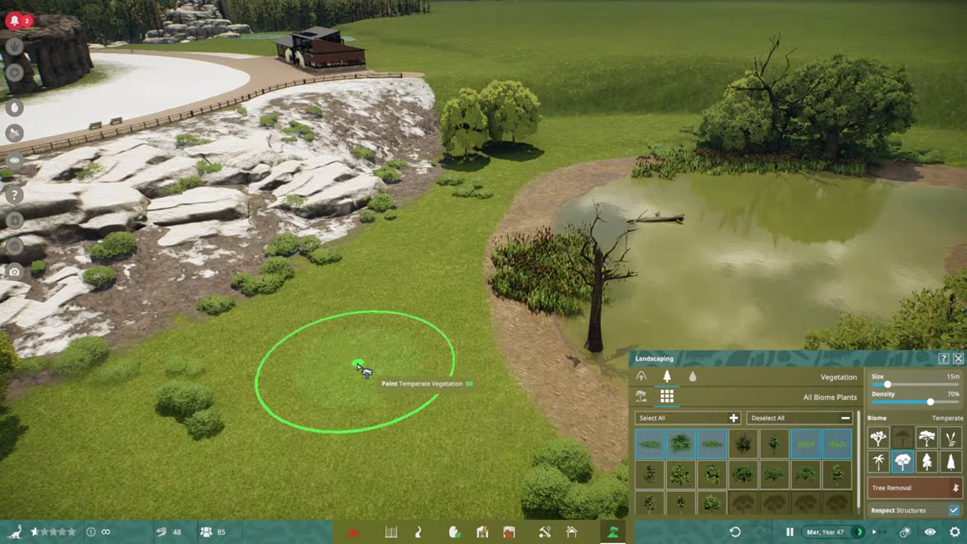
Switch to terrain smoothing near the rocks and limit the plant selection to two wetland plants.
{"action": "key", "text": "e"}
{"action": "key", "text": "q"}
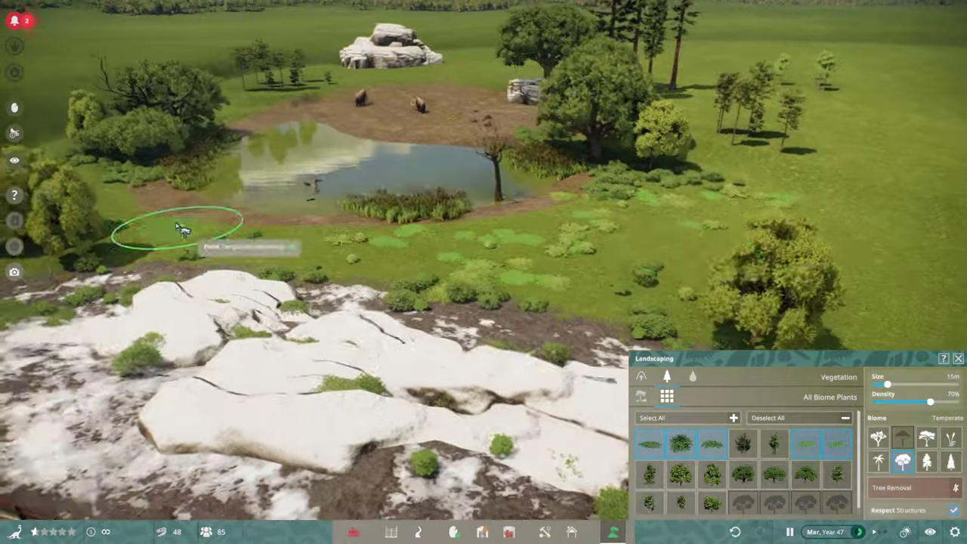
{"action": "key", "text": "q"}
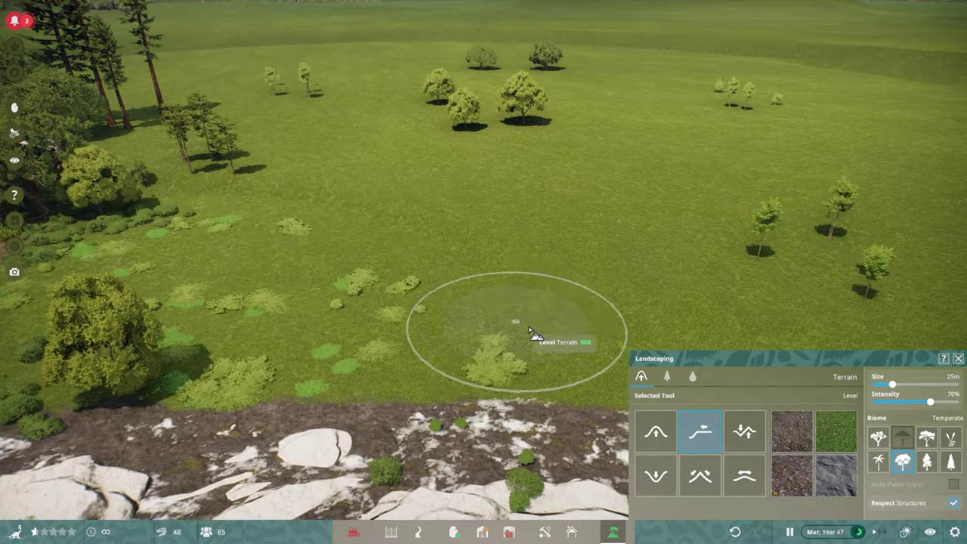
{"action": "key", "text": "q"}
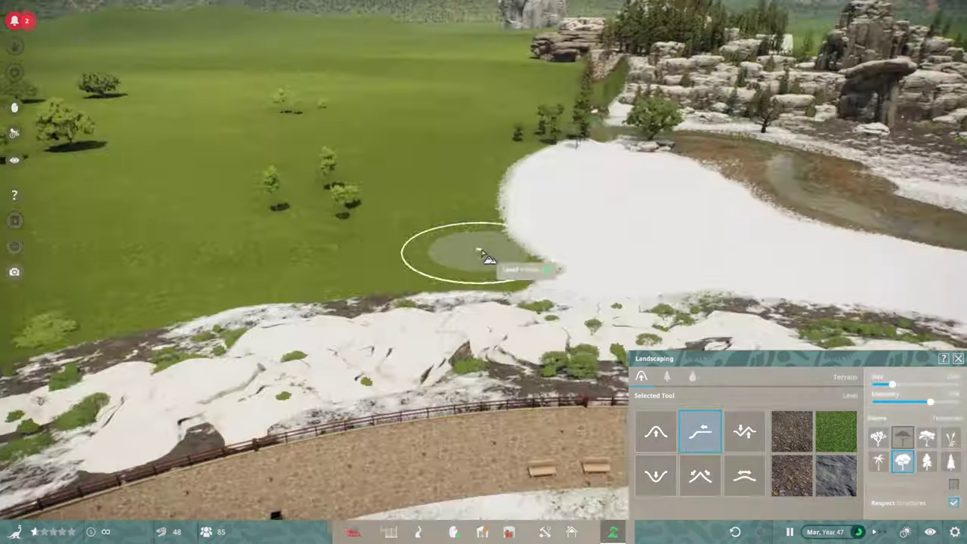
{"action": "key", "text": "q"}
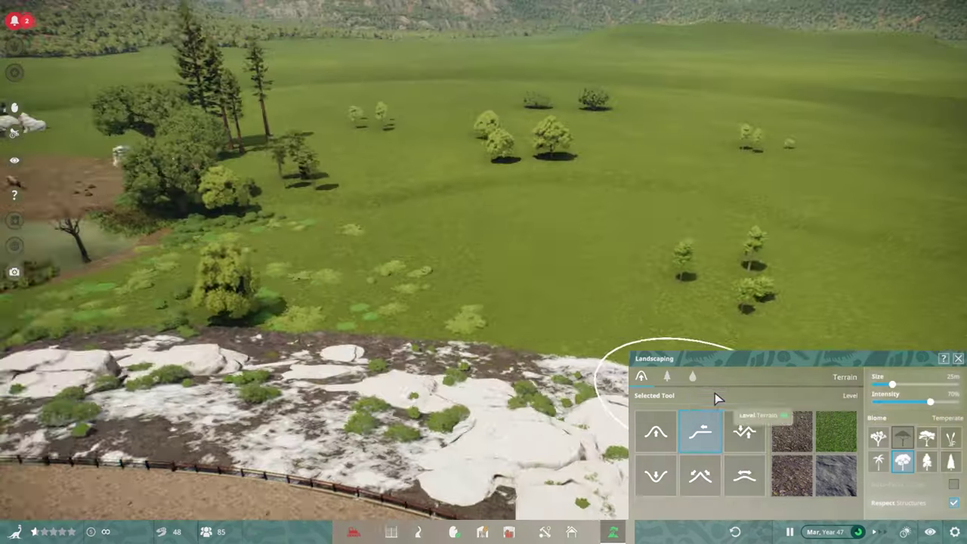
{"action": "left_click", "coordinate": [744, 474]}
{"action": "key", "text": "q"}
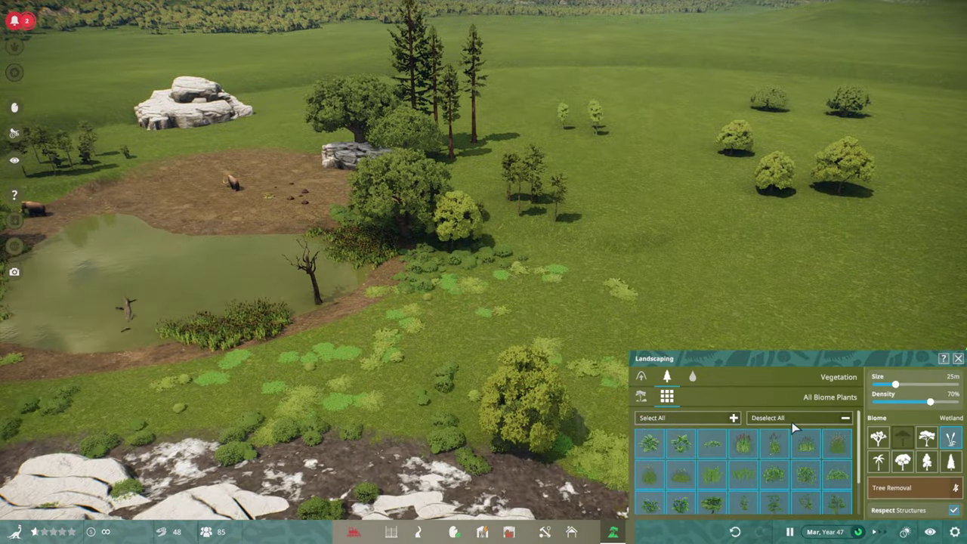
{"action": "left_click", "coordinate": [792, 421]}
{"action": "scroll", "coordinate": [453, 389], "scroll_direction": "up", "scroll_amount": 5}
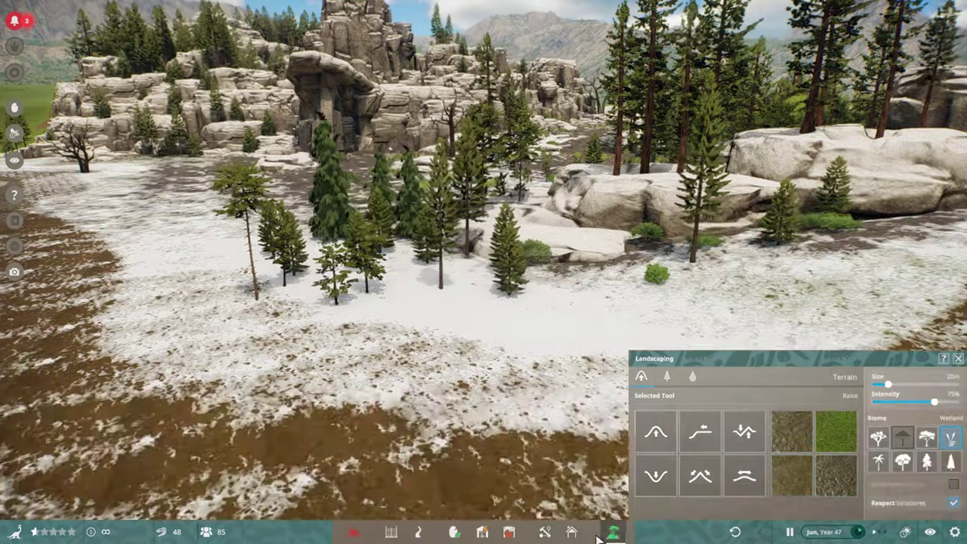
Search PINE, place Redwood 2 trees, and paint Boreal vegetation at 15% density.
{"action": "left_click", "coordinate": [517, 404]}
{"action": "type", "text": "PINE"}
{"action": "left_click", "coordinate": [41, 493]}
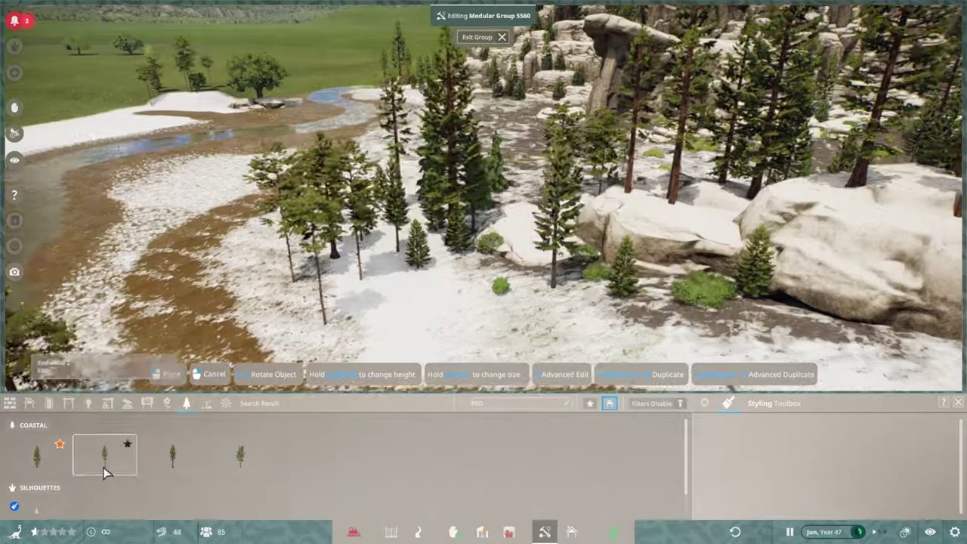
{"action": "left_click", "coordinate": [104, 457]}
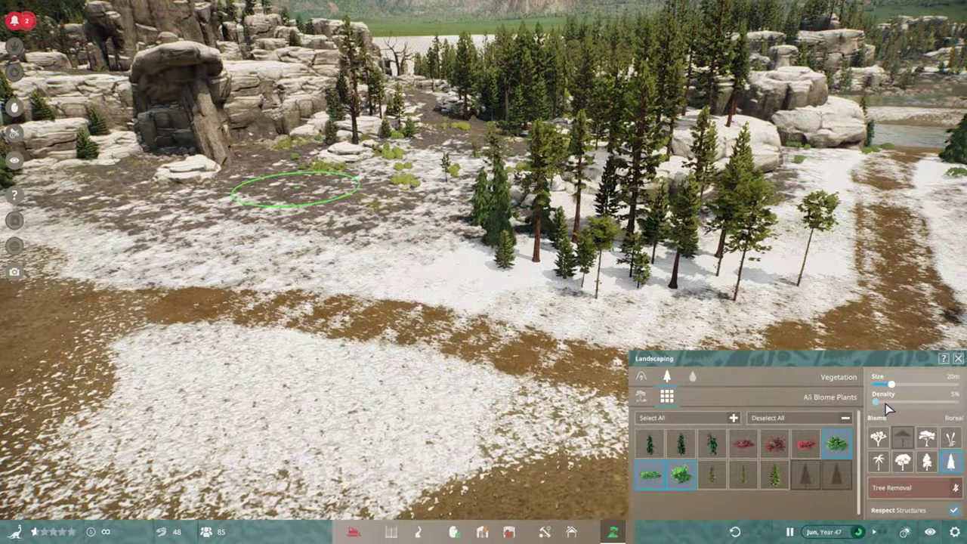
{"action": "left_click", "coordinate": [888, 401]}
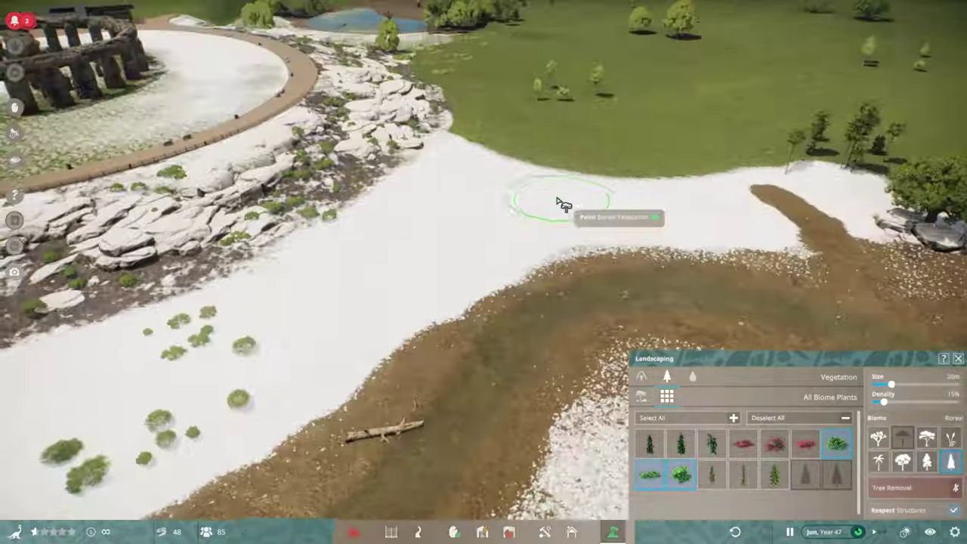
Search DOU, place Douglas Fir 1 trees and duplicate the tree group with Ctrl+D along the riverbank.
{"action": "key", "text": "Escape"}
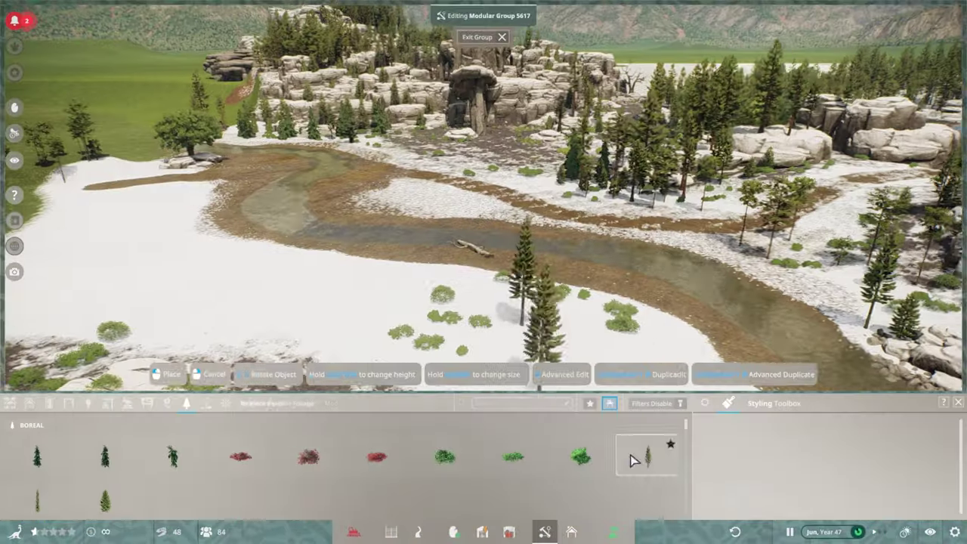
{"action": "left_click", "coordinate": [634, 461]}
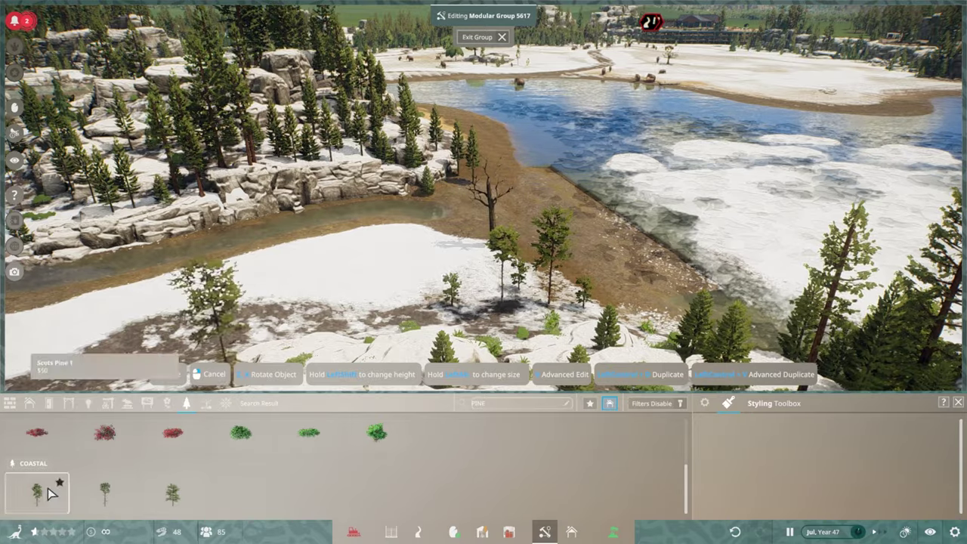
{"action": "type", "text": "DOU"}
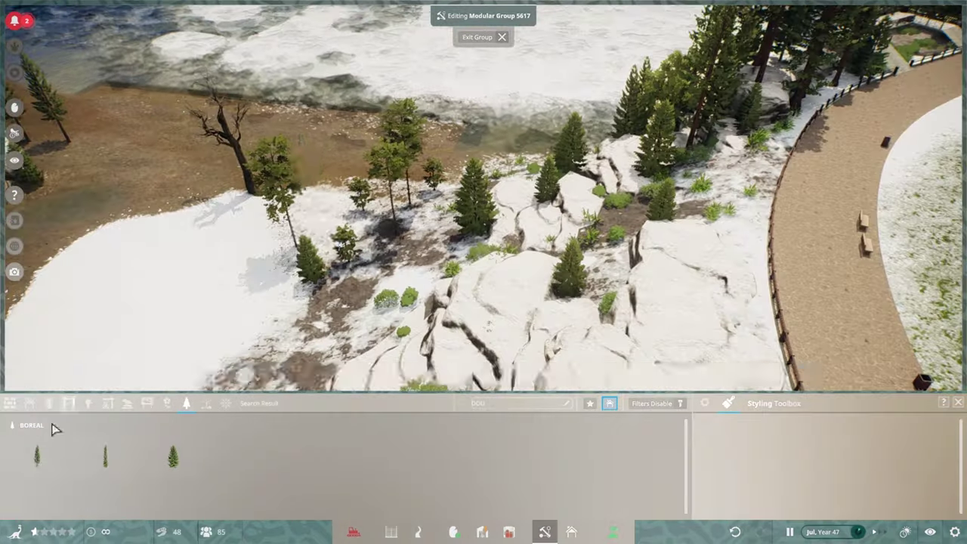
{"action": "left_click", "coordinate": [36, 456]}
{"action": "key", "text": "w"}
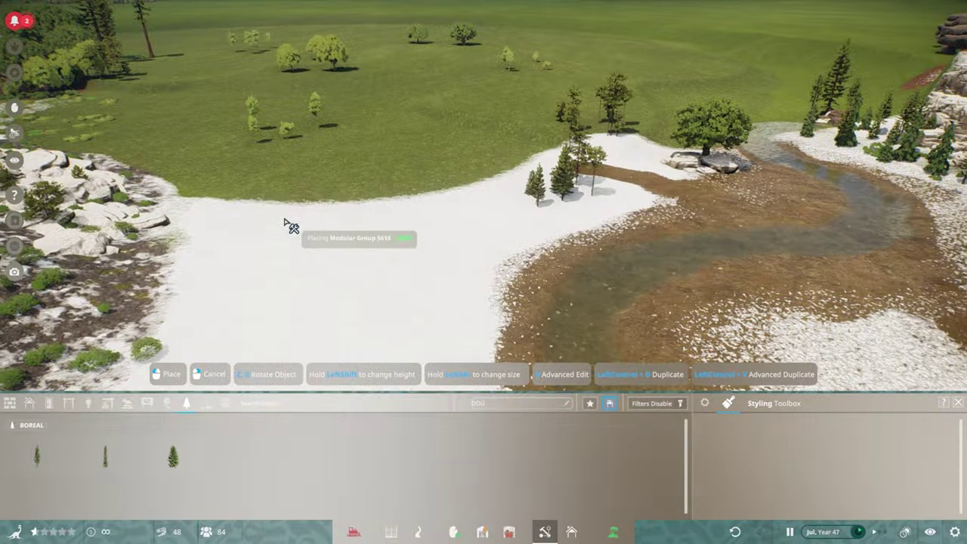
{"action": "left_click", "coordinate": [292, 227]}
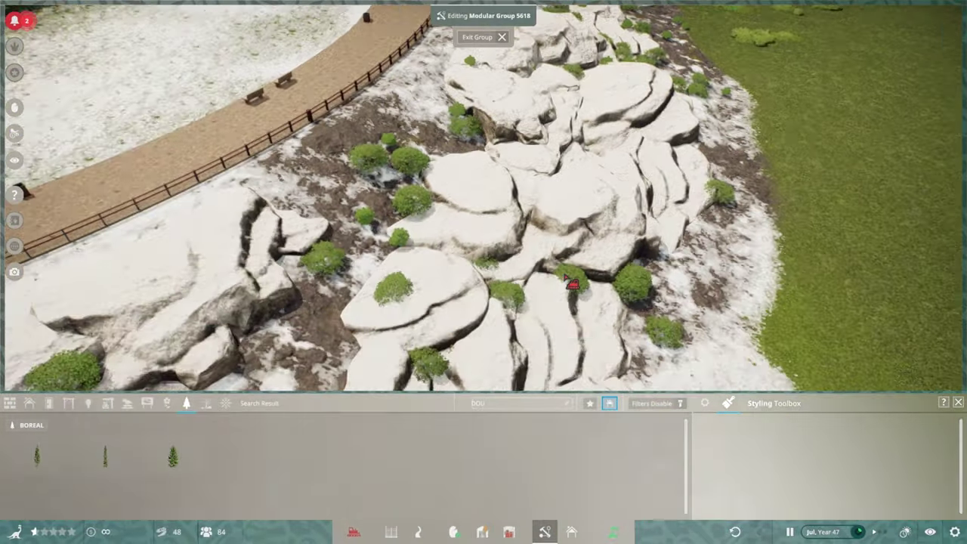
{"action": "key", "text": "ctrl+d"}
{"action": "left_click", "coordinate": [463, 129]}
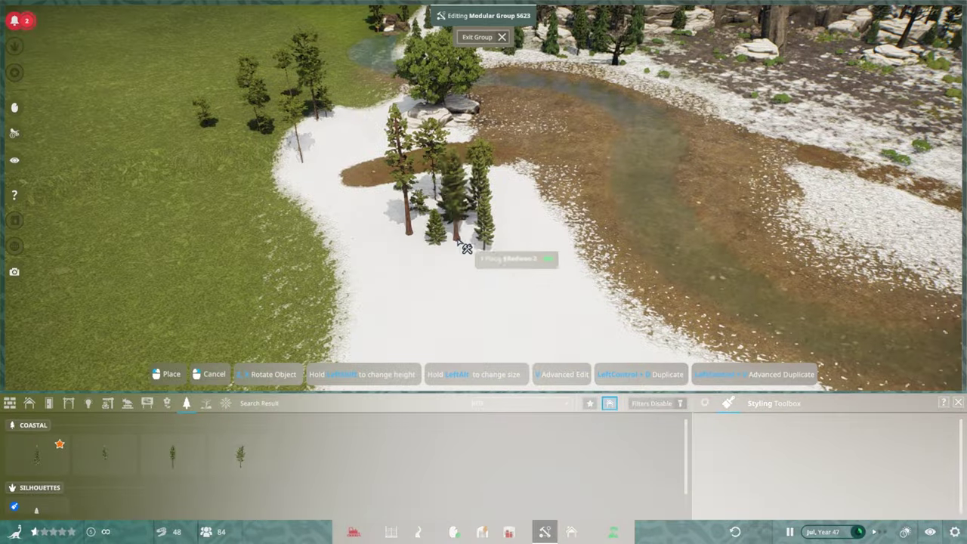
{"action": "left_click", "coordinate": [460, 283]}
Paint colourful shrubs from another biome's plant set across the grassy field.
{"action": "left_click", "coordinate": [613, 531]}
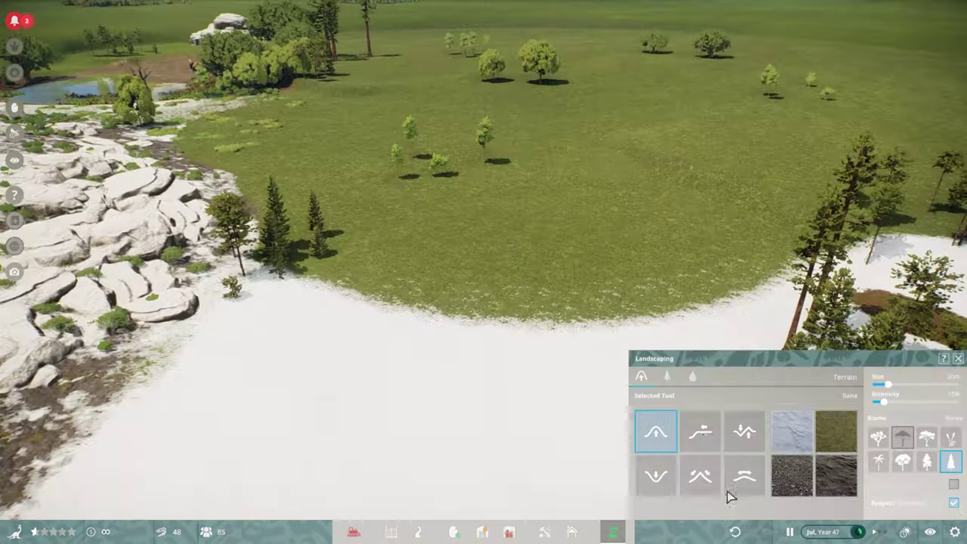
{"action": "key", "text": "s"}
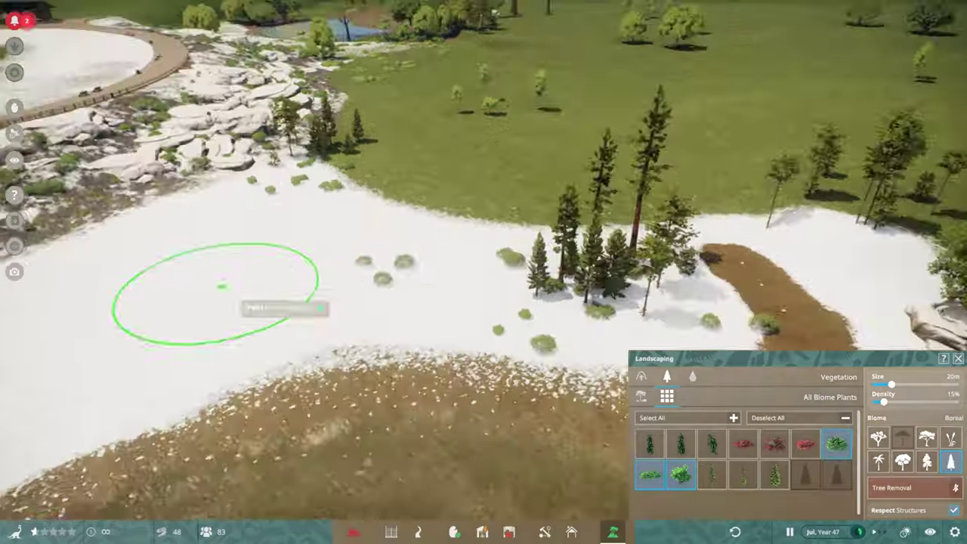
{"action": "key", "text": "e"}
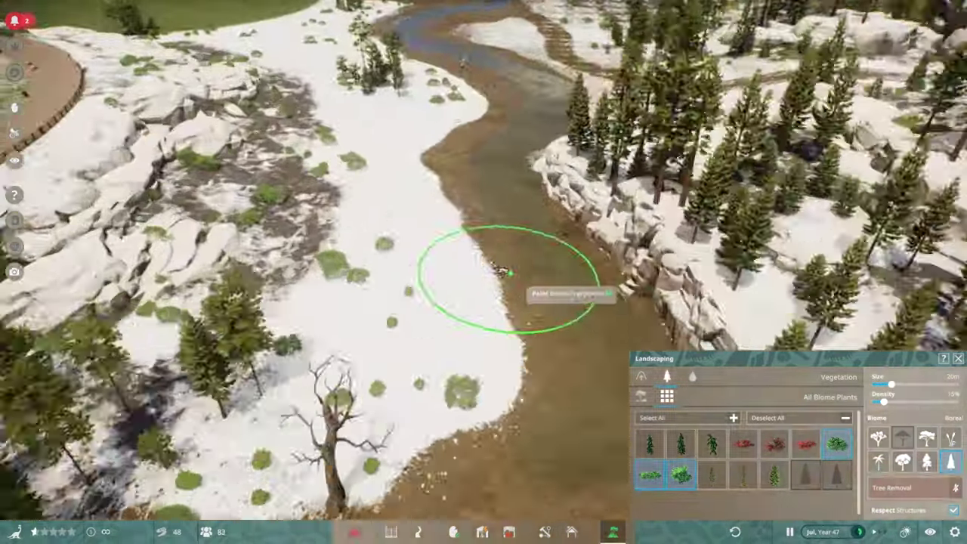
{"action": "key", "text": "w"}
{"action": "key", "text": "Escape"}
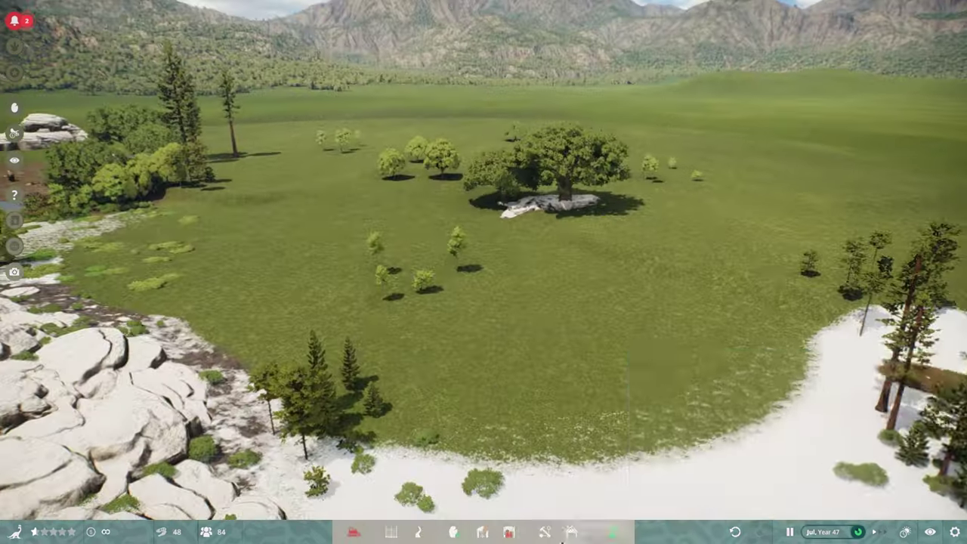
{"action": "left_click", "coordinate": [613, 533]}
{"action": "key", "text": "w"}
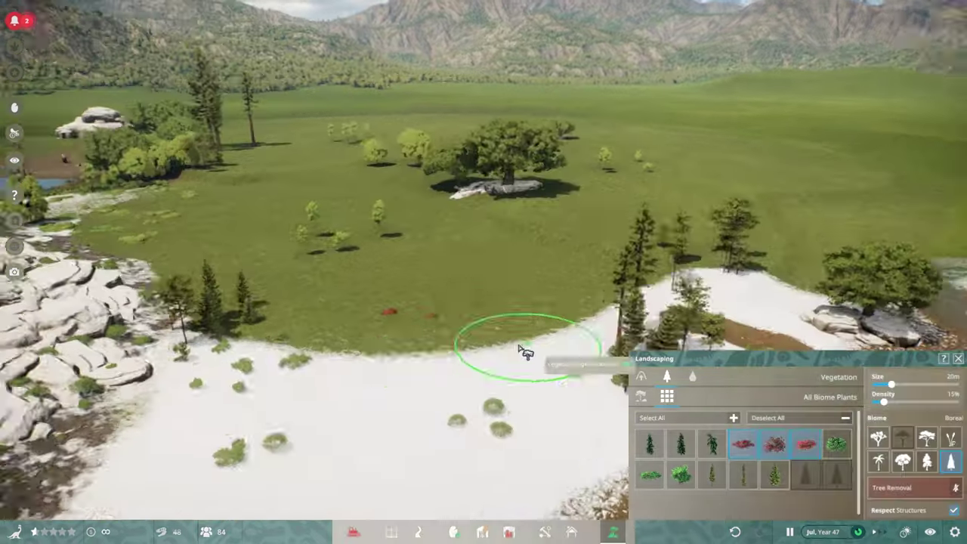
{"action": "key", "text": "q"}
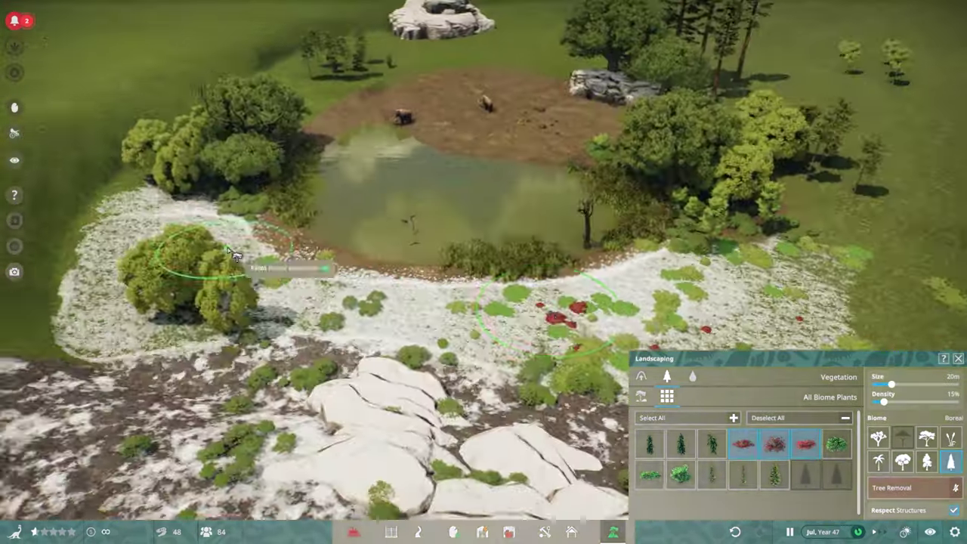
{"action": "key", "text": "q"}
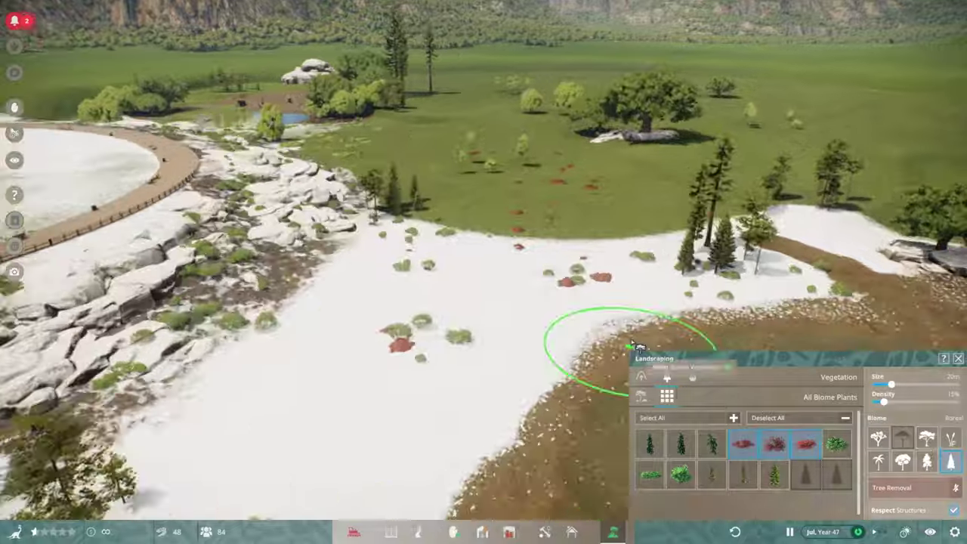
{"action": "left_click", "coordinate": [926, 461]}
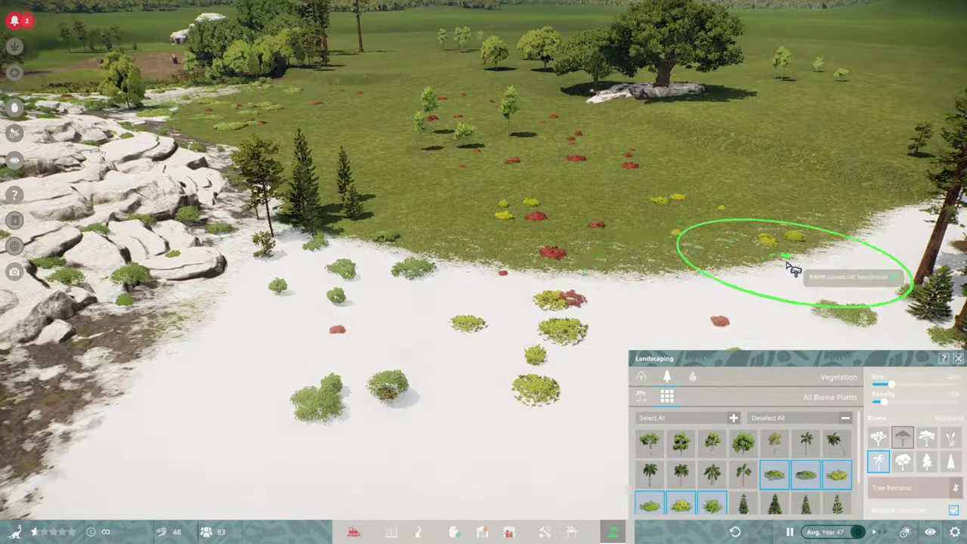
{"action": "key", "text": "e"}
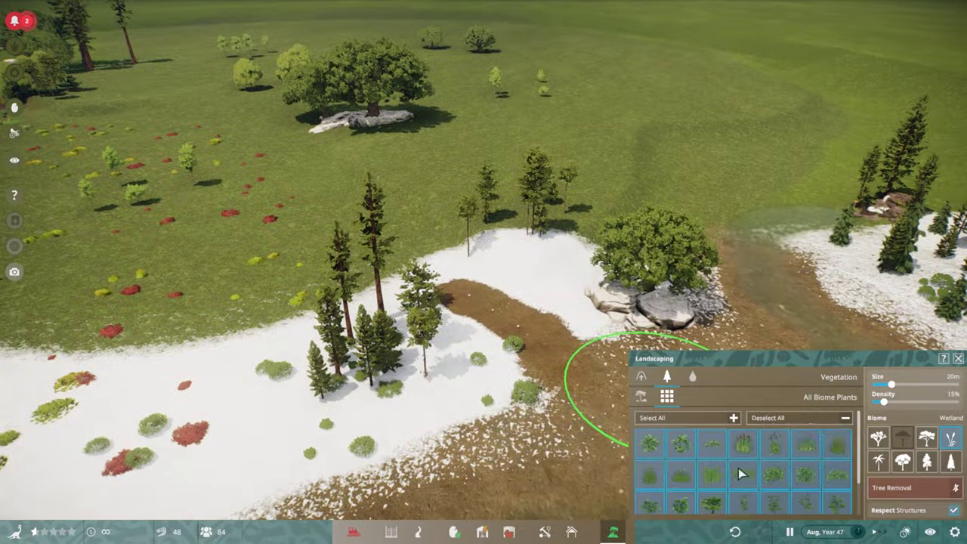
{"action": "key", "text": "q"}
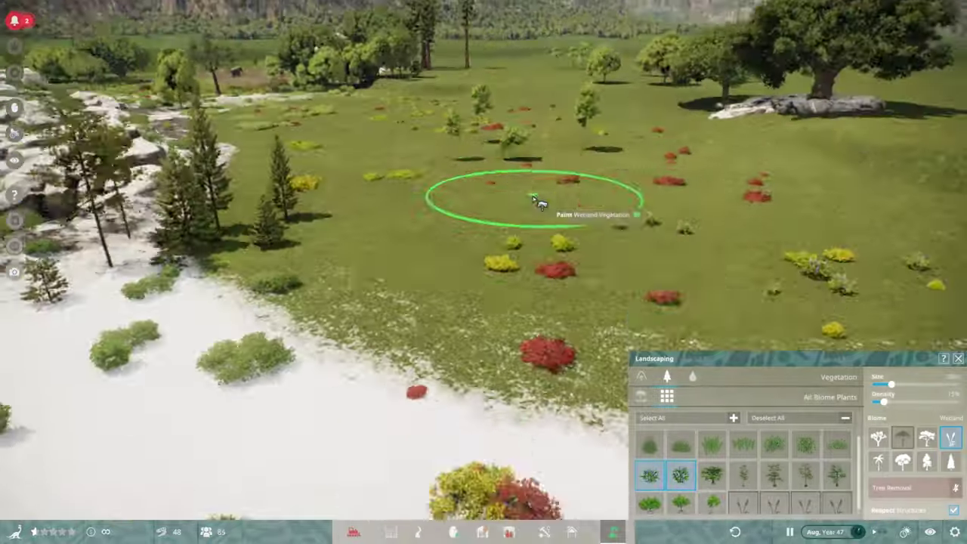
{"action": "key", "text": "q"}
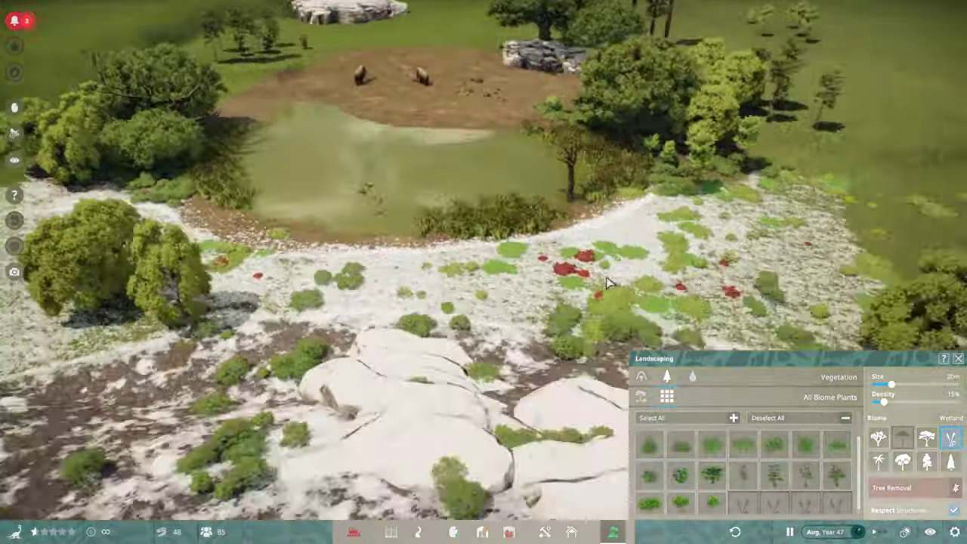
Switch to terrain painting with the Boreal biome to cover the field in snow.
{"action": "left_click", "coordinate": [642, 376]}
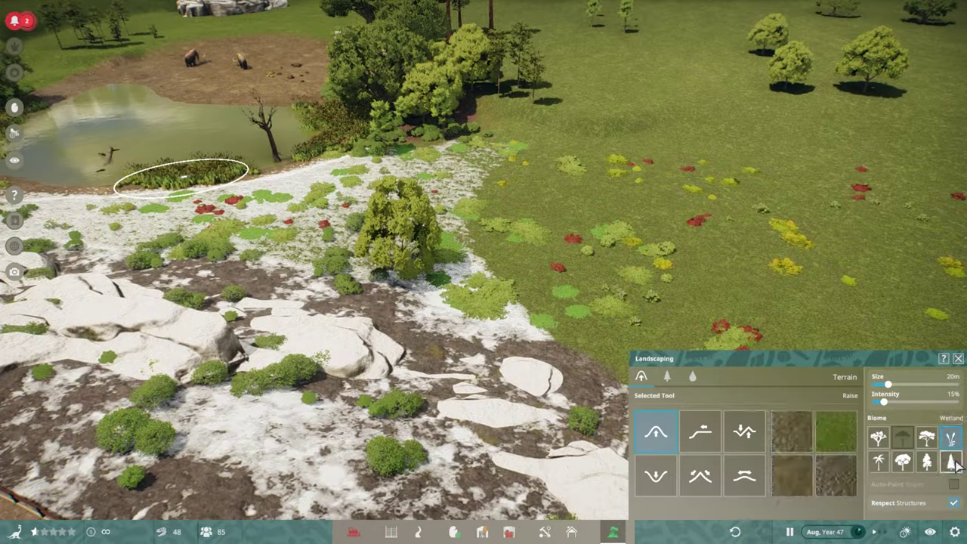
{"action": "left_click", "coordinate": [952, 462]}
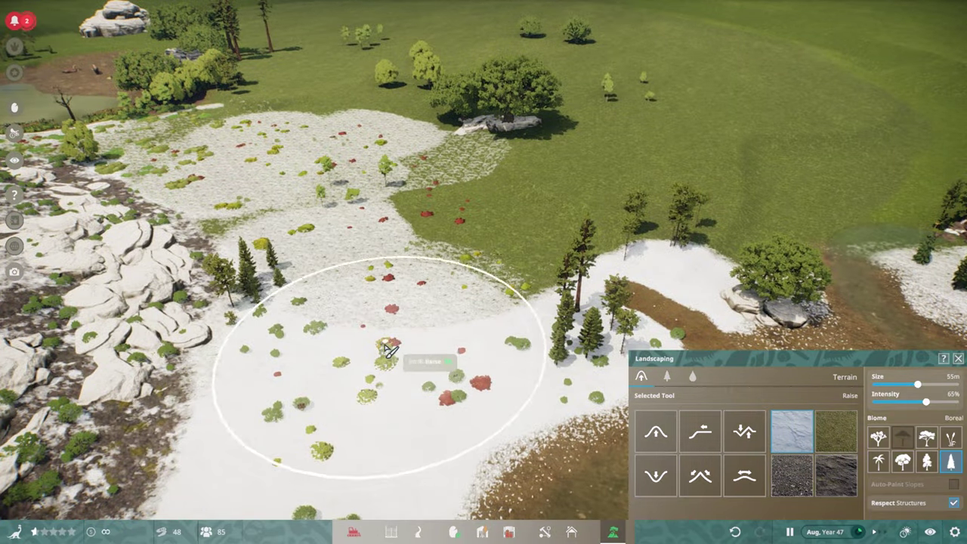
{"action": "key", "text": "q"}
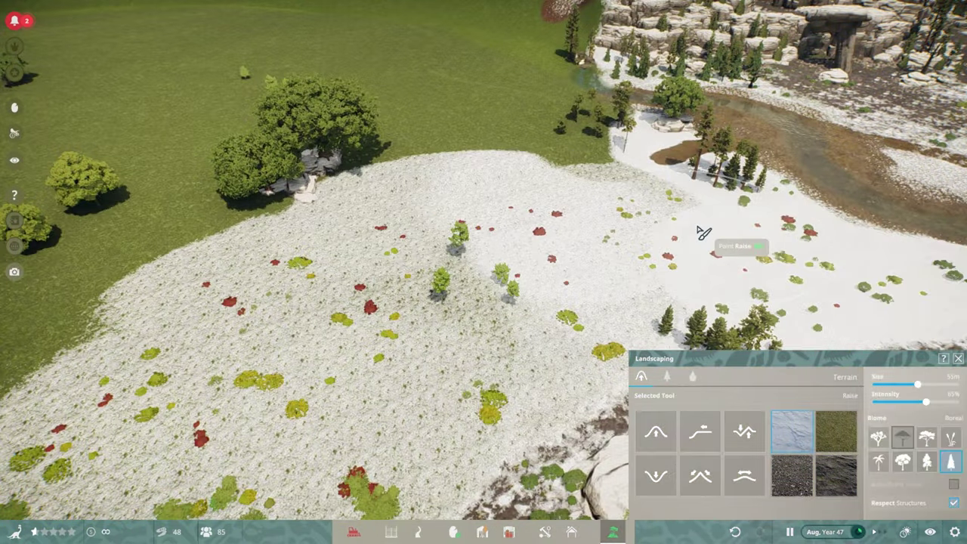
{"action": "key", "text": "q"}
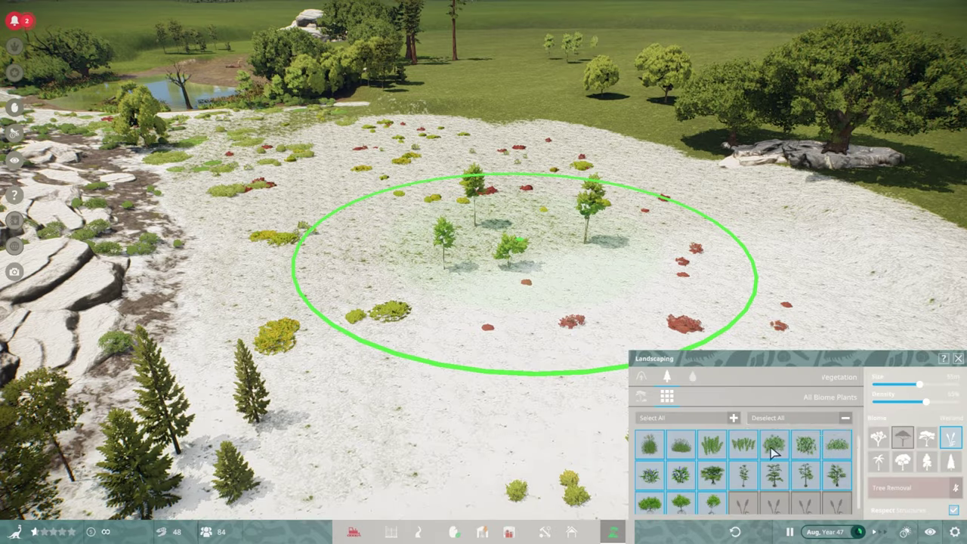
Clear the plant palette and paint boreal pines along the riverbank with a smaller brush.
{"action": "left_click", "coordinate": [786, 420]}
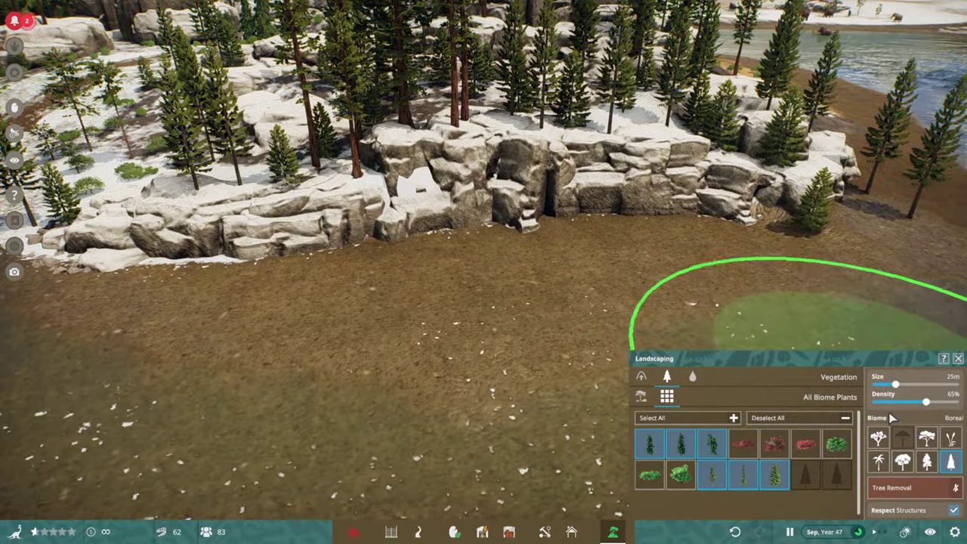
{"action": "left_click", "coordinate": [761, 532]}
{"action": "left_click_drag", "start_coordinate": [895, 384], "coordinate": [884, 385]}
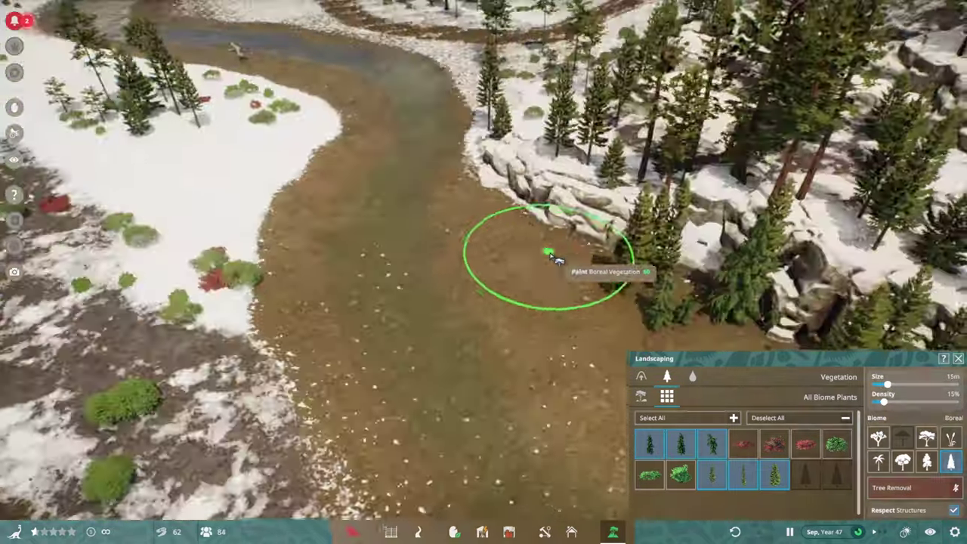
{"action": "key", "text": "w"}
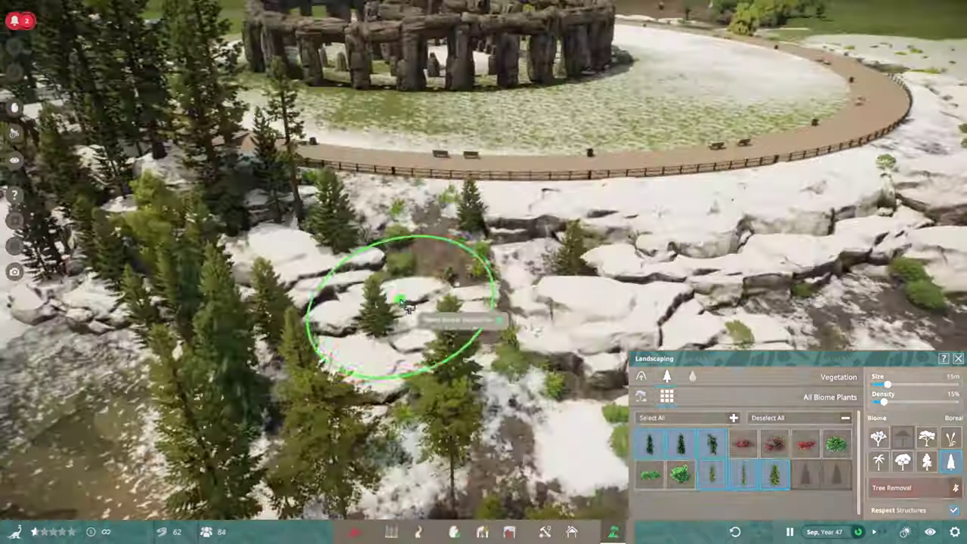
{"action": "key", "text": "s"}
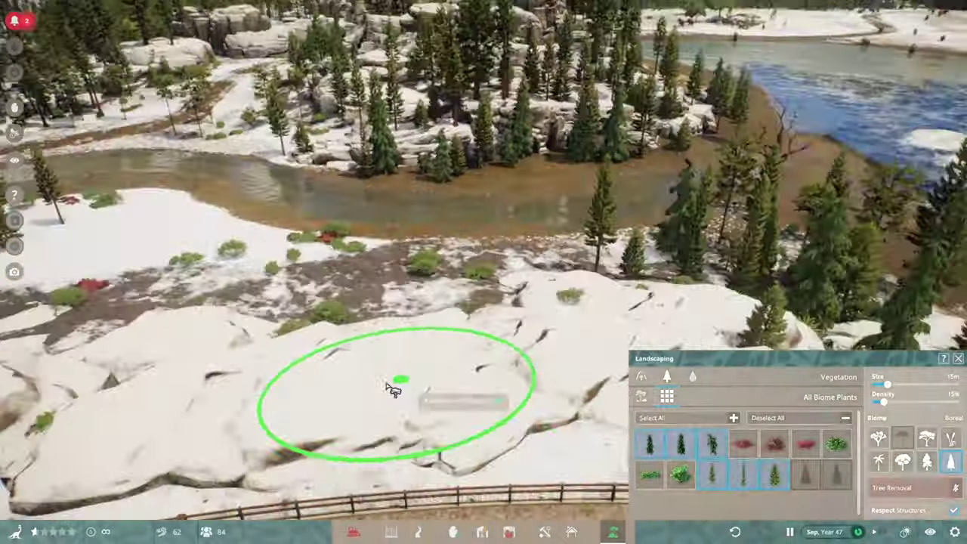
{"action": "key", "text": "q"}
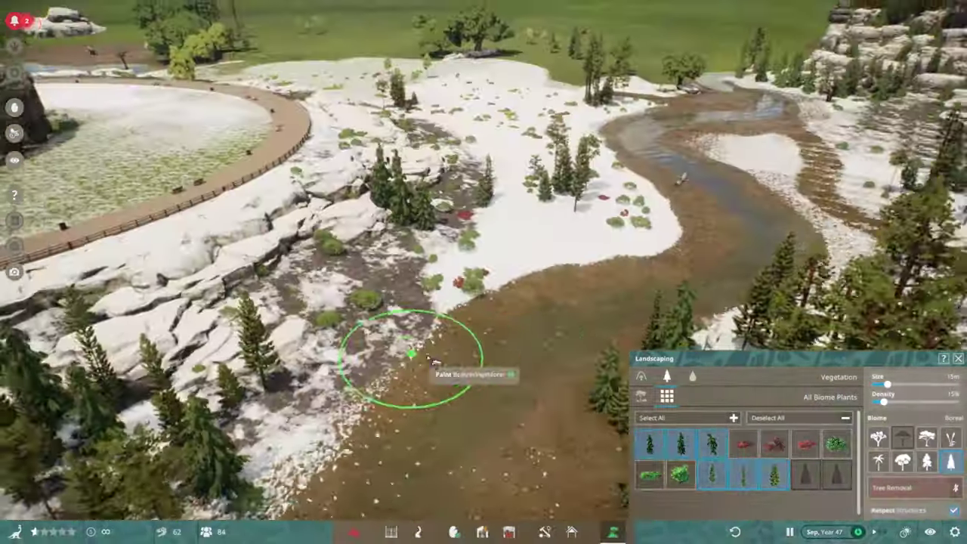
Smooth the muddy bank beside the river using the Boreal snow texture.
{"action": "key", "text": "1"}
{"action": "key", "text": "w"}
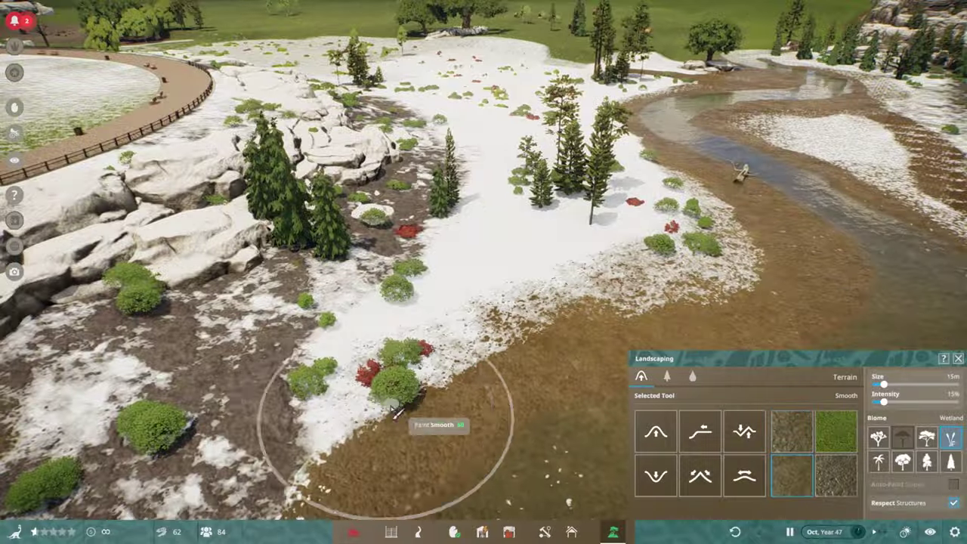
{"action": "left_click", "coordinate": [951, 461]}
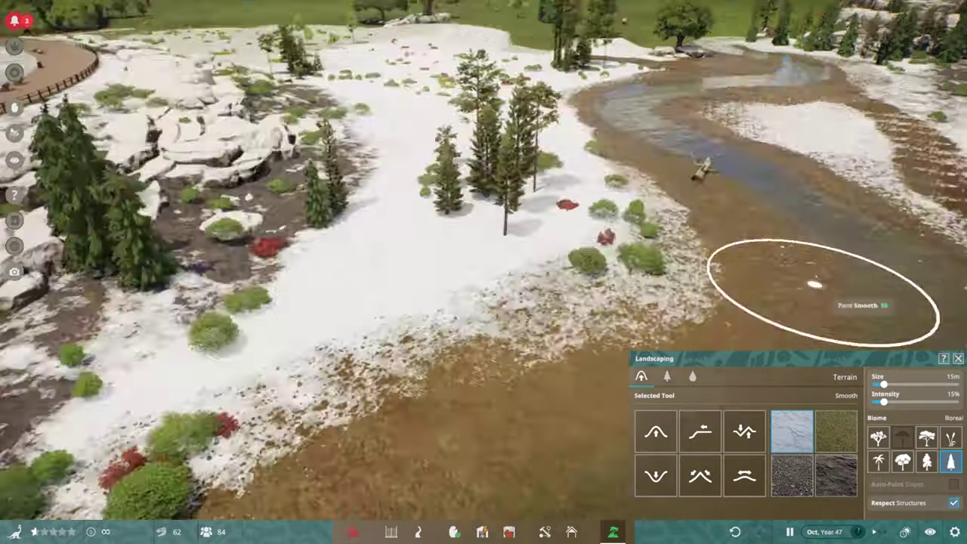
{"action": "key", "text": "w"}
{"action": "key", "text": "Escape"}
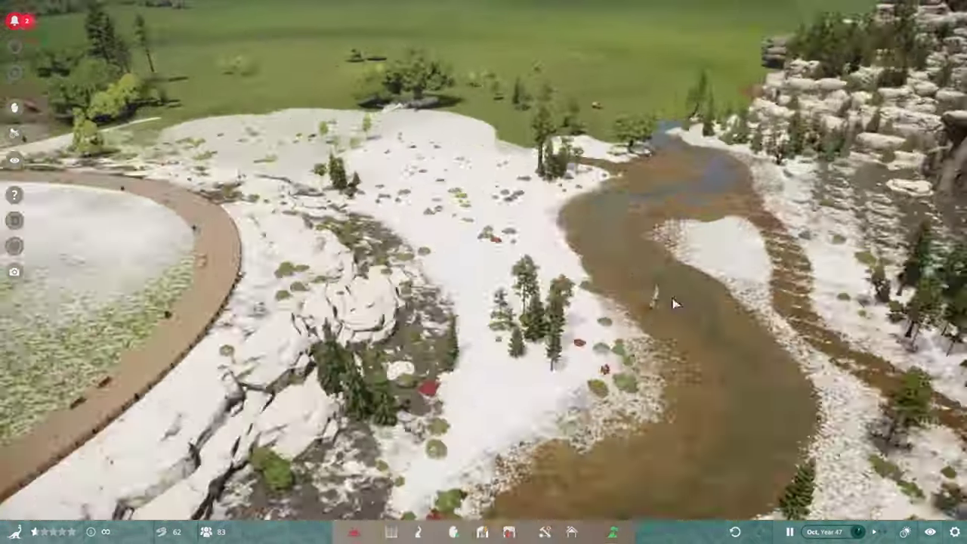
Zoom and orbit the view around the white rock outcrop beside the mammoth paddock.
{"action": "scroll", "coordinate": [567, 279], "scroll_direction": "up", "scroll_amount": 5}
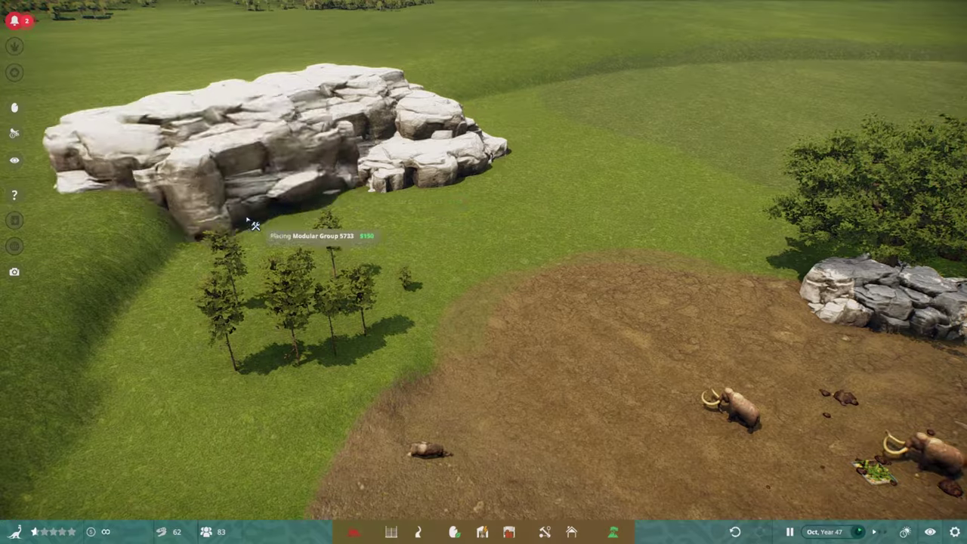
{"action": "scroll", "coordinate": [585, 306], "scroll_direction": "down", "scroll_amount": 5}
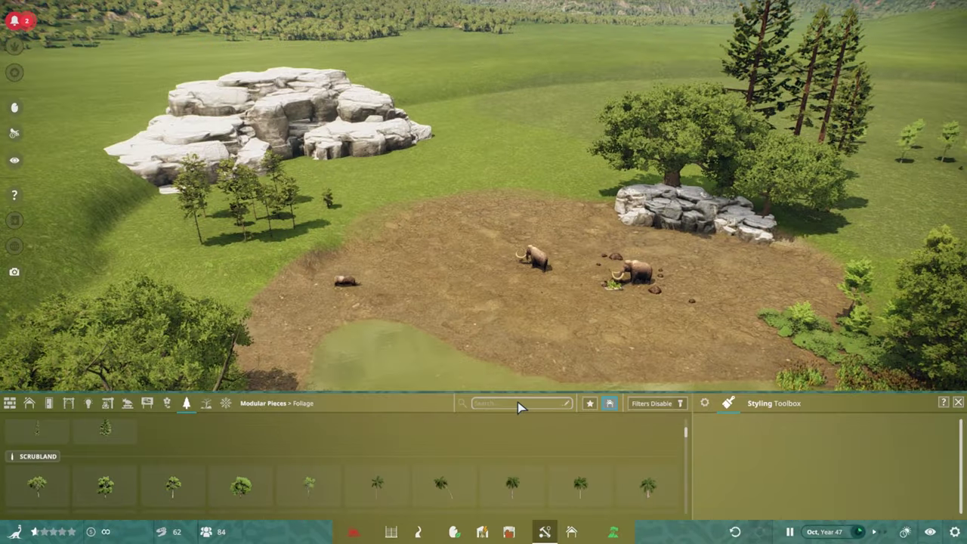
{"action": "scroll", "coordinate": [246, 310], "scroll_direction": "up", "scroll_amount": 5}
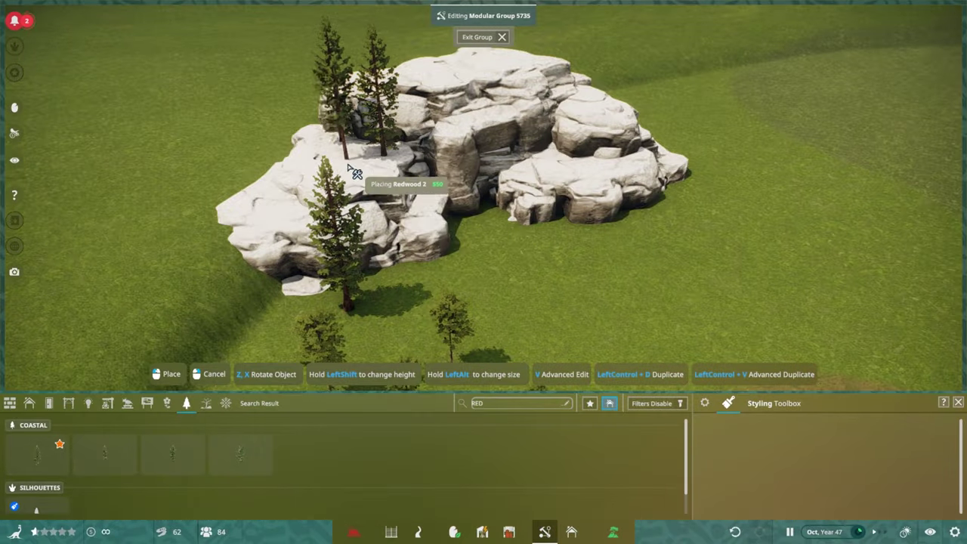
{"action": "key", "text": "a"}
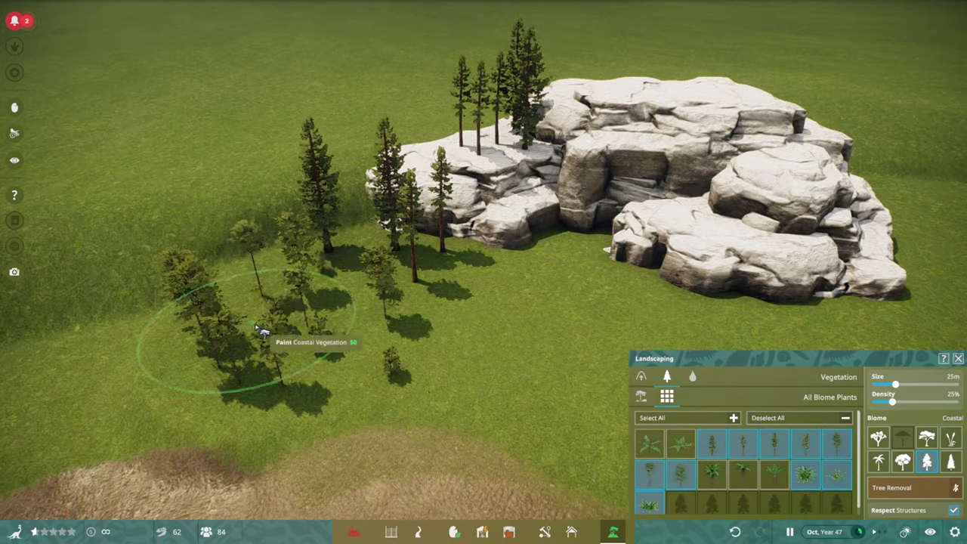
{"action": "key", "text": "e"}
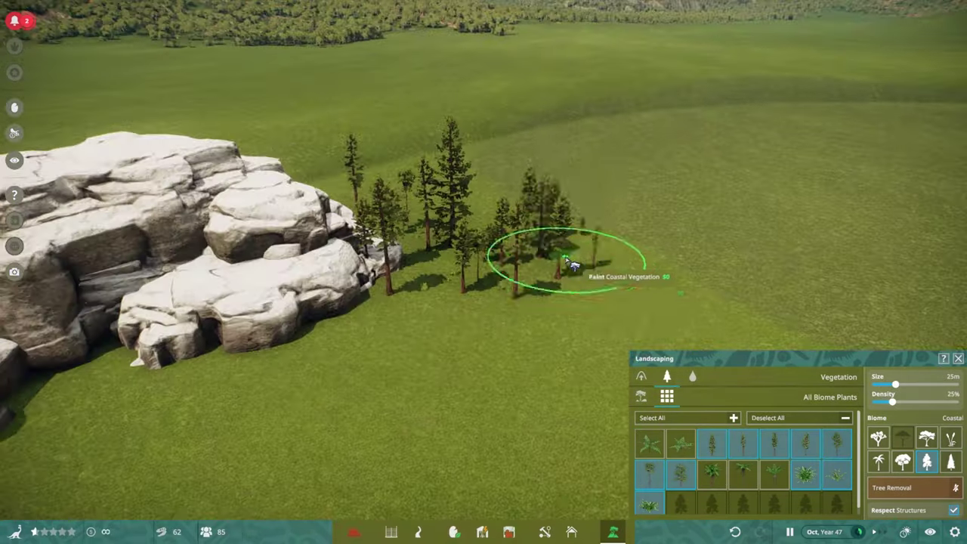
{"action": "key", "text": "q"}
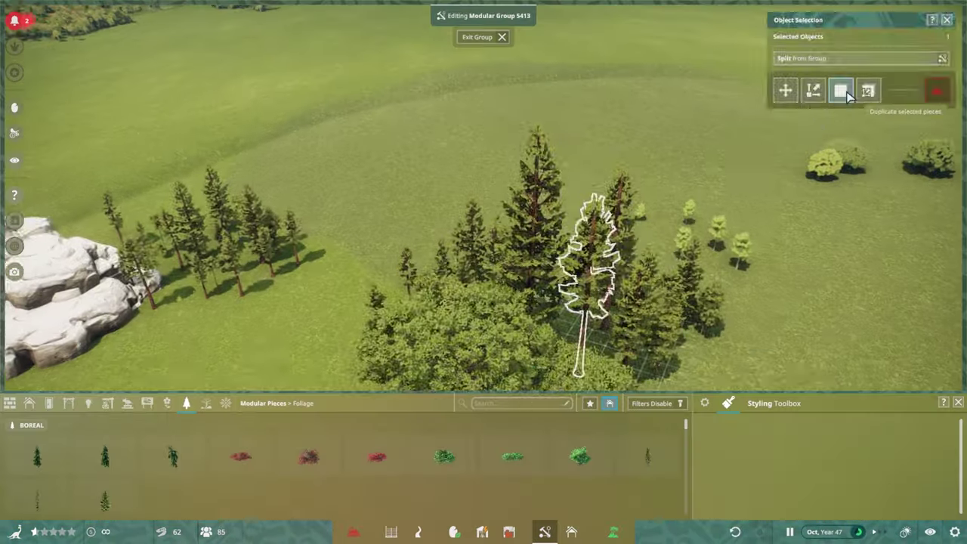
Duplicate the selected redwood.
{"action": "left_click", "coordinate": [842, 91]}
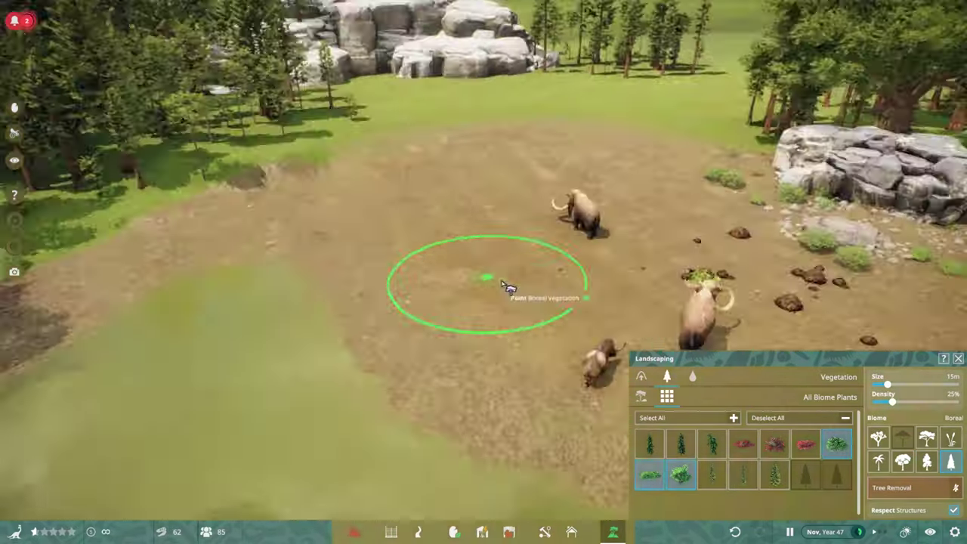
Switch the plant palette to Coastal and pick a rock piece to place.
{"action": "left_click", "coordinate": [928, 461]}
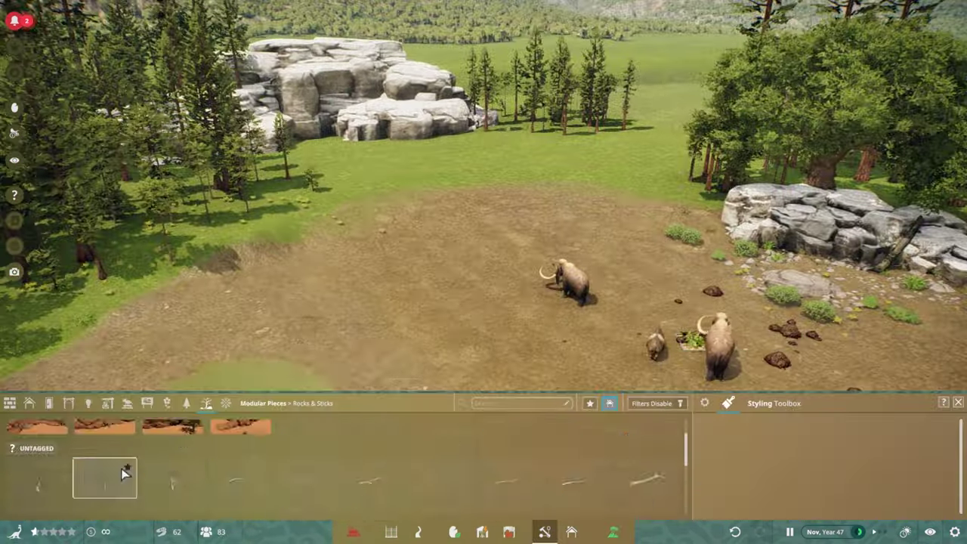
{"action": "left_click", "coordinate": [123, 464]}
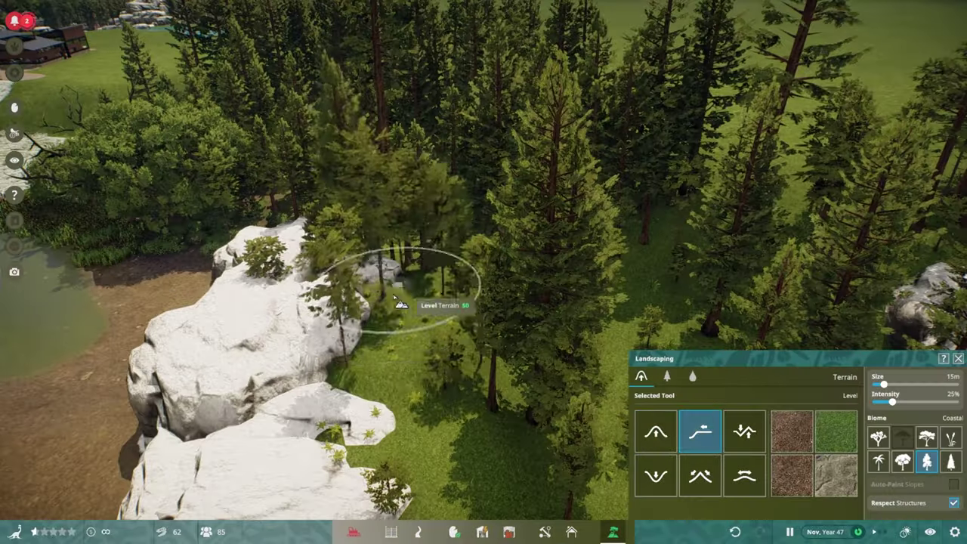
{"action": "scroll", "coordinate": [400, 304], "scroll_direction": "up", "scroll_amount": 3}
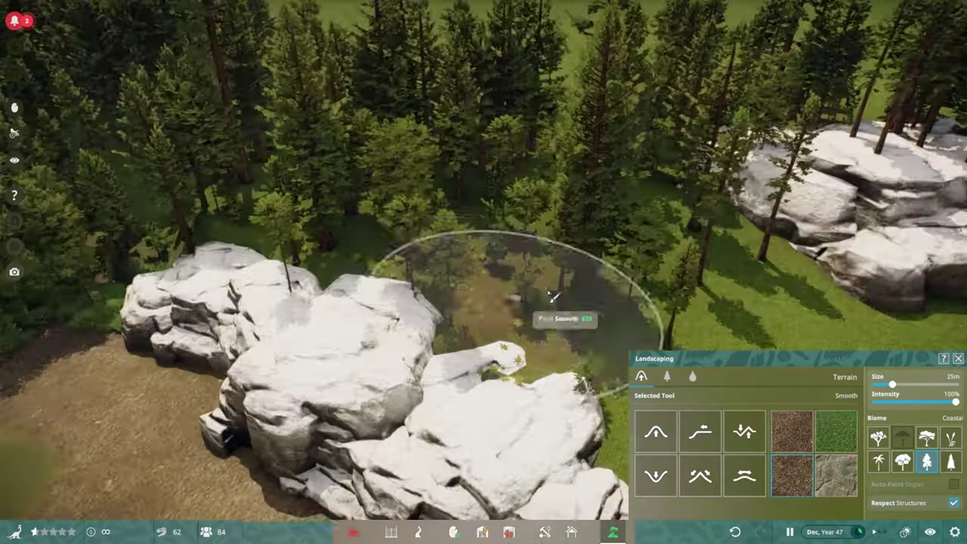
{"action": "key", "text": "w"}
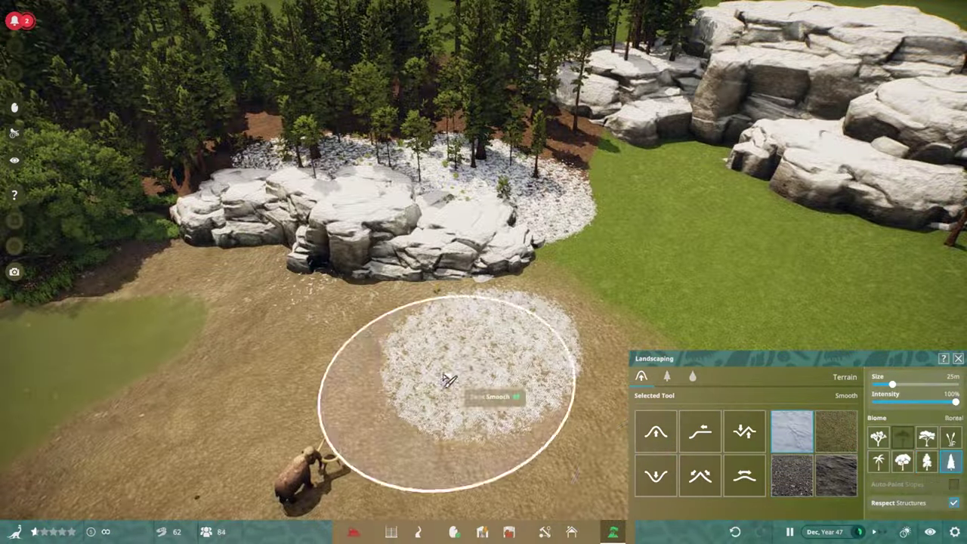
{"action": "key", "text": "s"}
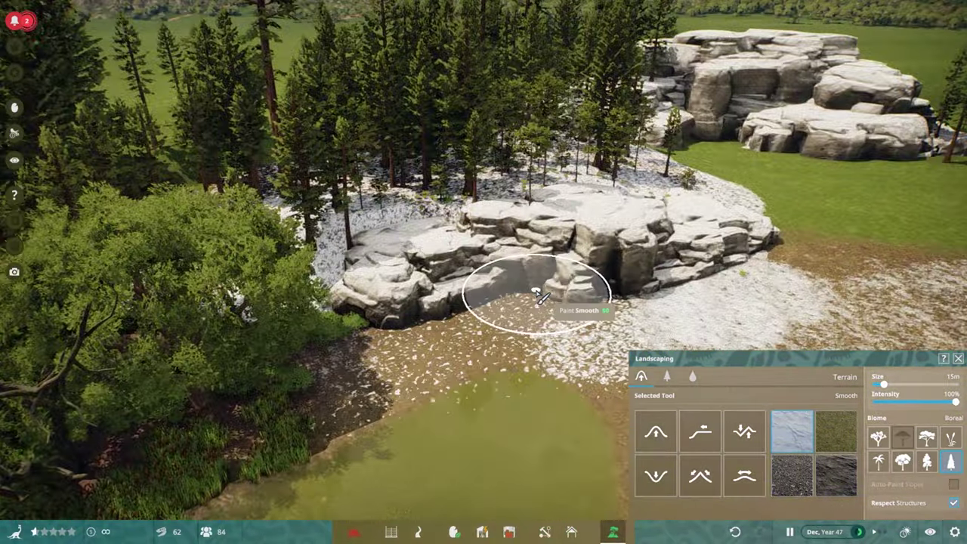
Resize the terrain brush from 10m to 20m over the mammoth's dirt clearing.
{"action": "key", "text": "s"}
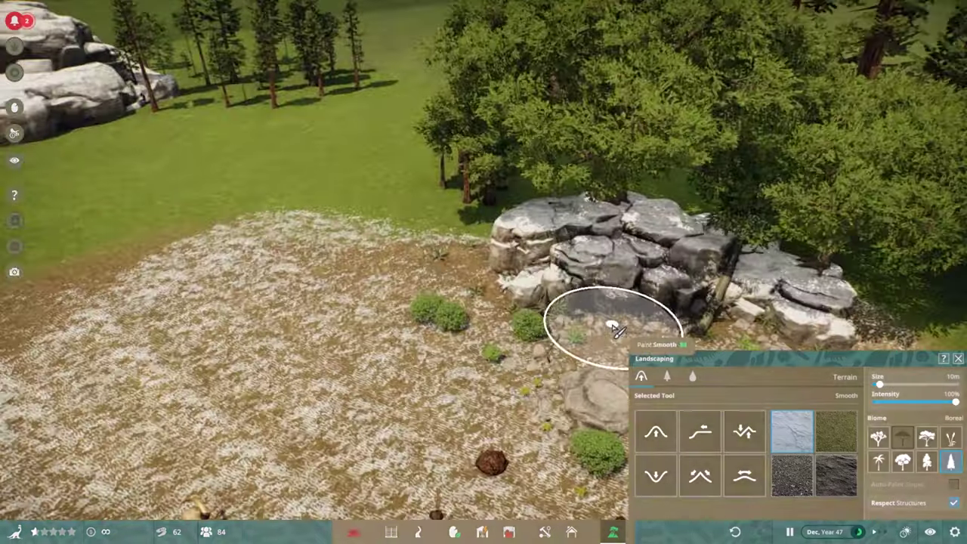
{"action": "key", "text": "s"}
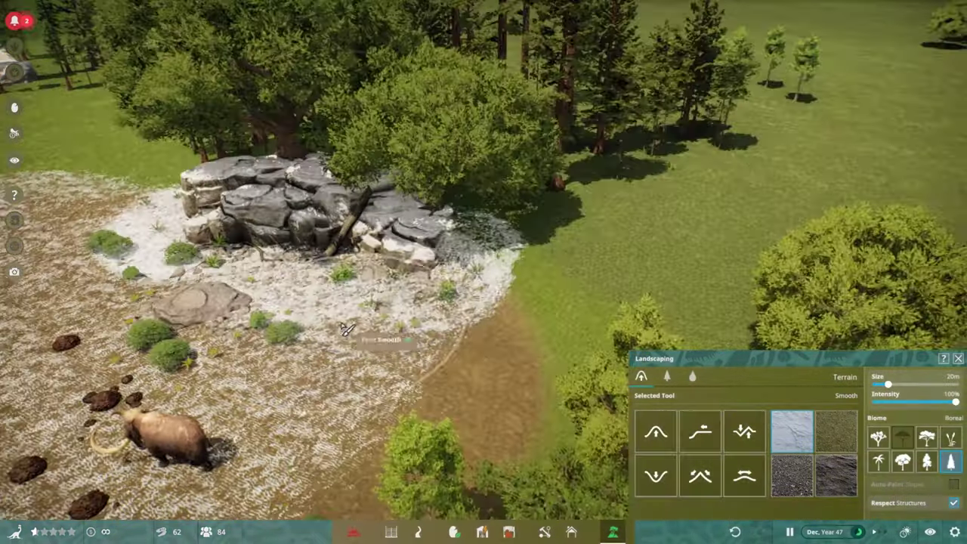
{"action": "key", "text": "w"}
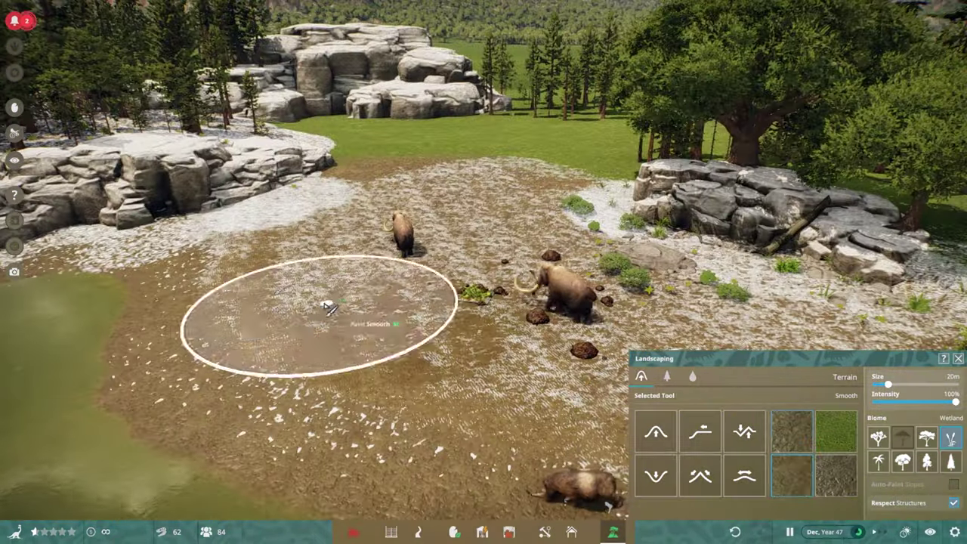
{"action": "key", "text": "d"}
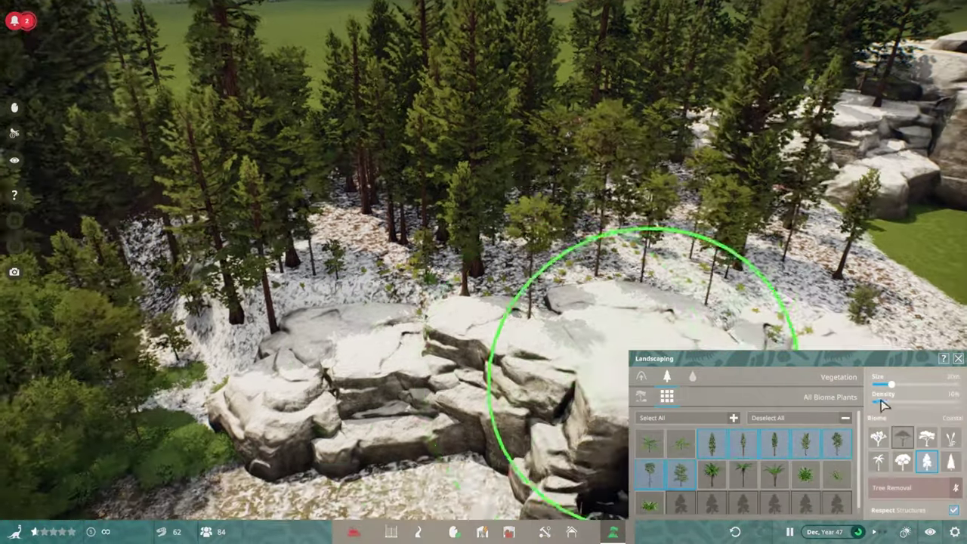
Plant Douglas Fir 3 trees along the forested rock ledge.
{"action": "key", "text": "w"}
{"action": "key", "text": "s"}
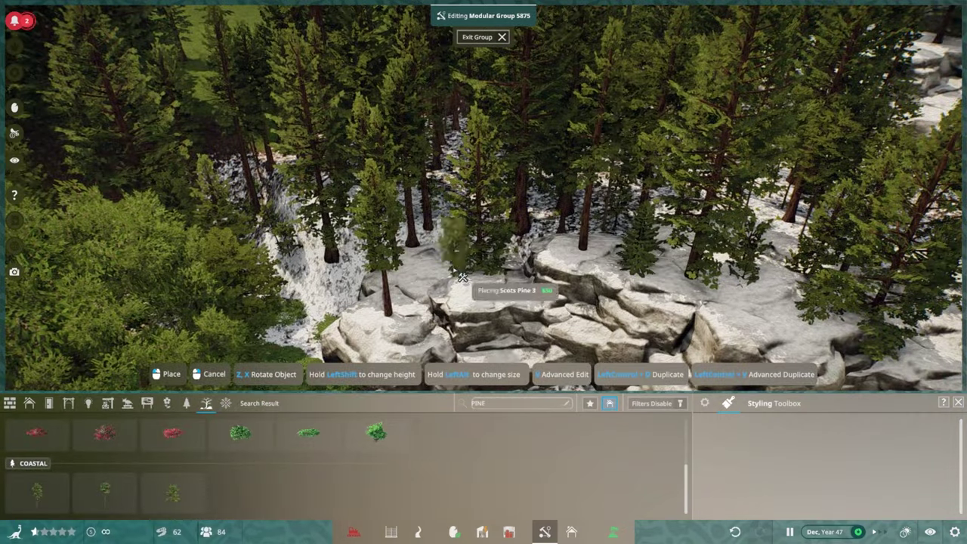
{"action": "key", "text": "e"}
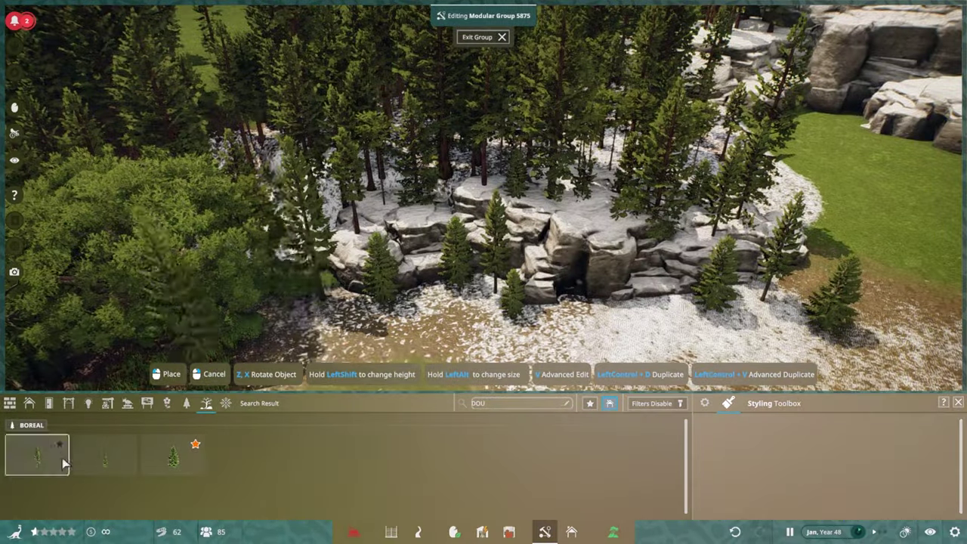
{"action": "left_click", "coordinate": [36, 455]}
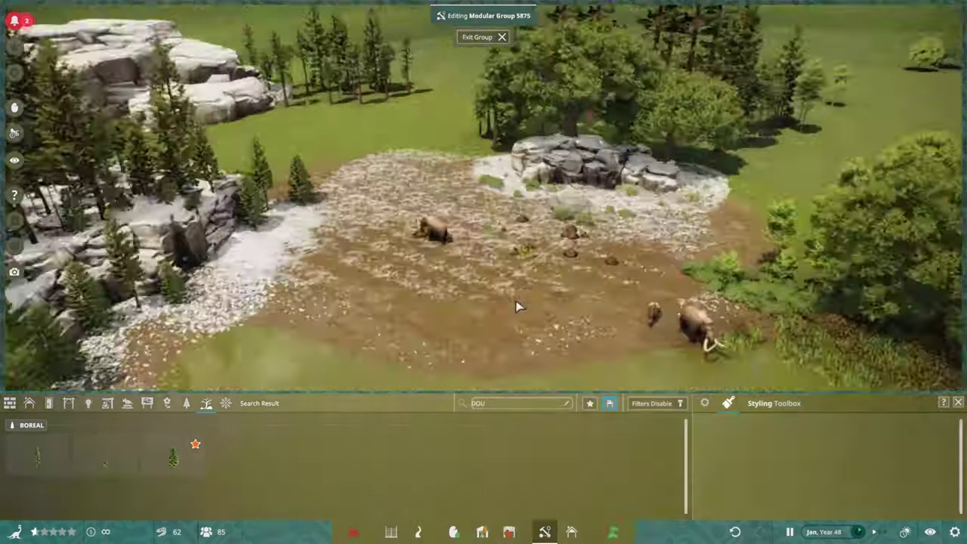
{"action": "left_click", "coordinate": [173, 455]}
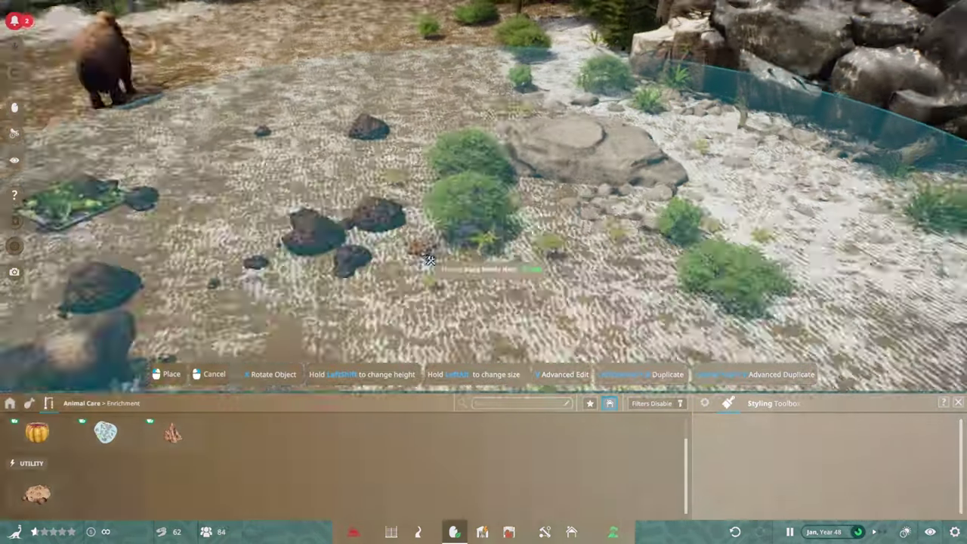
Cancel the dung beetle nest and stone cluster placements and open vegetation painting.
{"action": "right_click", "coordinate": [597, 233]}
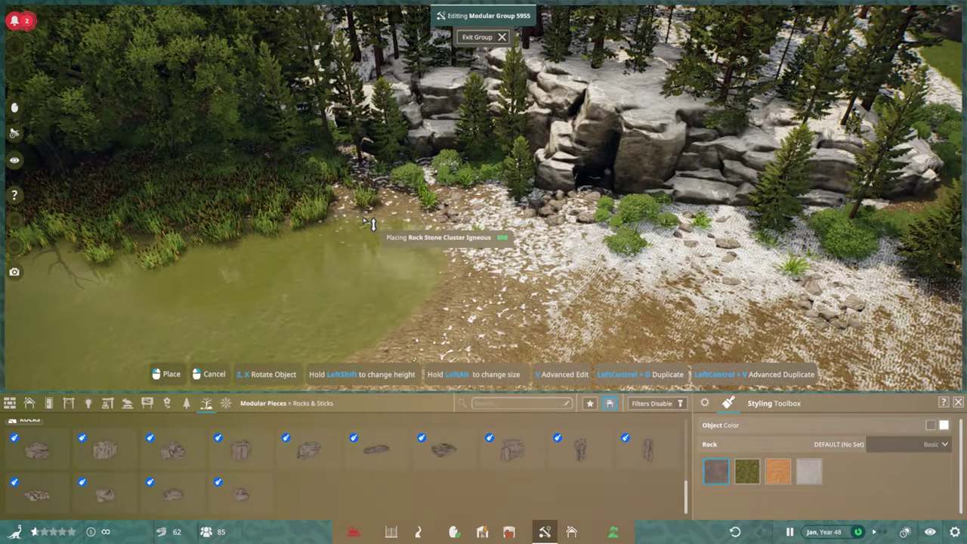
{"action": "right_click", "coordinate": [418, 270]}
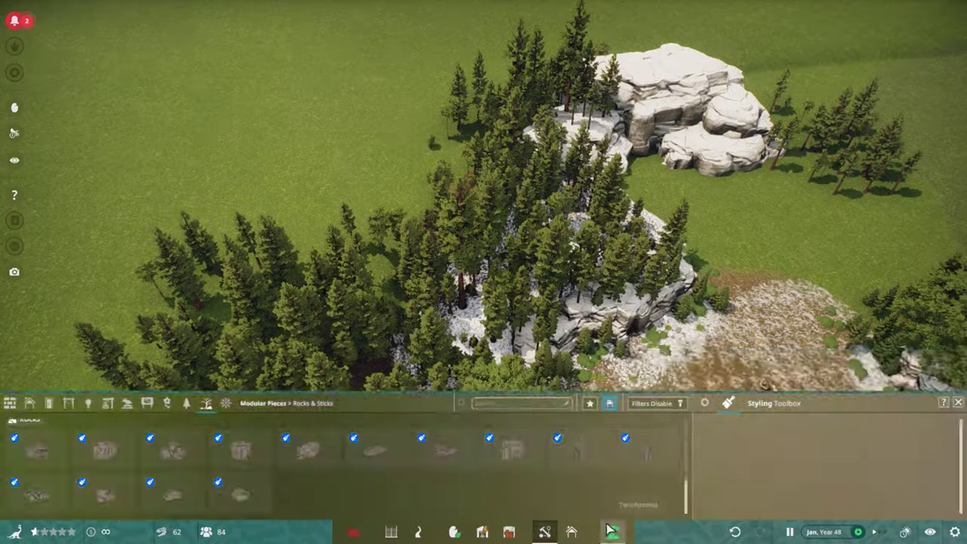
{"action": "left_click", "coordinate": [612, 532]}
{"action": "scroll", "coordinate": [378, 244], "scroll_direction": "up", "scroll_amount": 5}
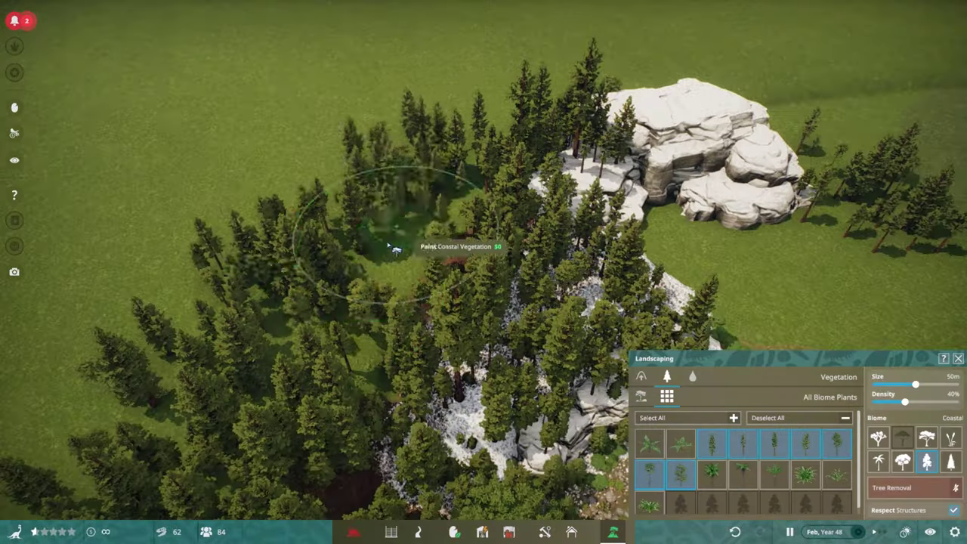
{"action": "scroll", "coordinate": [582, 163], "scroll_direction": "down", "scroll_amount": 5}
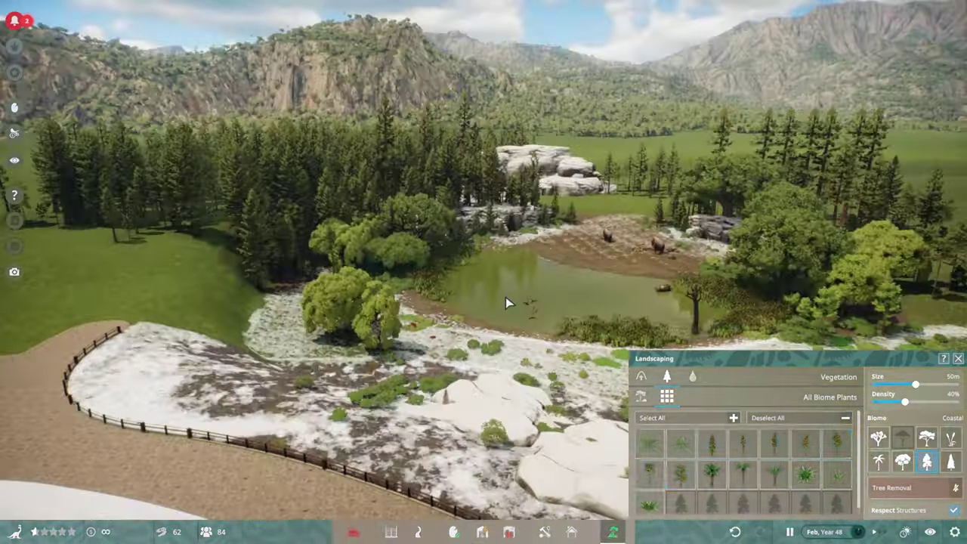
{"action": "key", "text": "Escape"}
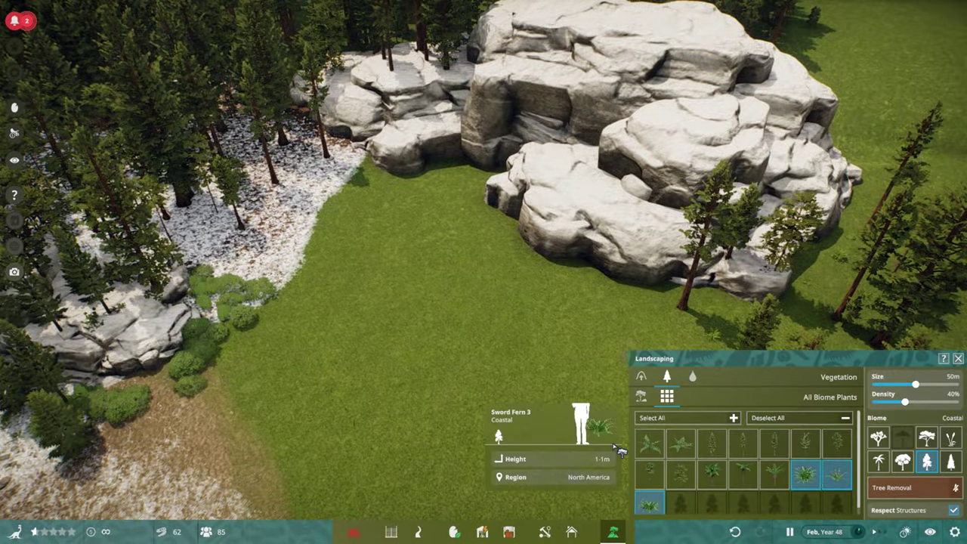
{"action": "scroll", "coordinate": [444, 206], "scroll_direction": "up", "scroll_amount": 3}
{"action": "scroll", "coordinate": [444, 205], "scroll_direction": "down", "scroll_amount": 3}
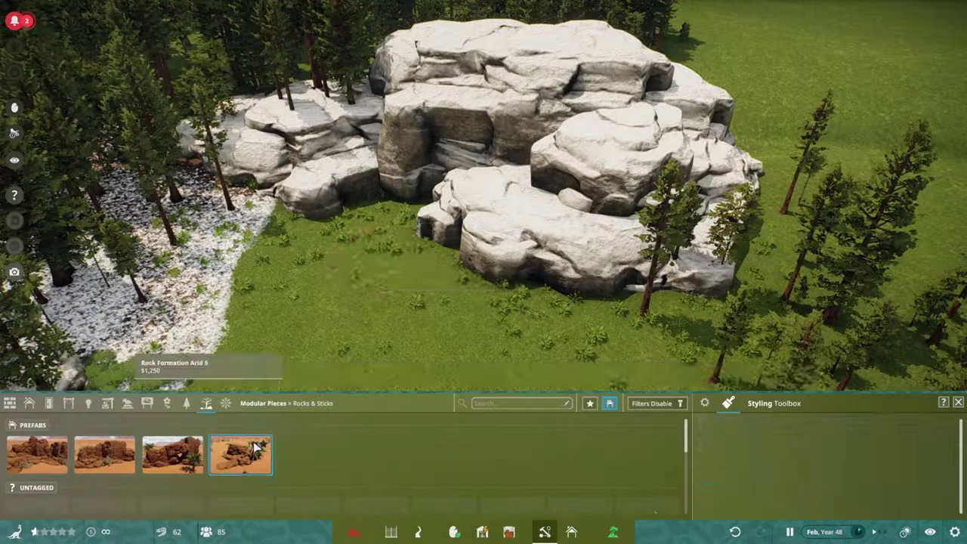
Place igneous boulders and a stone cluster at the foot of the white outcrop.
{"action": "left_click", "coordinate": [173, 450]}
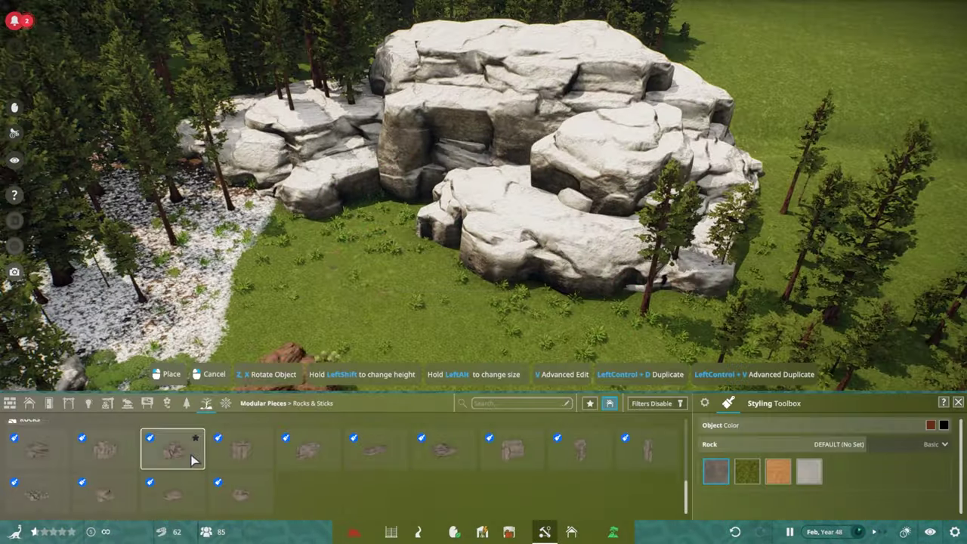
{"action": "scroll", "coordinate": [460, 235], "scroll_direction": "up", "scroll_amount": 4}
{"action": "left_click", "coordinate": [460, 234]}
{"action": "scroll", "coordinate": [529, 264], "scroll_direction": "down", "scroll_amount": 2}
{"action": "left_click", "coordinate": [566, 293]}
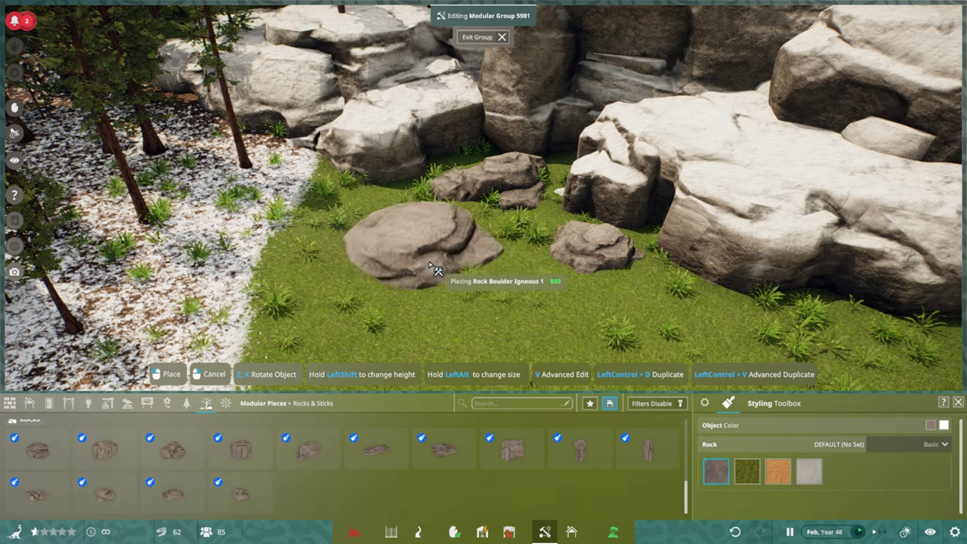
{"action": "left_click", "coordinate": [449, 268]}
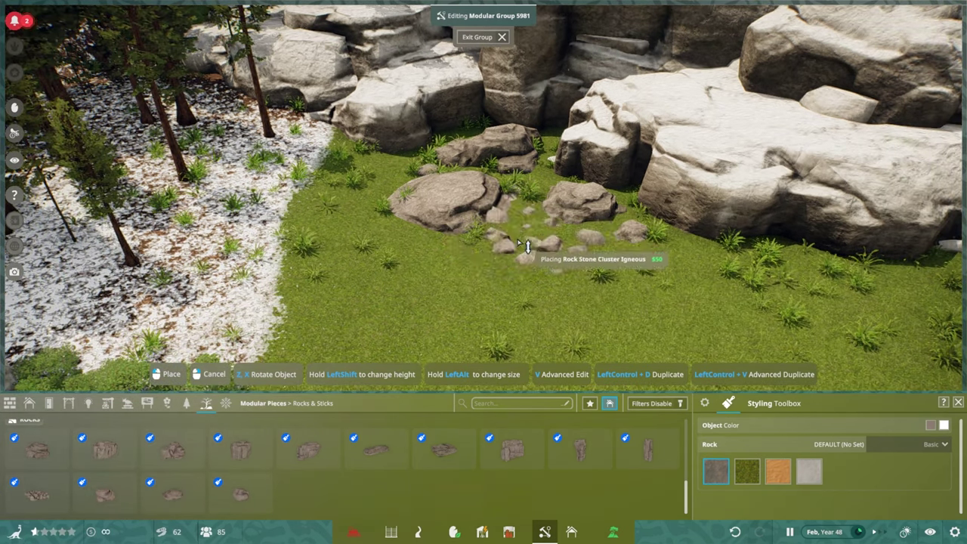
{"action": "scroll", "coordinate": [690, 271], "scroll_direction": "down", "scroll_amount": 3}
{"action": "left_click", "coordinate": [173, 450]}
{"action": "right_click", "coordinate": [612, 318]}
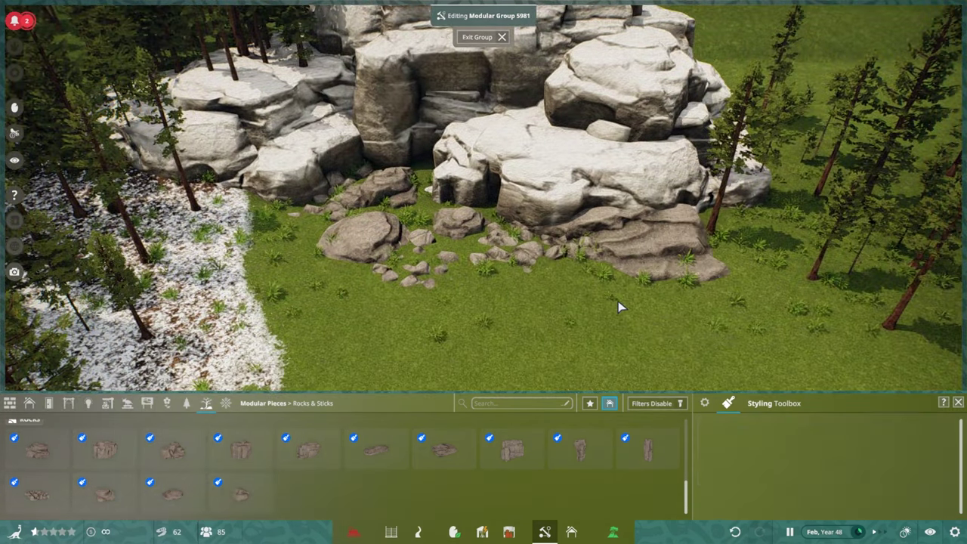
{"action": "left_click", "coordinate": [361, 236]}
{"action": "right_click", "coordinate": [466, 229]}
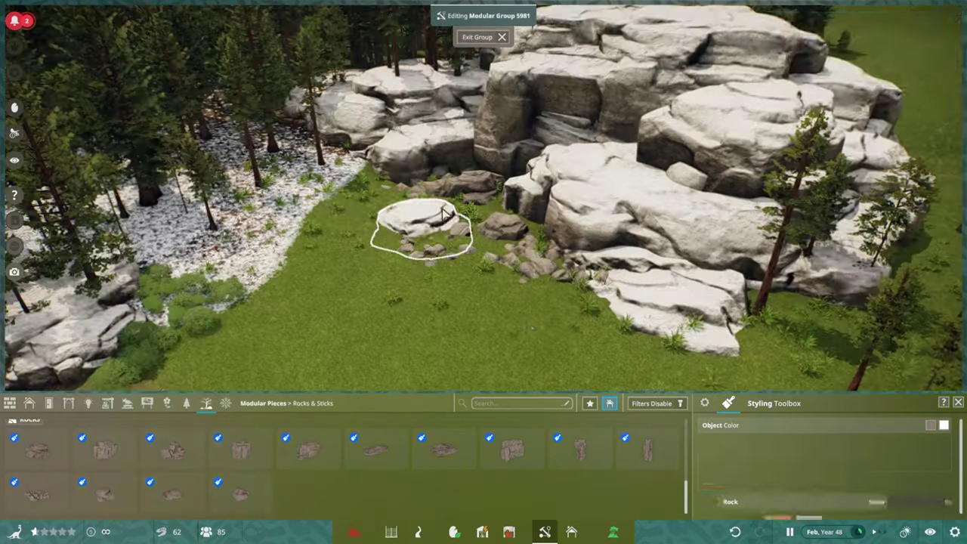
Add Alpine Currant shrubs to the vegetation brush mix.
{"action": "left_click", "coordinate": [613, 533]}
{"action": "left_click", "coordinate": [667, 376]}
{"action": "left_click", "coordinate": [680, 474]}
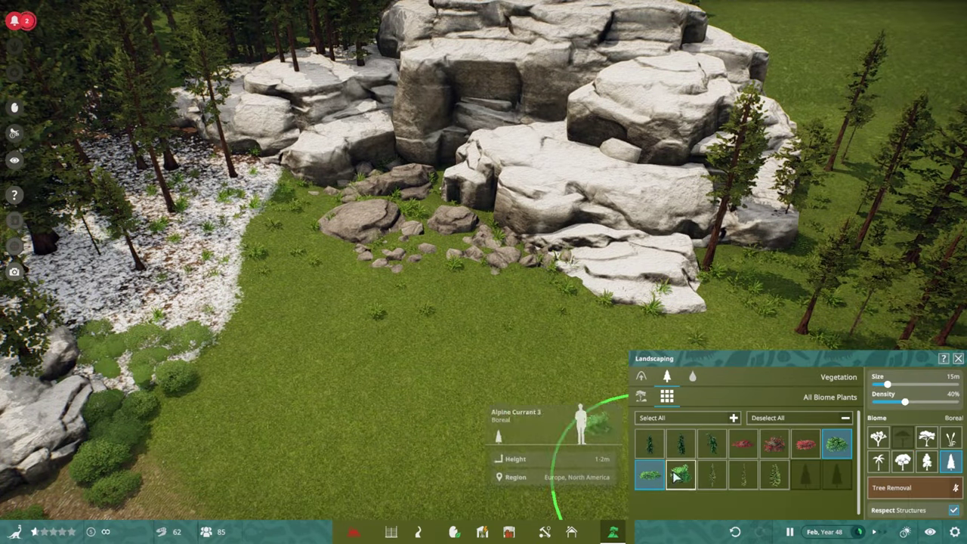
{"action": "scroll", "coordinate": [394, 403], "scroll_direction": "up", "scroll_amount": 3}
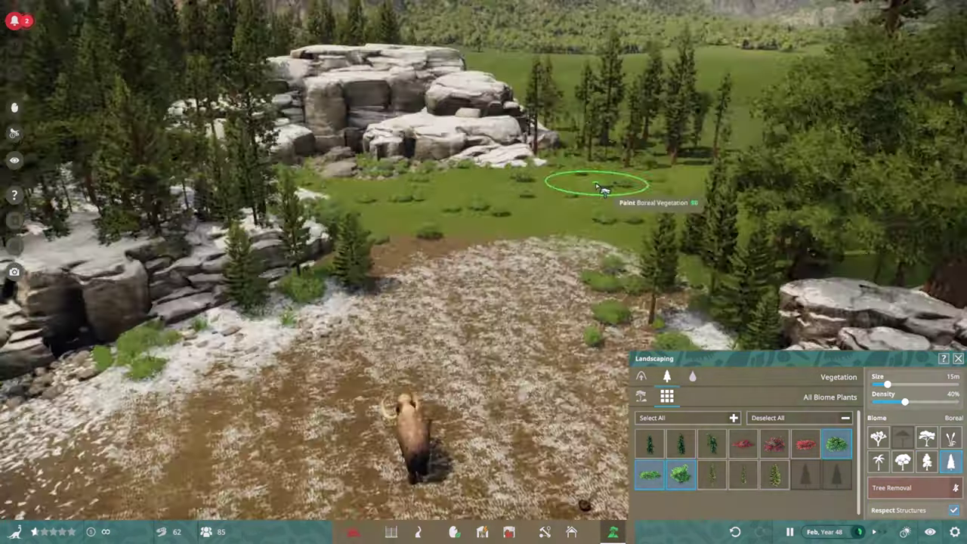
Paint snowy ground over the grass near the rocks with a 55m terrain brush.
{"action": "left_click", "coordinate": [641, 376]}
{"action": "left_click_drag", "start_coordinate": [912, 380], "coordinate": [918, 384]}
{"action": "left_click_drag", "start_coordinate": [453, 227], "coordinate": [389, 270]}
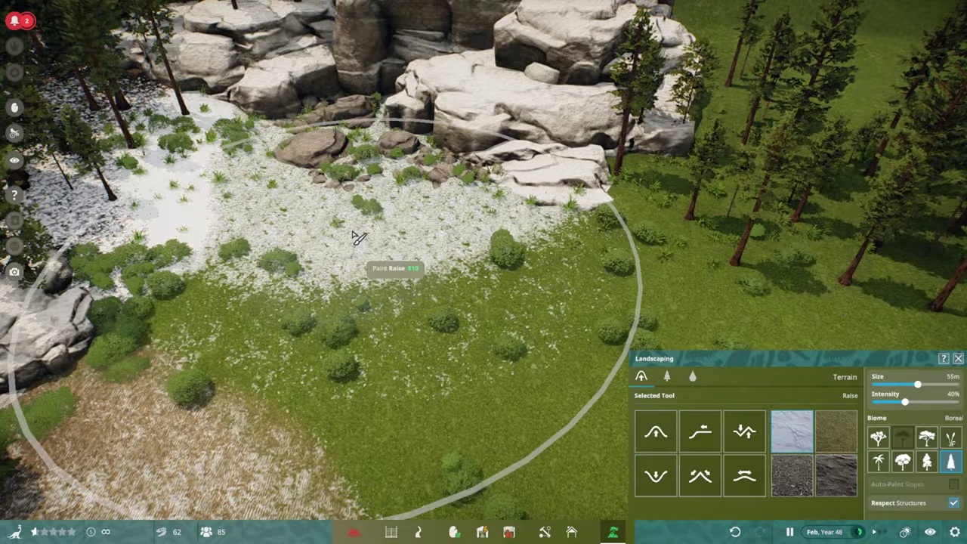
{"action": "key", "text": "w"}
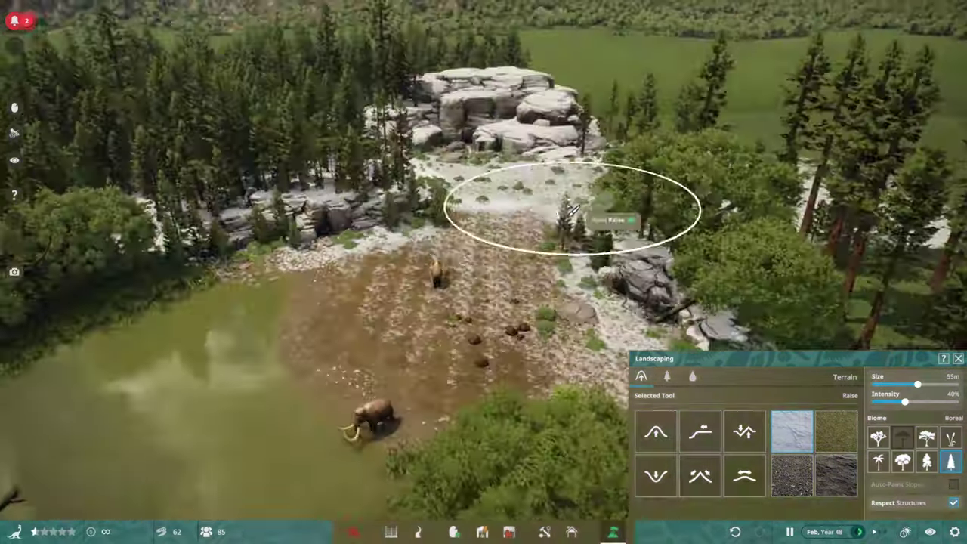
{"action": "scroll", "coordinate": [635, 162], "scroll_direction": "down", "scroll_amount": 5}
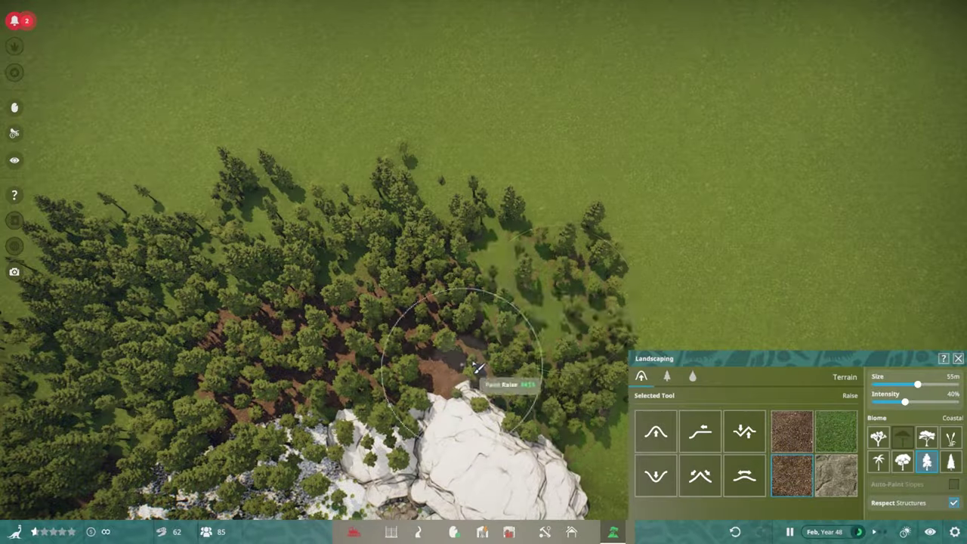
{"action": "scroll", "coordinate": [497, 231], "scroll_direction": "up", "scroll_amount": 3}
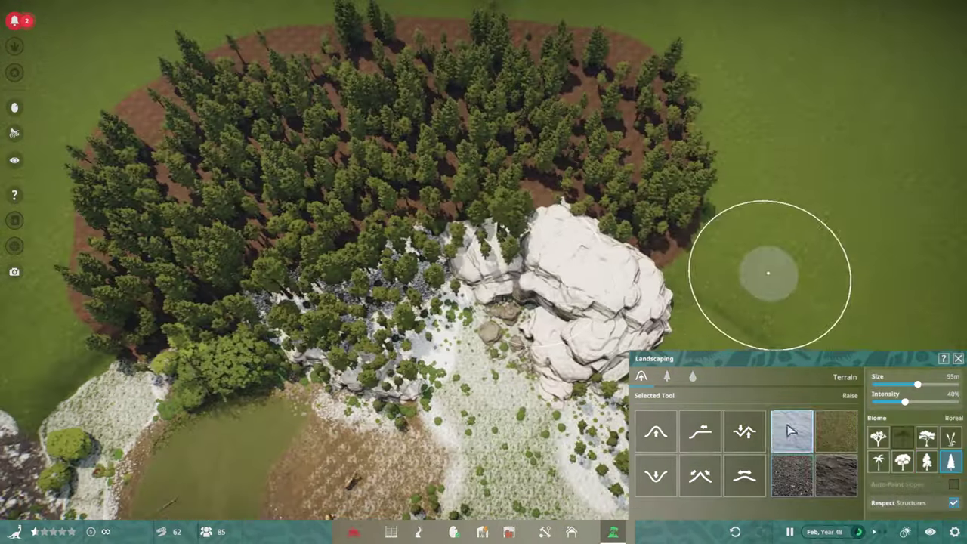
{"action": "scroll", "coordinate": [368, 345], "scroll_direction": "down", "scroll_amount": 3}
{"action": "scroll", "coordinate": [514, 283], "scroll_direction": "up", "scroll_amount": 3}
{"action": "scroll", "coordinate": [410, 339], "scroll_direction": "down", "scroll_amount": 3}
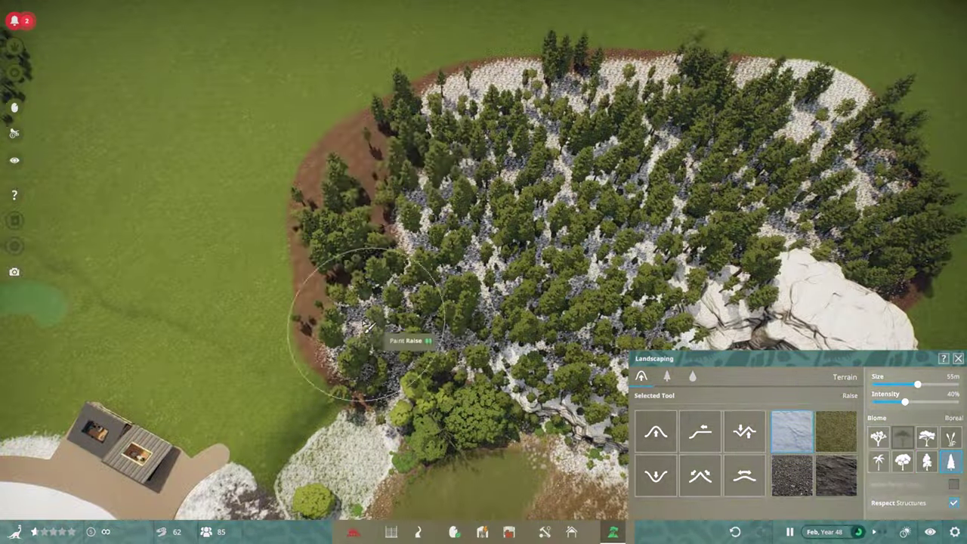
{"action": "scroll", "coordinate": [484, 302], "scroll_direction": "up", "scroll_amount": 5}
{"action": "key", "text": "Escape"}
{"action": "scroll", "coordinate": [660, 259], "scroll_direction": "down", "scroll_amount": 5}
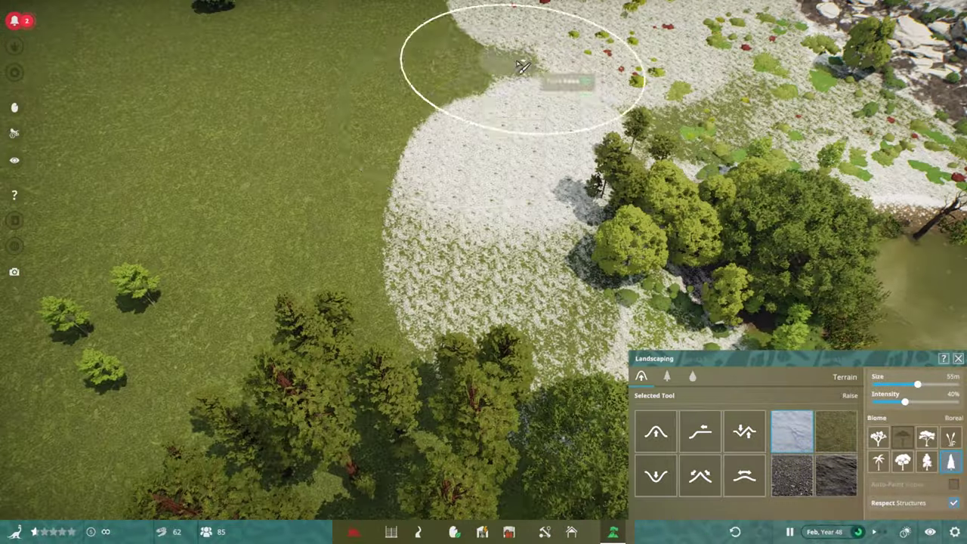
{"action": "scroll", "coordinate": [684, 117], "scroll_direction": "down", "scroll_amount": 3}
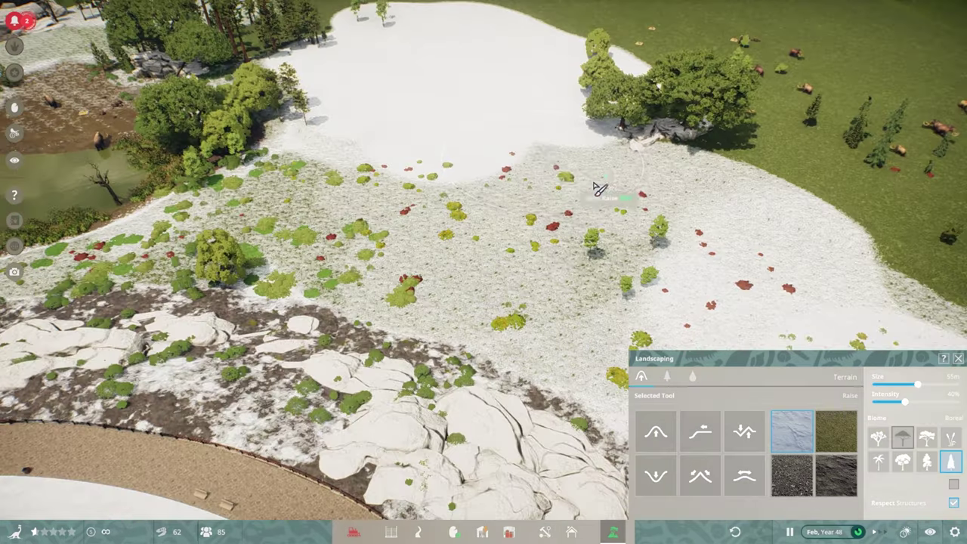
{"action": "scroll", "coordinate": [600, 188], "scroll_direction": "up", "scroll_amount": 3}
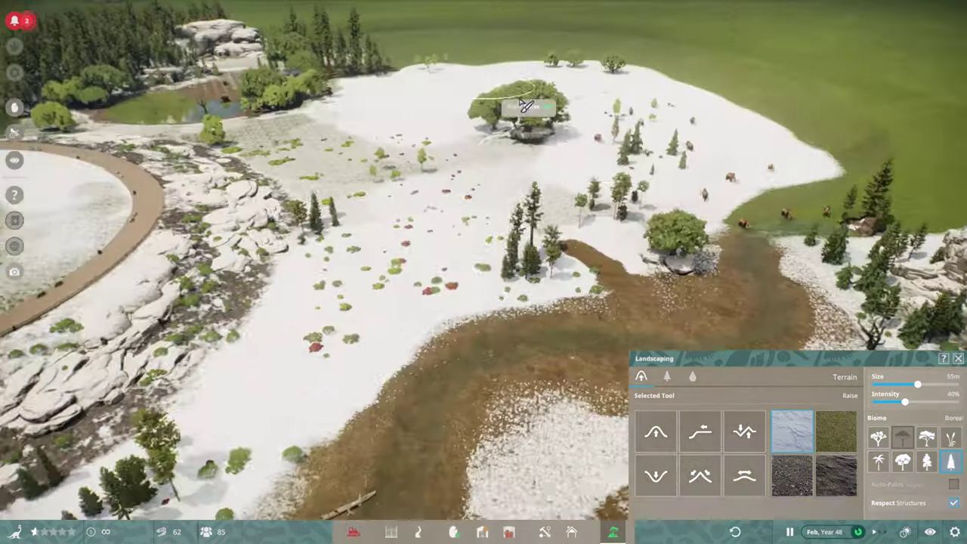
Soften the snow field's edges with grass texture at 15% intensity.
{"action": "left_click_drag", "start_coordinate": [905, 401], "coordinate": [884, 401]}
{"action": "left_click", "coordinate": [836, 431]}
{"action": "key", "text": "d"}
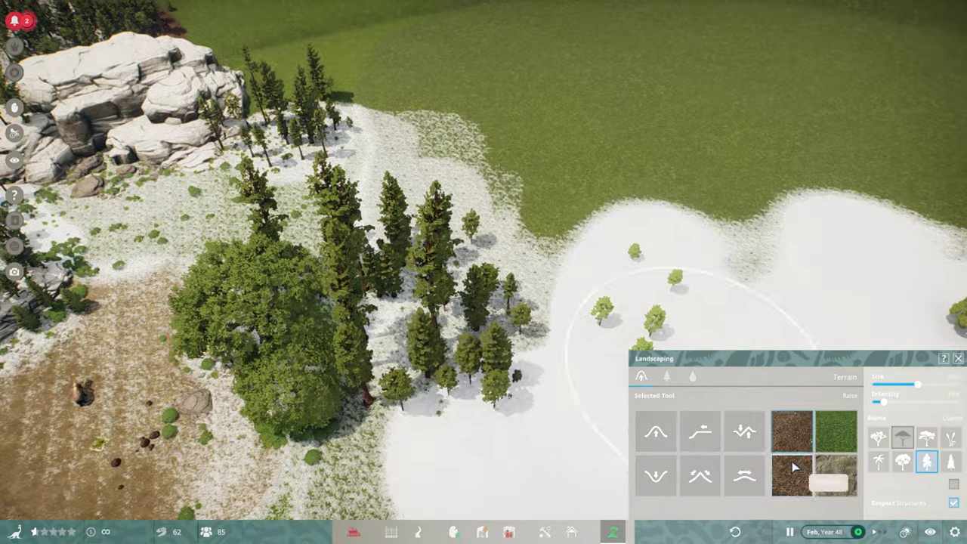
{"action": "key", "text": "d"}
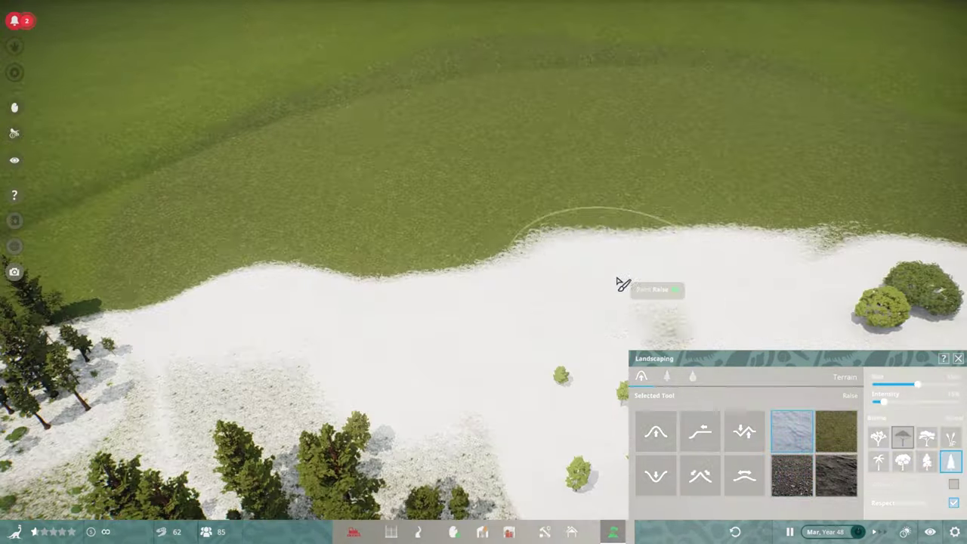
{"action": "key", "text": "d"}
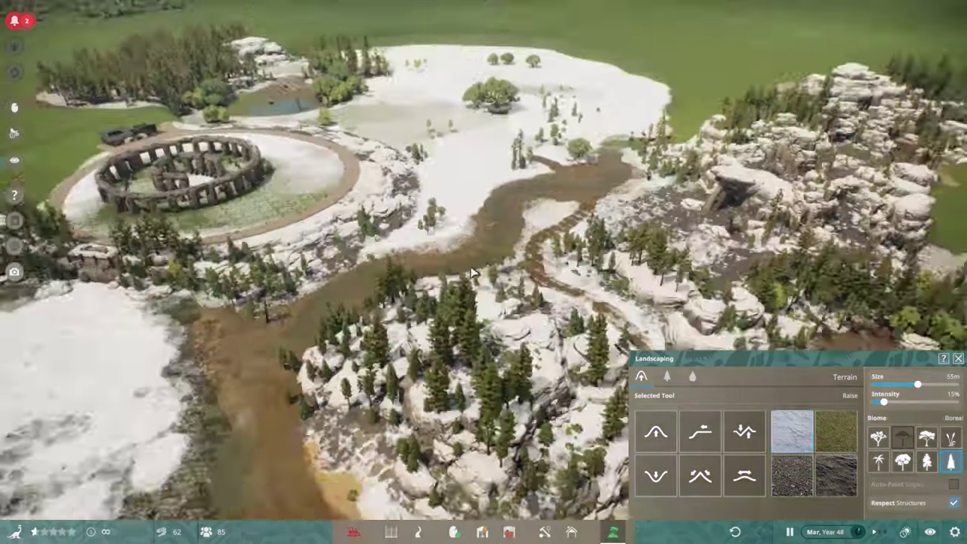
{"action": "scroll", "coordinate": [568, 274], "scroll_direction": "up", "scroll_amount": 5}
{"action": "scroll", "coordinate": [183, 189], "scroll_direction": "down", "scroll_amount": 5}
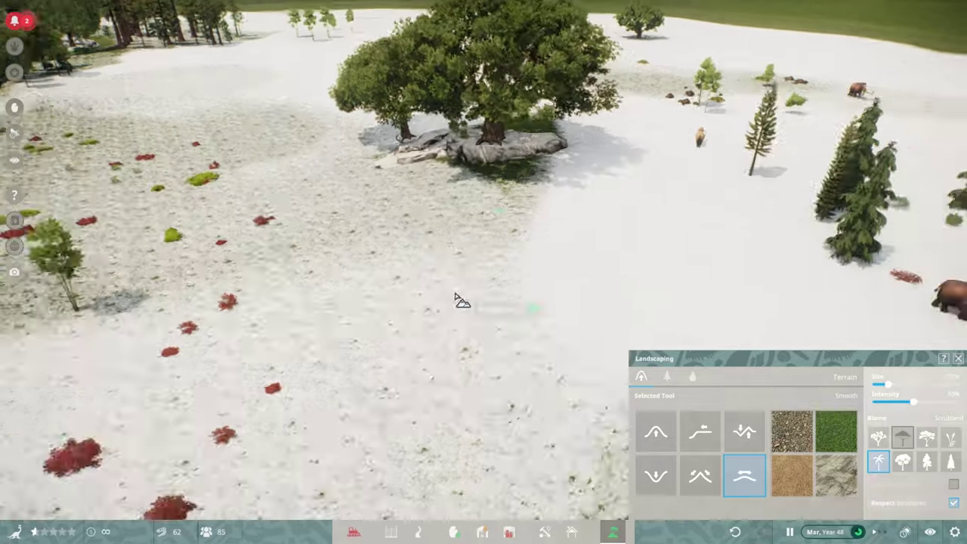
{"action": "scroll", "coordinate": [461, 301], "scroll_direction": "down", "scroll_amount": 3}
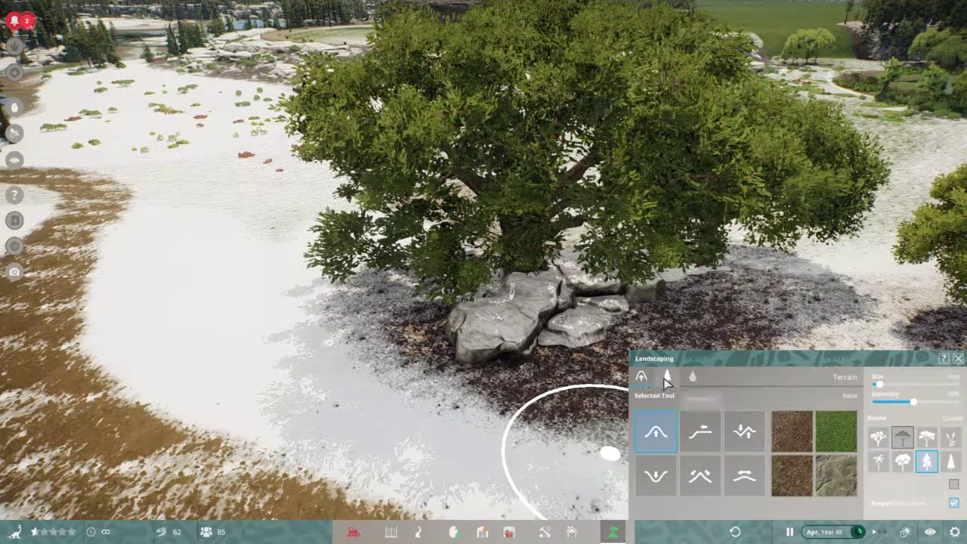
Paint low boreal shrubs and ferns across the snowy clearings between the pines.
{"action": "left_click", "coordinate": [667, 376]}
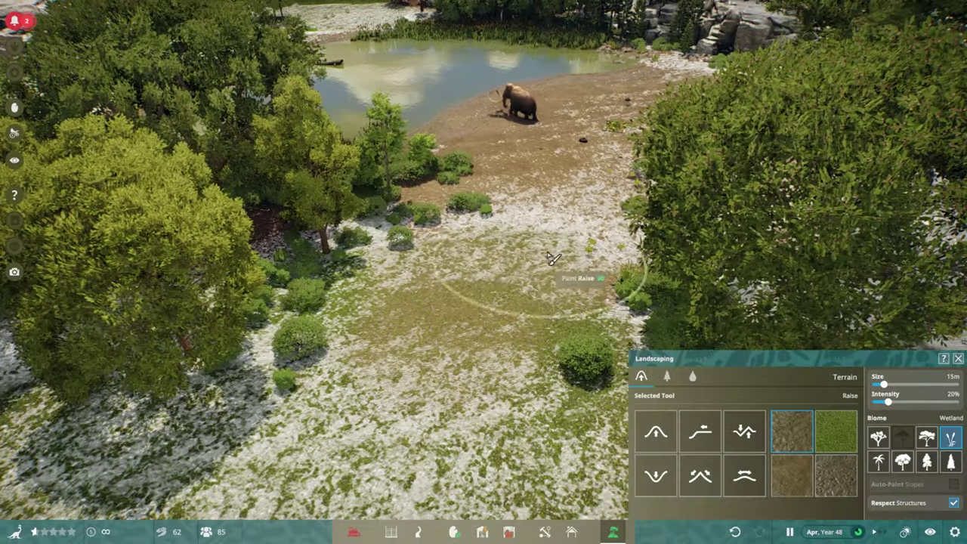
{"action": "scroll", "coordinate": [552, 259], "scroll_direction": "down", "scroll_amount": 3}
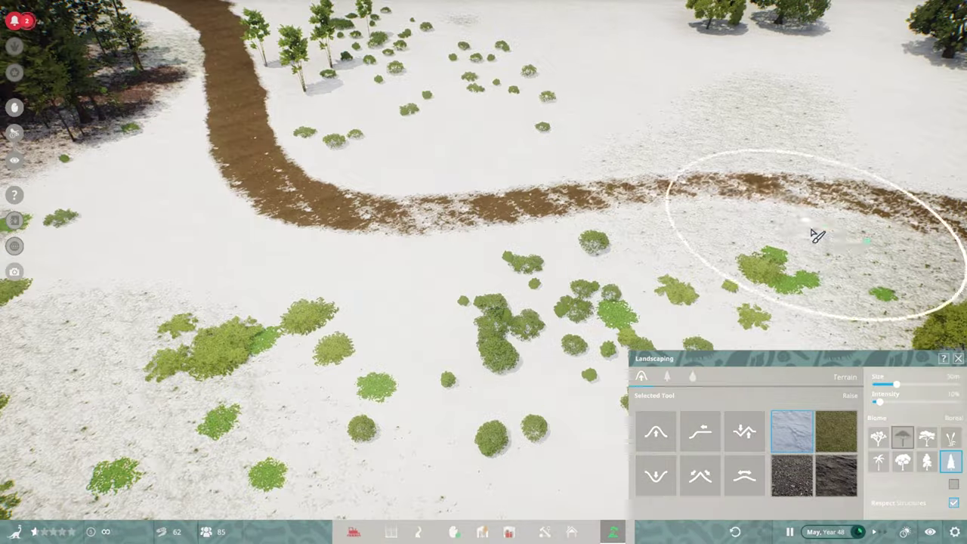
{"action": "scroll", "coordinate": [818, 236], "scroll_direction": "down", "scroll_amount": 10}
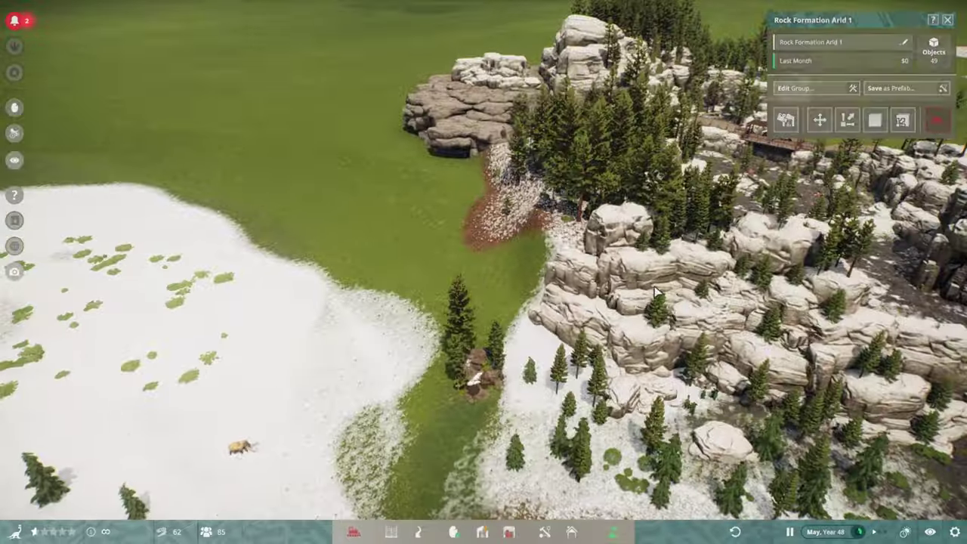
Open the Hell Creek 3 rock-and-tree group and select a piece inside it.
{"action": "scroll", "coordinate": [543, 260], "scroll_direction": "up", "scroll_amount": 8}
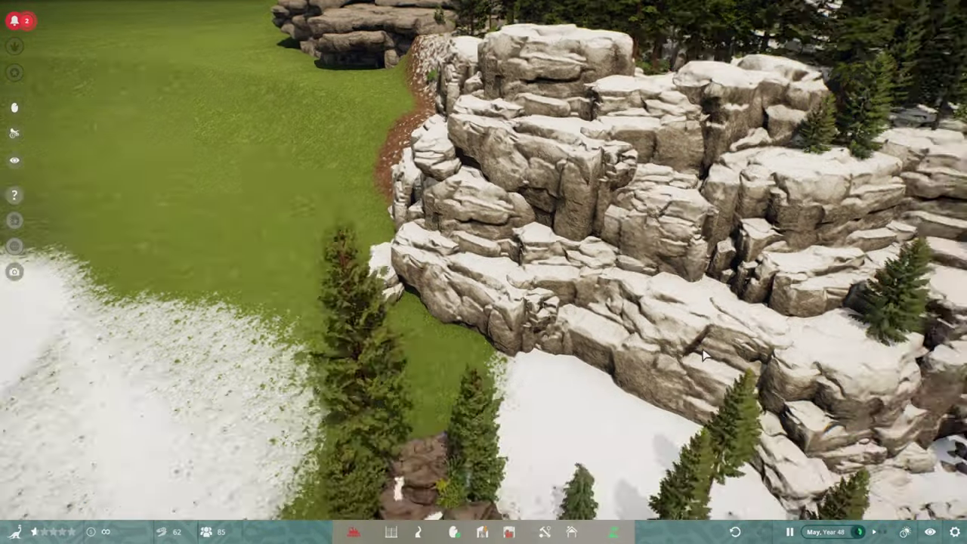
{"action": "left_click", "coordinate": [353, 353]}
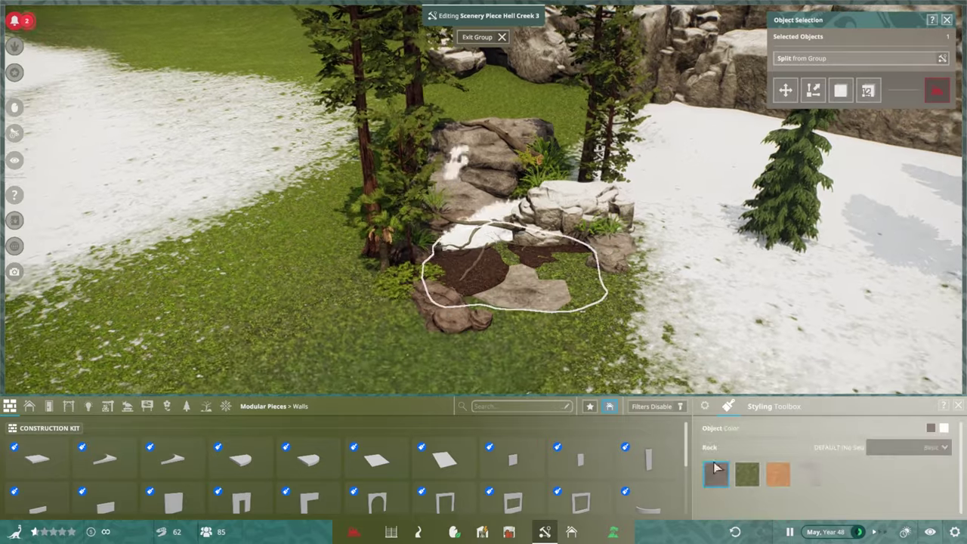
{"action": "right_click", "coordinate": [618, 302]}
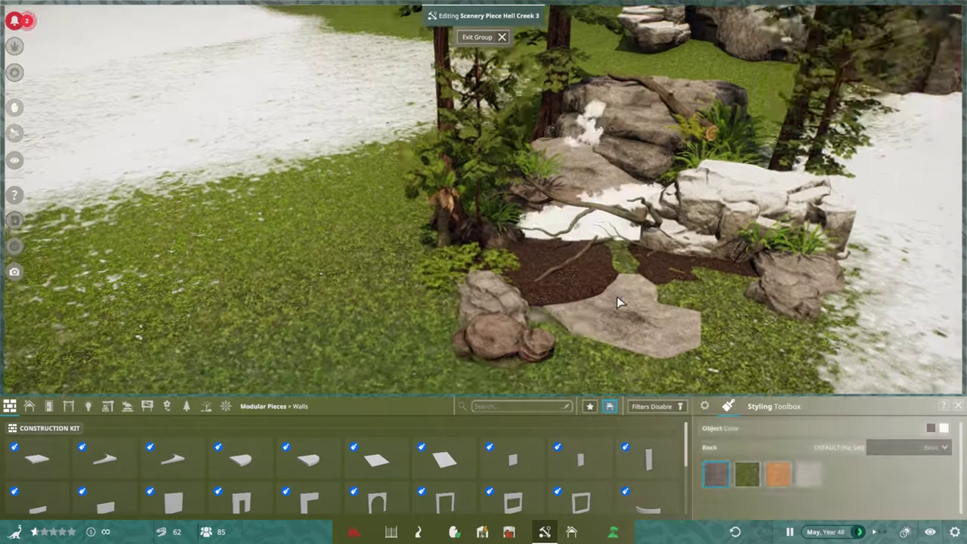
{"action": "left_click", "coordinate": [618, 302]}
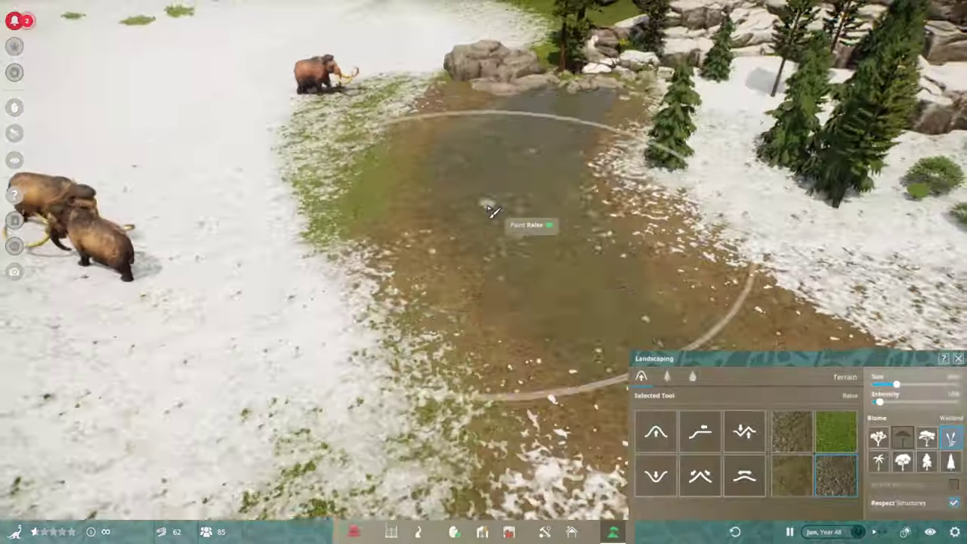
Switch to vegetation painting for coastal plants along the cliff base and snowfield.
{"action": "scroll", "coordinate": [492, 212], "scroll_direction": "down", "scroll_amount": 3}
{"action": "key", "text": "s"}
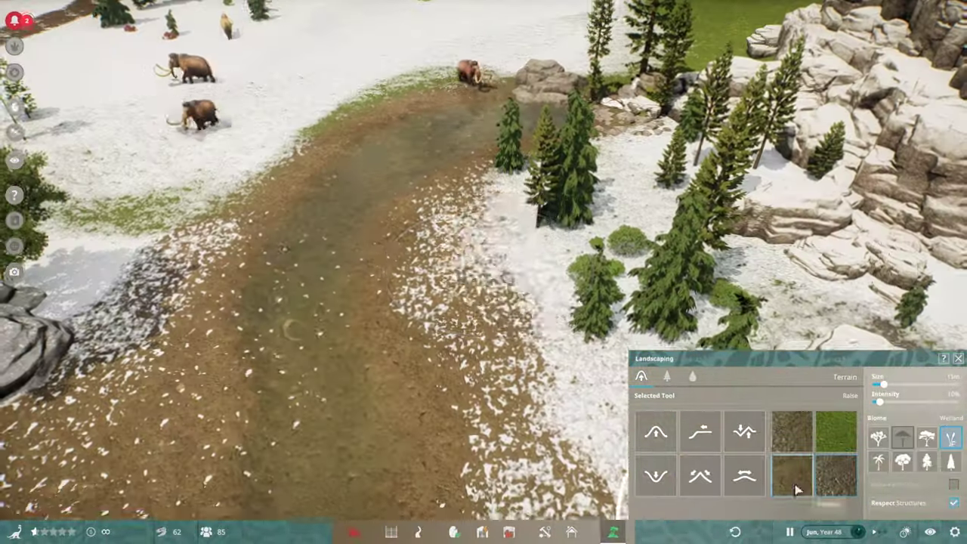
{"action": "left_click", "coordinate": [666, 375]}
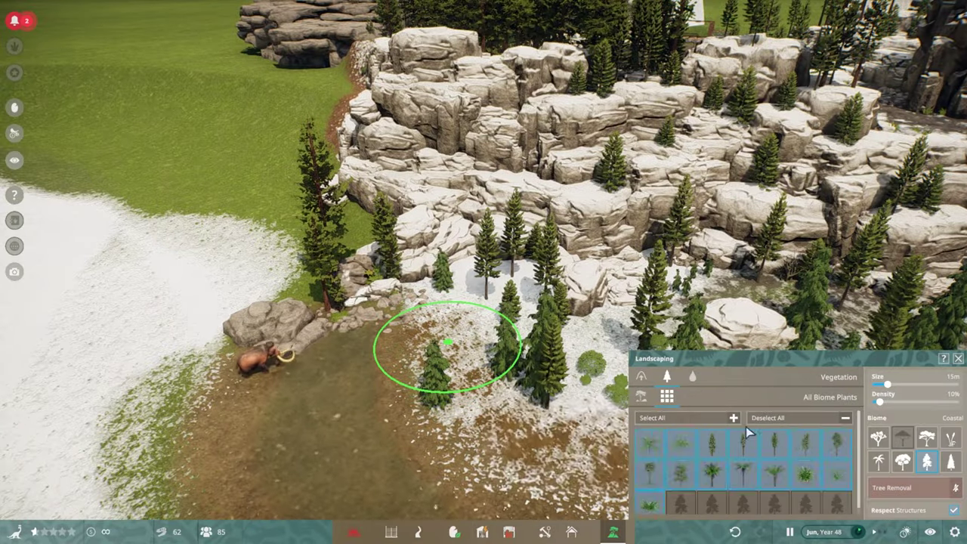
{"action": "key", "text": "q"}
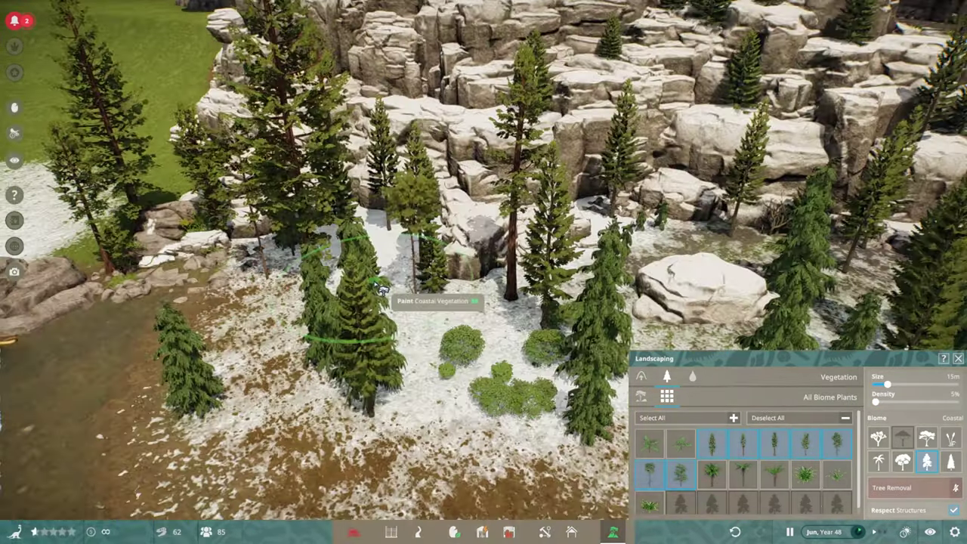
{"action": "key", "text": "q"}
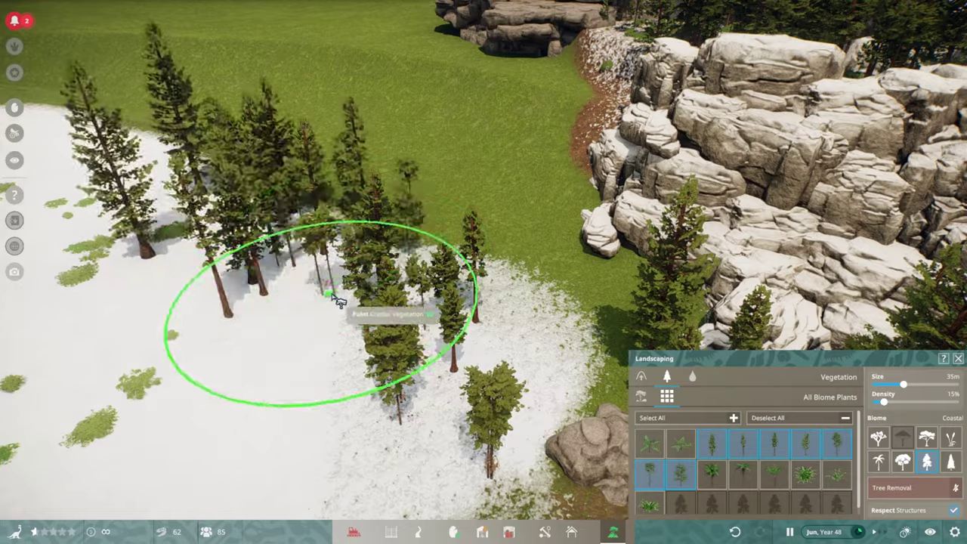
{"action": "key", "text": "w"}
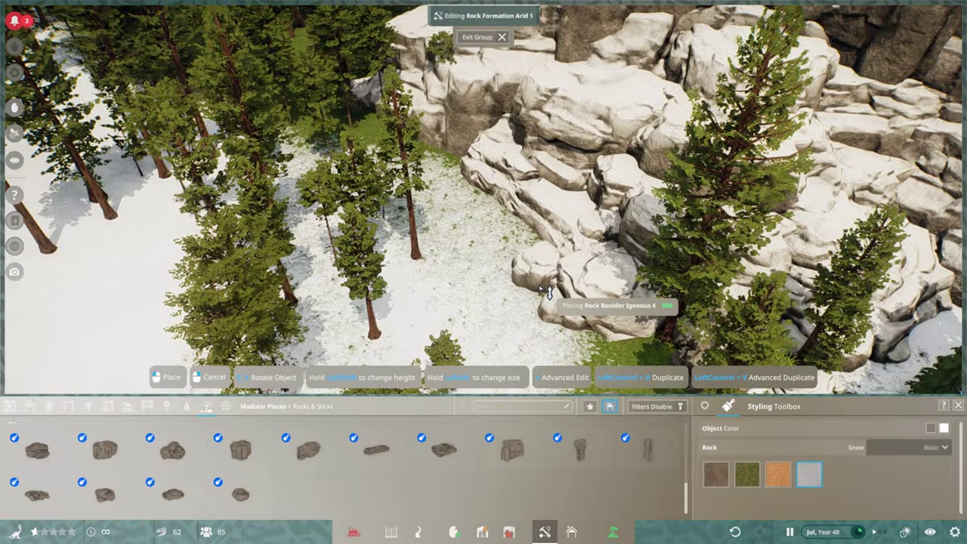
Choose the Rock Boulder Igneous 1 piece to place.
{"action": "scroll", "coordinate": [432, 242], "scroll_direction": "up", "scroll_amount": 3}
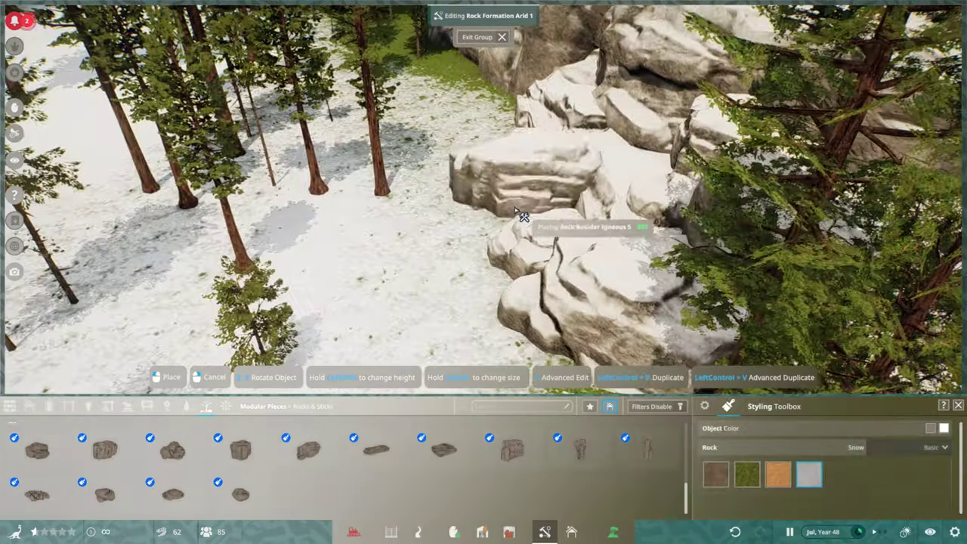
{"action": "scroll", "coordinate": [559, 249], "scroll_direction": "down", "scroll_amount": 3}
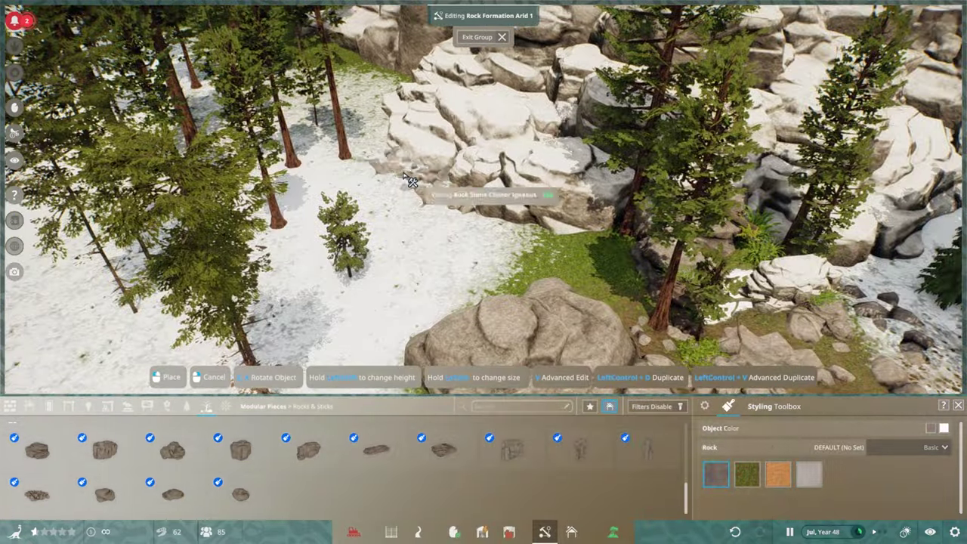
{"action": "scroll", "coordinate": [409, 181], "scroll_direction": "up", "scroll_amount": 3}
{"action": "left_click", "coordinate": [444, 450]}
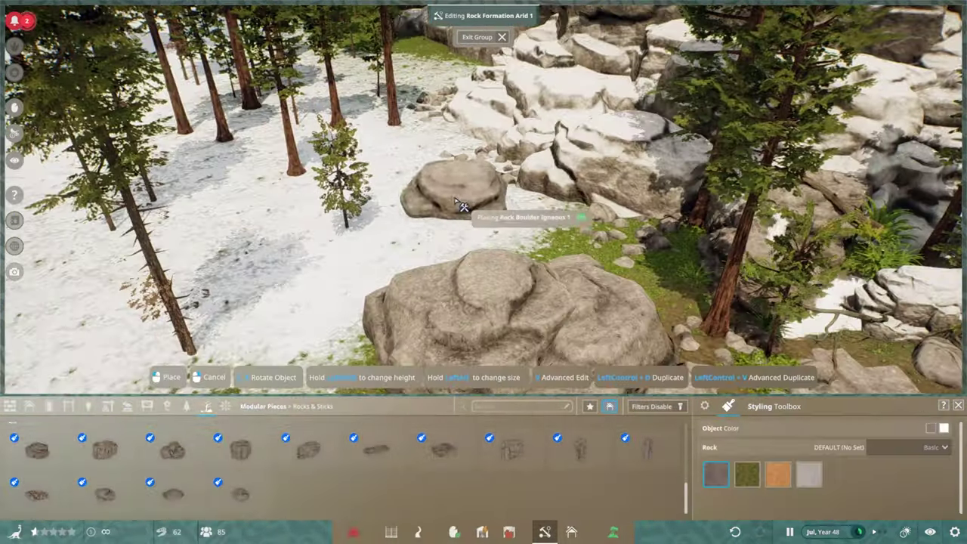
Pick a Rocks & Sticks piece to place by the river.
{"action": "scroll", "coordinate": [415, 279], "scroll_direction": "down", "scroll_amount": 3}
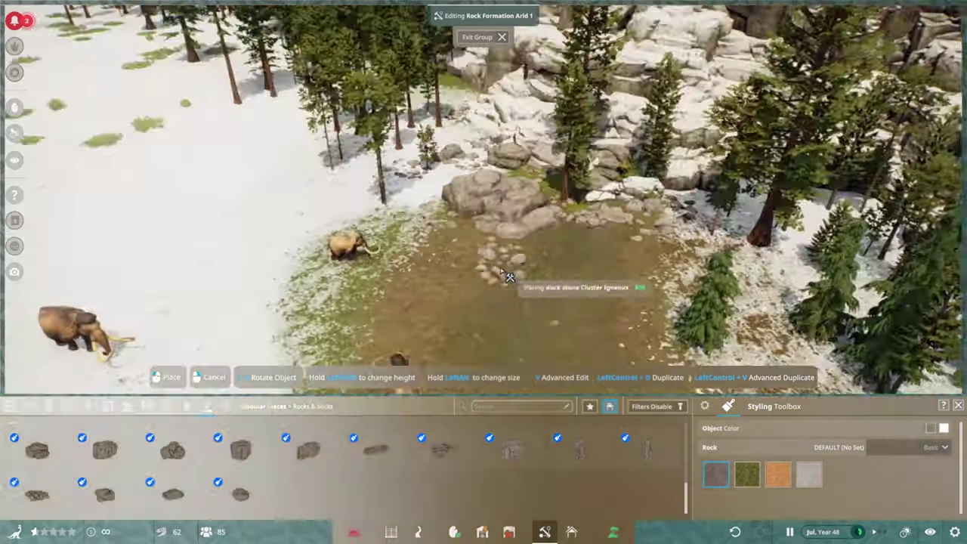
{"action": "scroll", "coordinate": [381, 192], "scroll_direction": "up", "scroll_amount": 3}
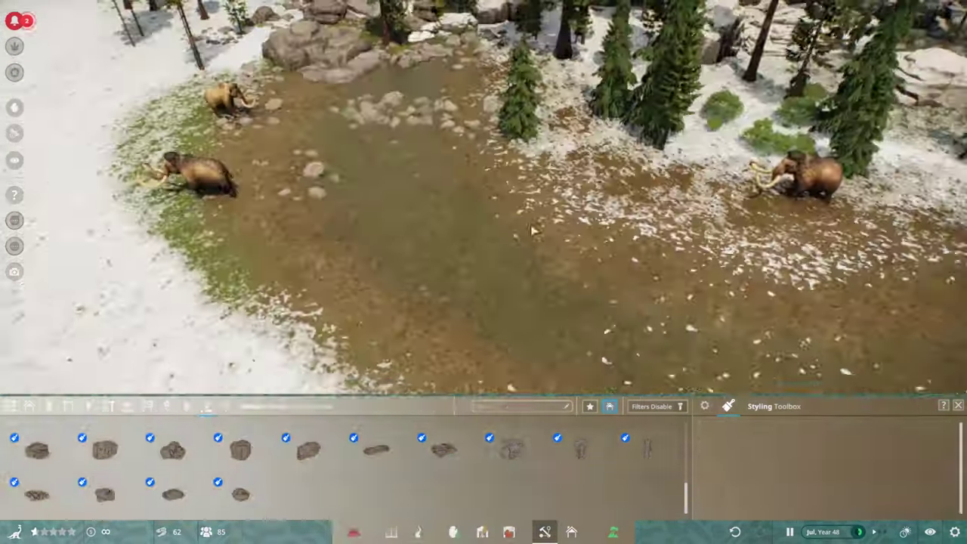
{"action": "scroll", "coordinate": [499, 369], "scroll_direction": "up", "scroll_amount": 3}
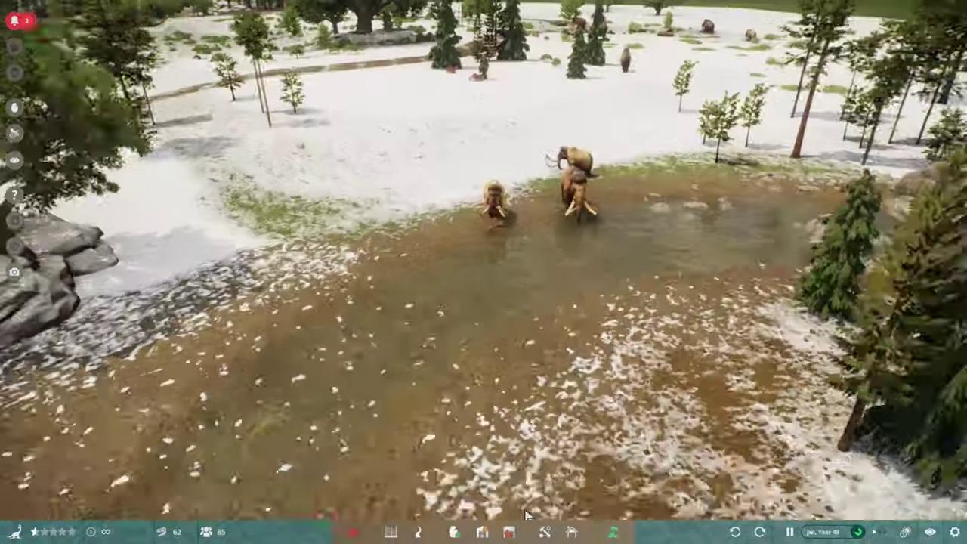
{"action": "left_click", "coordinate": [543, 531]}
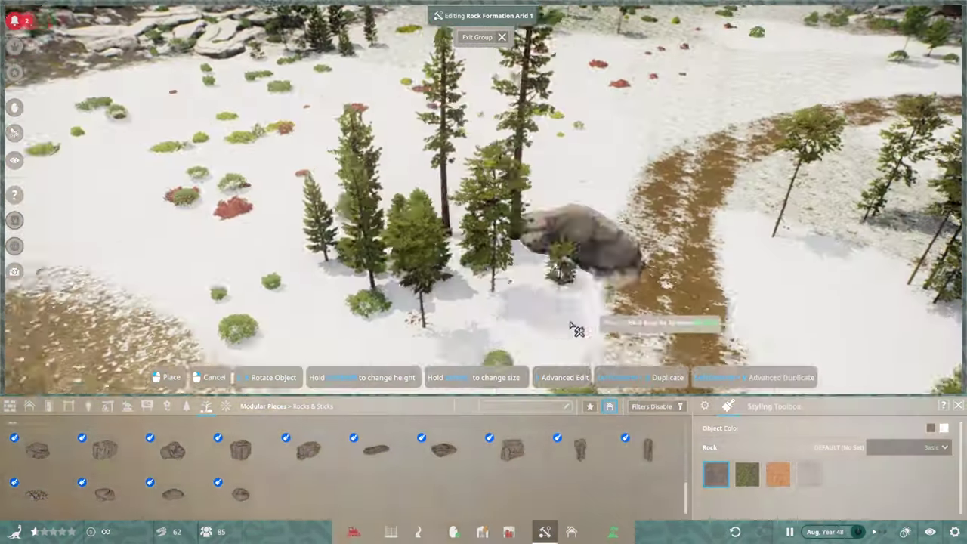
{"action": "left_click", "coordinate": [173, 481]}
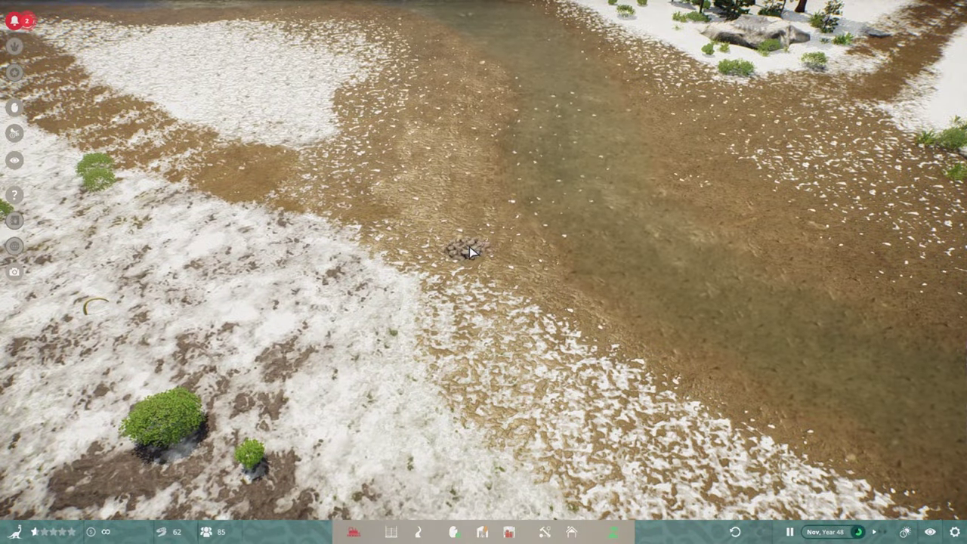
Cancel the rock placement and go back to smoothing the muddy riverbank terrain.
{"action": "right_click", "coordinate": [469, 252]}
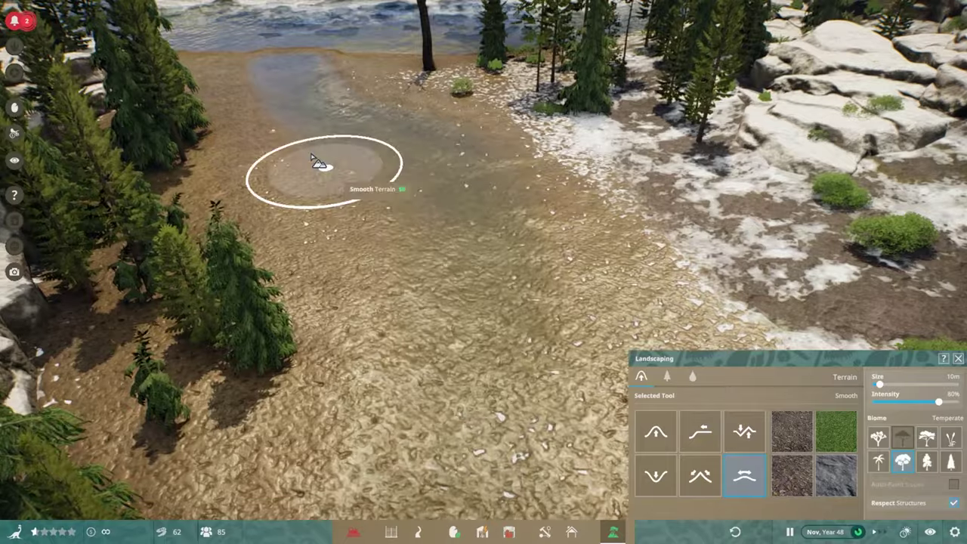
{"action": "left_click", "coordinate": [641, 378]}
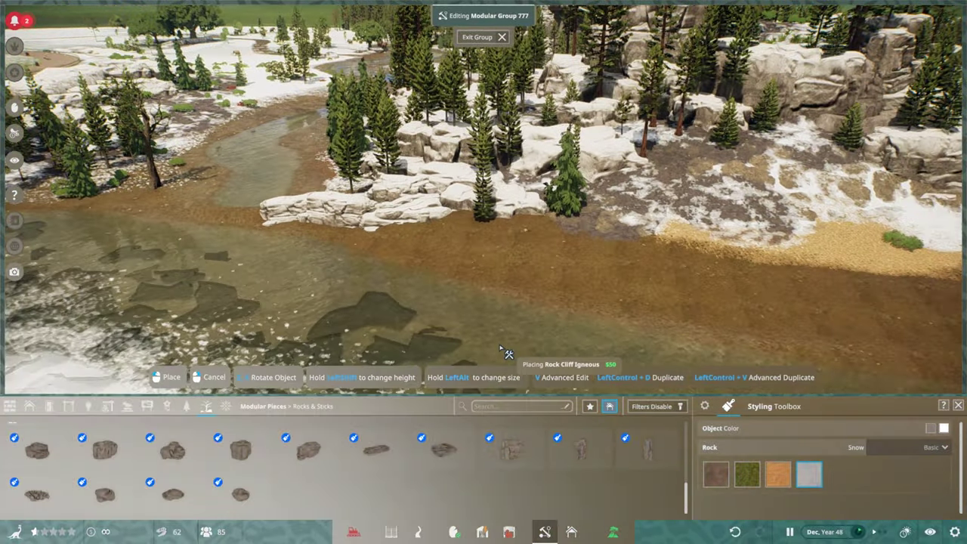
Add a Rock Pillar Igneous 1, a water splash effect and a Rock Stone Cluster Igneous along the river.
{"action": "left_click", "coordinate": [573, 448]}
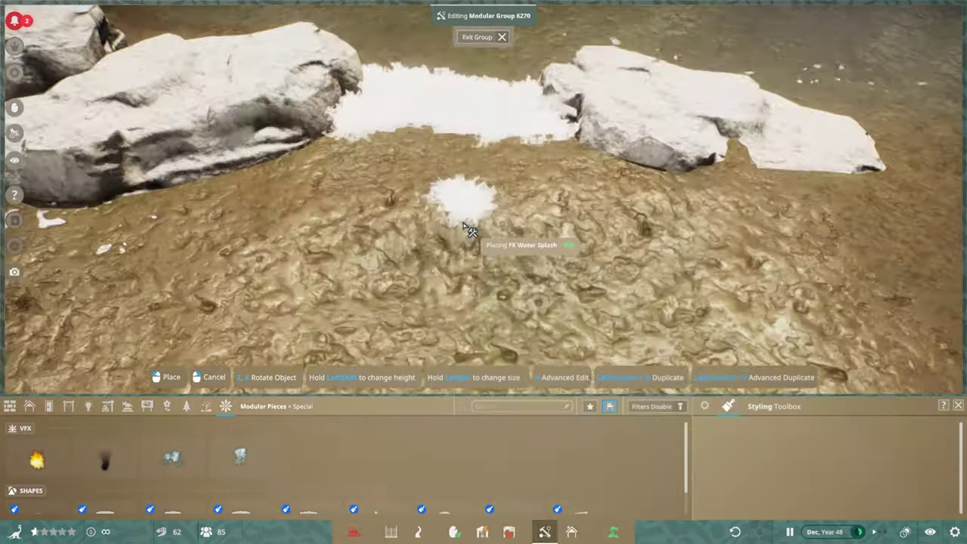
{"action": "left_click", "coordinate": [206, 406]}
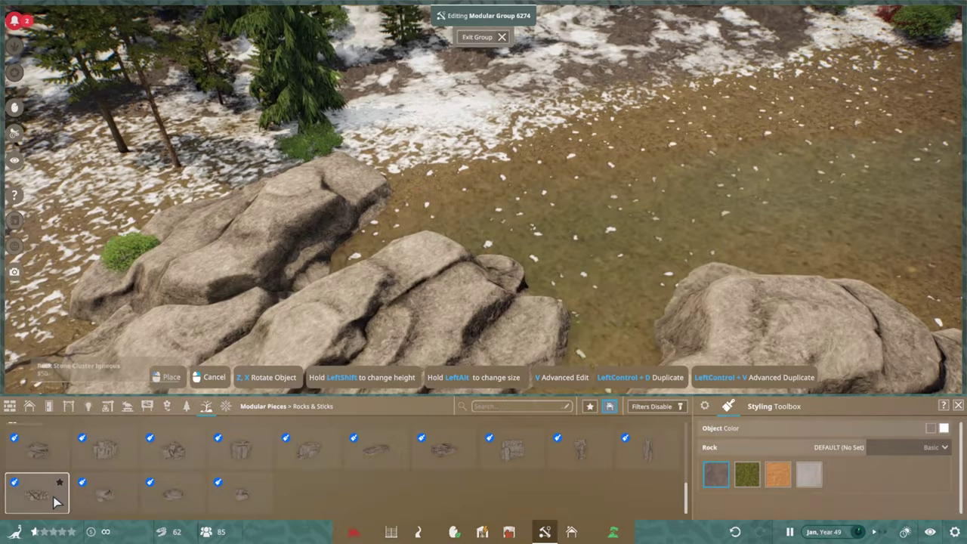
{"action": "left_click", "coordinate": [54, 499]}
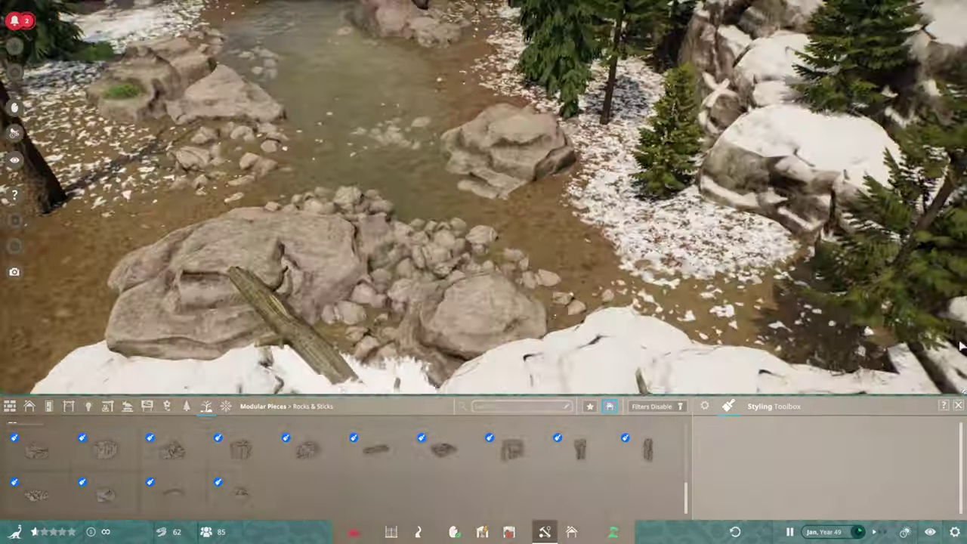
{"action": "scroll", "coordinate": [243, 467], "scroll_direction": "up", "scroll_amount": 3}
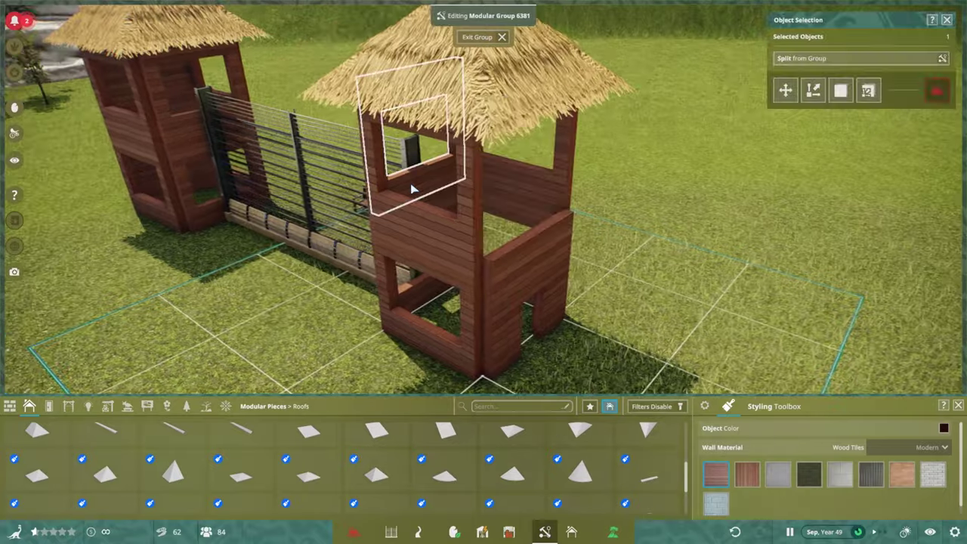
Duplicate the tower's window wall piece with Ctrl+D and switch to Landscaping terrain painting.
{"action": "key", "text": "ctrl+d"}
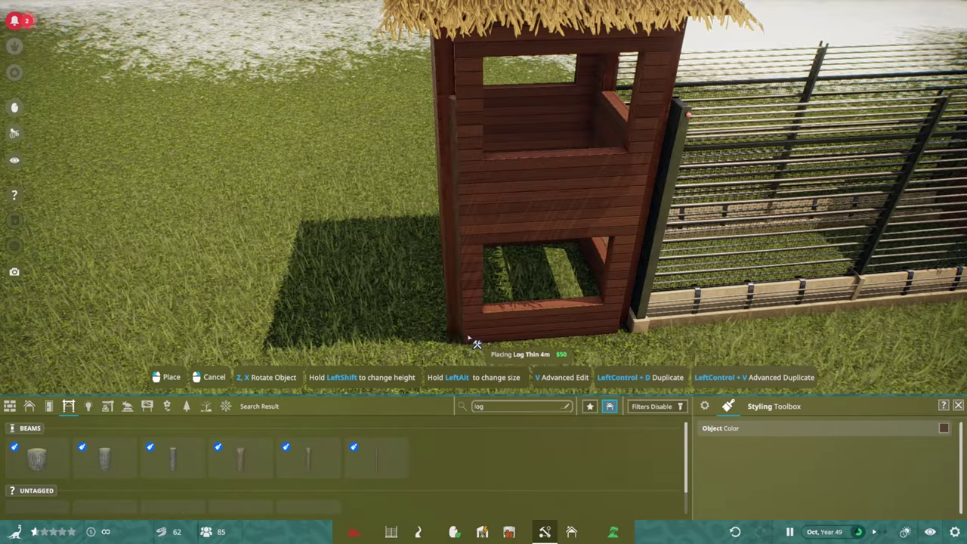
{"action": "key", "text": "ctrl+d"}
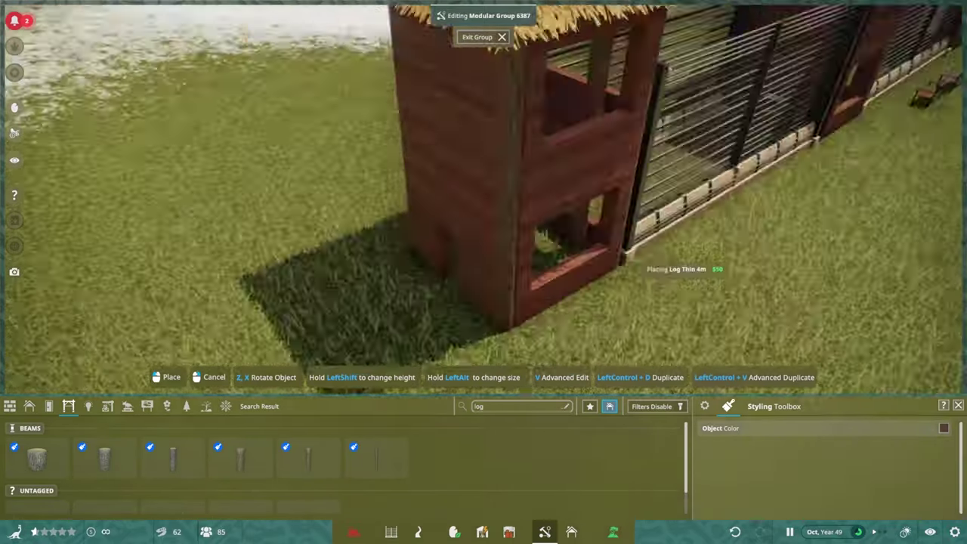
{"action": "key", "text": "q"}
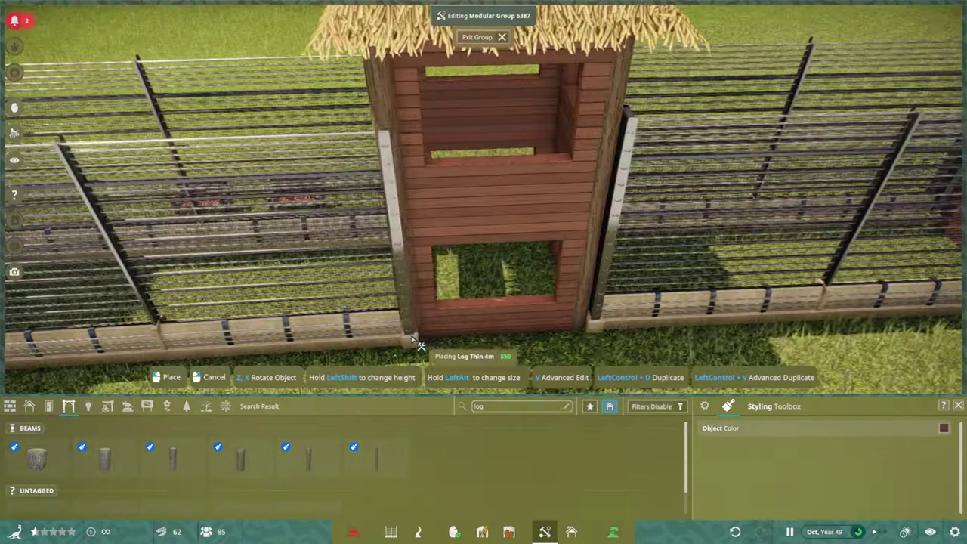
{"action": "key", "text": "q"}
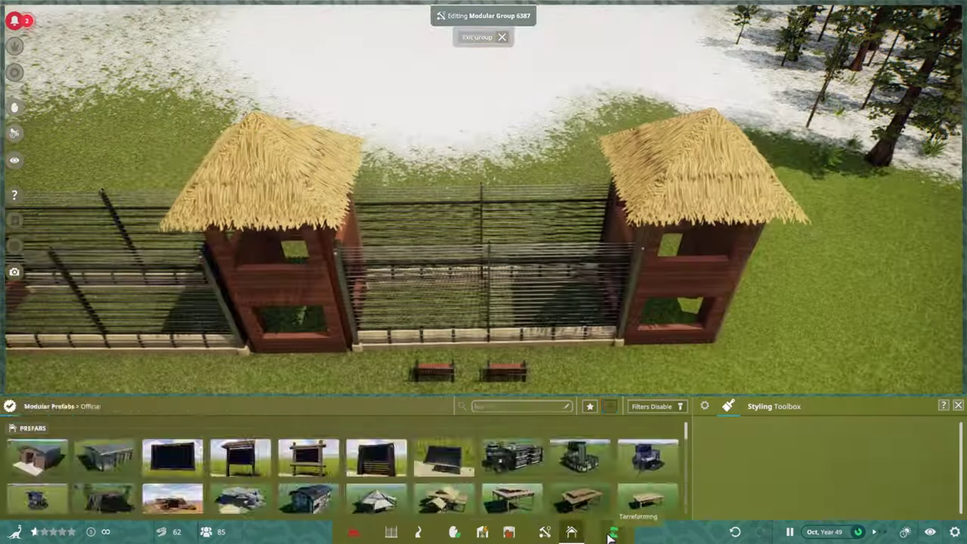
{"action": "left_click", "coordinate": [613, 532]}
{"action": "left_click", "coordinate": [642, 375]}
Paint brown dirt paths across the snowy field, then switch the ground paint to Wetland.
{"action": "scroll", "coordinate": [492, 323], "scroll_direction": "up", "scroll_amount": 5}
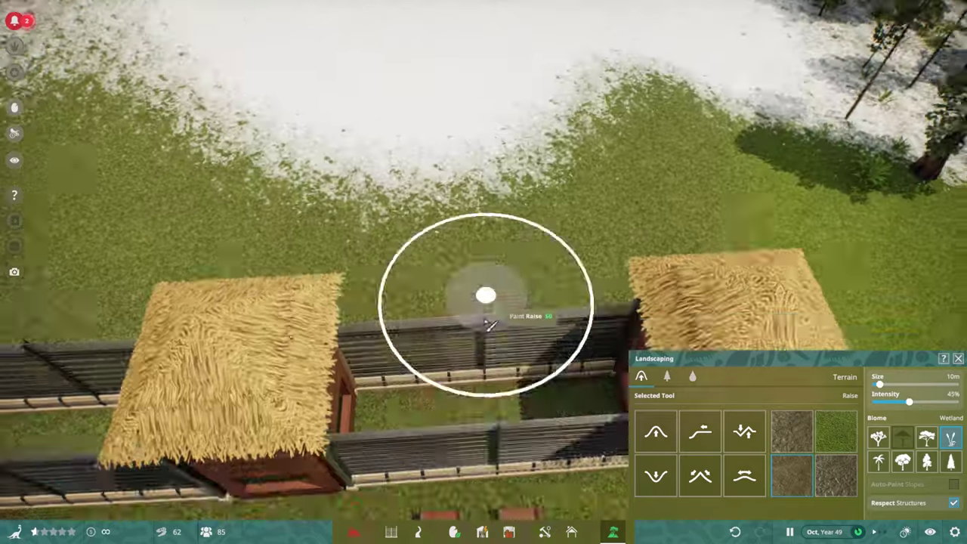
{"action": "key", "text": "w"}
{"action": "mouse_move", "coordinate": [491, 323]}
{"action": "left_mouse_down"}
{"action": "mouse_move", "coordinate": [443, 265]}
{"action": "mouse_move", "coordinate": [484, 346]}
{"action": "mouse_move", "coordinate": [470, 90]}
{"action": "mouse_move", "coordinate": [490, 229]}
{"action": "mouse_move", "coordinate": [551, 114]}
{"action": "mouse_move", "coordinate": [421, 241]}
{"action": "mouse_move", "coordinate": [432, 320]}
{"action": "mouse_move", "coordinate": [605, 276]}
{"action": "left_mouse_up"}
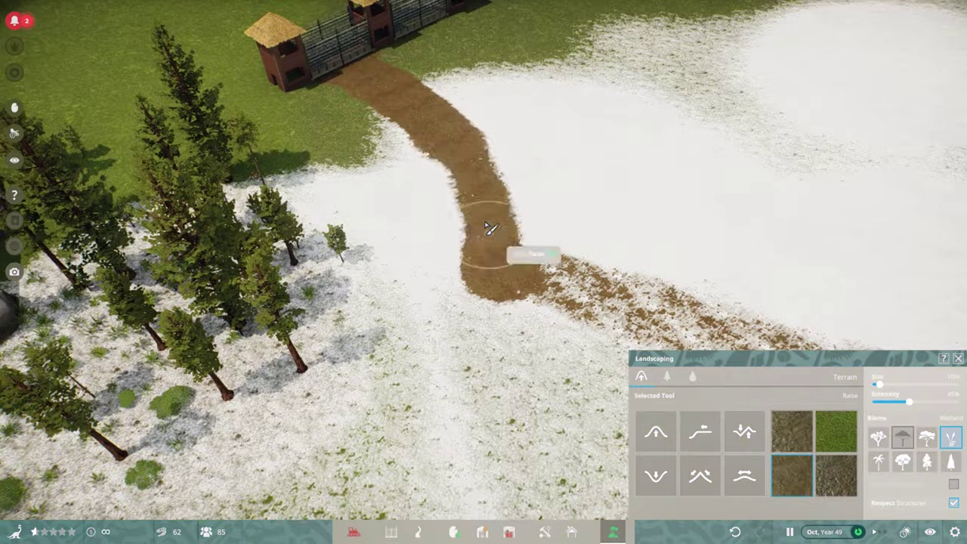
{"action": "key", "text": "s"}
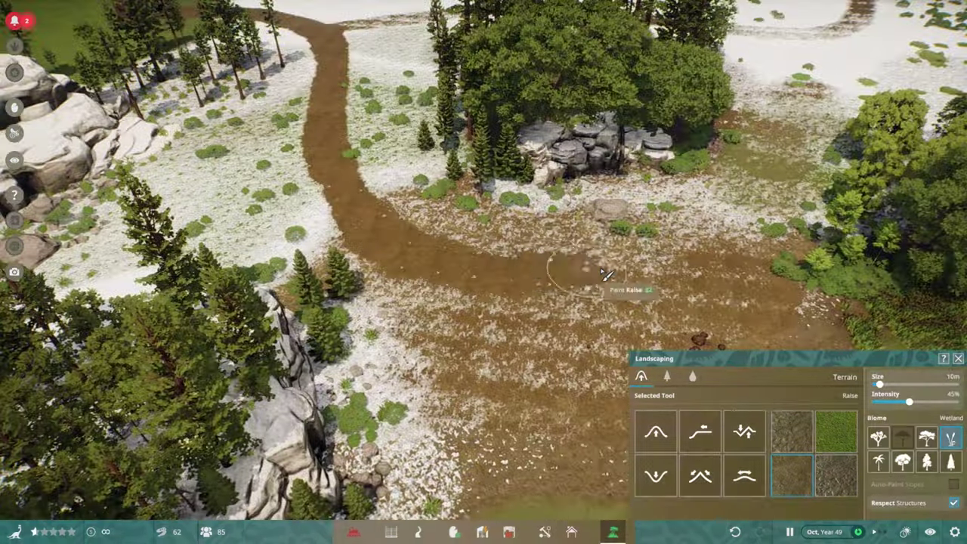
{"action": "mouse_move", "coordinate": [709, 250]}
{"action": "left_mouse_down"}
{"action": "mouse_move", "coordinate": [519, 280]}
{"action": "mouse_move", "coordinate": [438, 274]}
{"action": "mouse_move", "coordinate": [476, 287]}
{"action": "mouse_move", "coordinate": [656, 179]}
{"action": "mouse_move", "coordinate": [393, 187]}
{"action": "left_mouse_up"}
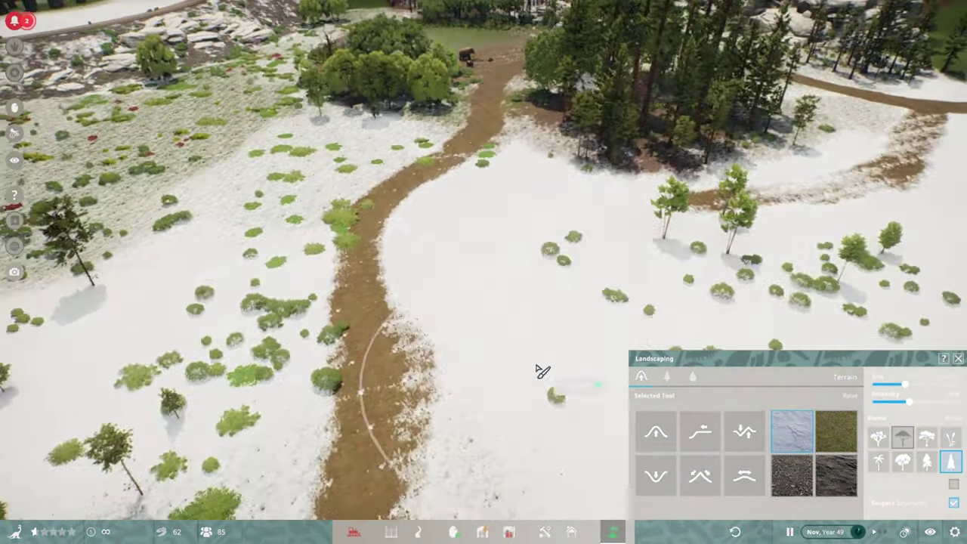
{"action": "left_click_drag", "start_coordinate": [543, 370], "coordinate": [500, 307]}
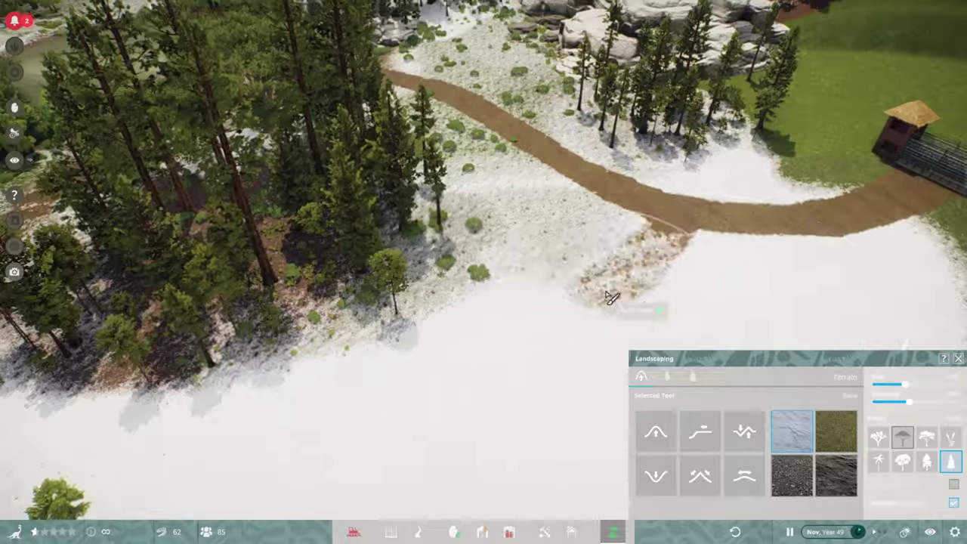
{"action": "mouse_move", "coordinate": [612, 299]}
{"action": "left_mouse_down"}
{"action": "mouse_move", "coordinate": [497, 264]}
{"action": "mouse_move", "coordinate": [389, 252]}
{"action": "mouse_move", "coordinate": [529, 320]}
{"action": "mouse_move", "coordinate": [639, 205]}
{"action": "left_mouse_up"}
{"action": "left_click", "coordinate": [952, 443]}
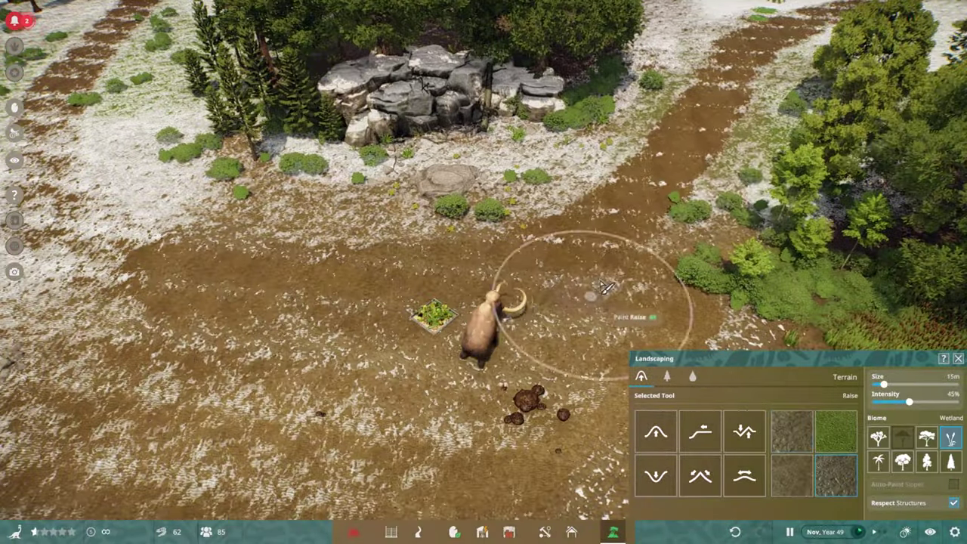
Set up vegetation painting with plants from all biomes at 15% density.
{"action": "key", "text": "w"}
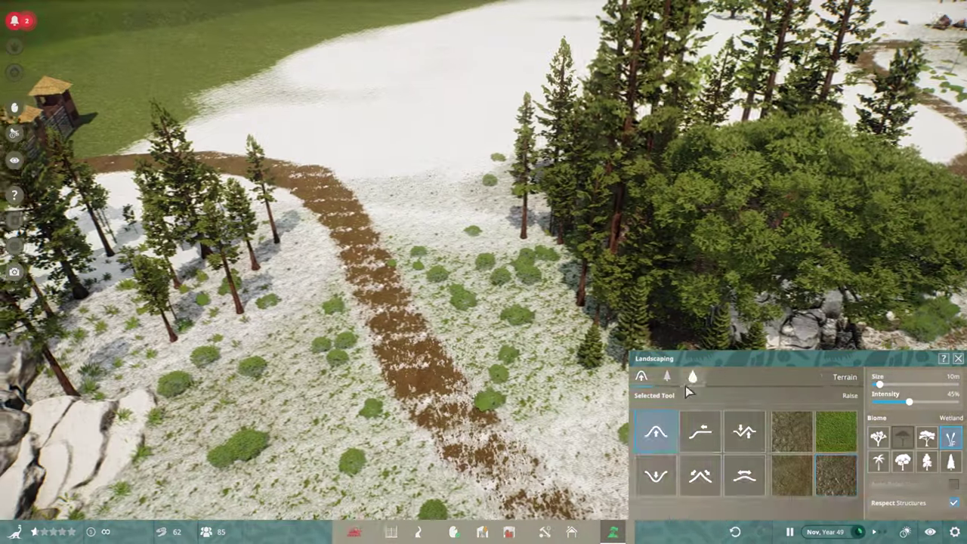
{"action": "left_click", "coordinate": [667, 378]}
{"action": "left_click", "coordinate": [664, 393]}
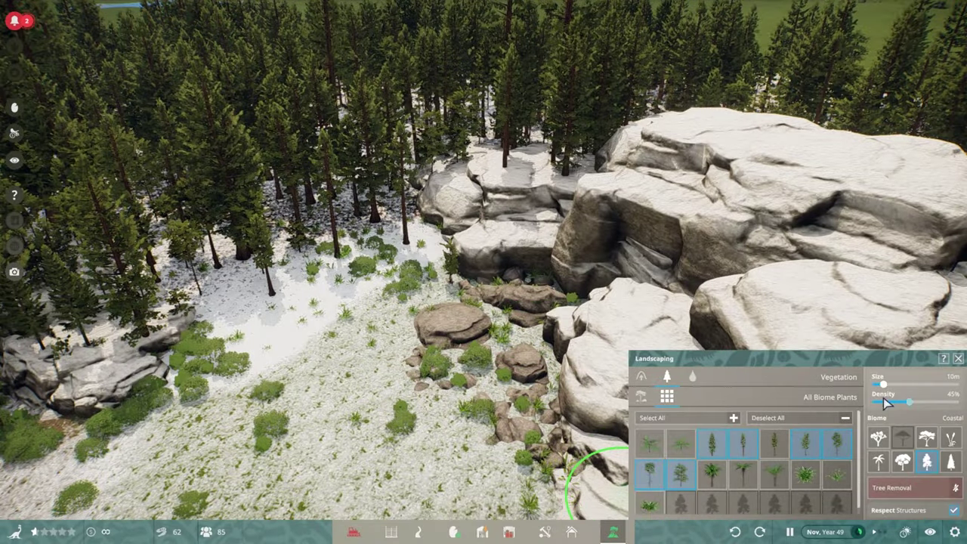
{"action": "left_click", "coordinate": [884, 398]}
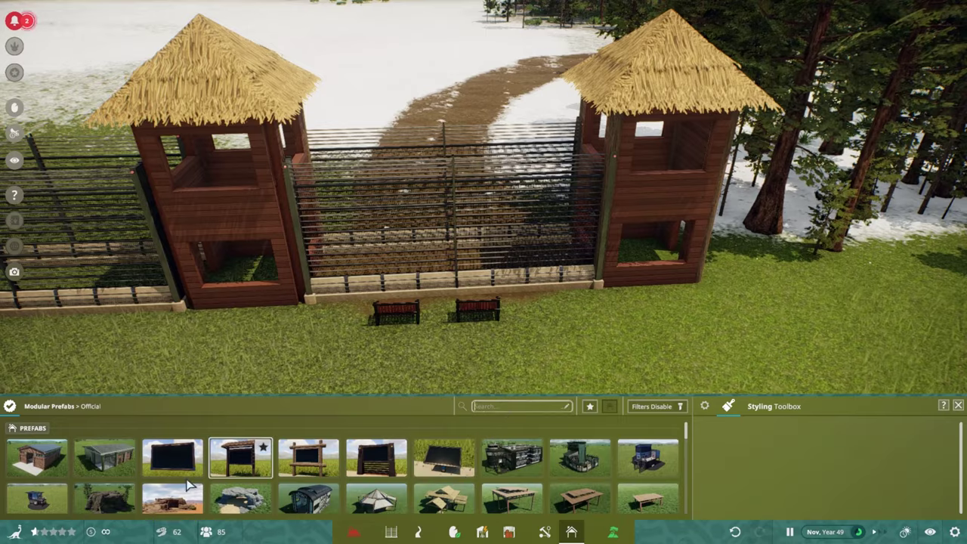
Place a Holm Oak between the two dirt paths behind the gate.
{"action": "left_click", "coordinate": [308, 457]}
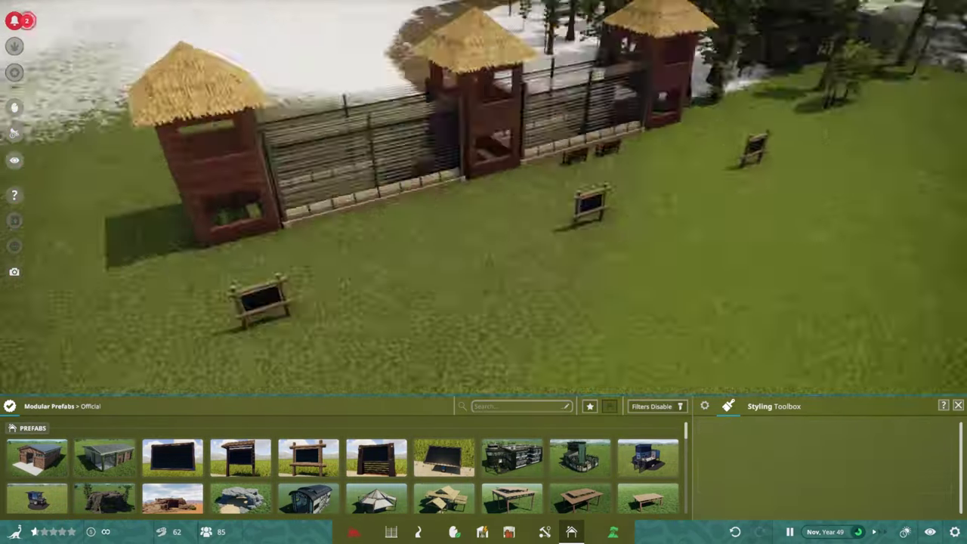
{"action": "left_click", "coordinate": [793, 474]}
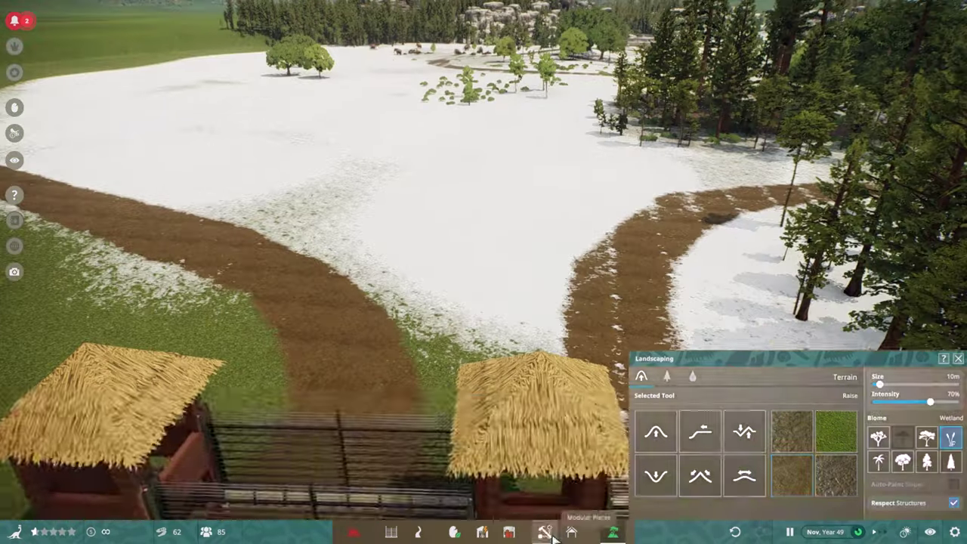
{"action": "left_click", "coordinate": [545, 532]}
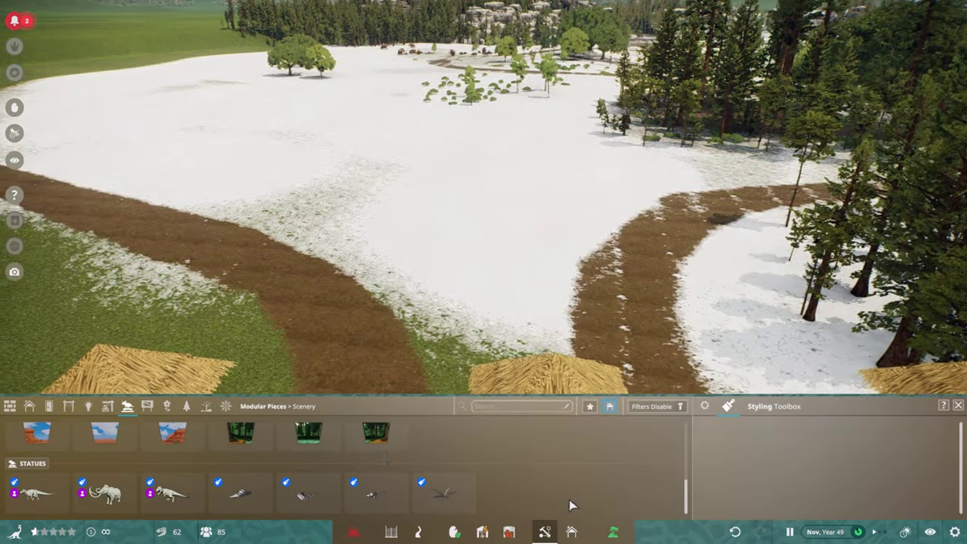
{"action": "left_click", "coordinate": [613, 532]}
{"action": "left_click", "coordinate": [545, 532]}
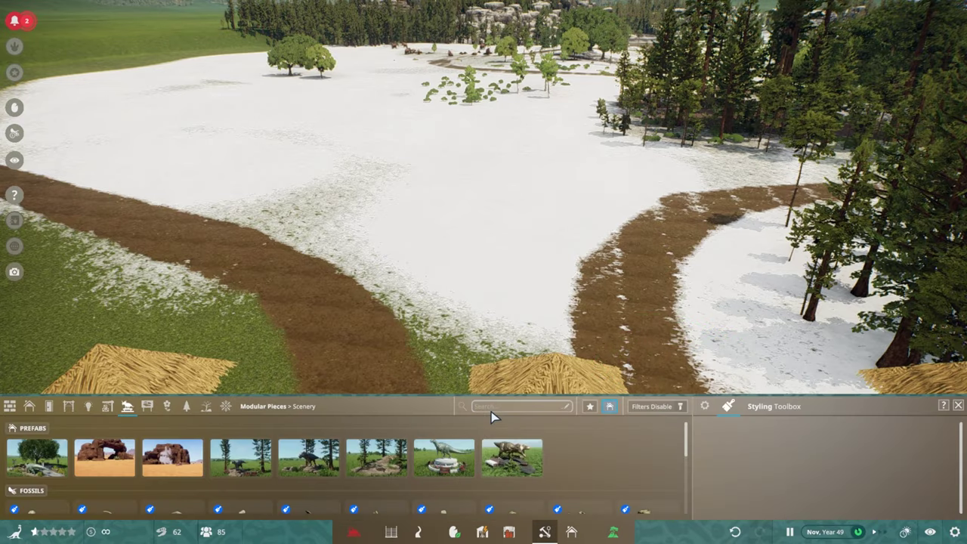
{"action": "left_click", "coordinate": [487, 255]}
{"action": "left_click", "coordinate": [492, 287]}
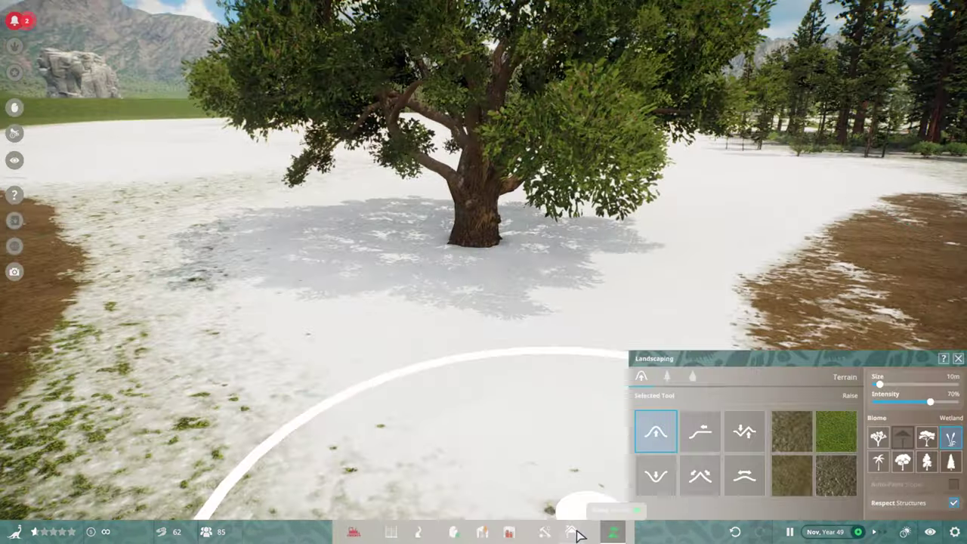
Ring the oak's base with Rock Formation Arid 5, delete its Joshua tree, and paint small plants.
{"action": "left_click", "coordinate": [544, 532]}
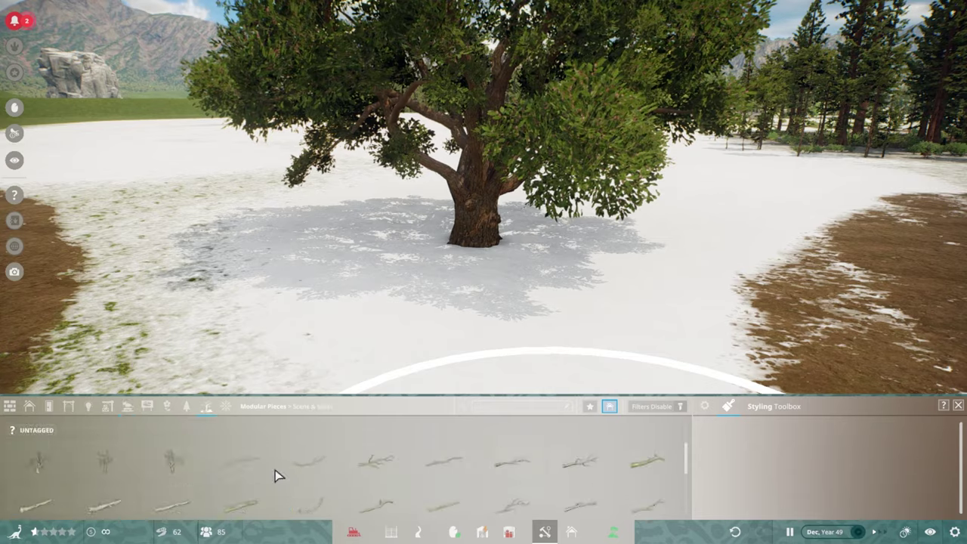
{"action": "left_click", "coordinate": [241, 458]}
{"action": "left_click", "coordinate": [481, 280]}
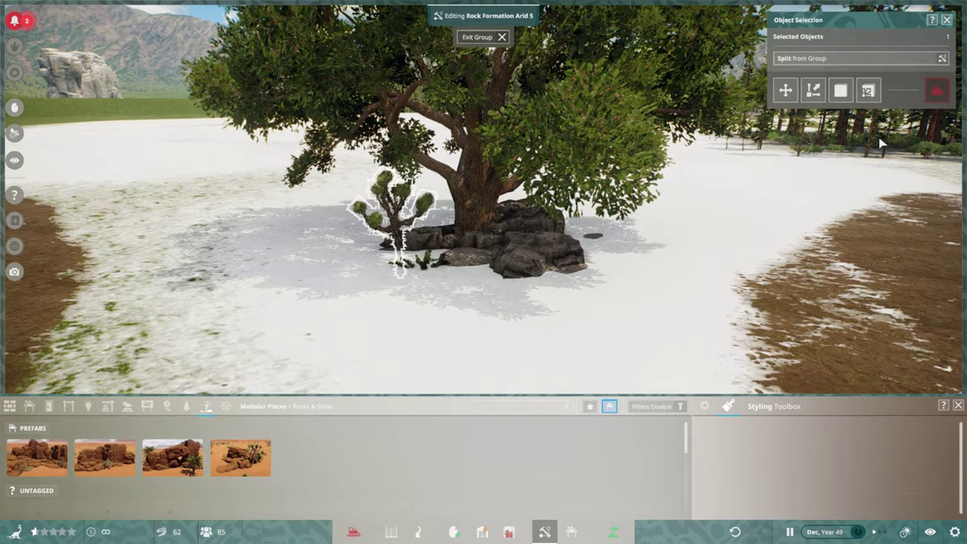
{"action": "key", "text": "Delete"}
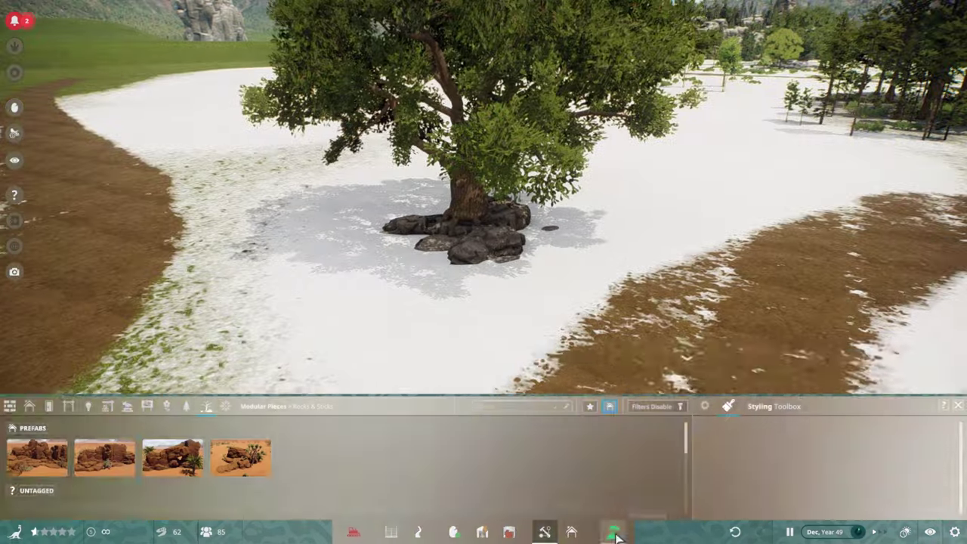
{"action": "left_click", "coordinate": [613, 532]}
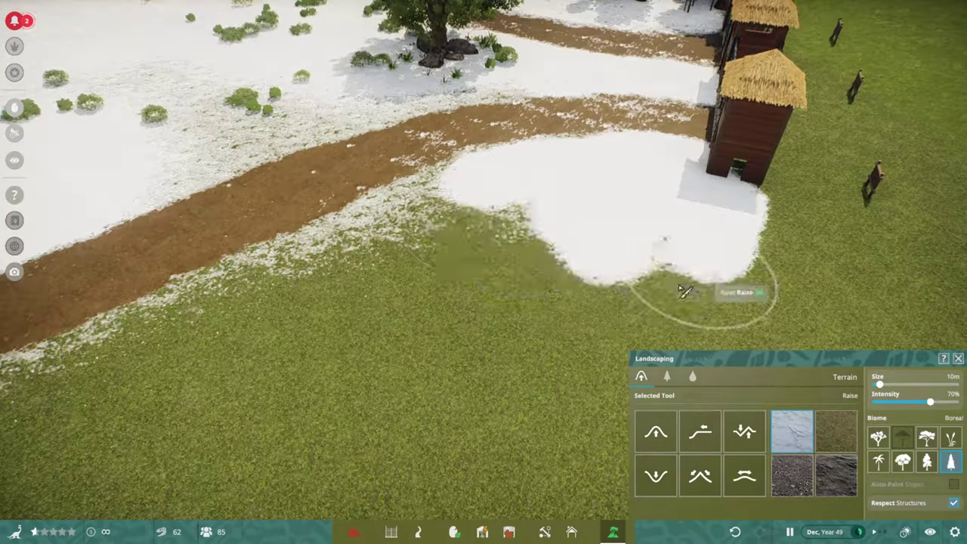
Drag a wide dirt clearing across the grass in front of the gate.
{"action": "left_click_drag", "start_coordinate": [681, 287], "coordinate": [582, 287]}
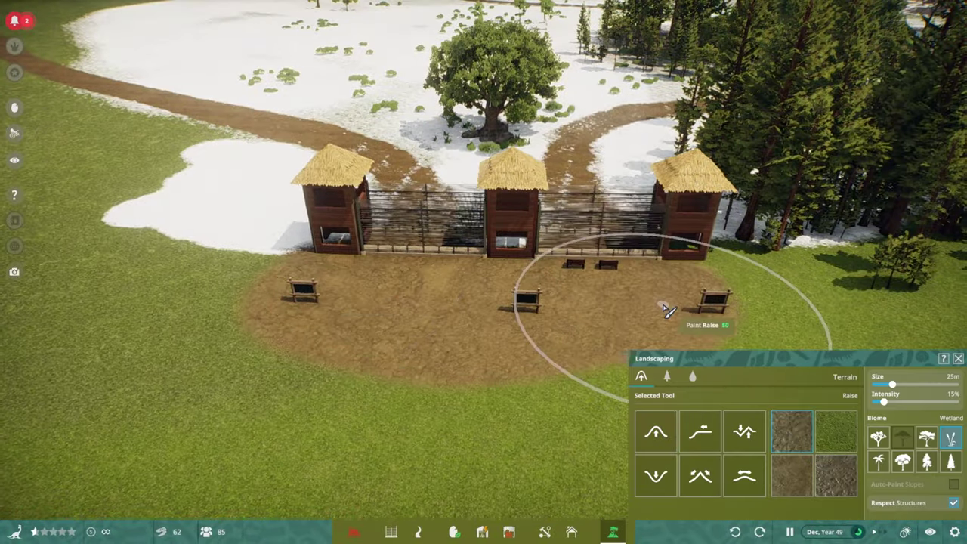
{"action": "mouse_move", "coordinate": [669, 310]}
{"action": "left_mouse_down"}
{"action": "mouse_move", "coordinate": [466, 371]}
{"action": "mouse_move", "coordinate": [280, 244]}
{"action": "left_mouse_up"}
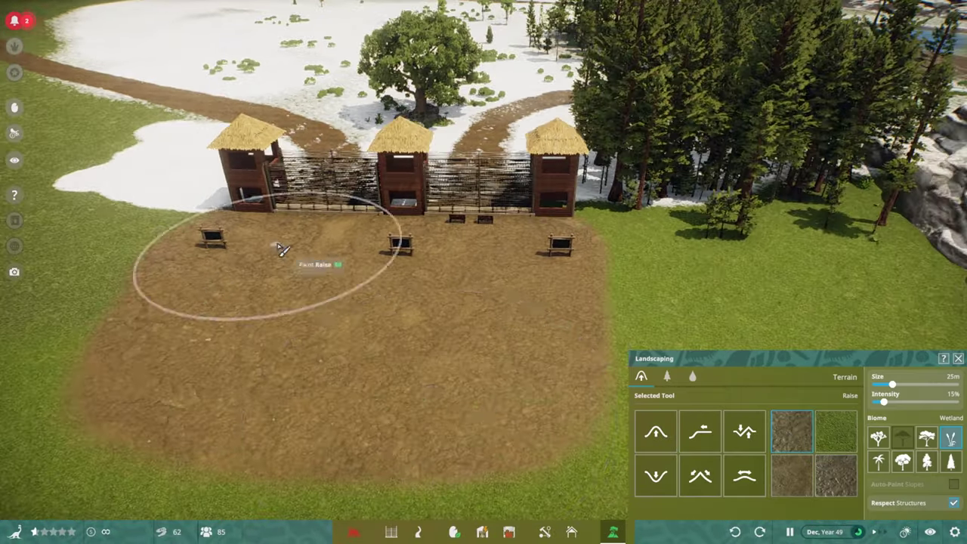
{"action": "scroll", "coordinate": [511, 309], "scroll_direction": "up", "scroll_amount": 5}
{"action": "scroll", "coordinate": [540, 328], "scroll_direction": "up", "scroll_amount": 3}
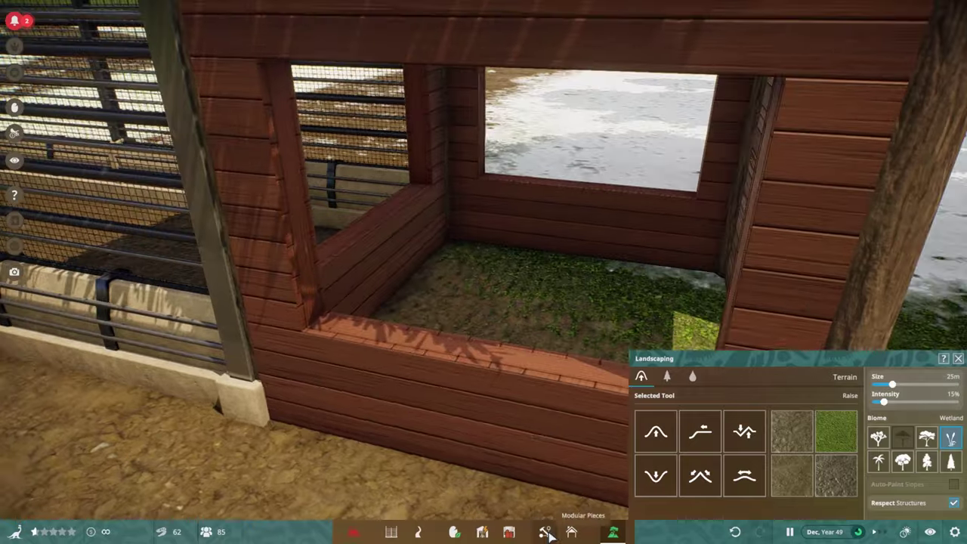
{"action": "left_click", "coordinate": [545, 532]}
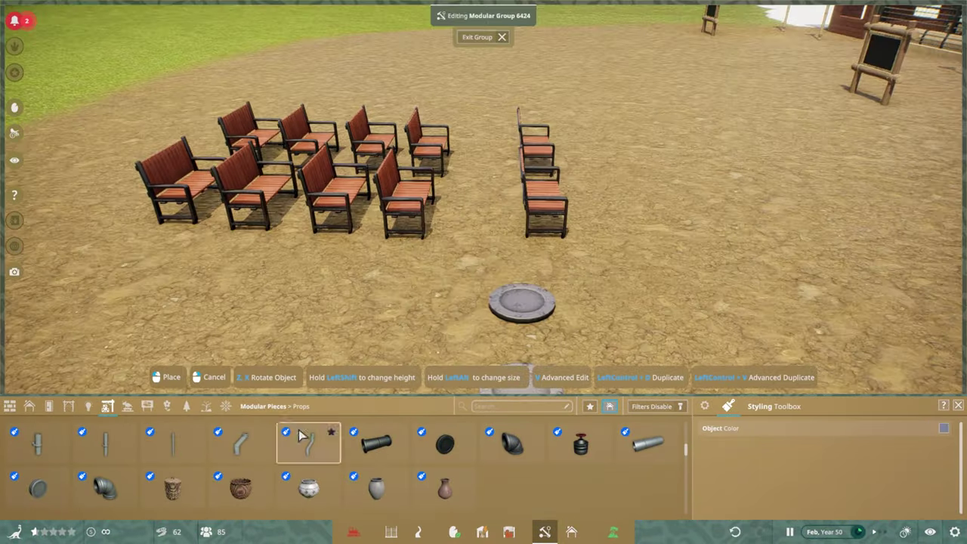
Stand a black Shape Torus upright and fit a Pipe Industrial Cap inside as its hub.
{"action": "left_click", "coordinate": [225, 406]}
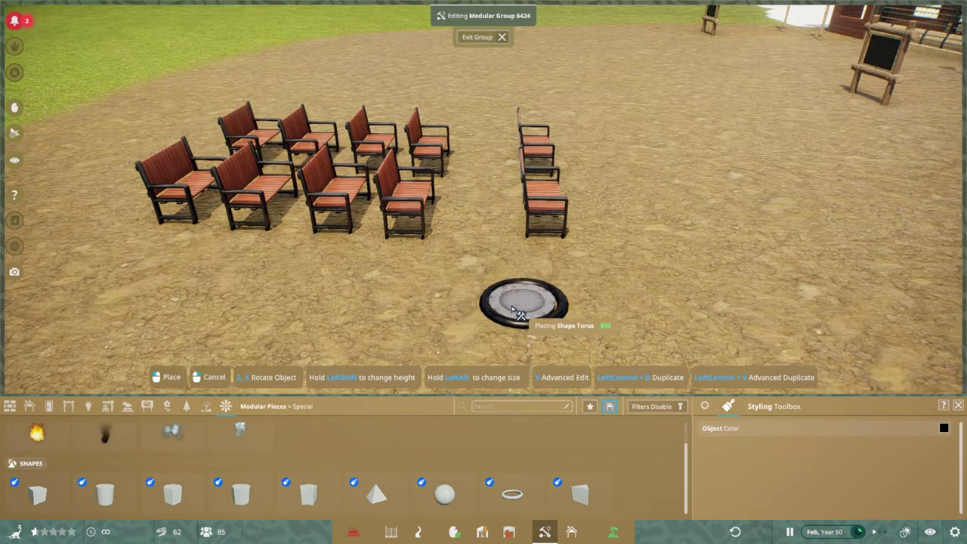
{"action": "left_click", "coordinate": [529, 310]}
{"action": "scroll", "coordinate": [663, 246], "scroll_direction": "up", "scroll_amount": 5}
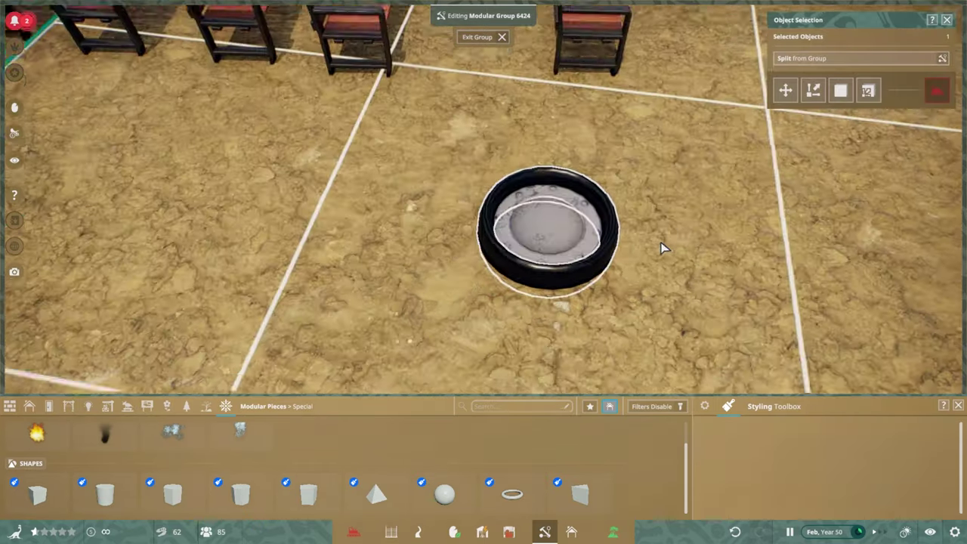
{"action": "left_click", "coordinate": [508, 257]}
{"action": "left_click", "coordinate": [509, 257]}
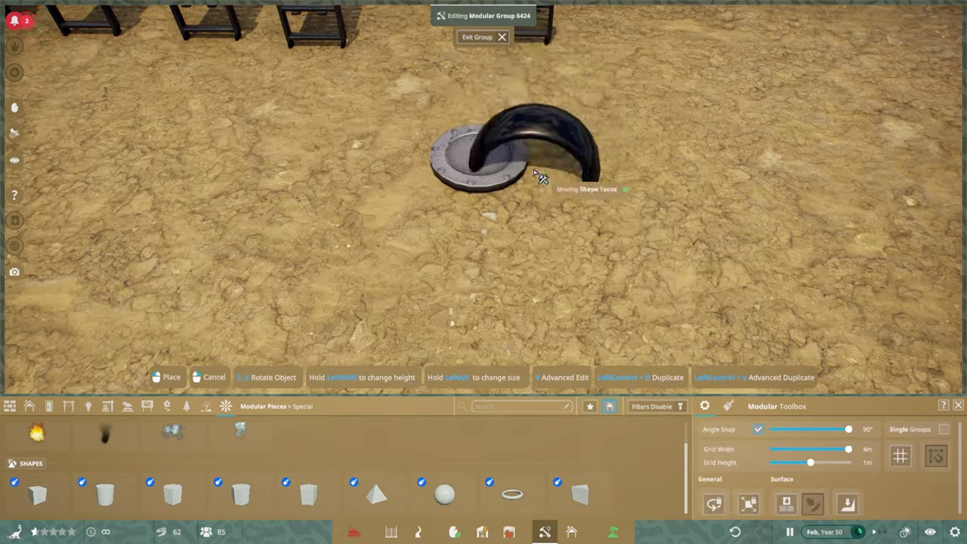
{"action": "left_click", "coordinate": [465, 174]}
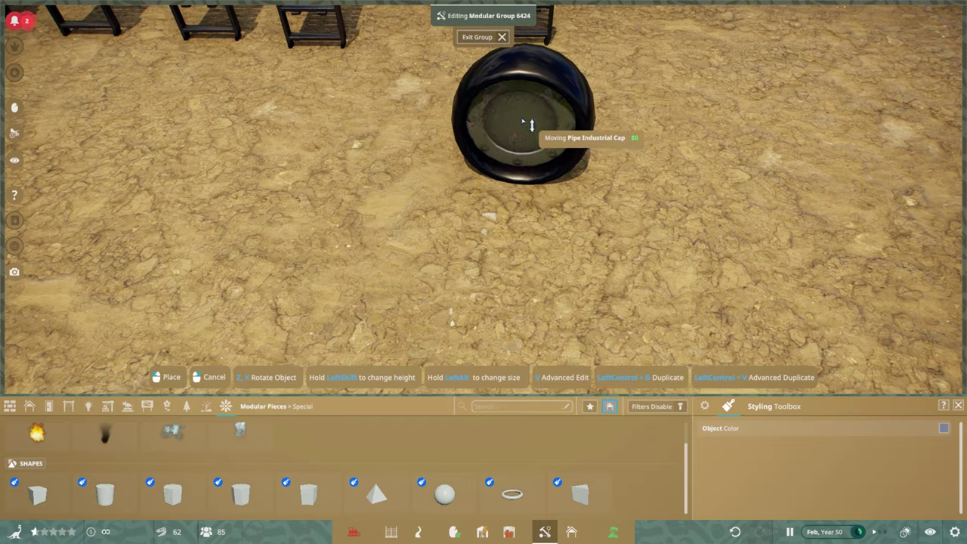
{"action": "left_click", "coordinate": [527, 123]}
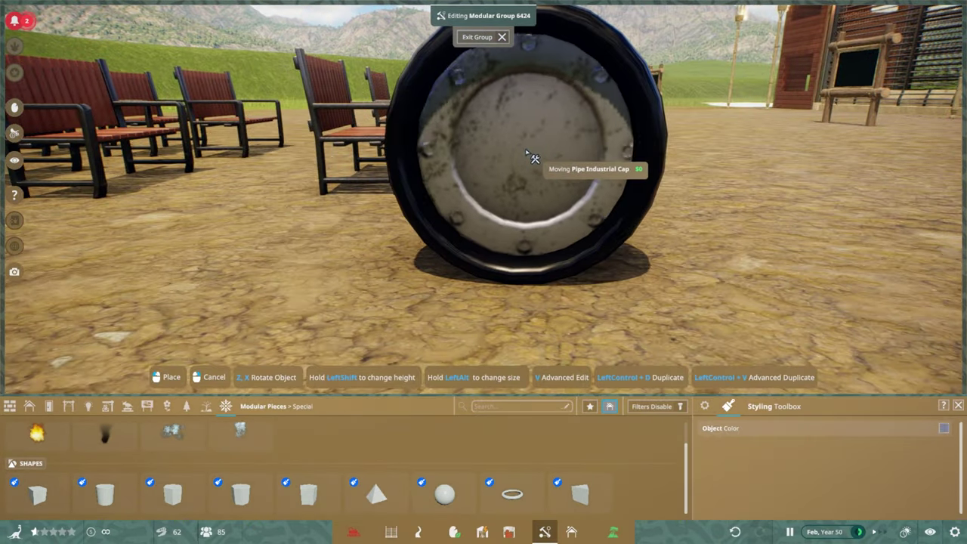
Copy the wheel and lay a flat floor platform across the wheels.
{"action": "left_click", "coordinate": [570, 235], "text": "ctrl"}
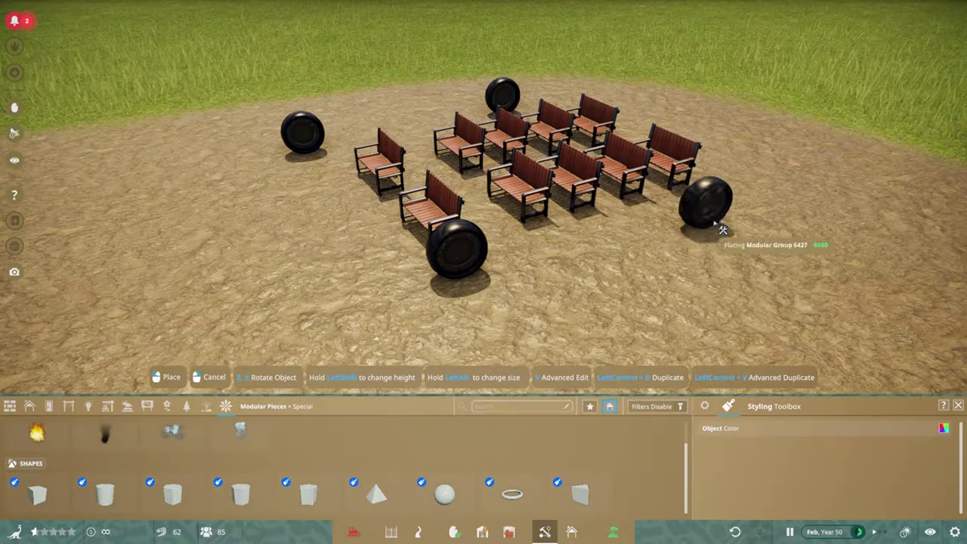
{"action": "left_click", "coordinate": [707, 235]}
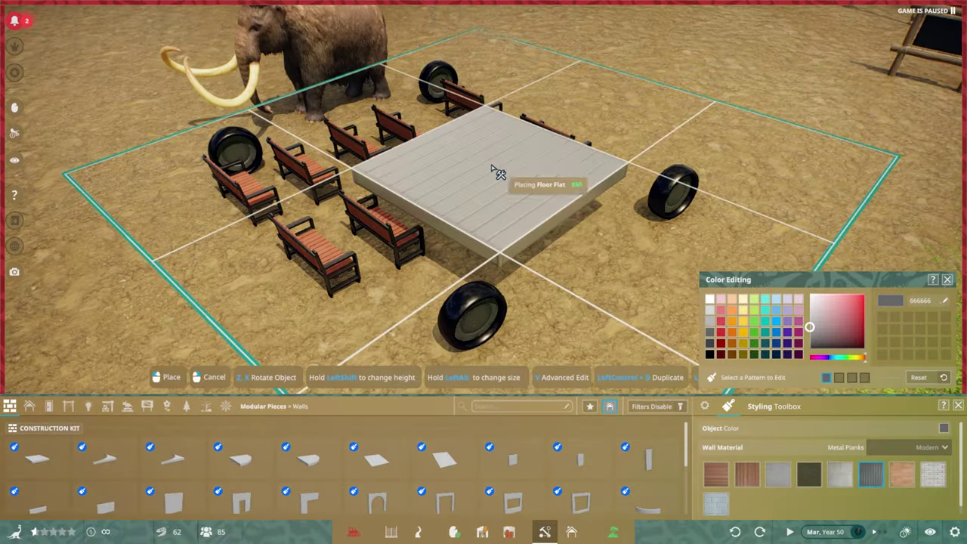
{"action": "left_click", "coordinate": [495, 173]}
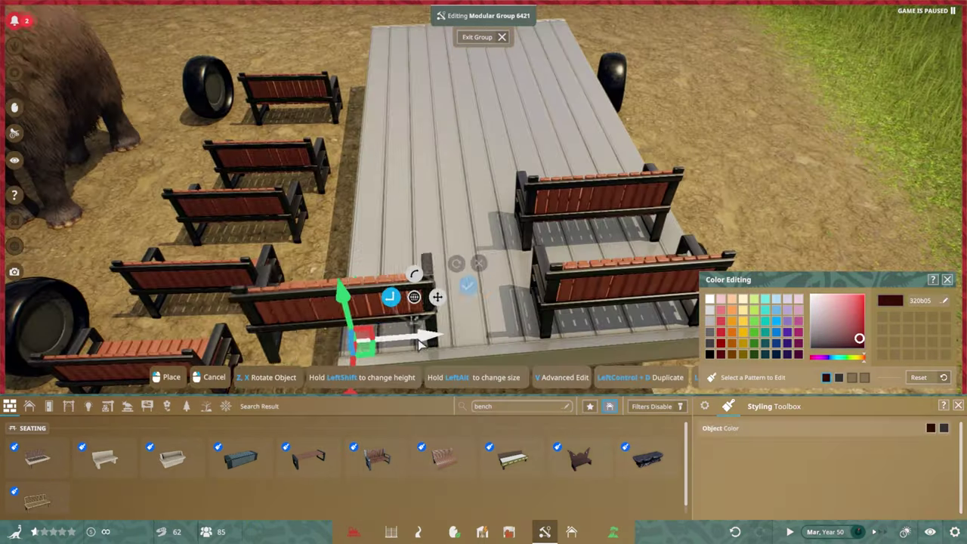
Place four benches on the platform, two of them in the front row.
{"action": "left_click", "coordinate": [419, 343]}
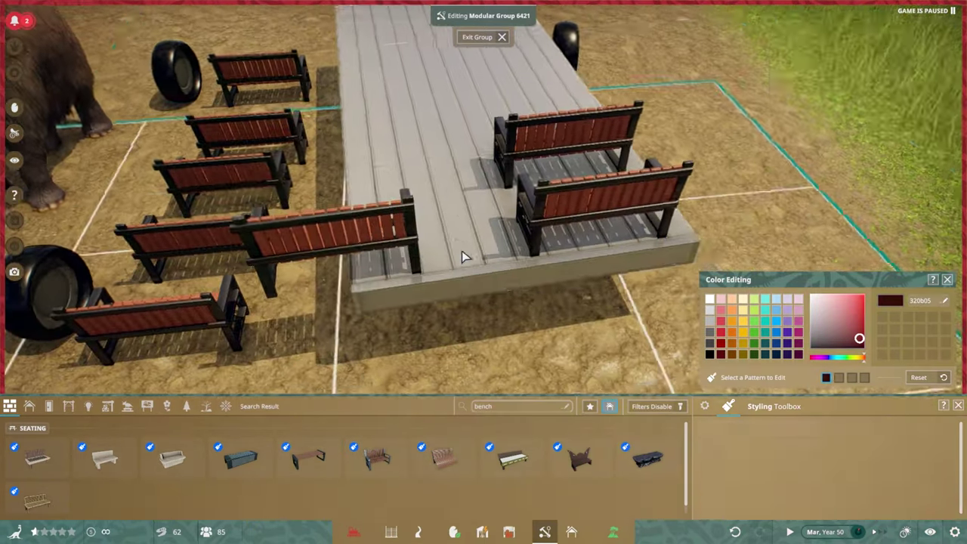
{"action": "left_click", "coordinate": [409, 102]}
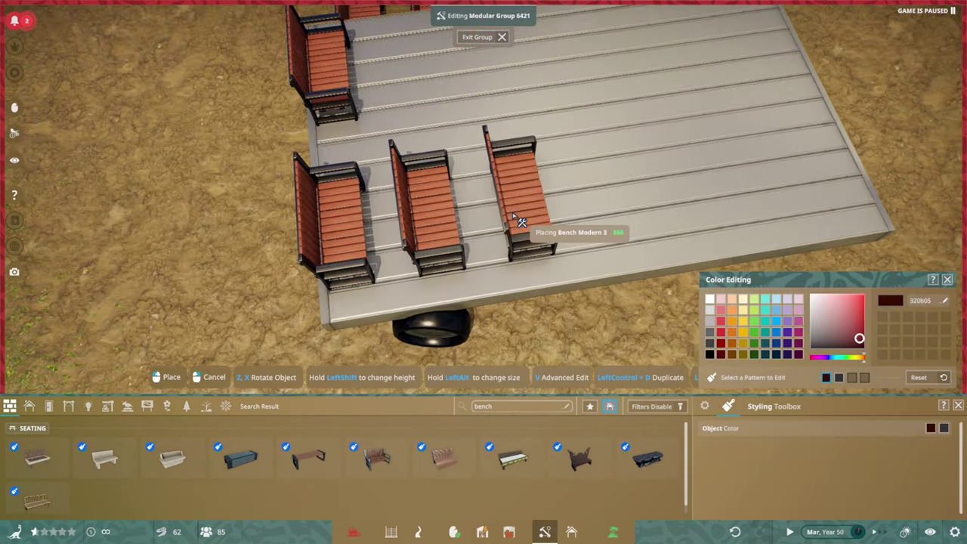
{"action": "left_click", "coordinate": [514, 217]}
{"action": "left_click", "coordinate": [489, 216]}
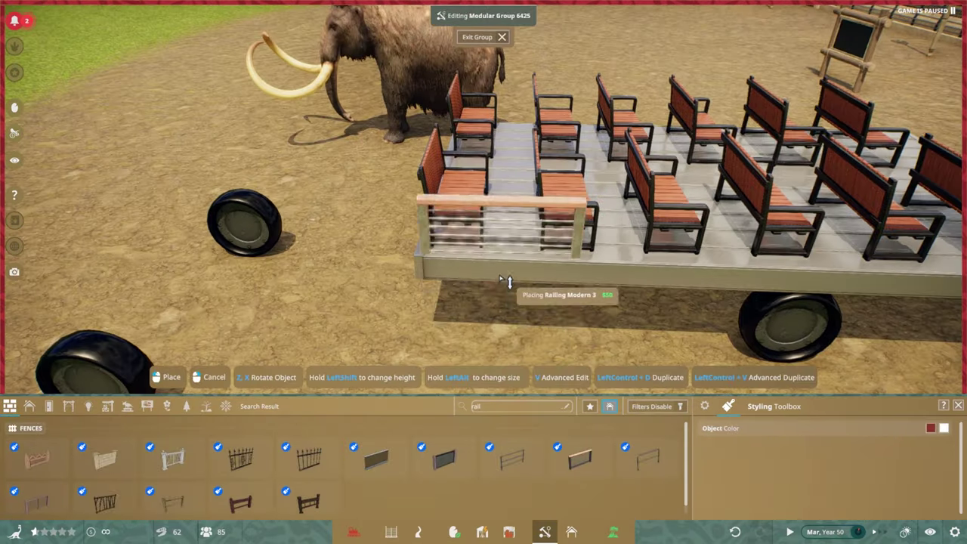
Place the railing at the wagon's front edge and check the side wall alignment.
{"action": "key", "text": "d"}
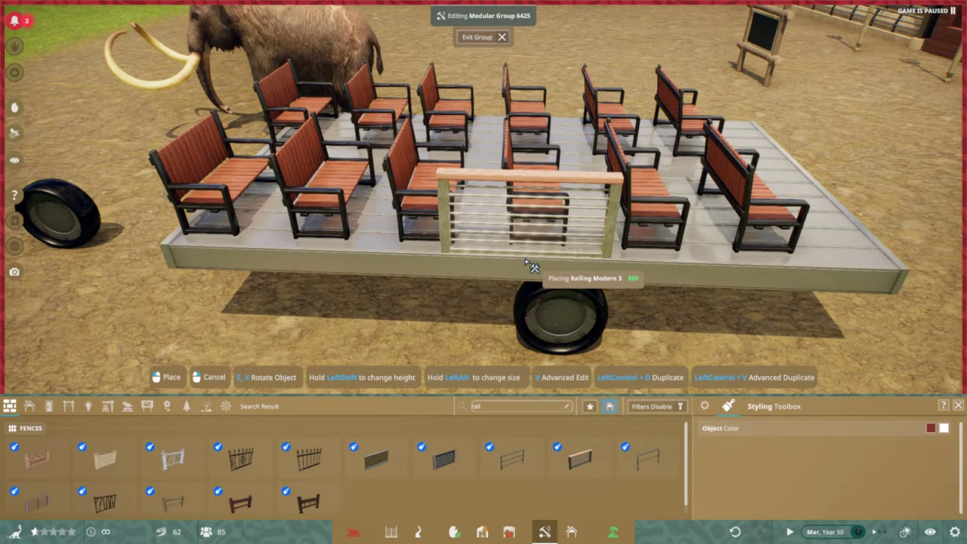
{"action": "left_click", "coordinate": [527, 263]}
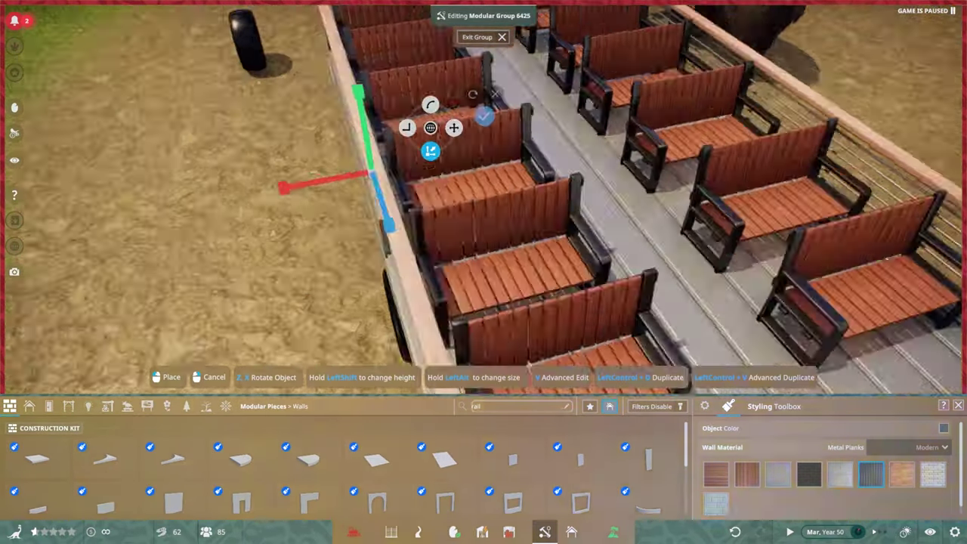
{"action": "scroll", "coordinate": [491, 320], "scroll_direction": "up", "scroll_amount": 3}
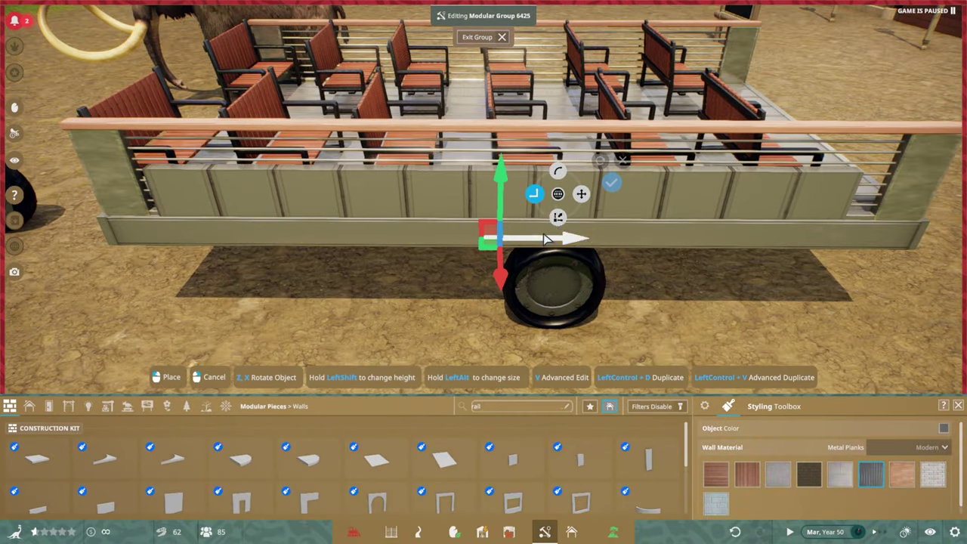
{"action": "key", "text": "e"}
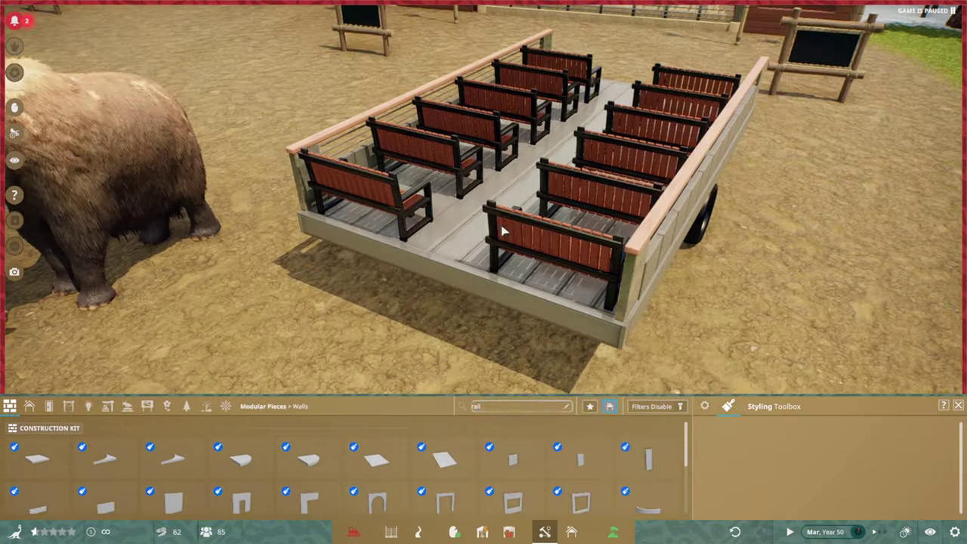
Edit the safari wagon group and pick a modern railing and a wall piece for its rear.
{"action": "left_click", "coordinate": [503, 231]}
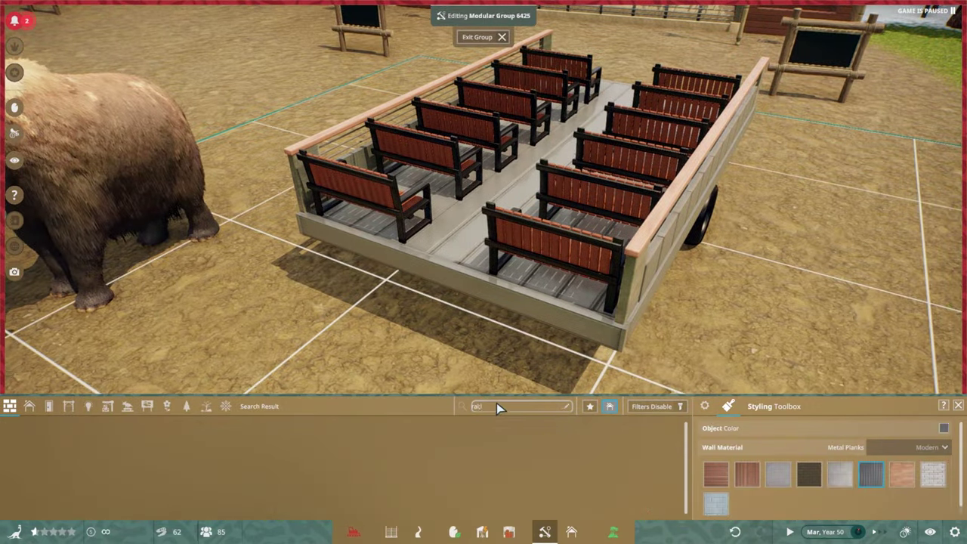
{"action": "left_click", "coordinate": [513, 457]}
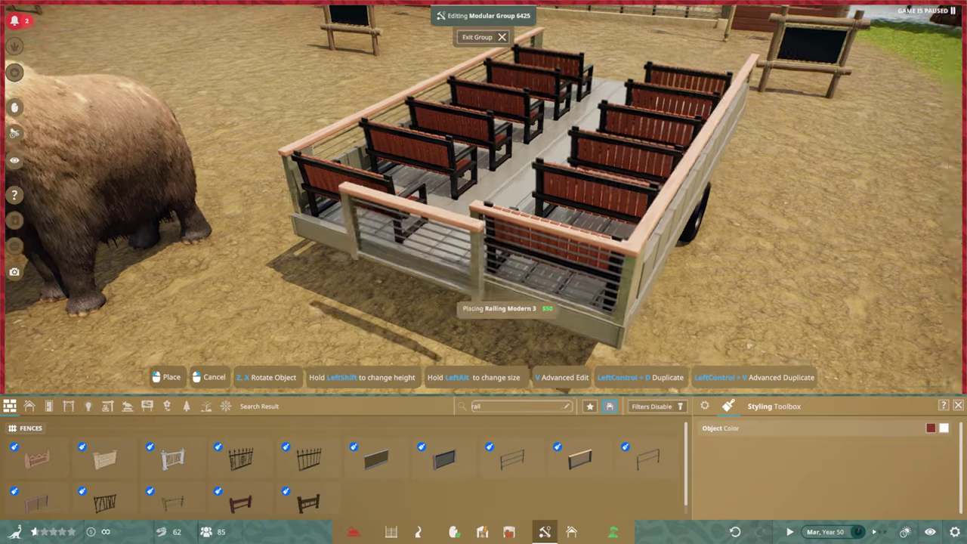
{"action": "key", "text": "e"}
{"action": "left_click", "coordinate": [571, 202]}
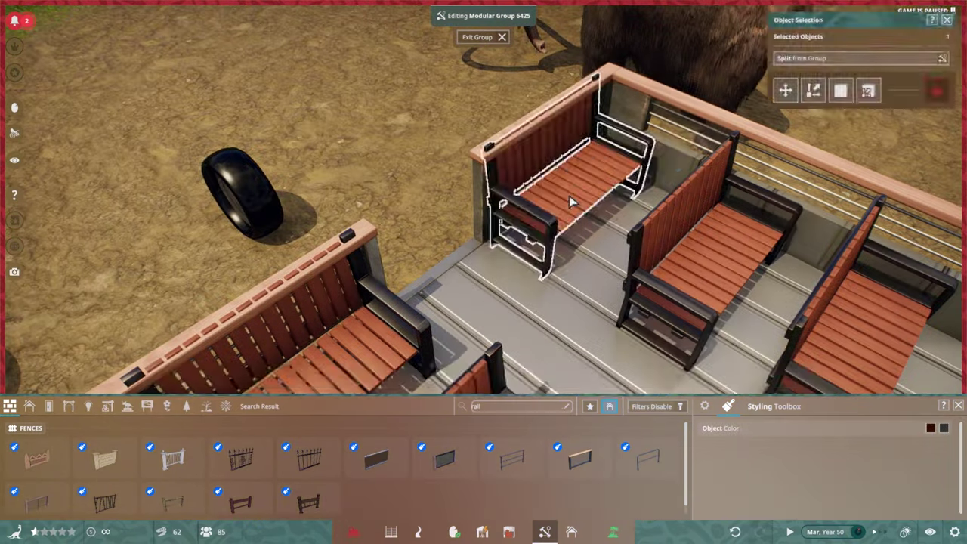
{"action": "scroll", "coordinate": [519, 195], "scroll_direction": "down", "scroll_amount": 5}
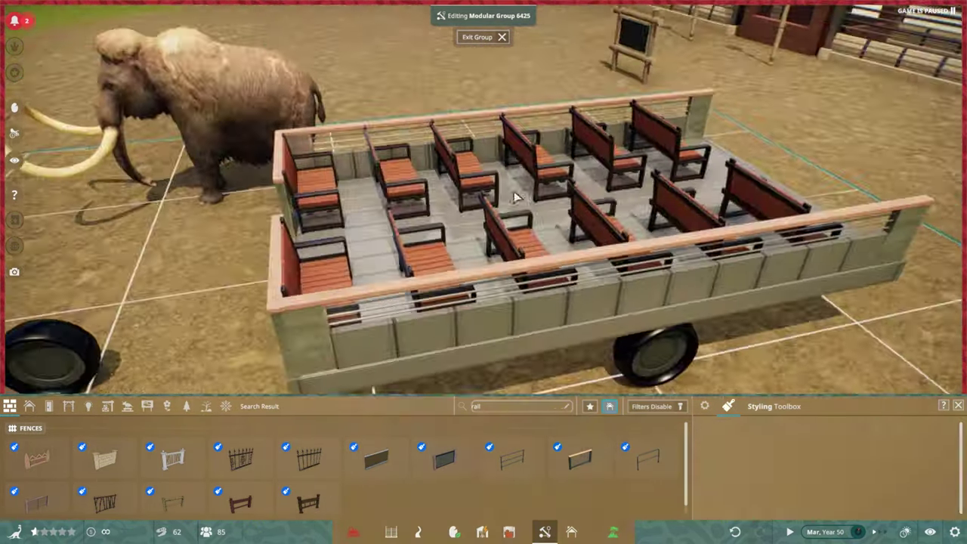
{"action": "left_click", "coordinate": [11, 408]}
{"action": "left_click", "coordinate": [11, 414]}
{"action": "left_click", "coordinate": [443, 233]}
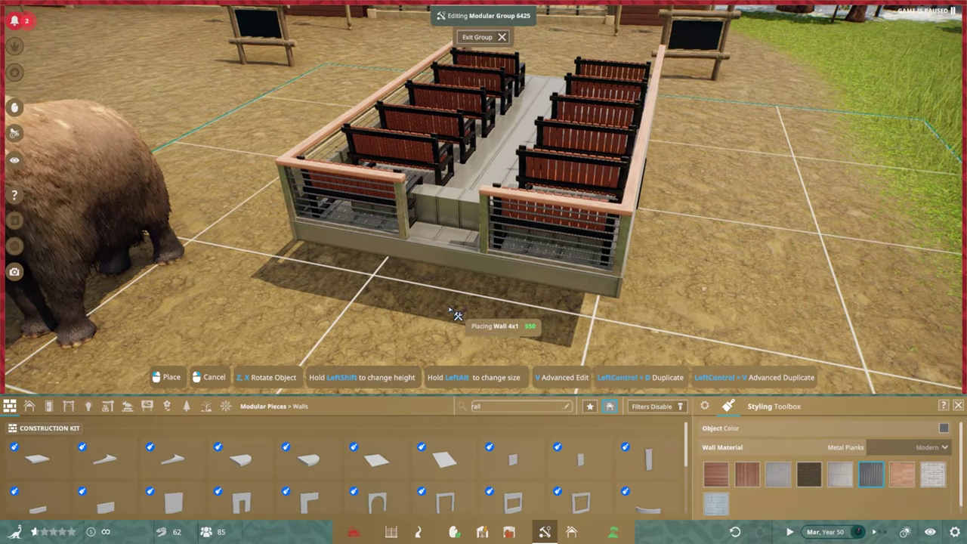
Reposition the rear wall panel until it sits beside the central aisle.
{"action": "scroll", "coordinate": [496, 268], "scroll_direction": "up", "scroll_amount": 2}
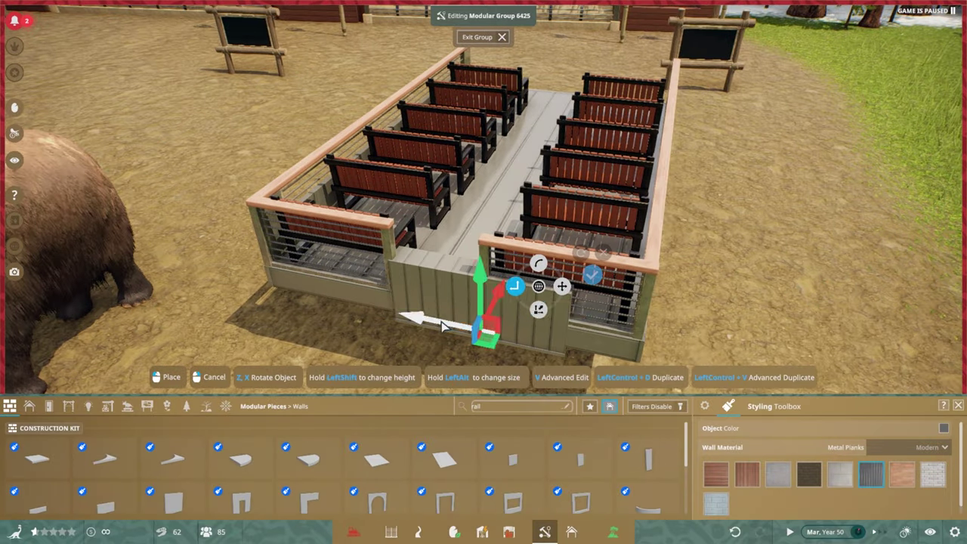
{"action": "key", "text": "q"}
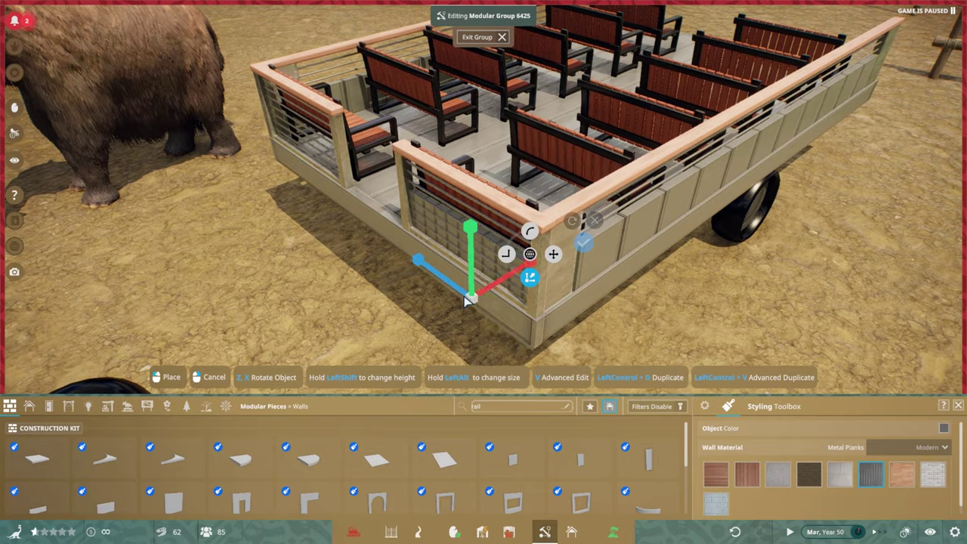
{"action": "key", "text": "q"}
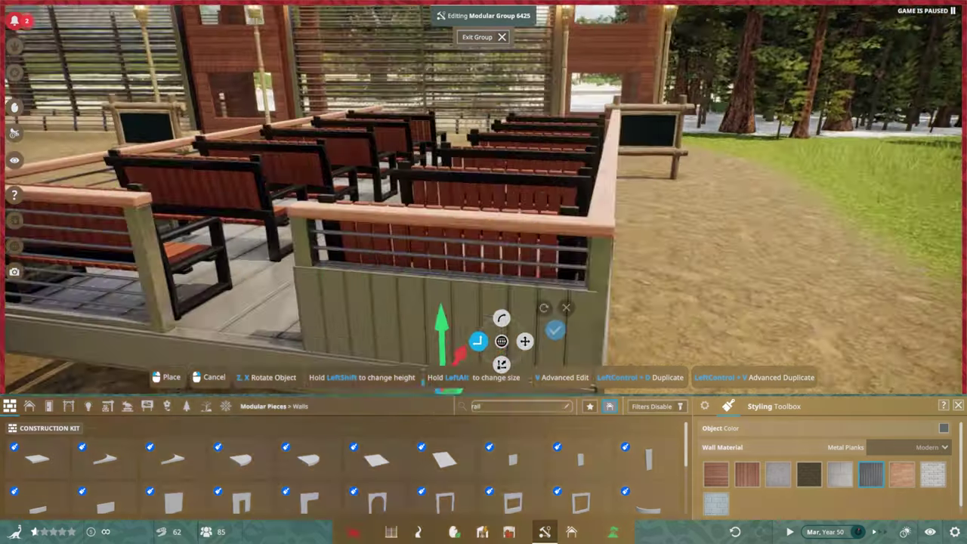
{"action": "key", "text": "e"}
{"action": "left_click", "coordinate": [532, 300]}
{"action": "scroll", "coordinate": [531, 239], "scroll_direction": "up", "scroll_amount": 3}
{"action": "left_click", "coordinate": [531, 239]}
{"action": "scroll", "coordinate": [531, 239], "scroll_direction": "down", "scroll_amount": 2}
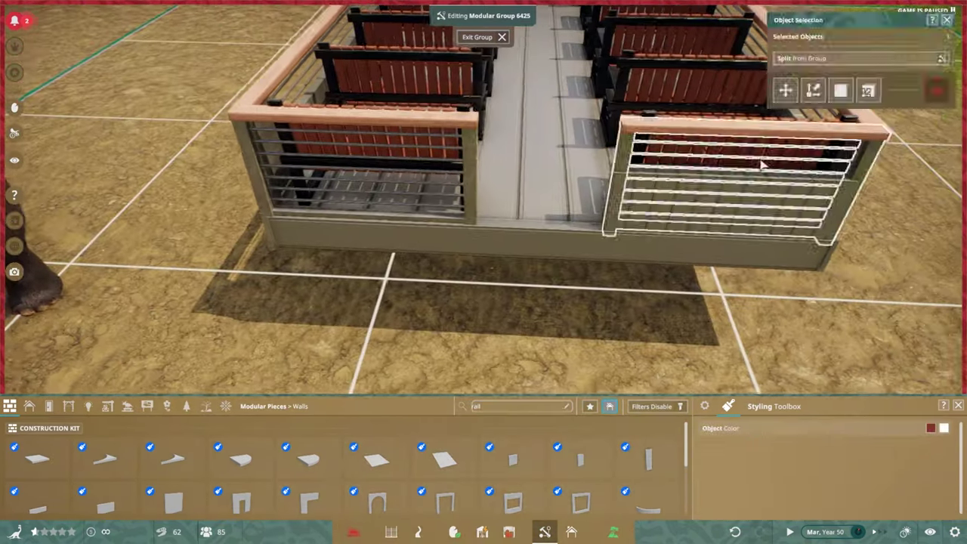
{"action": "key", "text": "q"}
{"action": "scroll", "coordinate": [615, 241], "scroll_direction": "up", "scroll_amount": 3}
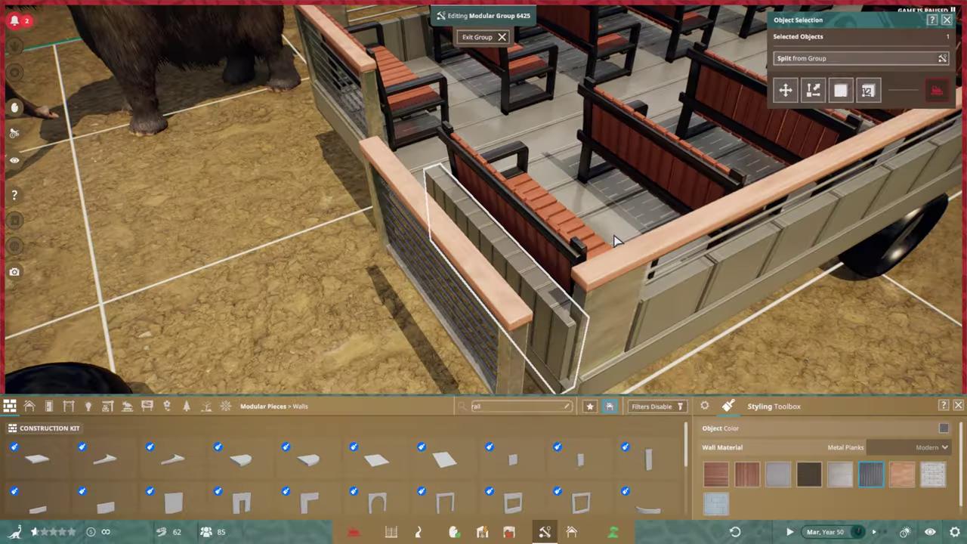
{"action": "key", "text": "q"}
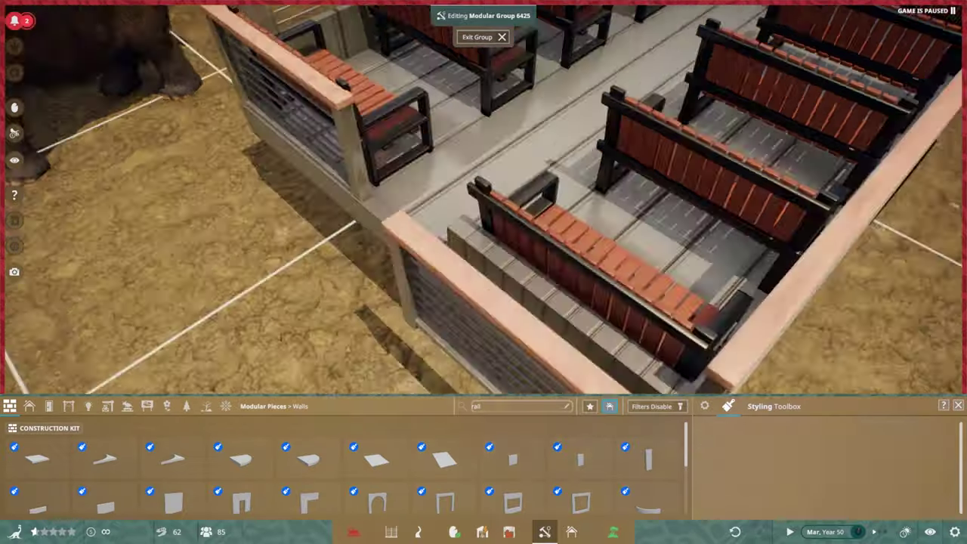
{"action": "left_click", "coordinate": [514, 174]}
{"action": "scroll", "coordinate": [468, 182], "scroll_direction": "up", "scroll_amount": 3}
{"action": "scroll", "coordinate": [469, 181], "scroll_direction": "down", "scroll_amount": 2}
{"action": "key", "text": "q"}
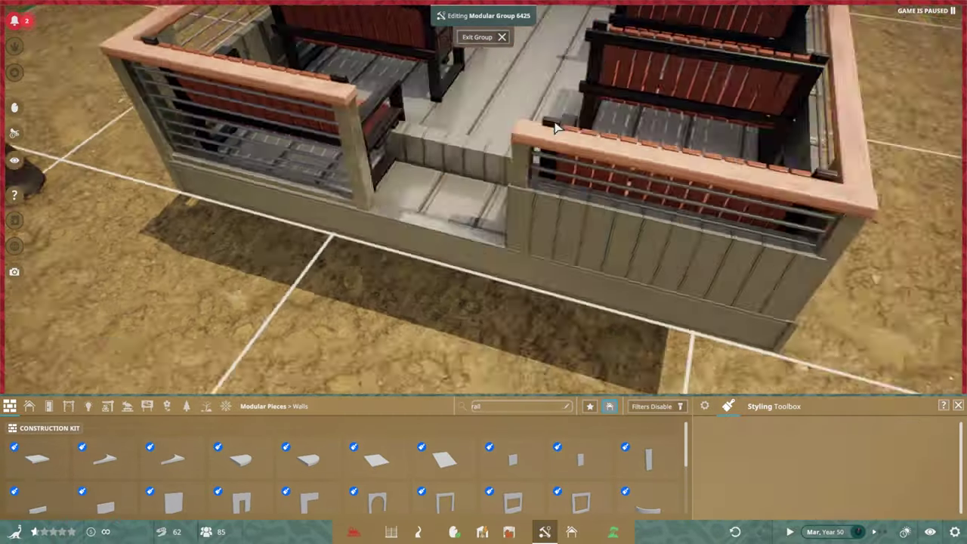
{"action": "scroll", "coordinate": [634, 260], "scroll_direction": "up", "scroll_amount": 3}
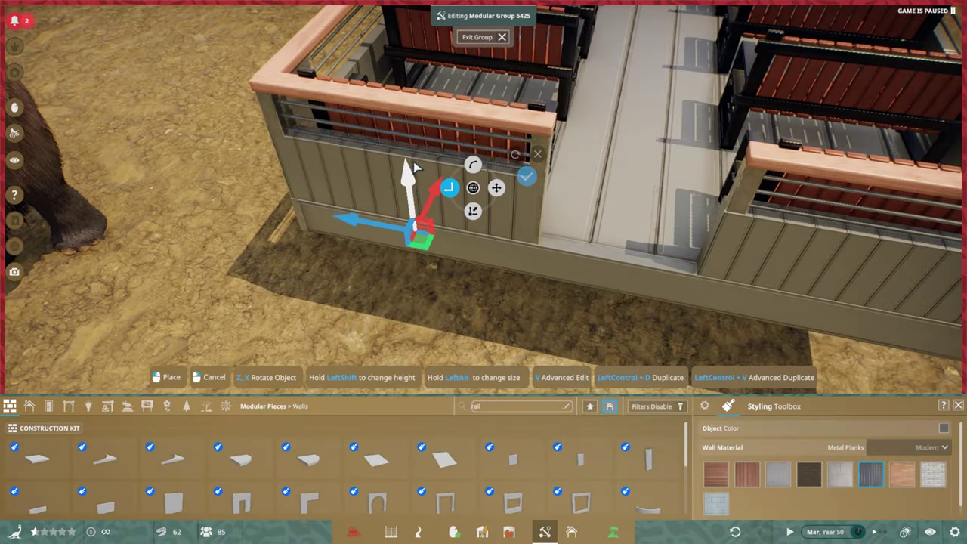
{"action": "left_click", "coordinate": [412, 184]}
Inspect the placed rear wall from several angles around the wagon's end.
{"action": "scroll", "coordinate": [411, 184], "scroll_direction": "down", "scroll_amount": 2}
{"action": "key", "text": "q"}
{"action": "scroll", "coordinate": [672, 123], "scroll_direction": "up", "scroll_amount": 3}
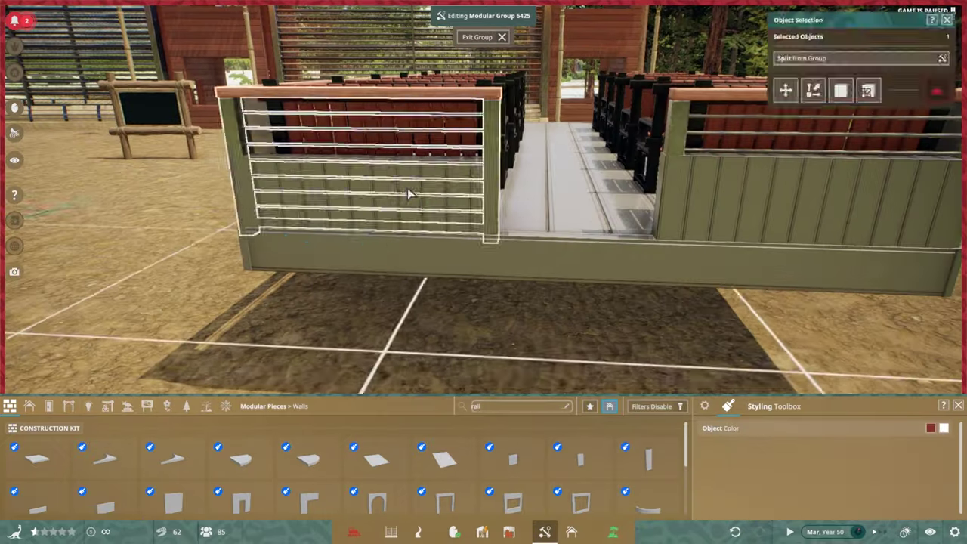
{"action": "scroll", "coordinate": [470, 218], "scroll_direction": "down", "scroll_amount": 2}
{"action": "key", "text": "q"}
{"action": "scroll", "coordinate": [577, 198], "scroll_direction": "up", "scroll_amount": 3}
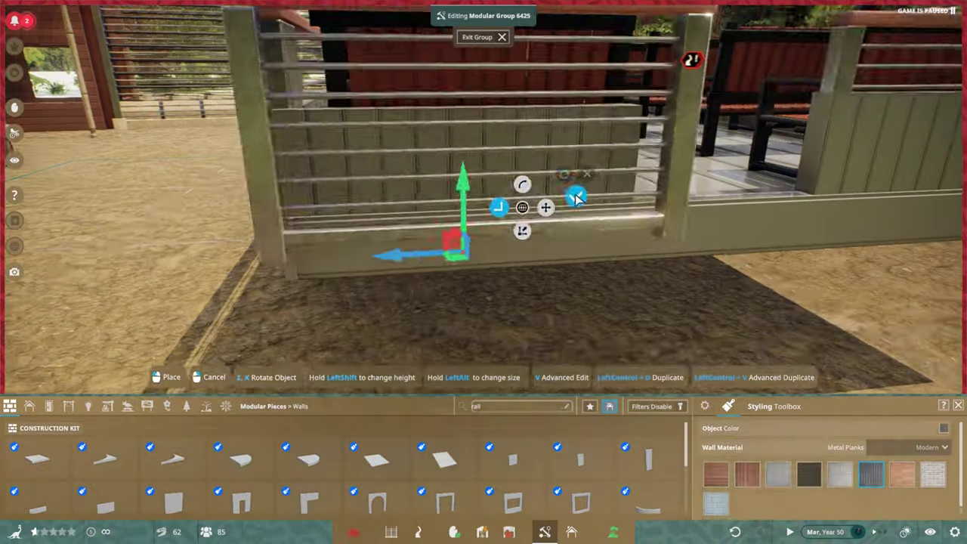
{"action": "scroll", "coordinate": [576, 198], "scroll_direction": "down", "scroll_amount": 2}
{"action": "key", "text": "q"}
{"action": "scroll", "coordinate": [577, 198], "scroll_direction": "up", "scroll_amount": 3}
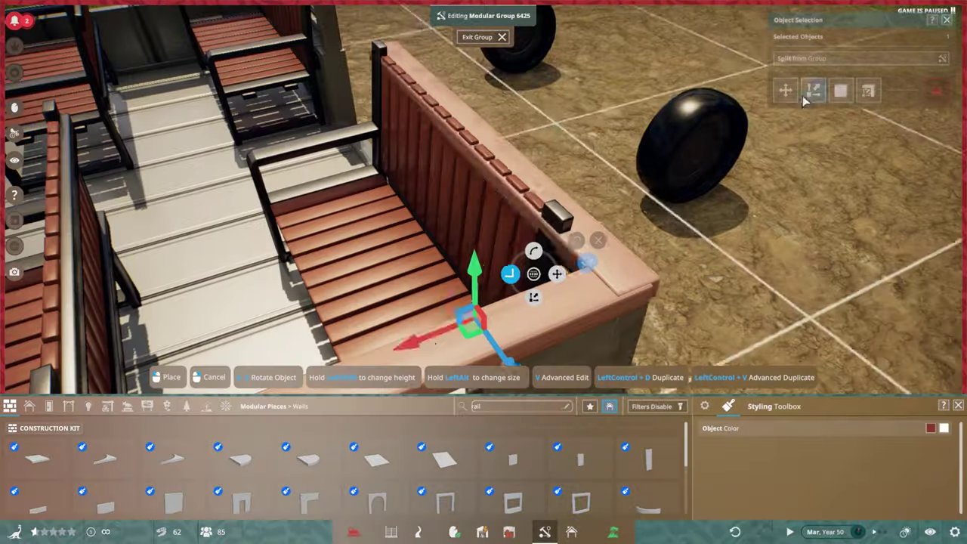
{"action": "key", "text": "q"}
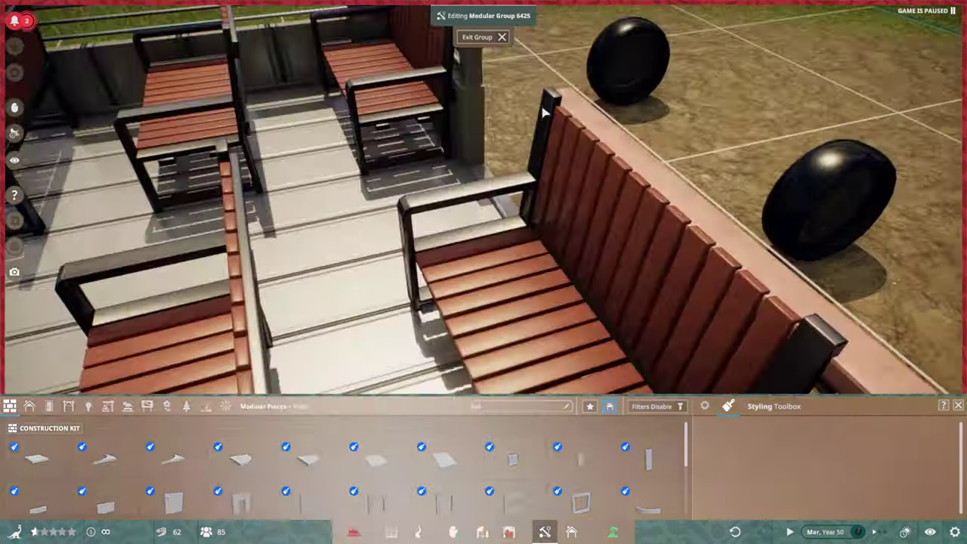
{"action": "key", "text": "q"}
{"action": "scroll", "coordinate": [499, 272], "scroll_direction": "down", "scroll_amount": 2}
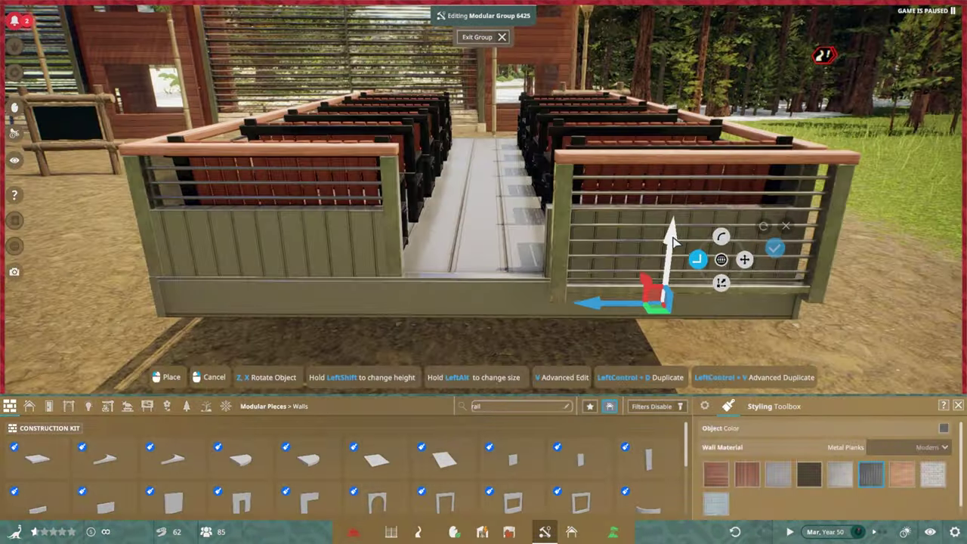
{"action": "scroll", "coordinate": [572, 253], "scroll_direction": "up", "scroll_amount": 3}
{"action": "key", "text": "q"}
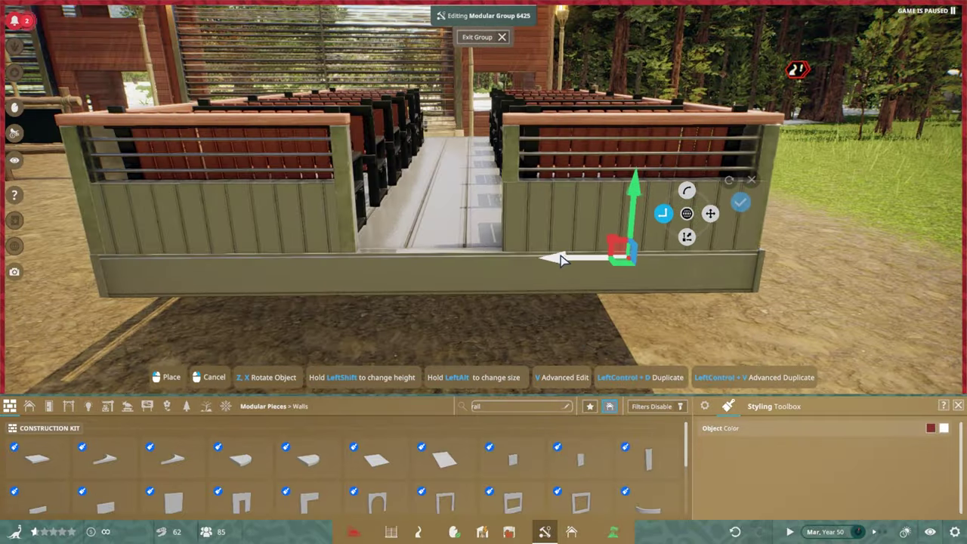
{"action": "scroll", "coordinate": [740, 210], "scroll_direction": "down", "scroll_amount": 5}
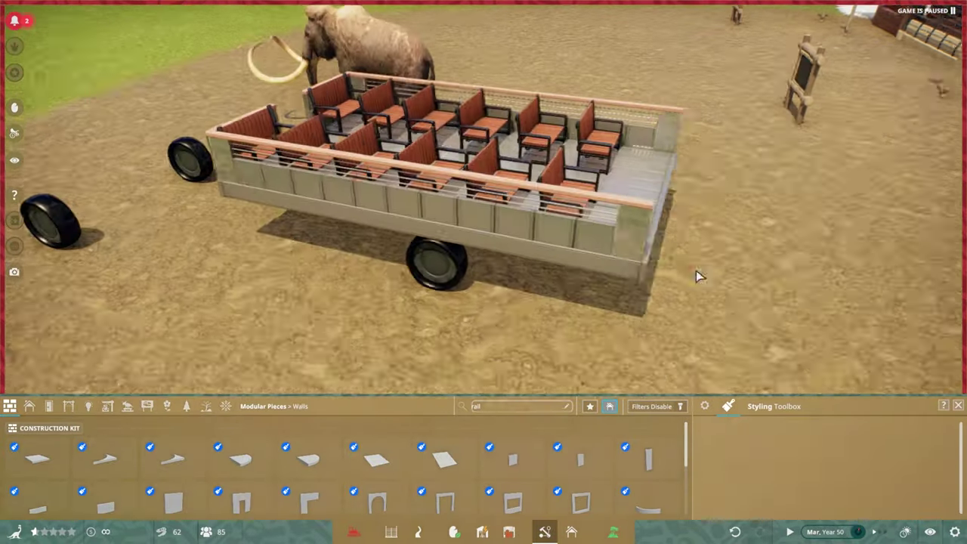
{"action": "left_click", "coordinate": [68, 406]}
Stand a Beam Steel 4m post at the safari wagon's corner and look down its length.
{"action": "left_click", "coordinate": [240, 458]}
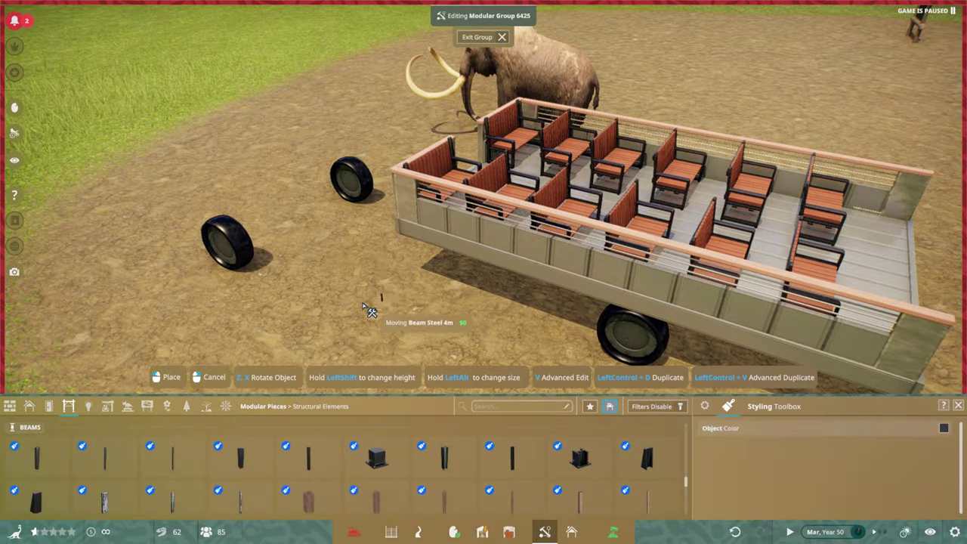
{"action": "scroll", "coordinate": [412, 299], "scroll_direction": "up", "scroll_amount": 3}
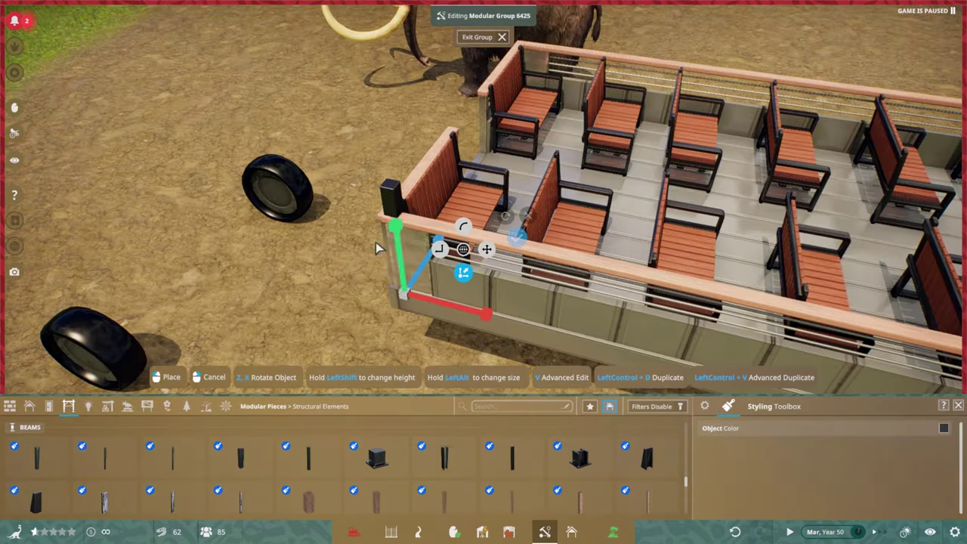
{"action": "left_click", "coordinate": [378, 250]}
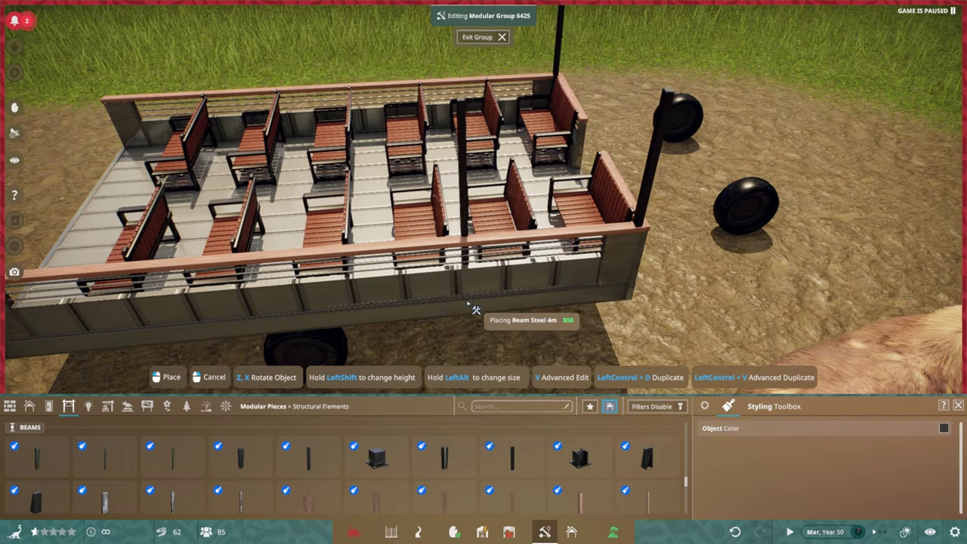
{"action": "scroll", "coordinate": [603, 287], "scroll_direction": "up", "scroll_amount": 2}
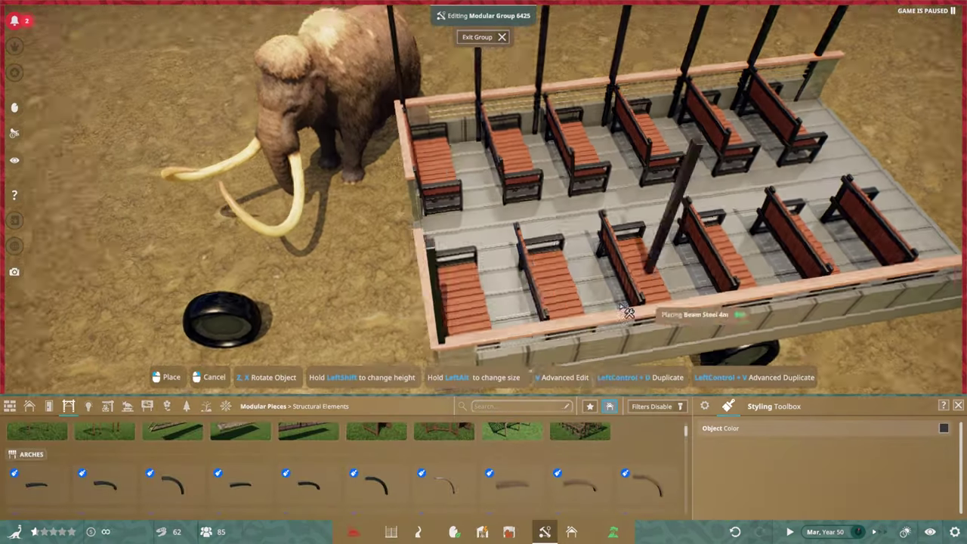
{"action": "key", "text": "d"}
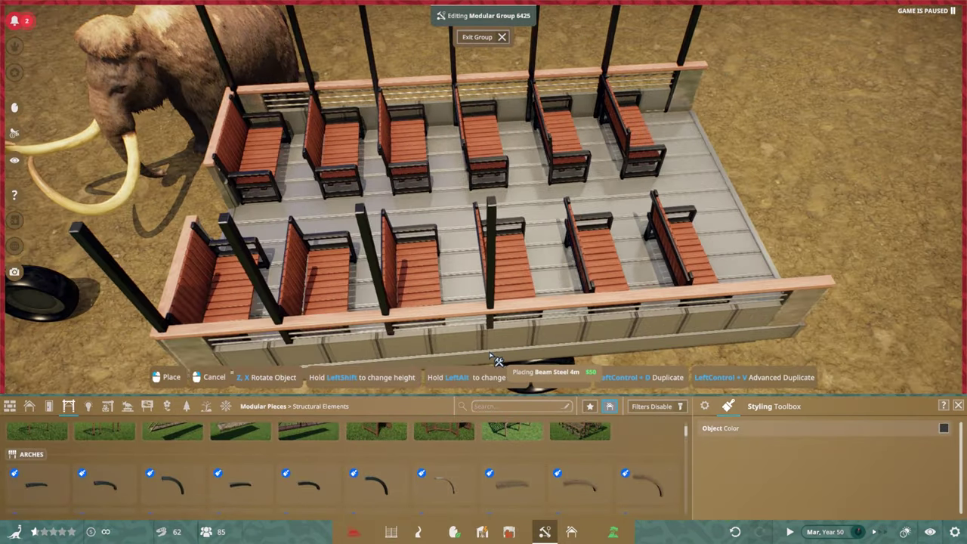
{"action": "key", "text": "d"}
{"action": "key", "text": "e"}
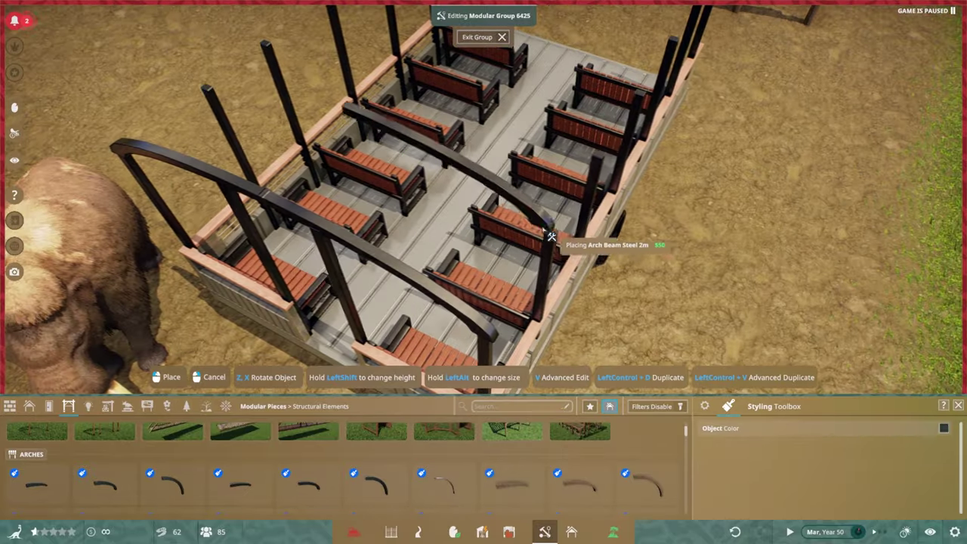
Span the wagon posts with Arch Beam Steel 2m pieces and top them with a scaled cream roof.
{"action": "scroll", "coordinate": [554, 240], "scroll_direction": "up", "scroll_amount": 2}
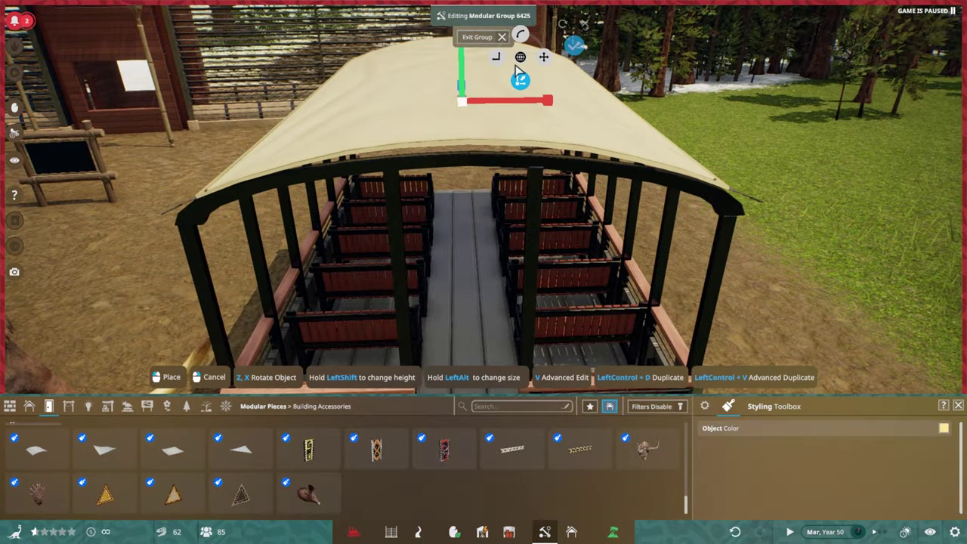
{"action": "key", "text": "q"}
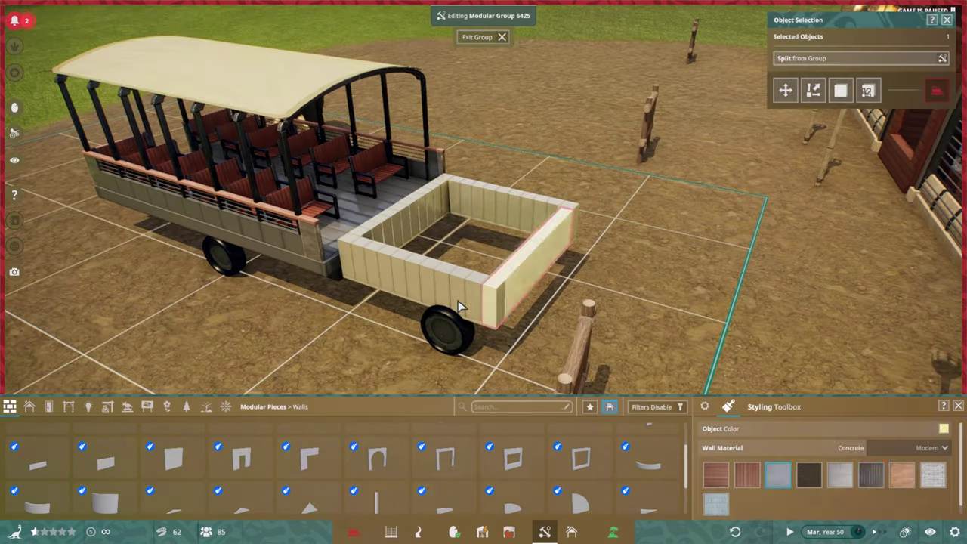
Position a bench inside the cab box and select the blue glass pane for Advanced Move.
{"action": "scroll", "coordinate": [518, 323], "scroll_direction": "up", "scroll_amount": 6}
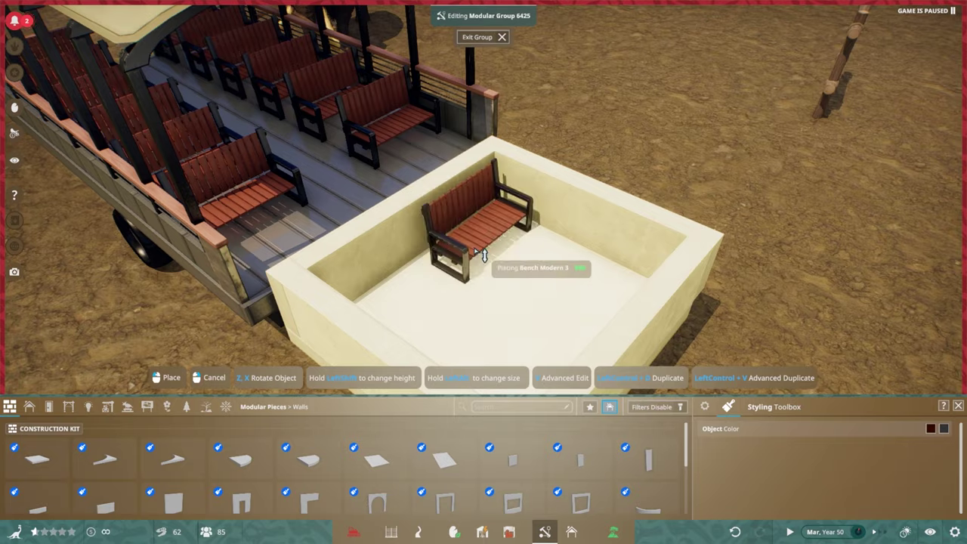
{"action": "left_click", "coordinate": [484, 255]}
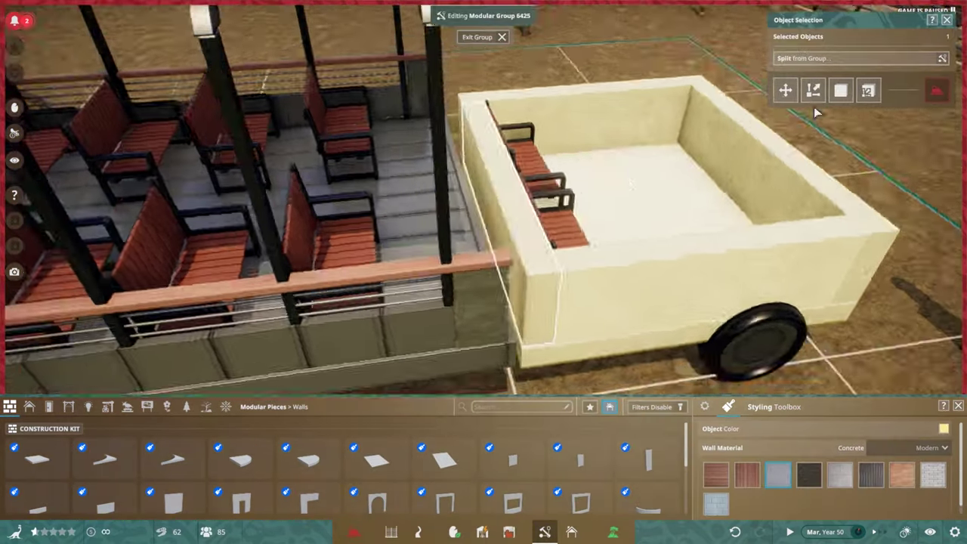
{"action": "left_click", "coordinate": [529, 230]}
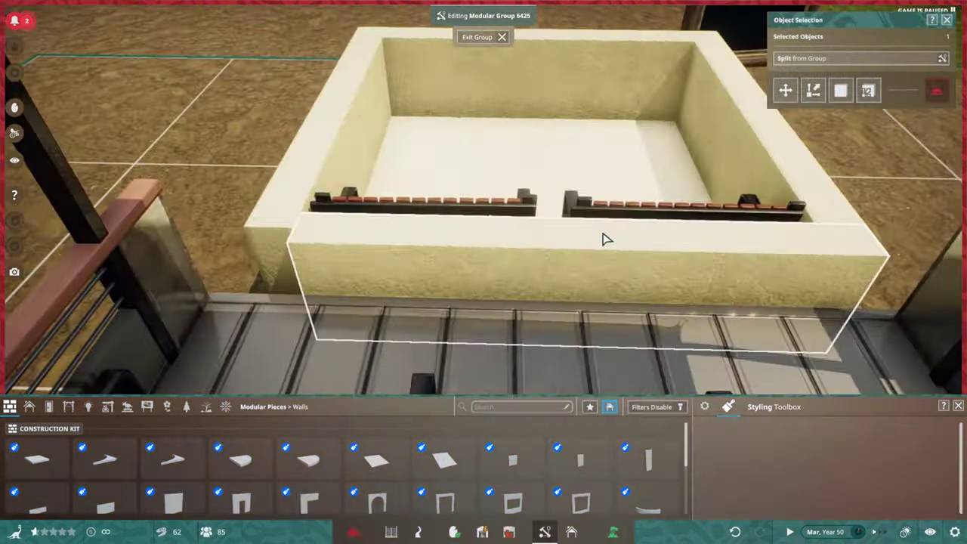
{"action": "left_click", "coordinate": [332, 243]}
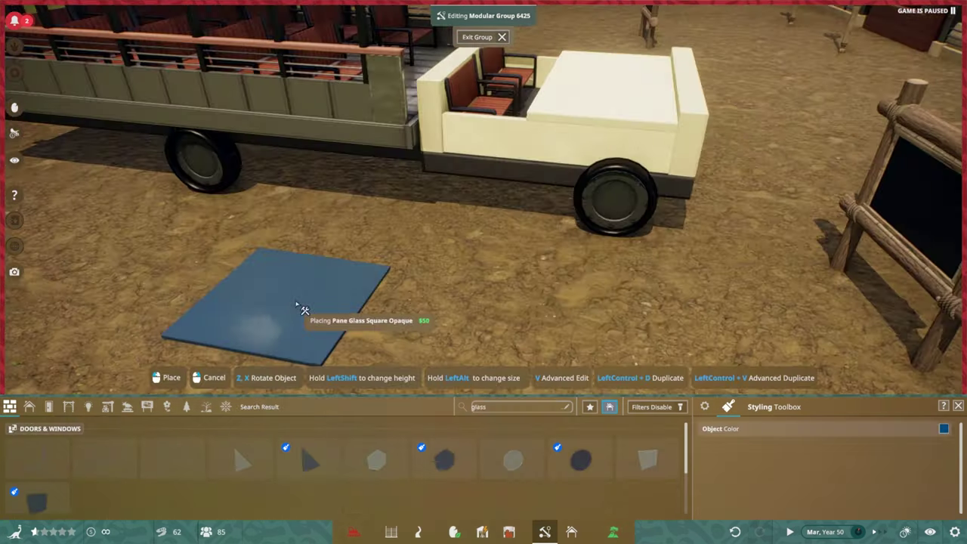
{"action": "left_click", "coordinate": [302, 308]}
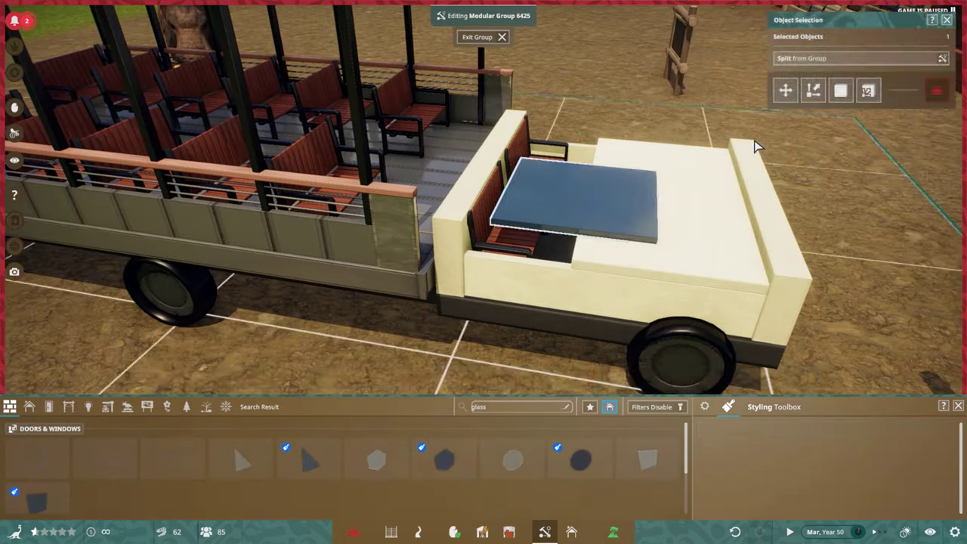
{"action": "left_click", "coordinate": [786, 91]}
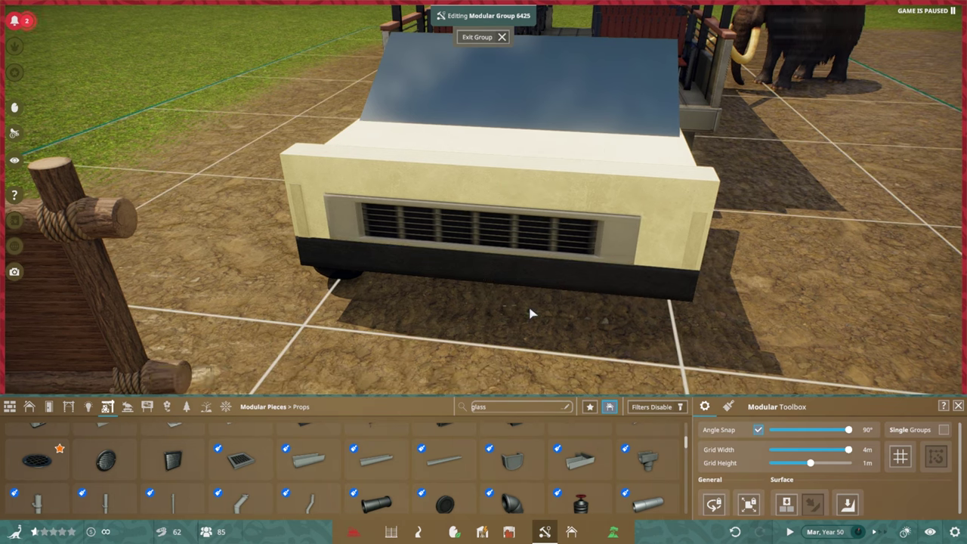
Set a Gutter Vertical 4m pipe across the truck's grille as a bumper.
{"action": "scroll", "coordinate": [148, 473], "scroll_direction": "down", "scroll_amount": 1}
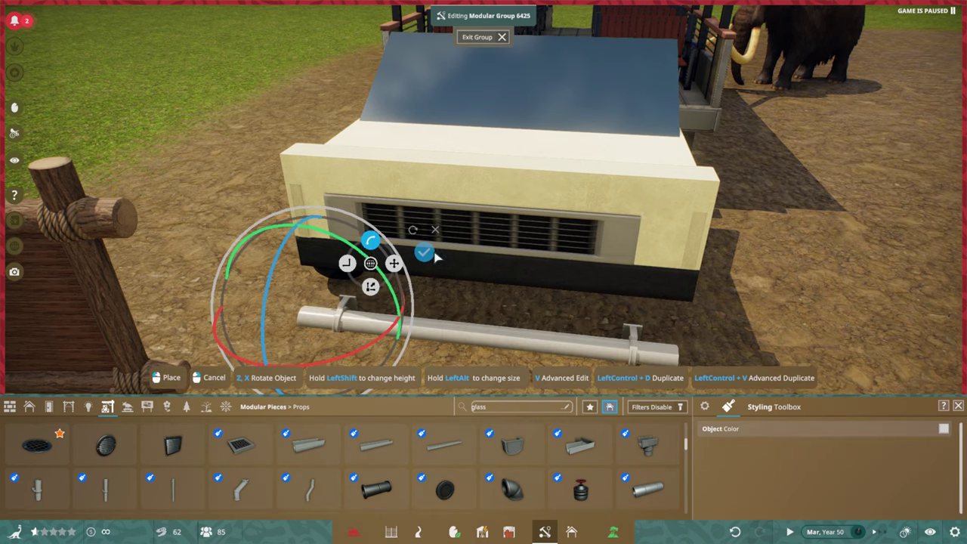
{"action": "left_click", "coordinate": [371, 263]}
{"action": "left_click", "coordinate": [295, 191]}
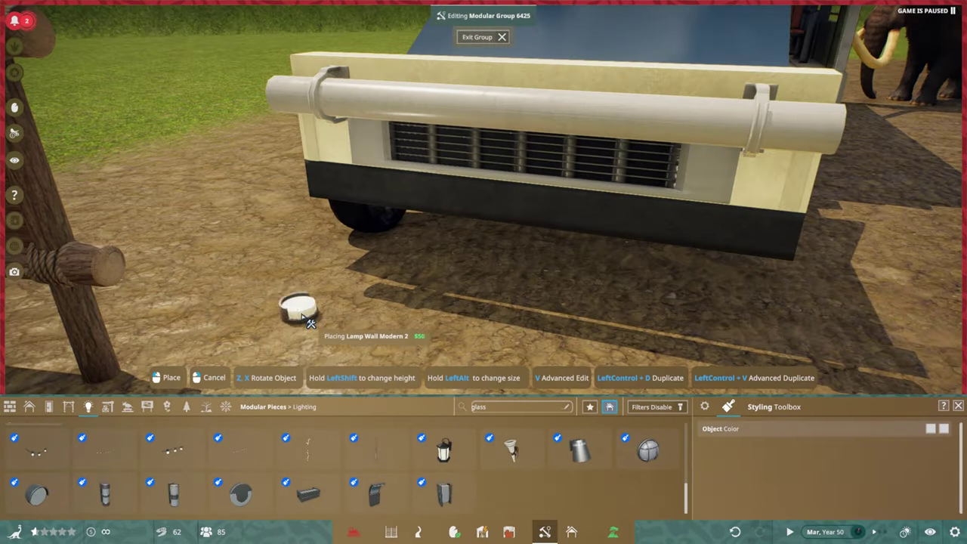
Add two Lamp Wall Modern 2 headlights at the front corners and tilt the glass pane.
{"action": "left_click", "coordinate": [297, 302]}
{"action": "left_click", "coordinate": [814, 91]}
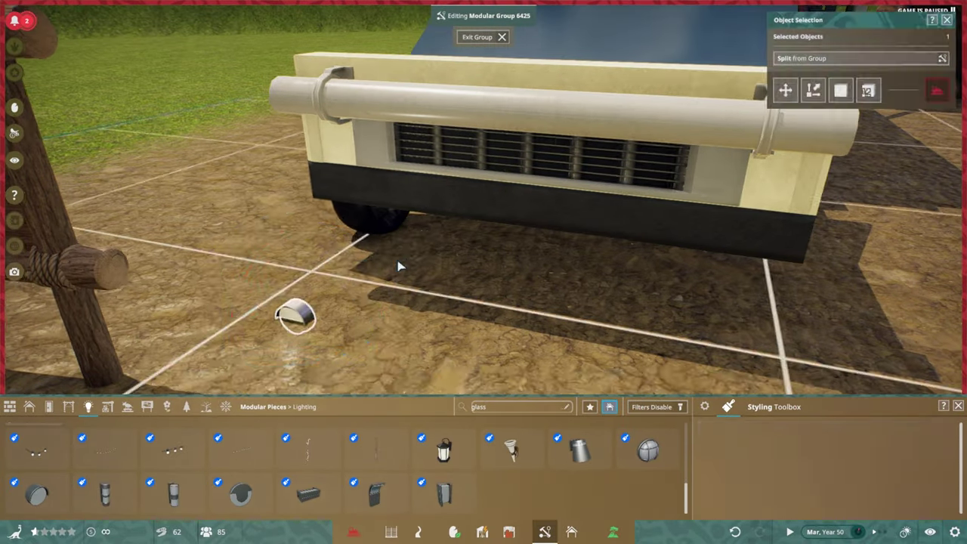
{"action": "scroll", "coordinate": [389, 226], "scroll_direction": "up", "scroll_amount": 3}
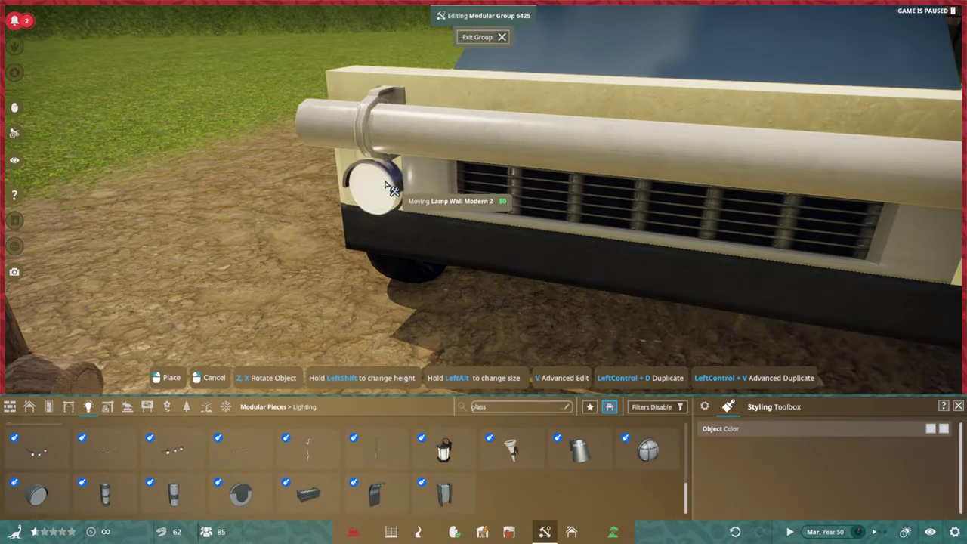
{"action": "scroll", "coordinate": [392, 189], "scroll_direction": "down", "scroll_amount": 3}
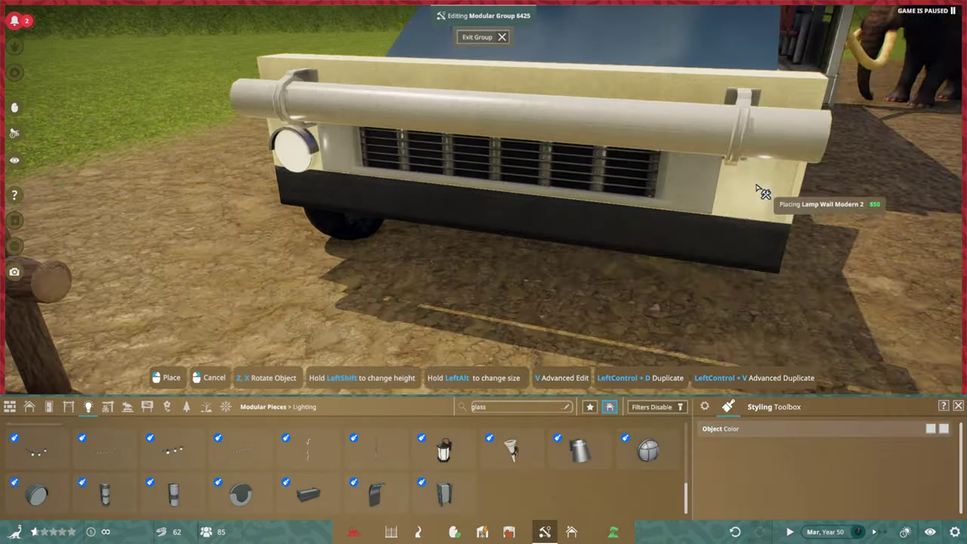
{"action": "left_click", "coordinate": [767, 195]}
{"action": "left_click", "coordinate": [484, 37]}
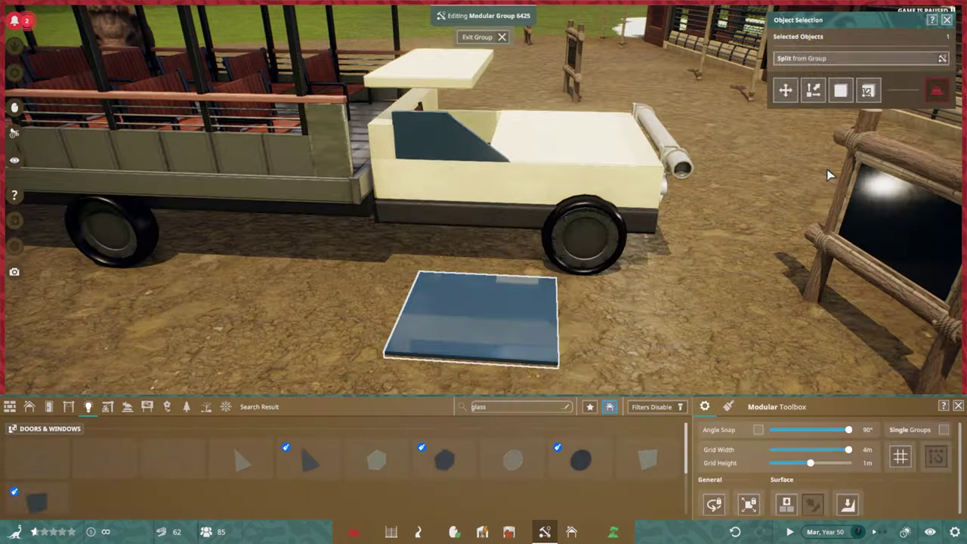
{"action": "key", "text": "v"}
{"action": "left_click_drag", "start_coordinate": [484, 219], "coordinate": [527, 237]}
Set a Pane Glass Square Opaque piece on the cab front as the windshield and duplicate it.
{"action": "scroll", "coordinate": [525, 269], "scroll_direction": "up", "scroll_amount": 3}
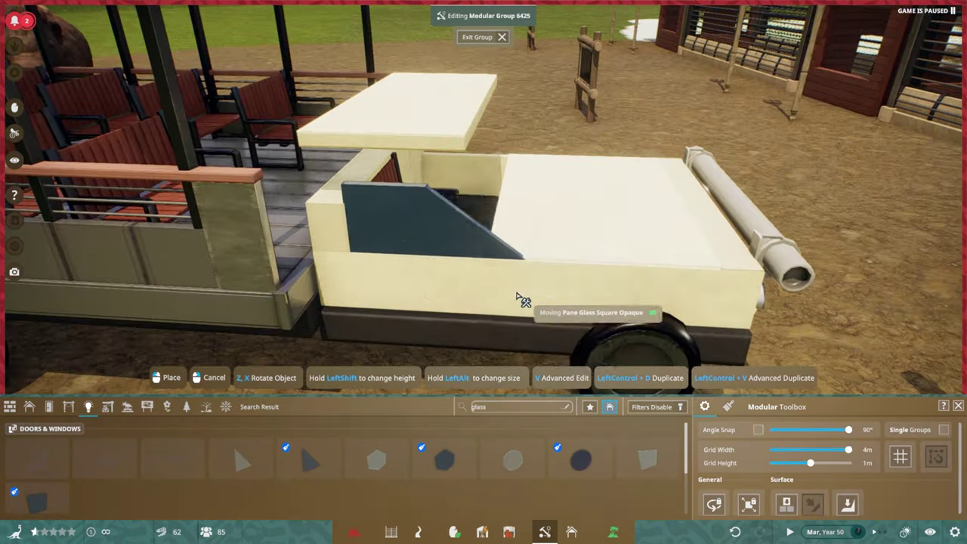
{"action": "left_click", "coordinate": [527, 208]}
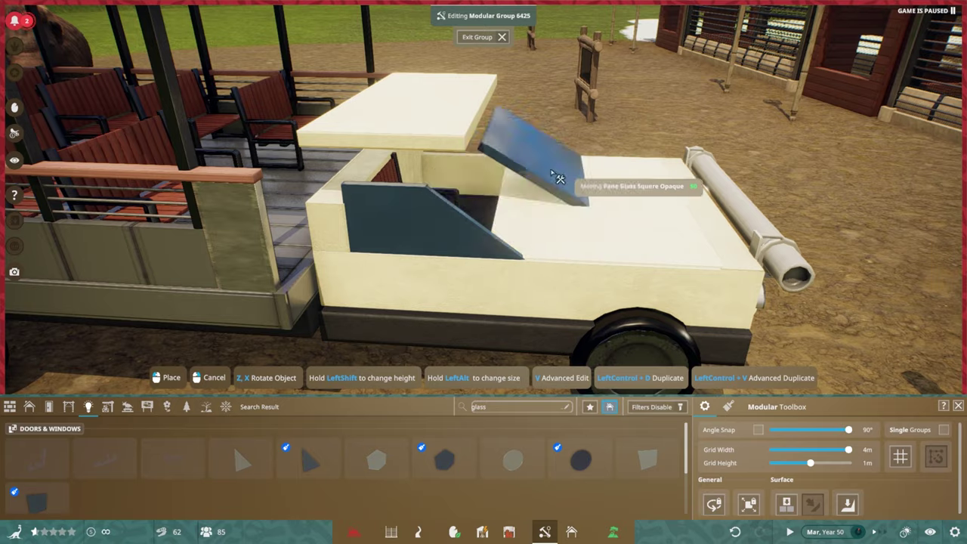
{"action": "left_click", "coordinate": [524, 205]}
{"action": "key", "text": "e"}
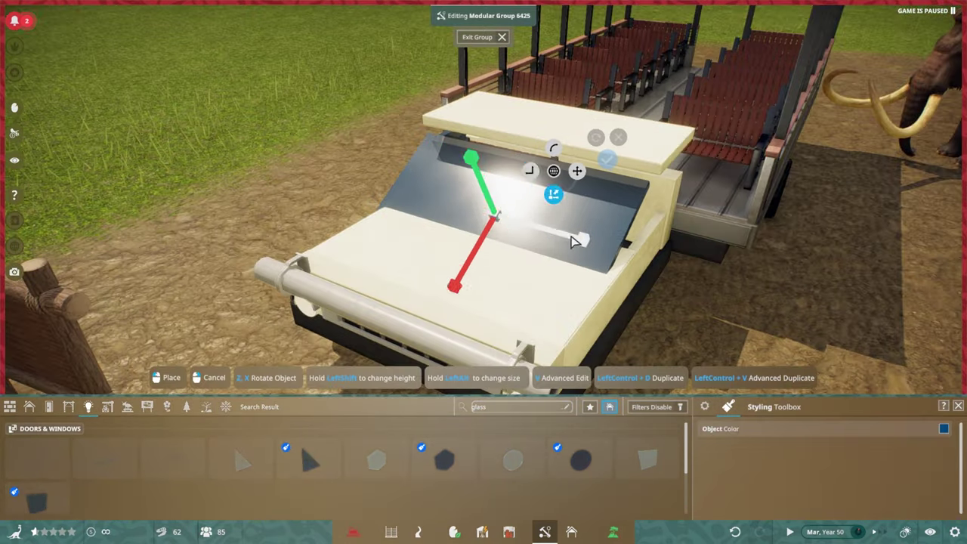
{"action": "key", "text": "ctrl+d"}
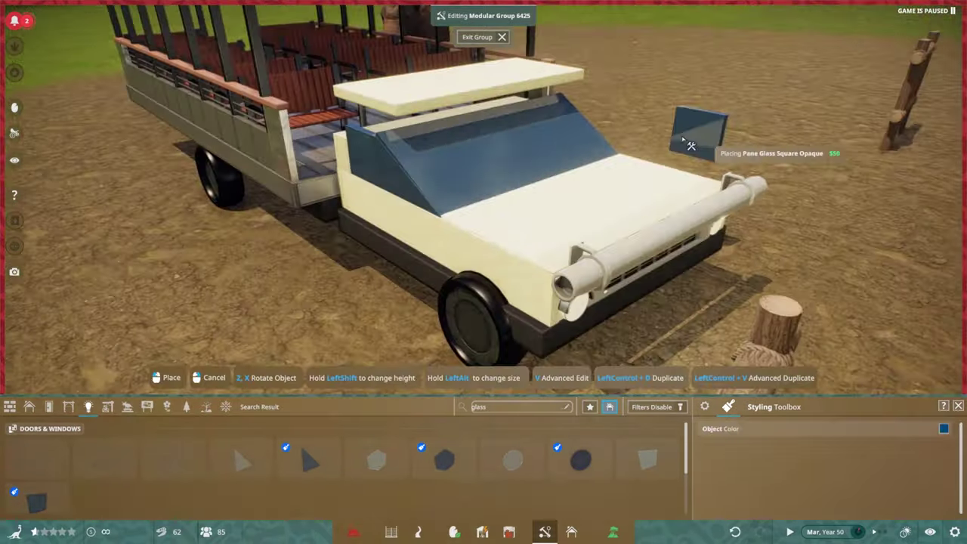
Place the copied pane on the cab and move the Floor Flat roof slab and bonnet into place.
{"action": "key", "text": "e"}
{"action": "left_click", "coordinate": [529, 93]}
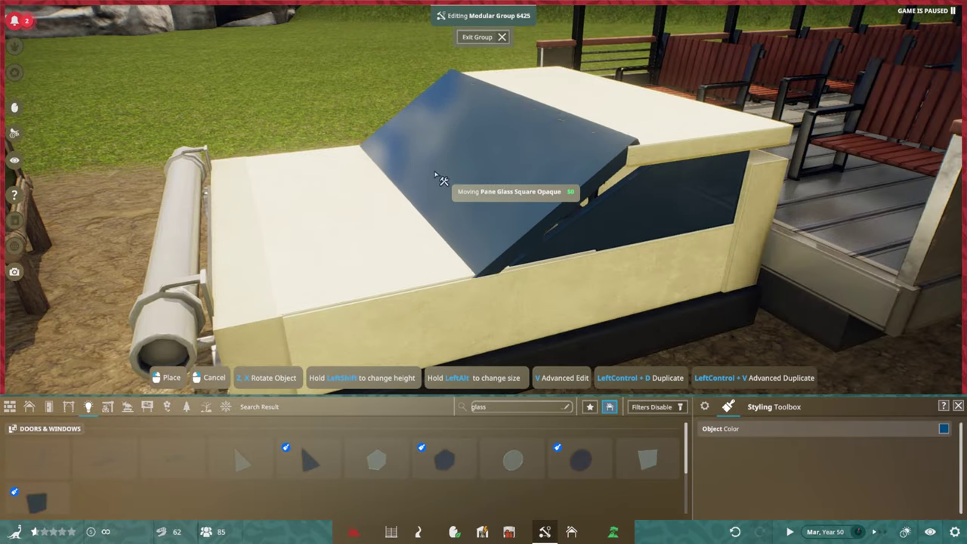
{"action": "left_click", "coordinate": [435, 182]}
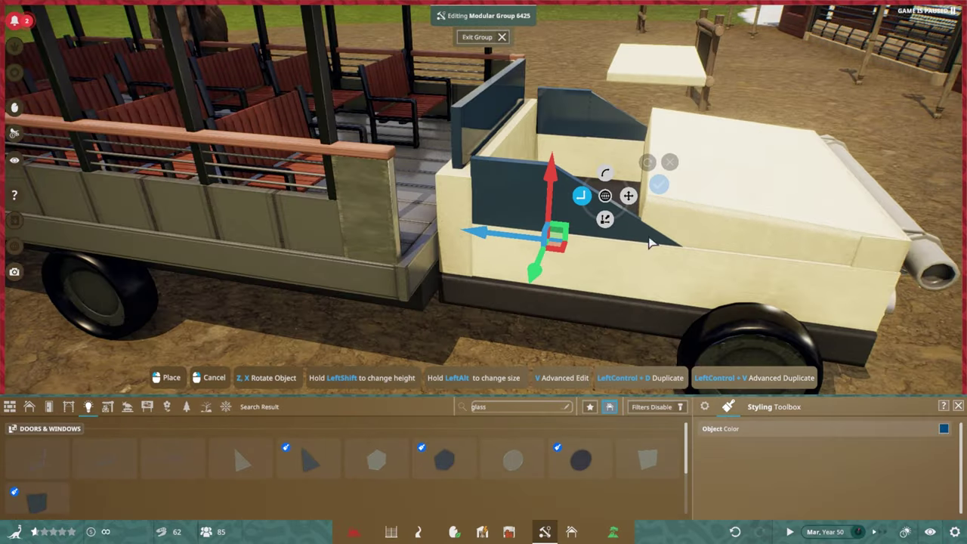
{"action": "left_click", "coordinate": [650, 242]}
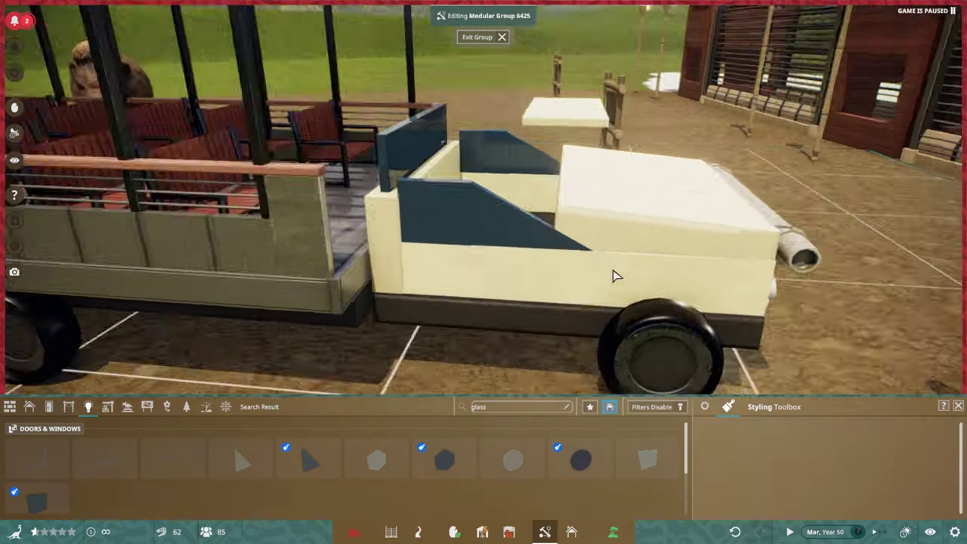
{"action": "left_click", "coordinate": [648, 253]}
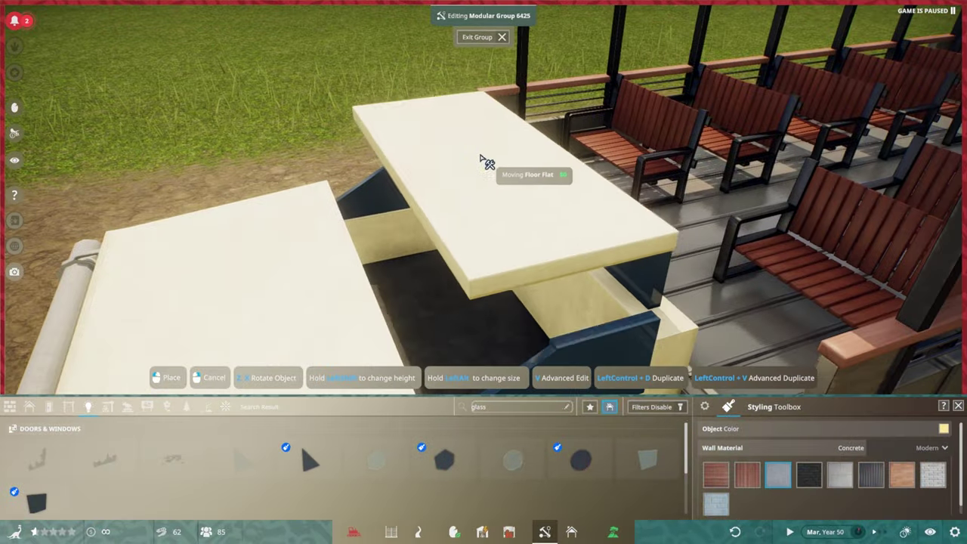
{"action": "left_click", "coordinate": [484, 162]}
{"action": "left_click", "coordinate": [813, 90]}
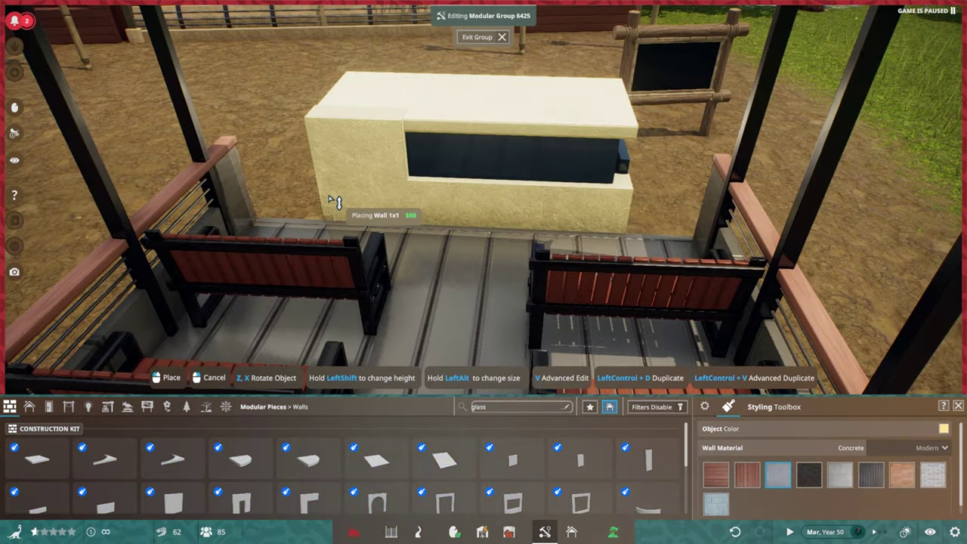
Set a wall block at the cab's back and reposition a glass side window.
{"action": "left_click", "coordinate": [813, 90]}
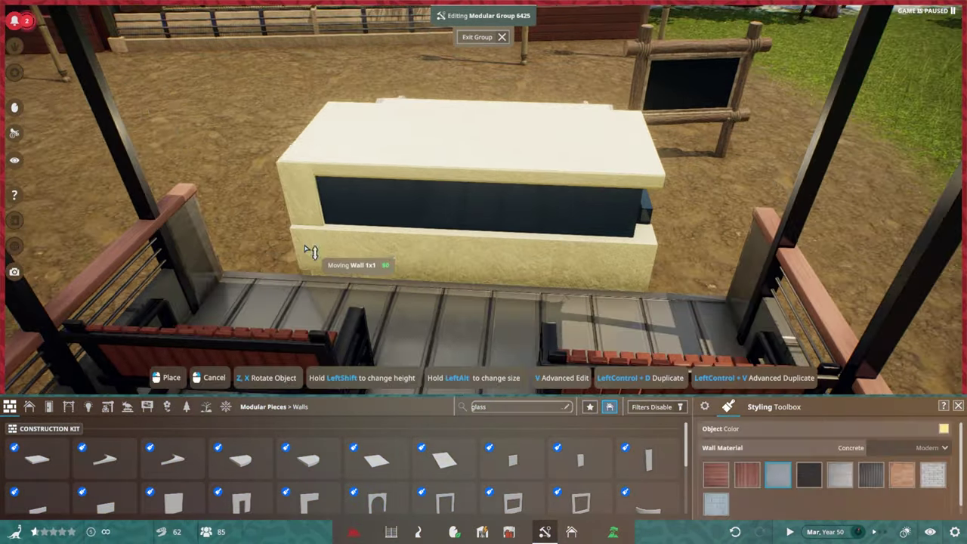
{"action": "left_click", "coordinate": [310, 257]}
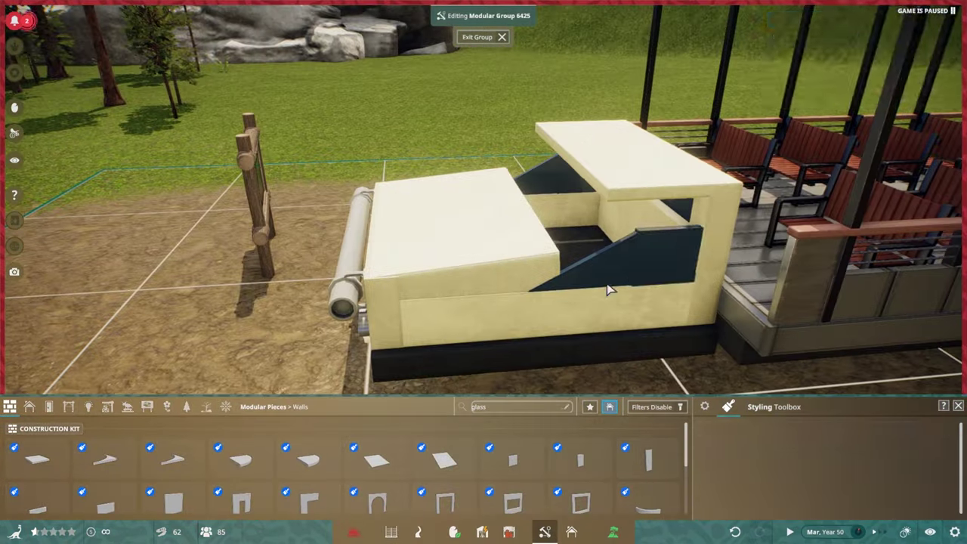
{"action": "left_click", "coordinate": [612, 285]}
{"action": "left_click", "coordinate": [813, 90]}
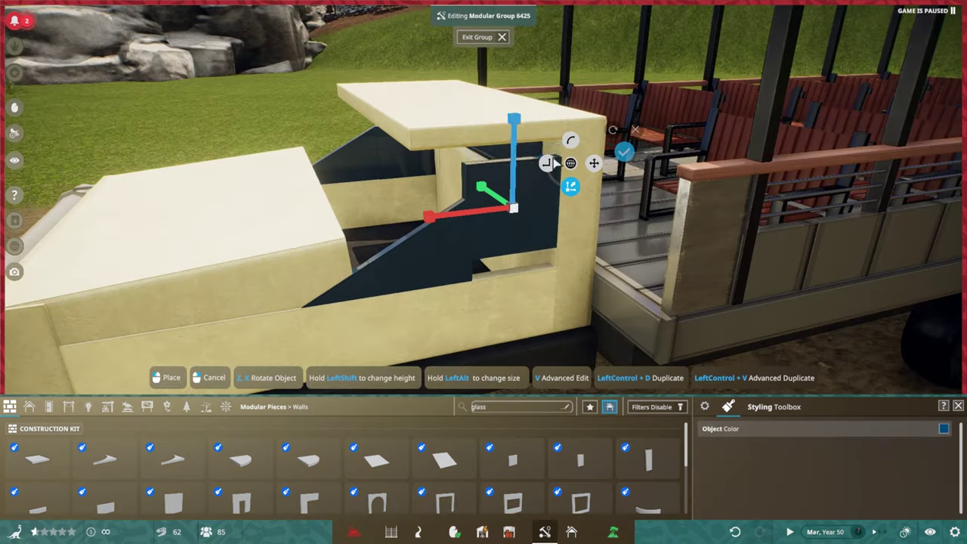
{"action": "left_click", "coordinate": [505, 276]}
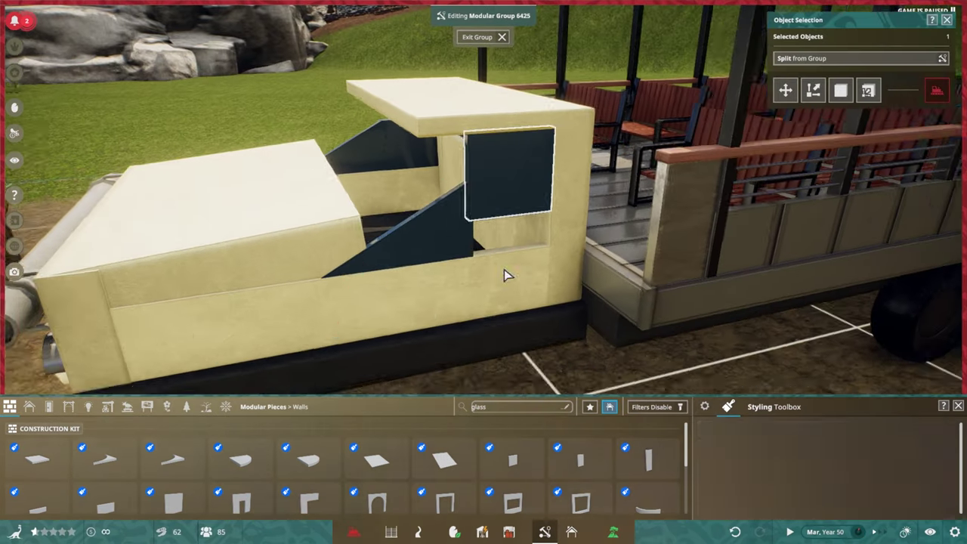
Duplicate the selected piece twice and place the copies along the cab side.
{"action": "key", "text": "ctrl+d"}
{"action": "left_click", "coordinate": [481, 267]}
{"action": "key", "text": "ctrl+d"}
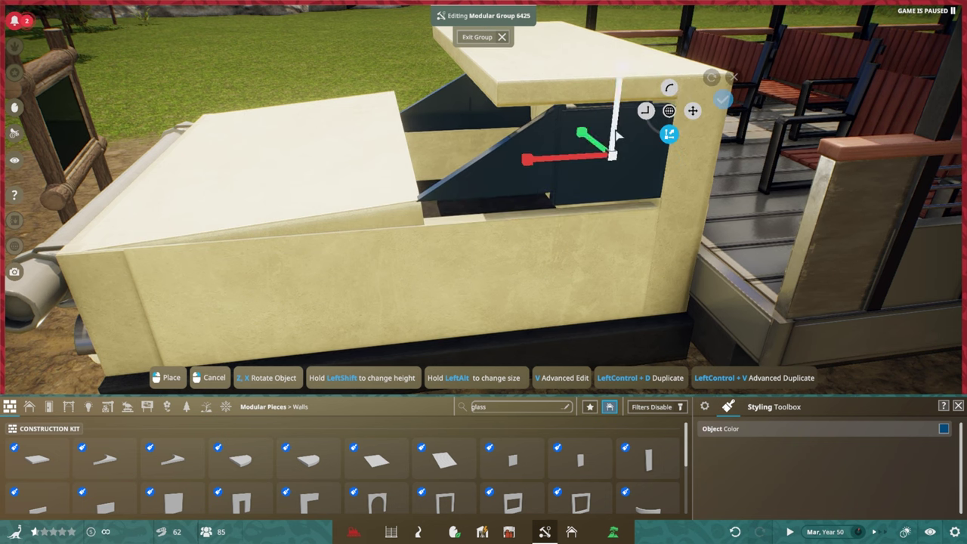
{"action": "scroll", "coordinate": [656, 120], "scroll_direction": "up", "scroll_amount": 3}
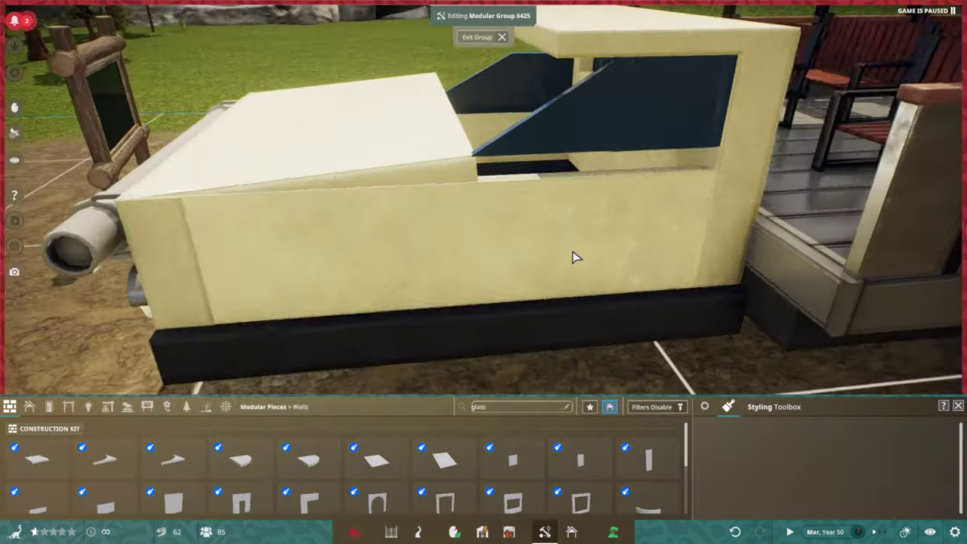
{"action": "left_click", "coordinate": [475, 224]}
{"action": "left_click", "coordinate": [568, 242]}
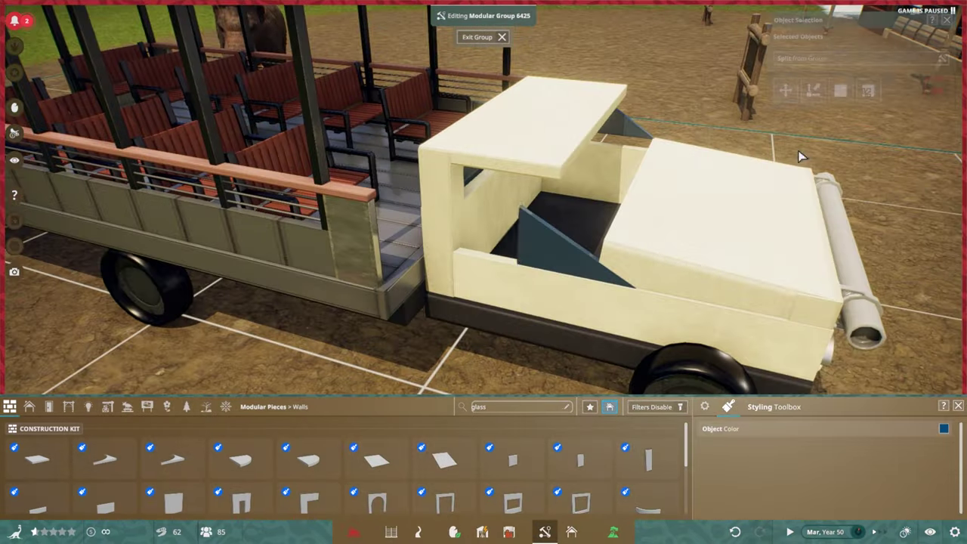
Add a Shape Torus tyre on the front wheel and rotate the windshield into a slope.
{"action": "key", "text": "ctrl+d"}
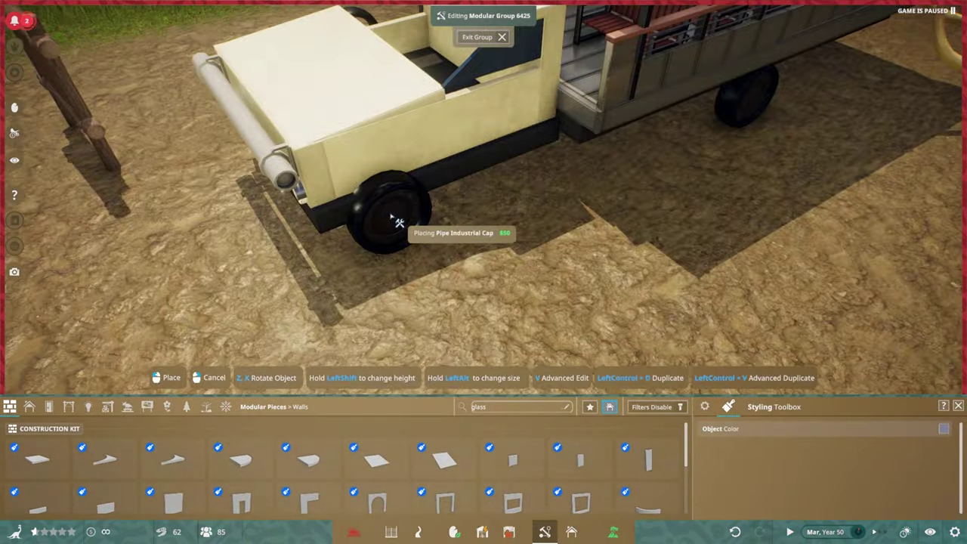
{"action": "left_click", "coordinate": [393, 216]}
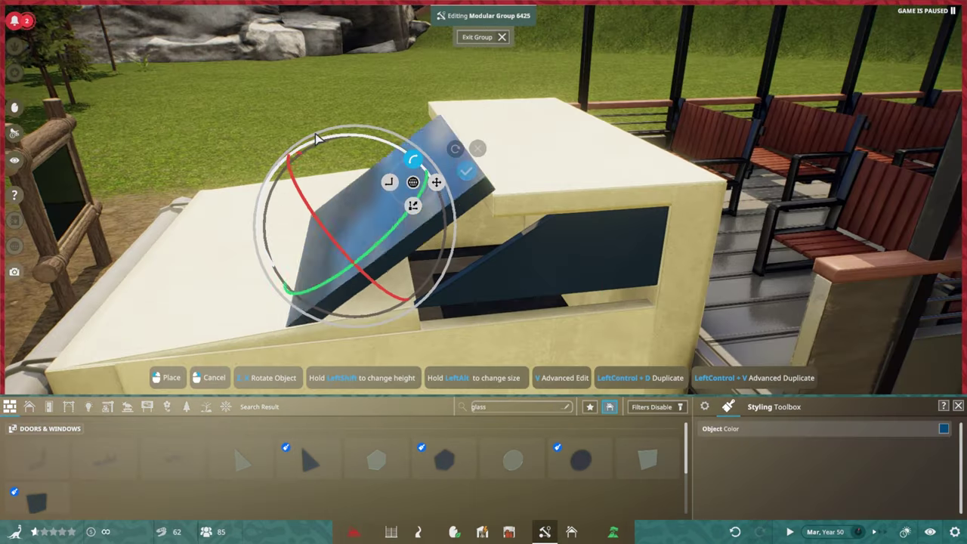
{"action": "left_click", "coordinate": [403, 231]}
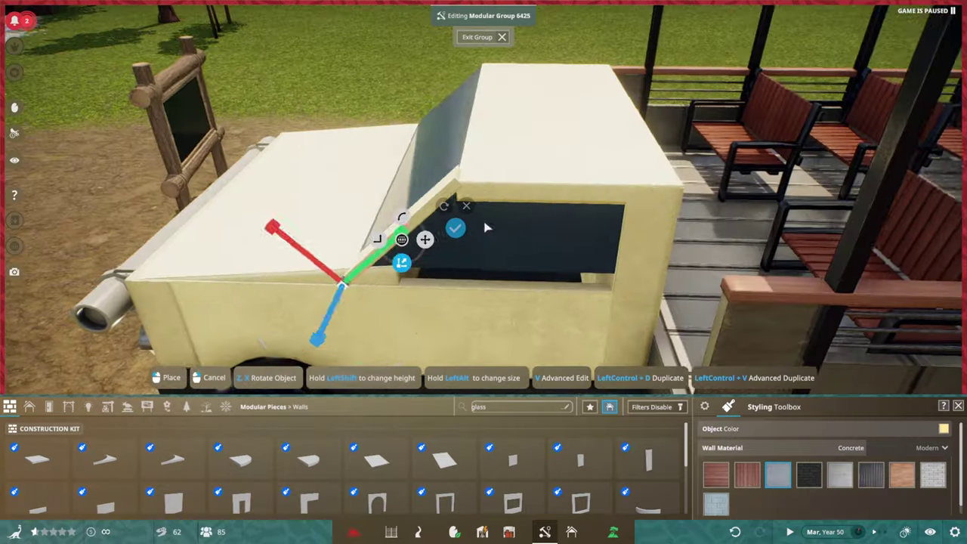
{"action": "left_click", "coordinate": [400, 214]}
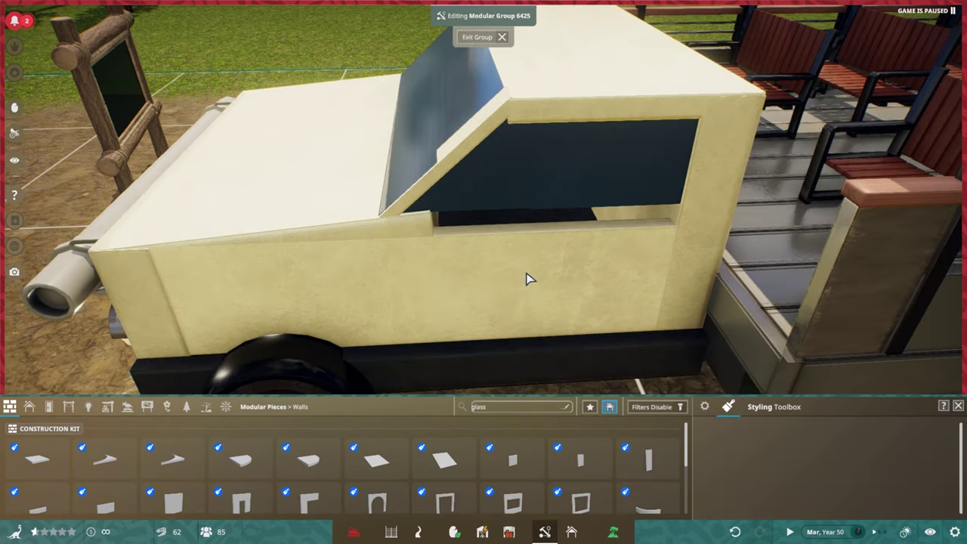
{"action": "left_click", "coordinate": [521, 249]}
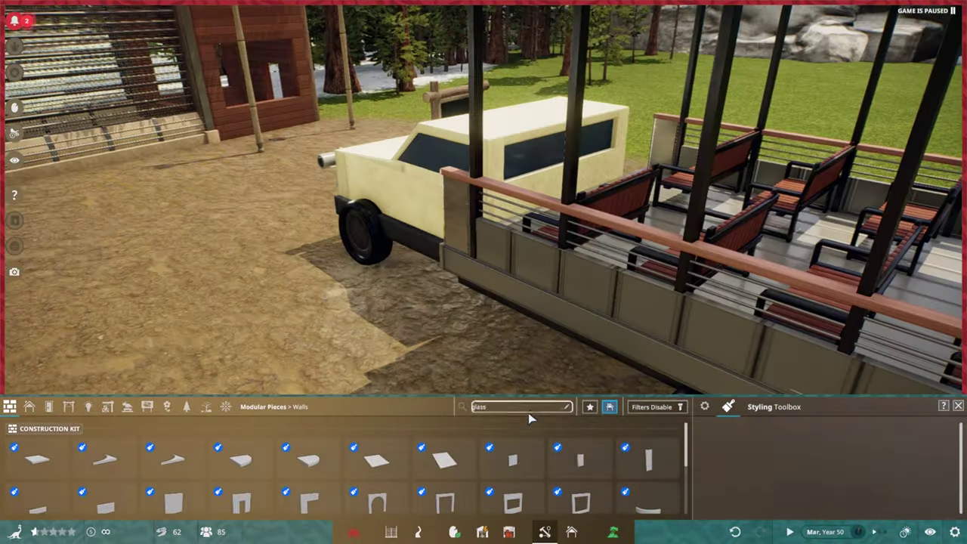
Search 'all' and place a modern railing at the seating area front.
{"action": "type", "text": "all"}
{"action": "left_click", "coordinate": [389, 474]}
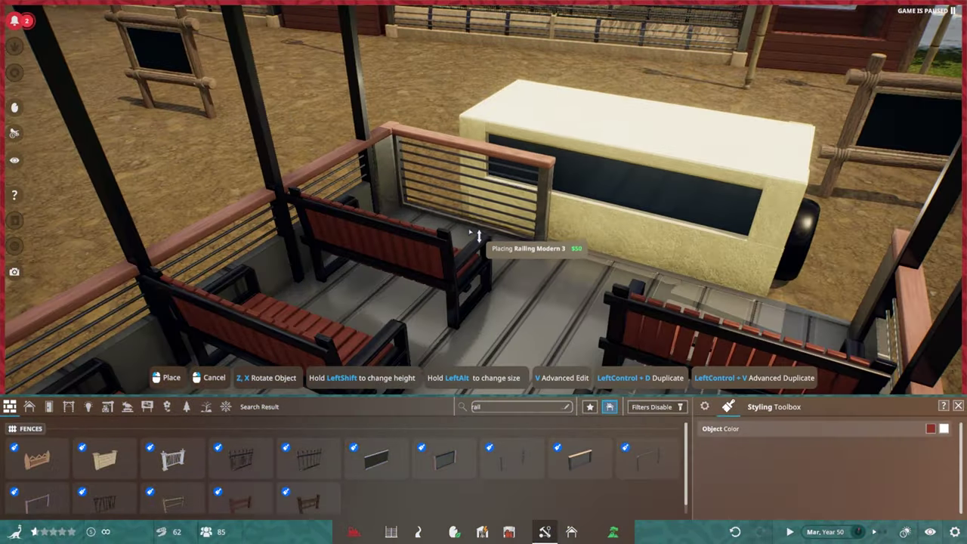
{"action": "key", "text": "v"}
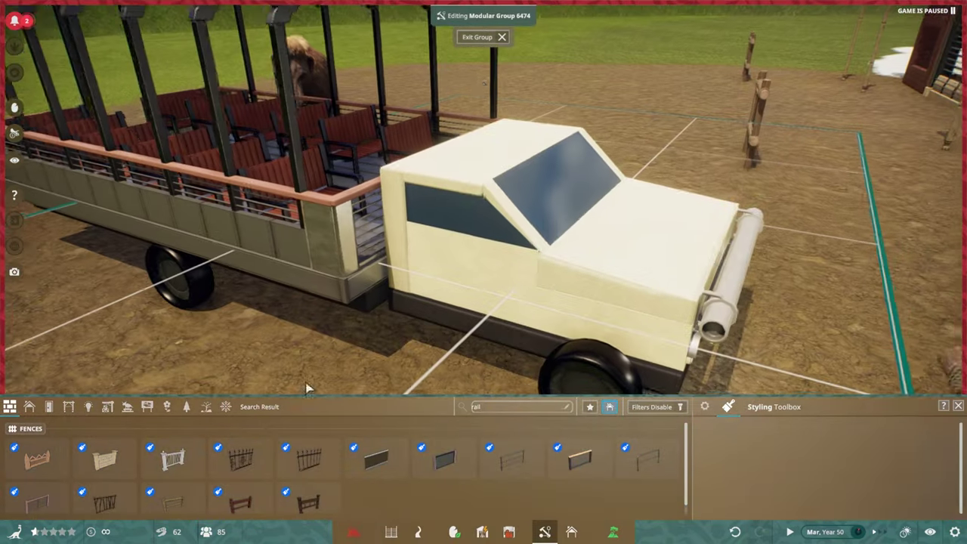
{"action": "key", "text": "Escape"}
{"action": "scroll", "coordinate": [219, 472], "scroll_direction": "down", "scroll_amount": 1}
Fit an Arch Beam Steel 1m piece onto the cab door as a handle.
{"action": "left_click", "coordinate": [219, 472]}
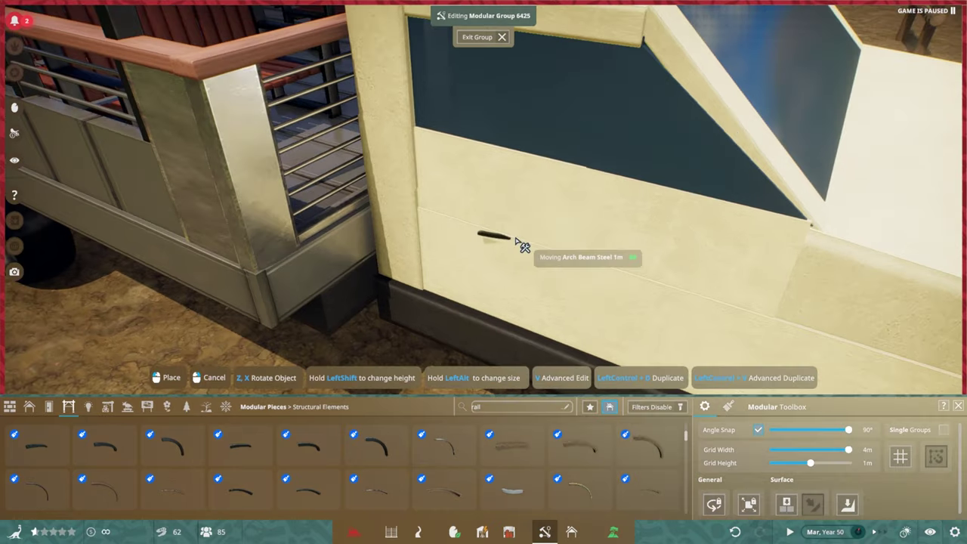
{"action": "left_click", "coordinate": [521, 246]}
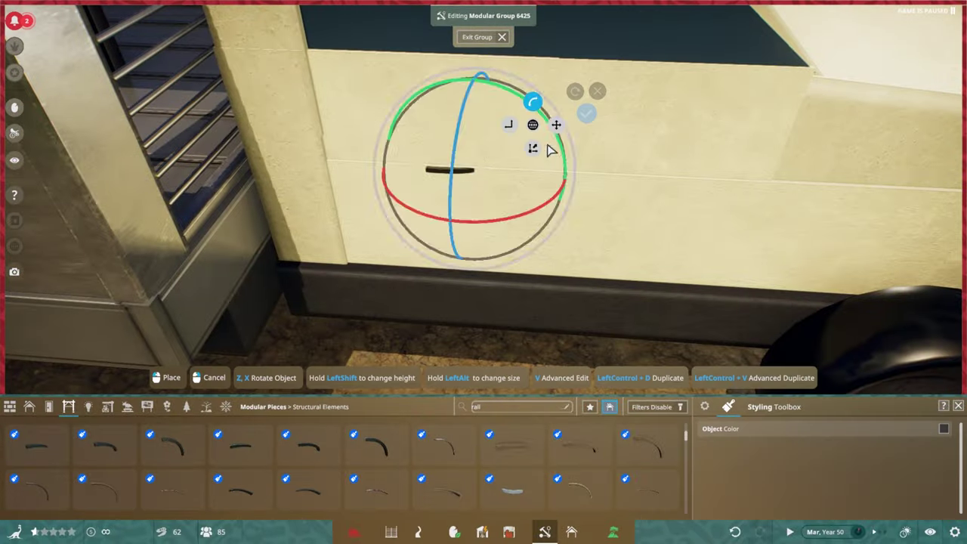
{"action": "left_click", "coordinate": [572, 140]}
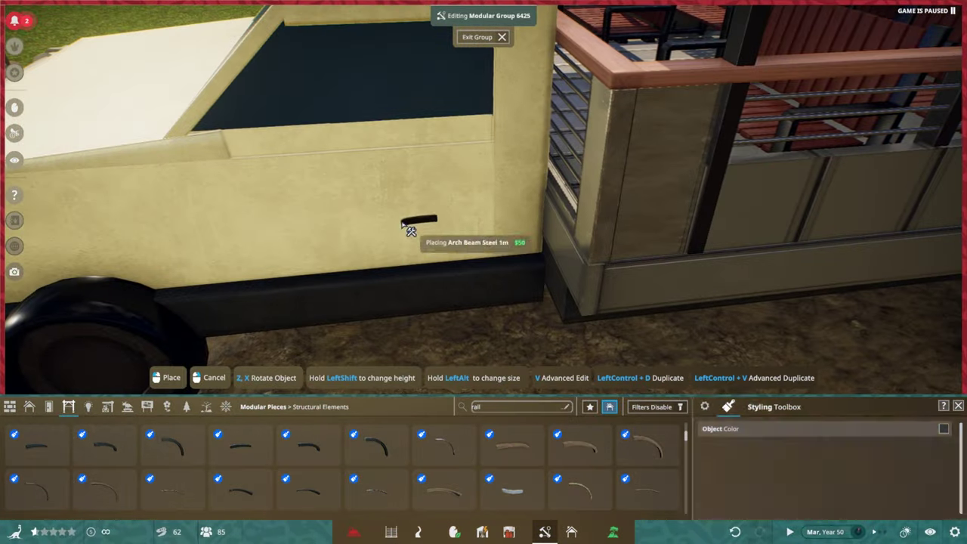
{"action": "left_click", "coordinate": [438, 237]}
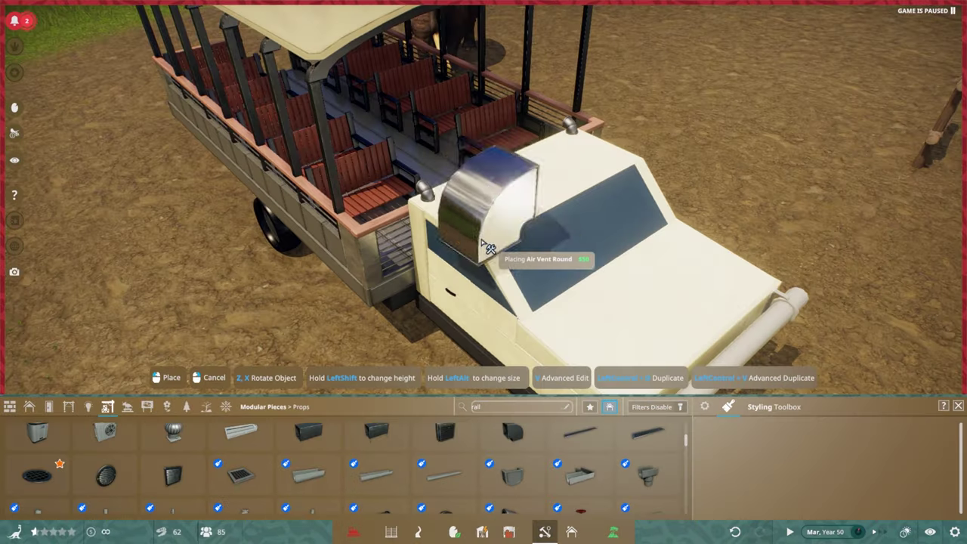
{"action": "left_click", "coordinate": [454, 234]}
{"action": "key", "text": "ctrl+d"}
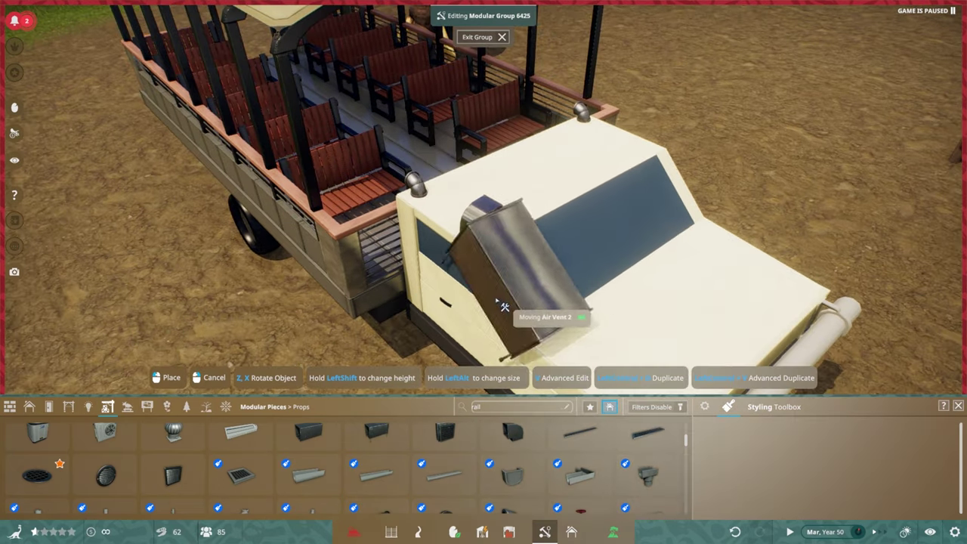
Reposition the air vent on the hood beside the windshield.
{"action": "scroll", "coordinate": [508, 302], "scroll_direction": "up", "scroll_amount": 8}
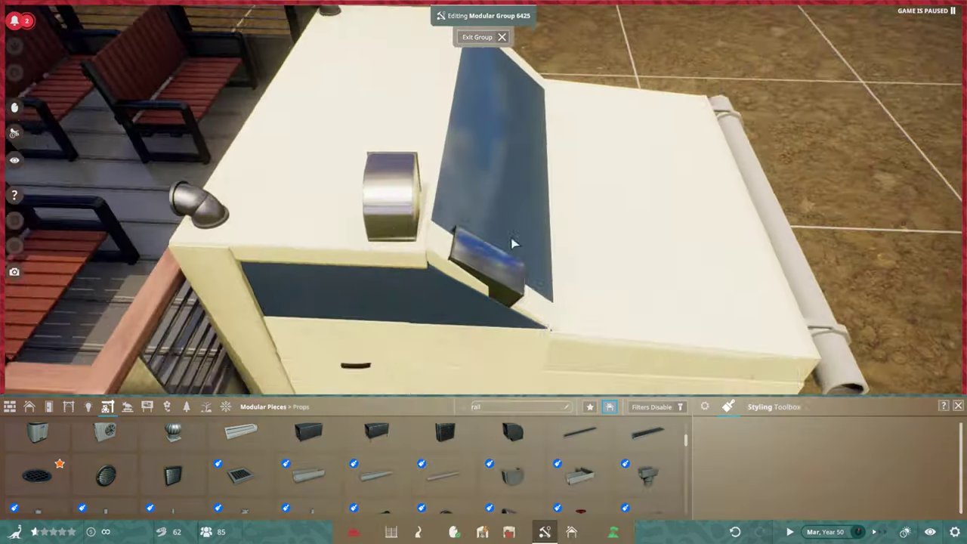
{"action": "left_click", "coordinate": [495, 250]}
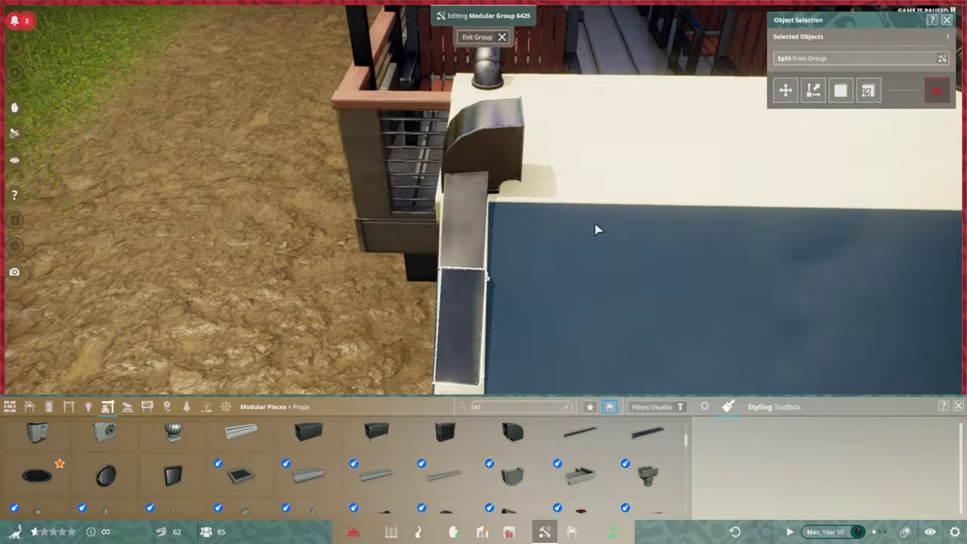
{"action": "left_click", "coordinate": [467, 229]}
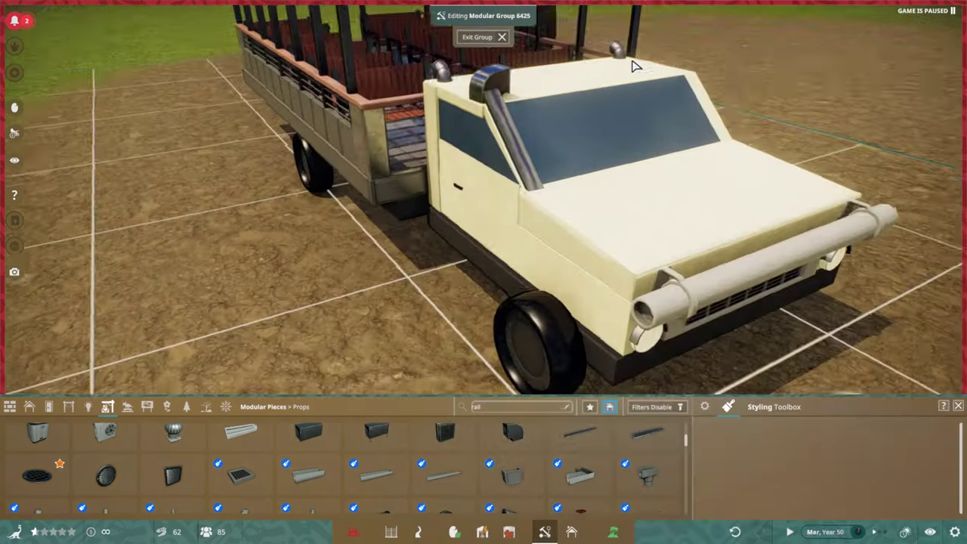
Slide a Gutter Vertical 4m pipe beneath one side of the truck with advanced move.
{"action": "scroll", "coordinate": [408, 454], "scroll_direction": "down", "scroll_amount": 1}
{"action": "left_click", "coordinate": [376, 431]}
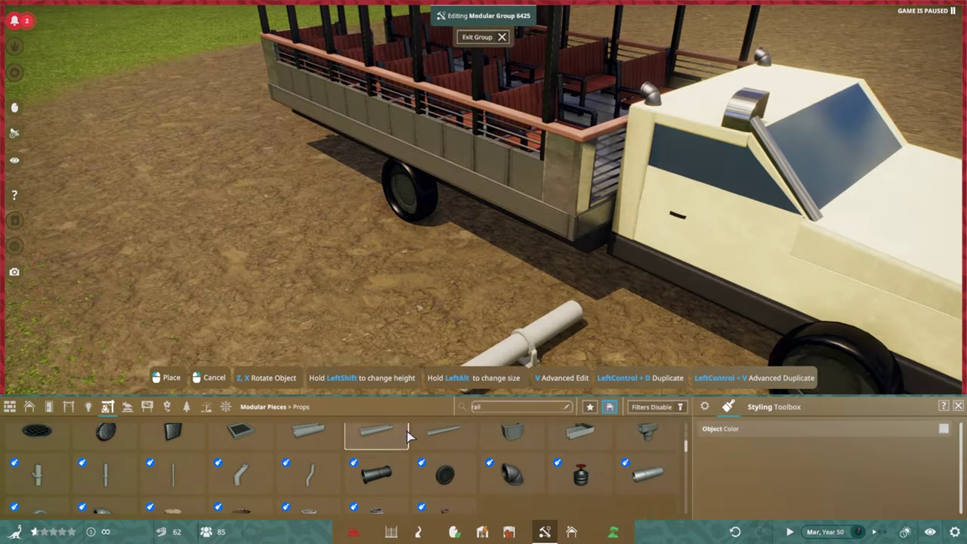
{"action": "scroll", "coordinate": [274, 456], "scroll_direction": "down", "scroll_amount": 1}
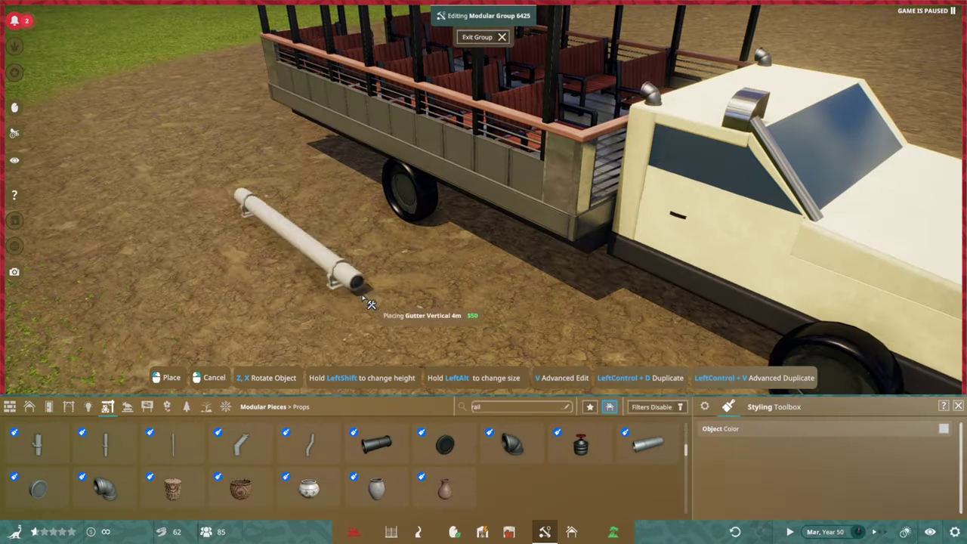
{"action": "key", "text": "v"}
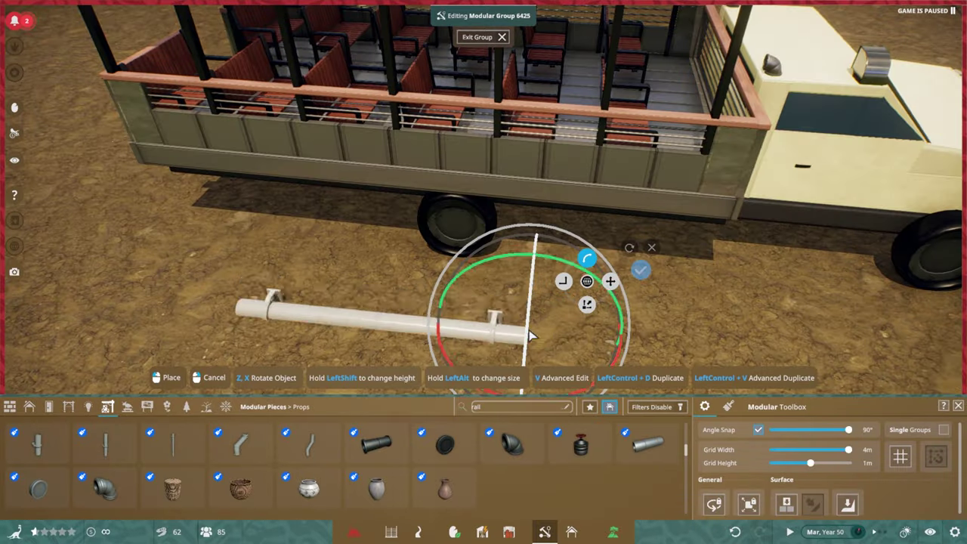
{"action": "left_click_drag", "start_coordinate": [529, 337], "coordinate": [763, 272]}
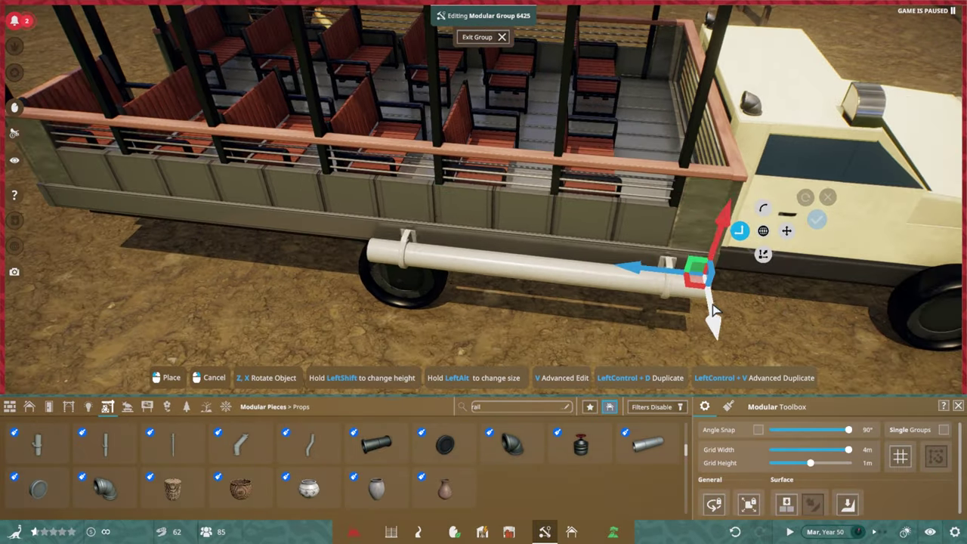
{"action": "key", "text": "Return"}
{"action": "key", "text": "a"}
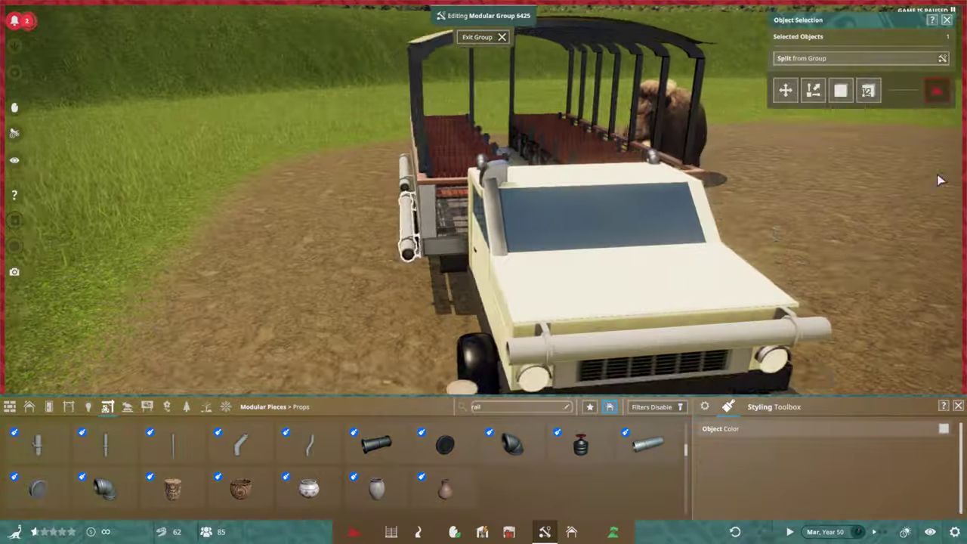
Place a second Gutter Vertical 4m pipe along the truck's other side.
{"action": "left_click", "coordinate": [656, 445]}
{"action": "key", "text": "Return"}
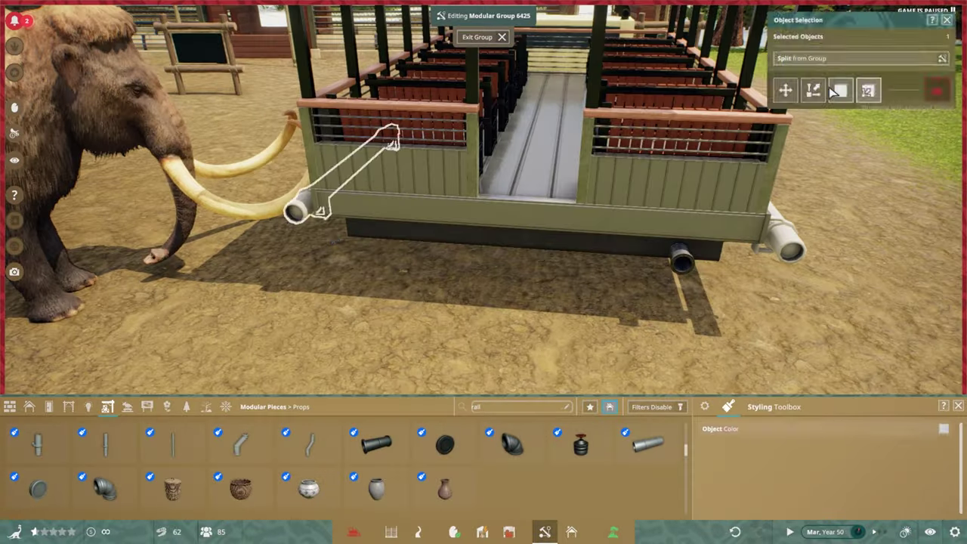
{"action": "left_click", "coordinate": [514, 234]}
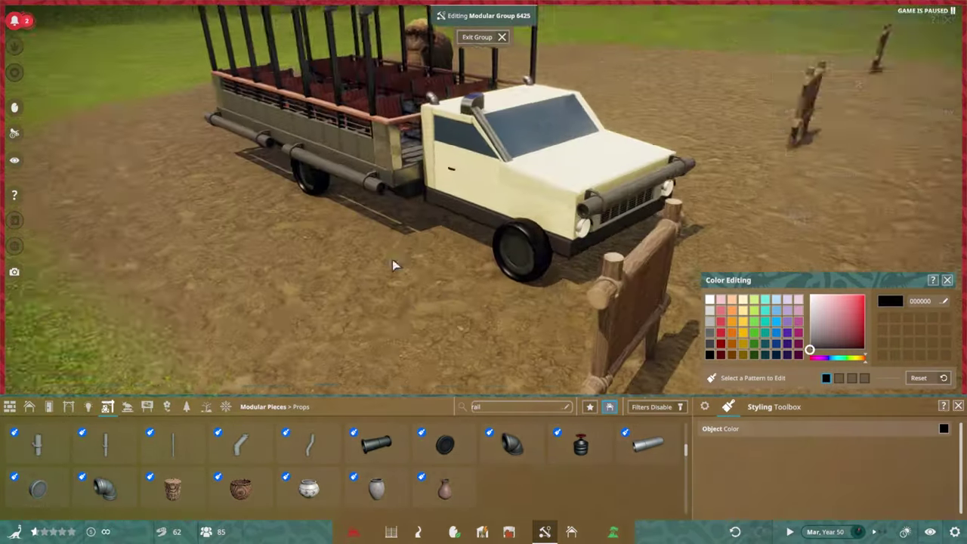
{"action": "scroll", "coordinate": [580, 468], "scroll_direction": "up", "scroll_amount": 2}
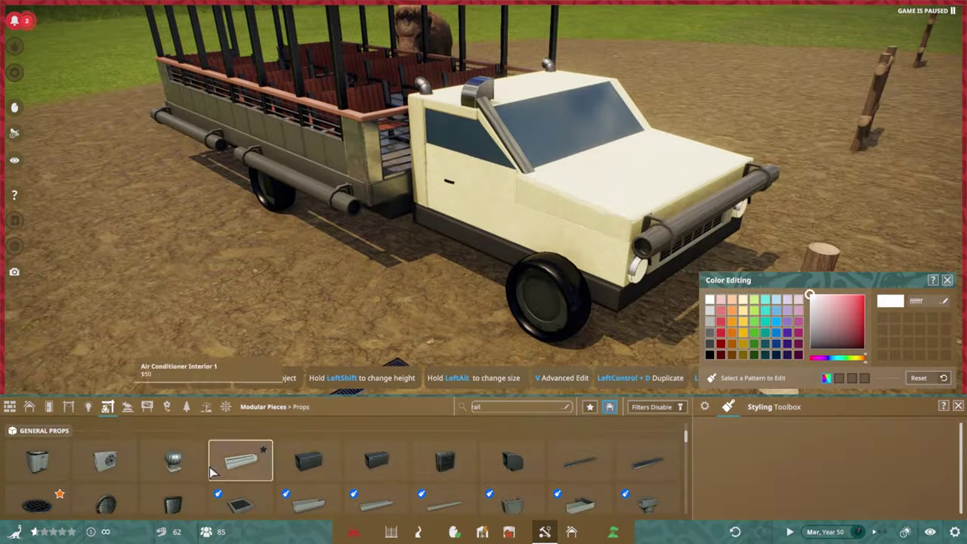
Frame the windshield with a Beam Metal Pole Thin 4m and a duplicated copy beside it.
{"action": "scroll", "coordinate": [224, 462], "scroll_direction": "down", "scroll_amount": 1}
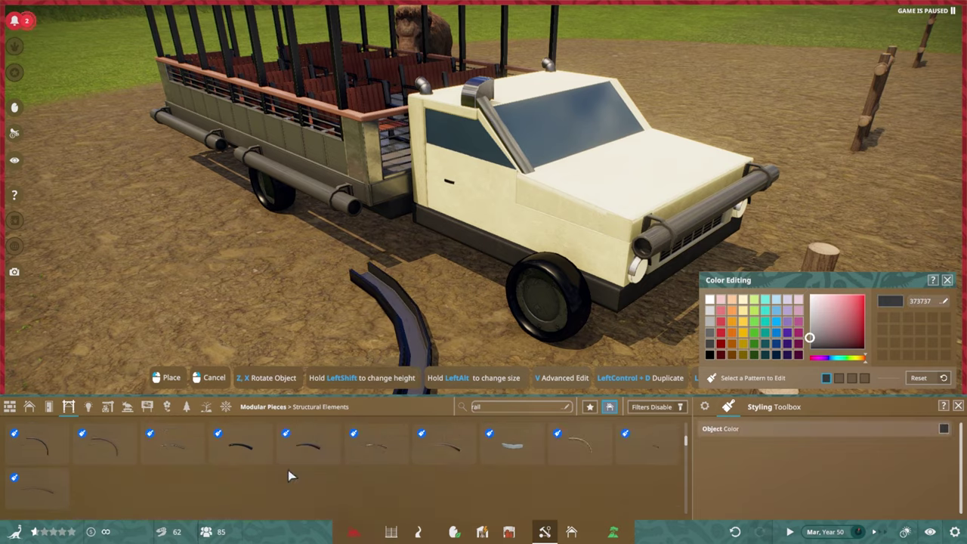
{"action": "scroll", "coordinate": [291, 476], "scroll_direction": "down", "scroll_amount": 2}
{"action": "left_click", "coordinate": [173, 446]}
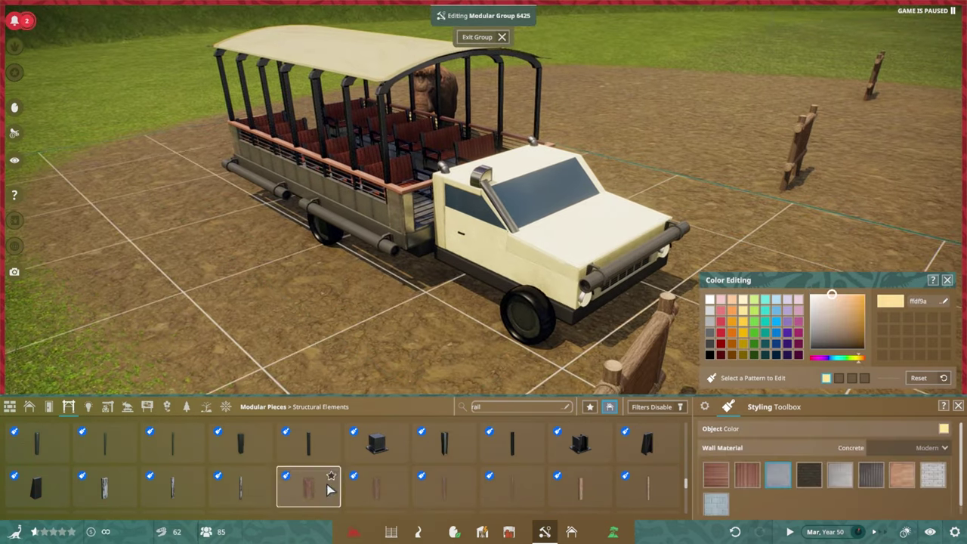
{"action": "left_click", "coordinate": [330, 490]}
{"action": "left_click", "coordinate": [704, 407]}
{"action": "scroll", "coordinate": [566, 274], "scroll_direction": "up", "scroll_amount": 5}
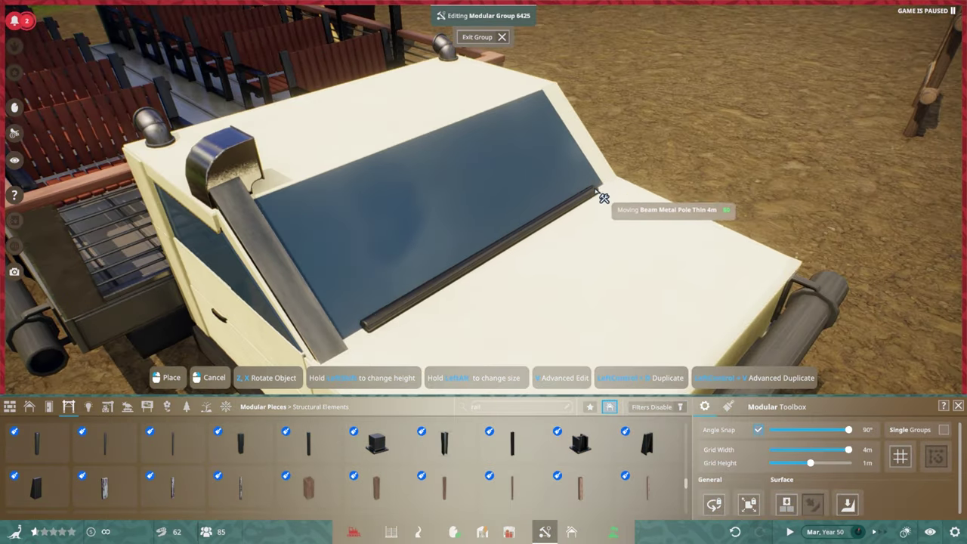
{"action": "left_click", "coordinate": [604, 198]}
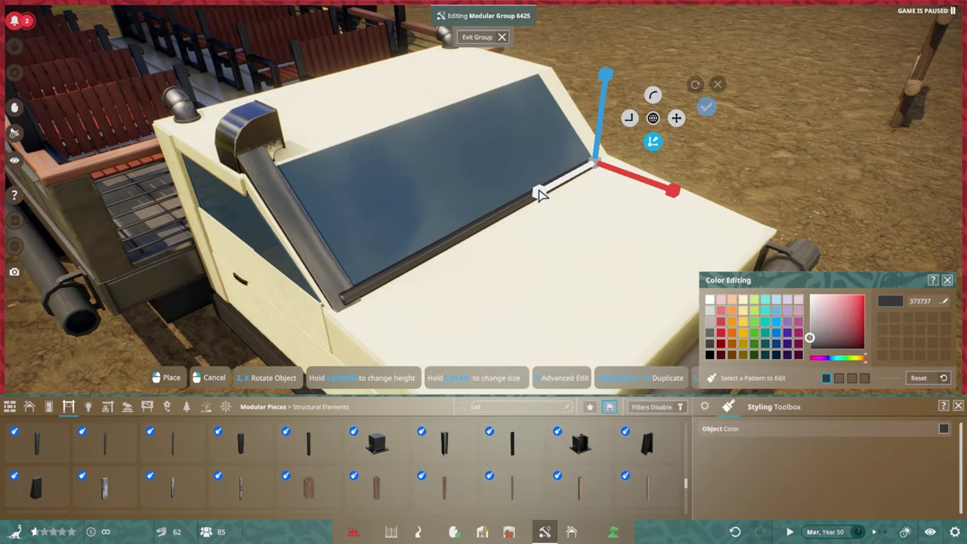
{"action": "key", "text": "ctrl+d"}
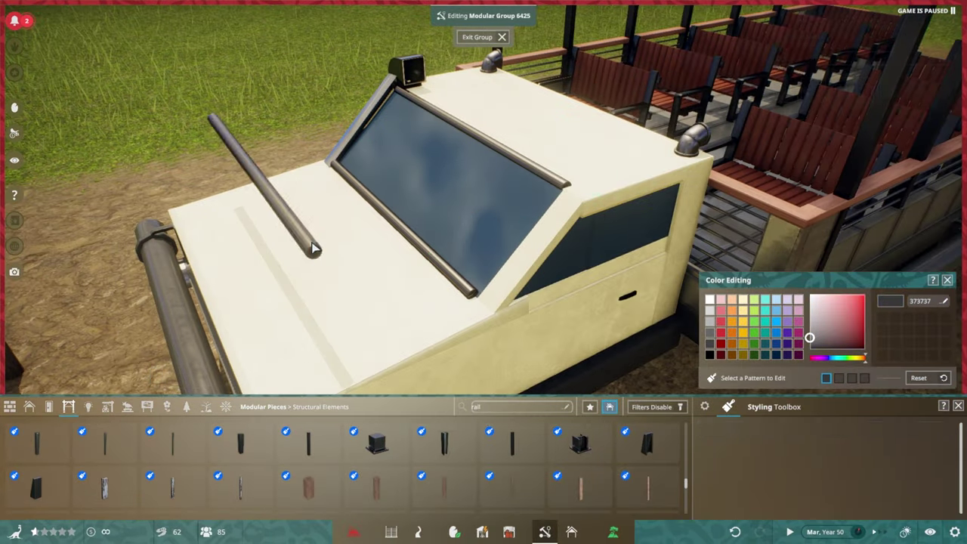
{"action": "left_click", "coordinate": [315, 249]}
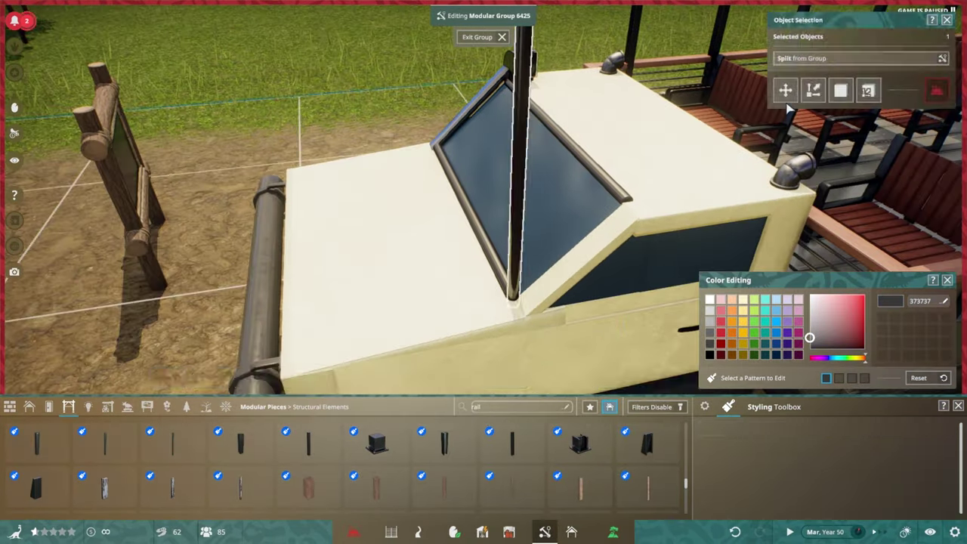
{"action": "left_click", "coordinate": [787, 93]}
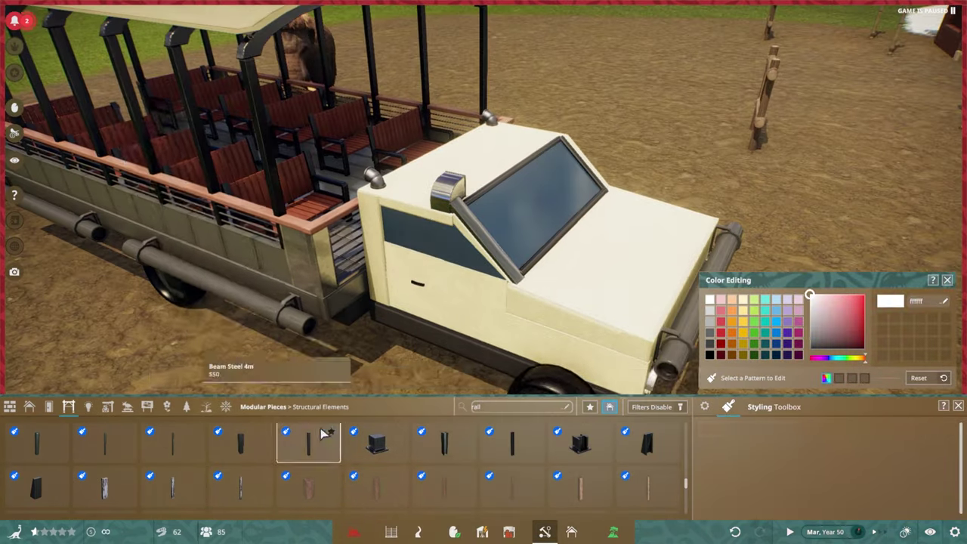
Stand another thin metal pole on the cab roof as an antenna.
{"action": "left_click", "coordinate": [308, 442]}
{"action": "left_click", "coordinate": [248, 348]}
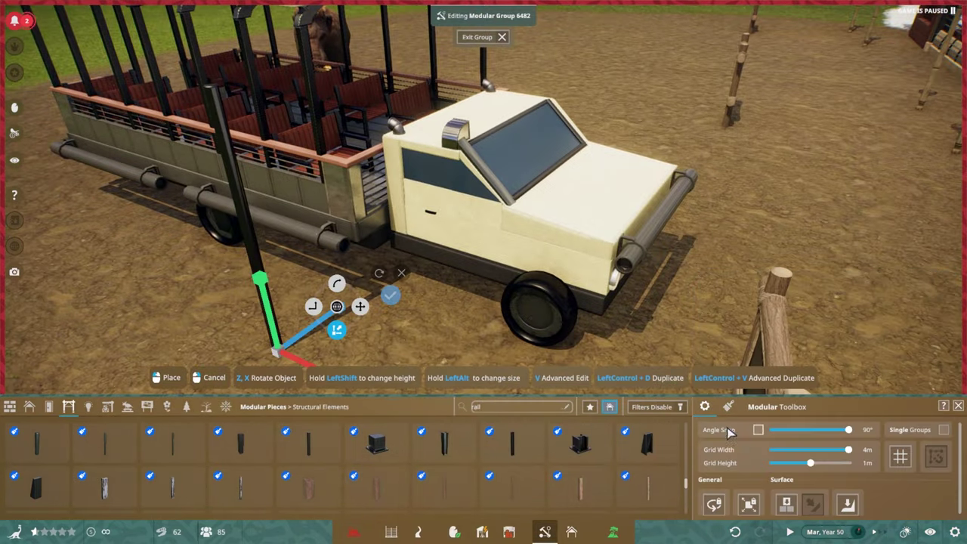
{"action": "key", "text": "q"}
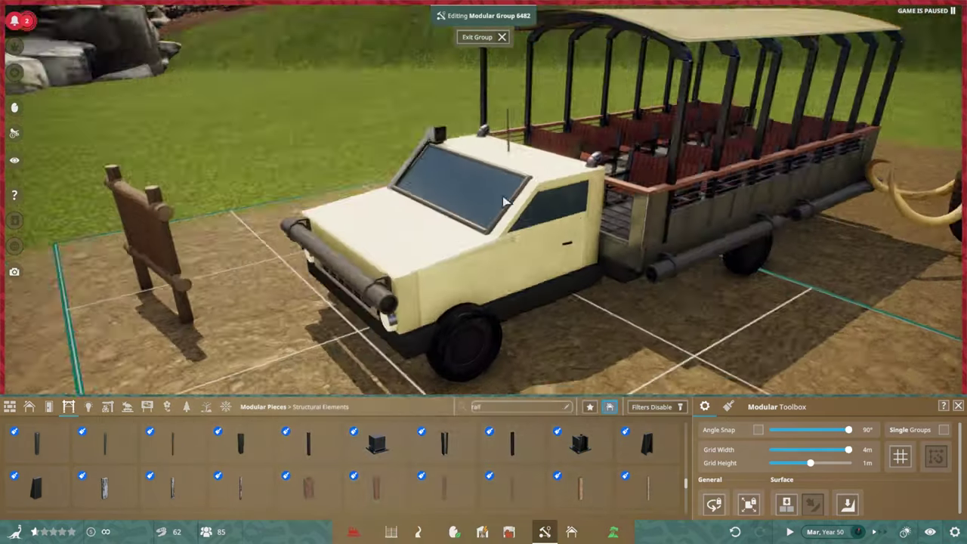
{"action": "left_click", "coordinate": [552, 230]}
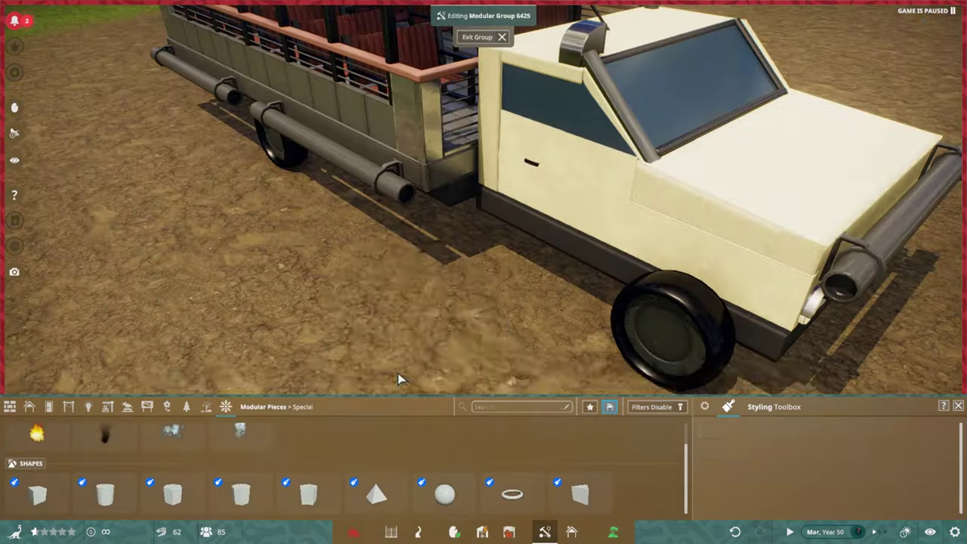
{"action": "left_click", "coordinate": [445, 494]}
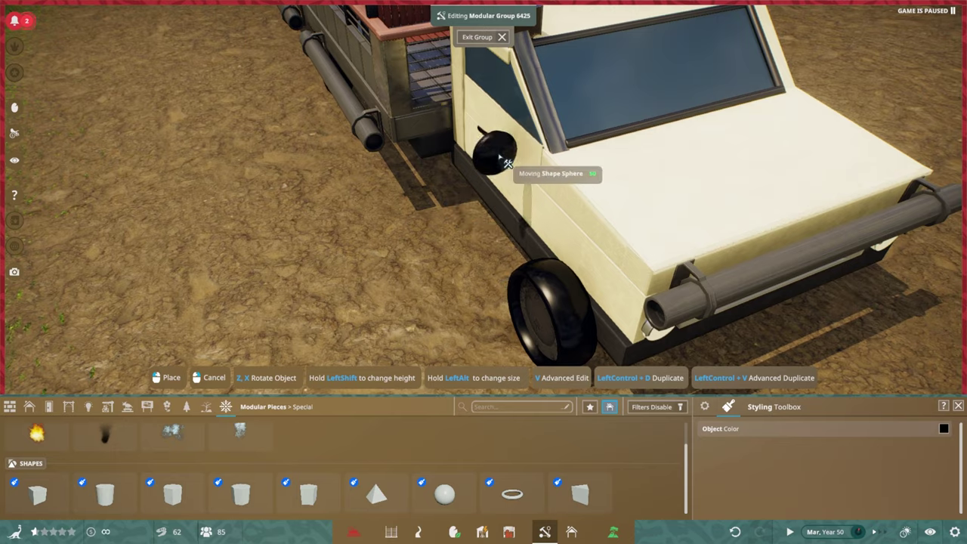
Place flattened black Shape Sphere wing mirrors on both cab sides beside the windshield.
{"action": "left_click", "coordinate": [491, 219]}
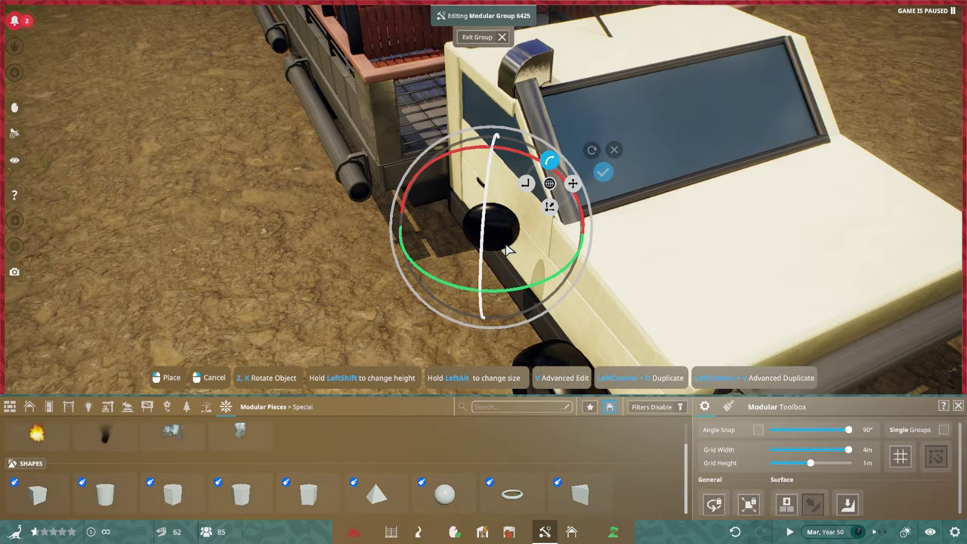
{"action": "key", "text": "Tab"}
{"action": "left_click", "coordinate": [510, 286]}
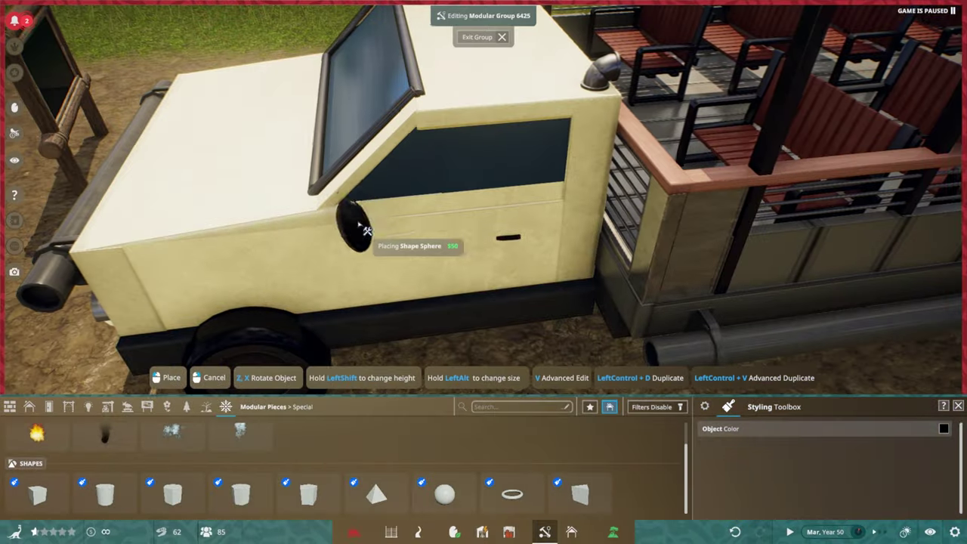
{"action": "left_click", "coordinate": [362, 209]}
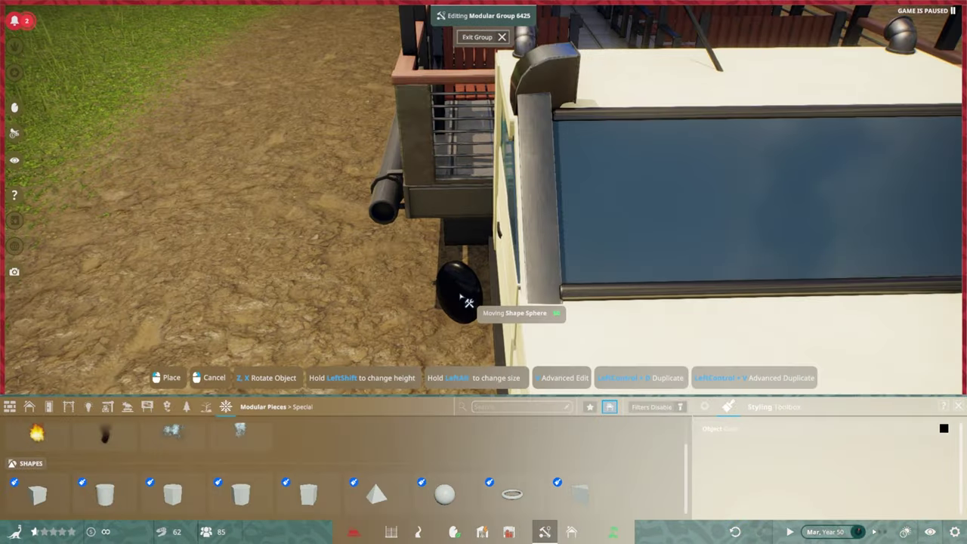
{"action": "left_click", "coordinate": [601, 294]}
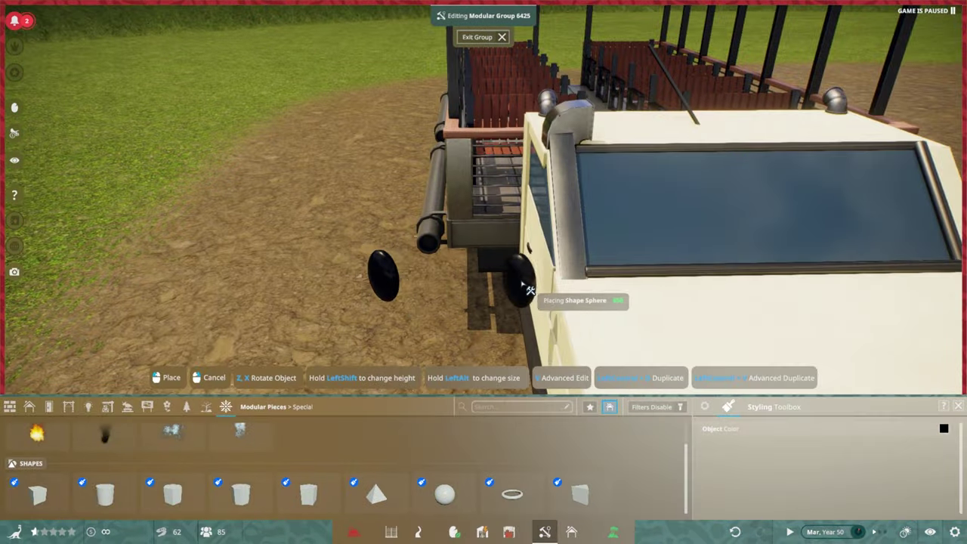
{"action": "left_click", "coordinate": [521, 283]}
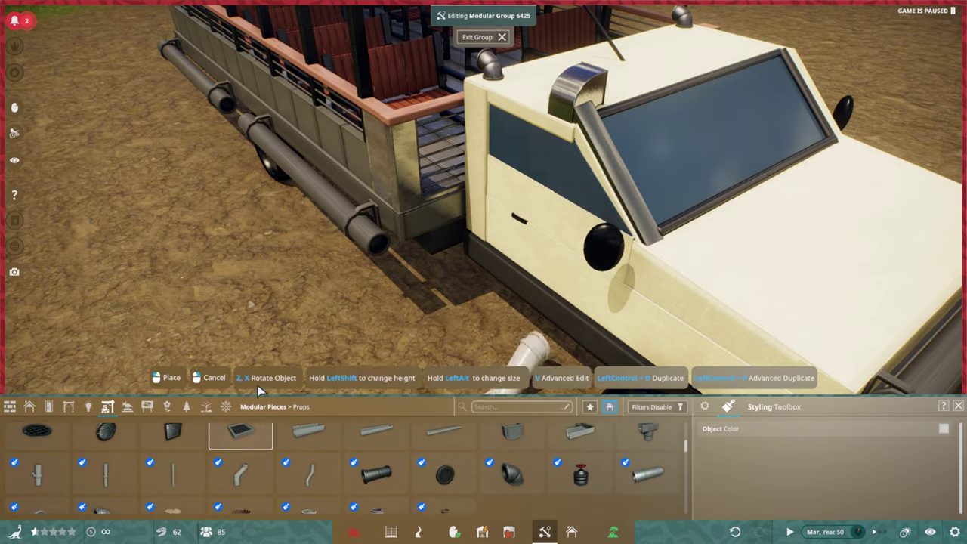
Mount the dark sphere mirror on an angled pipe arm on the cab door.
{"action": "left_click", "coordinate": [294, 316]}
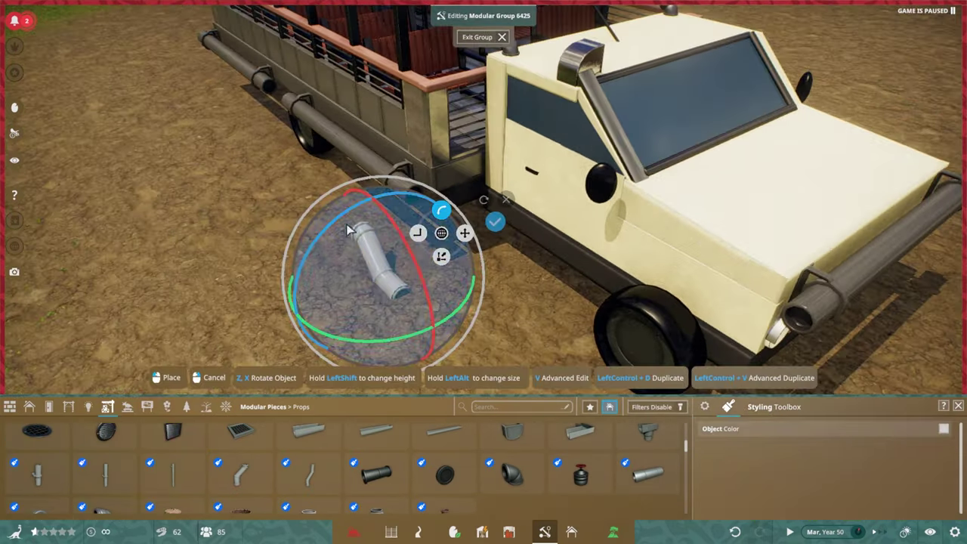
{"action": "left_click", "coordinate": [350, 324]}
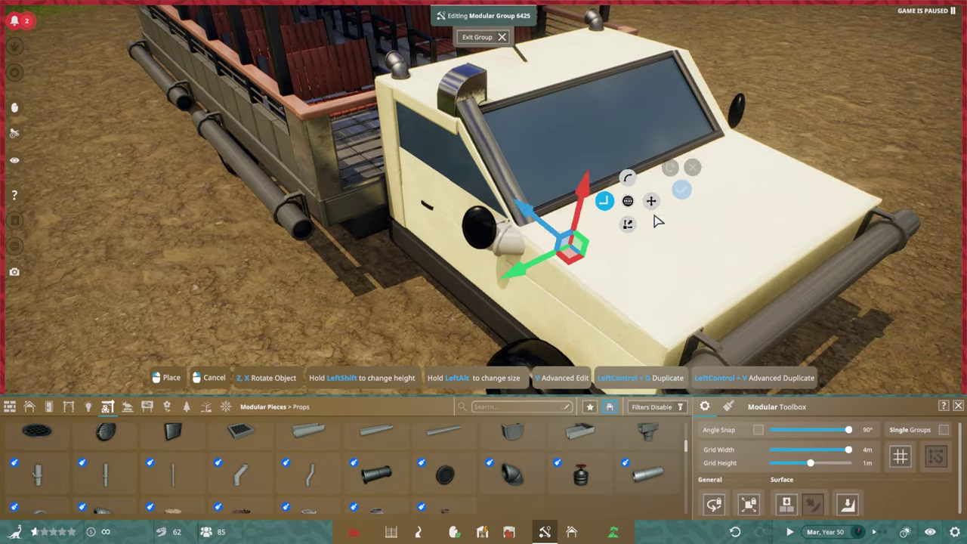
{"action": "left_click", "coordinate": [652, 200]}
{"action": "left_click", "coordinate": [481, 294]}
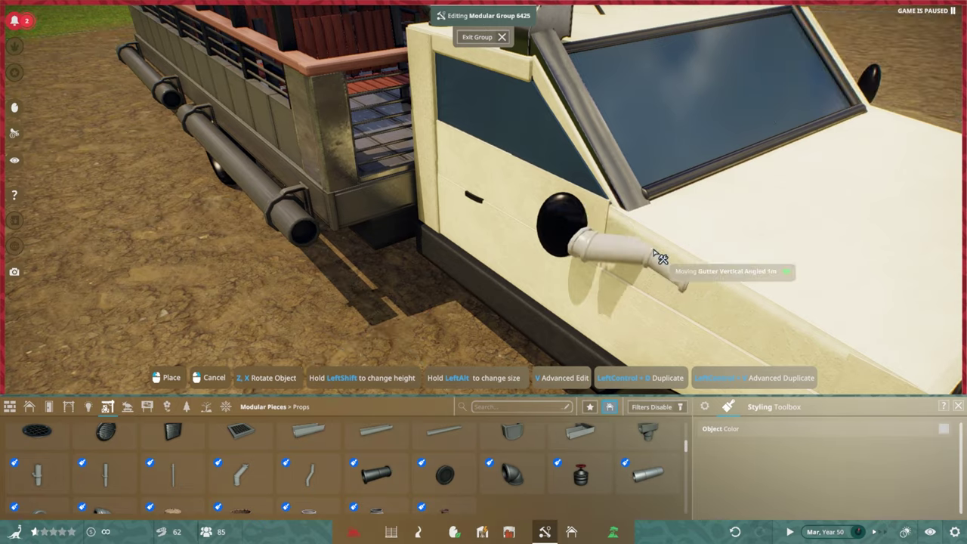
{"action": "left_click", "coordinate": [746, 170]}
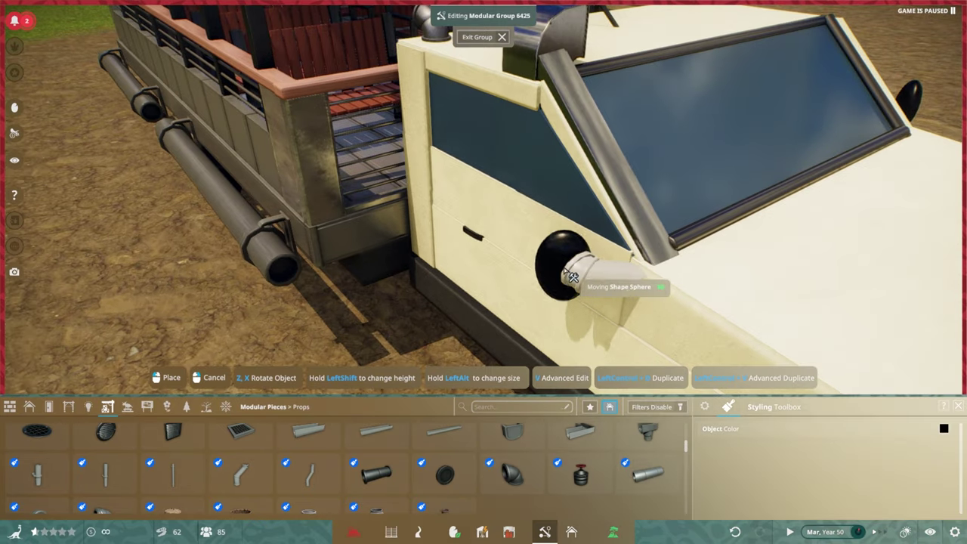
{"action": "left_click", "coordinate": [561, 270]}
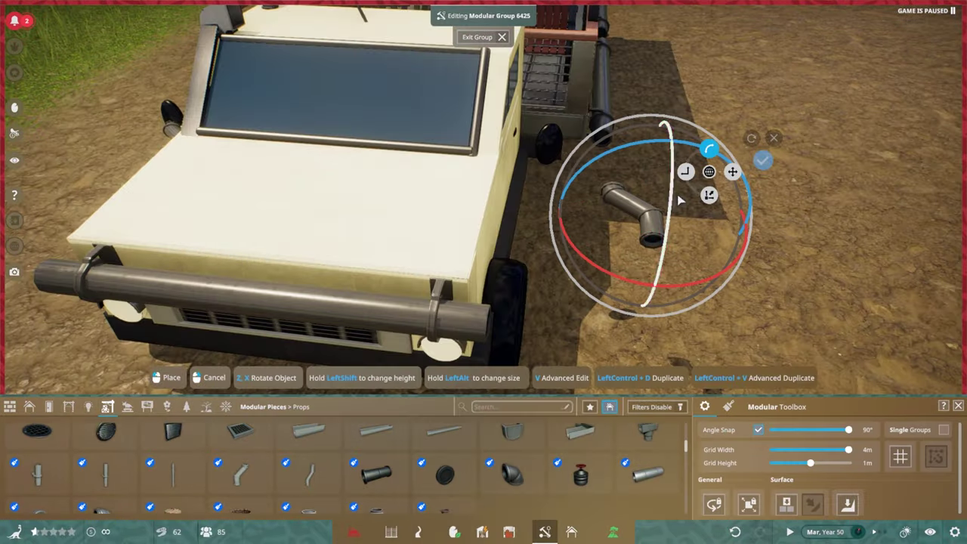
{"action": "left_click", "coordinate": [679, 199]}
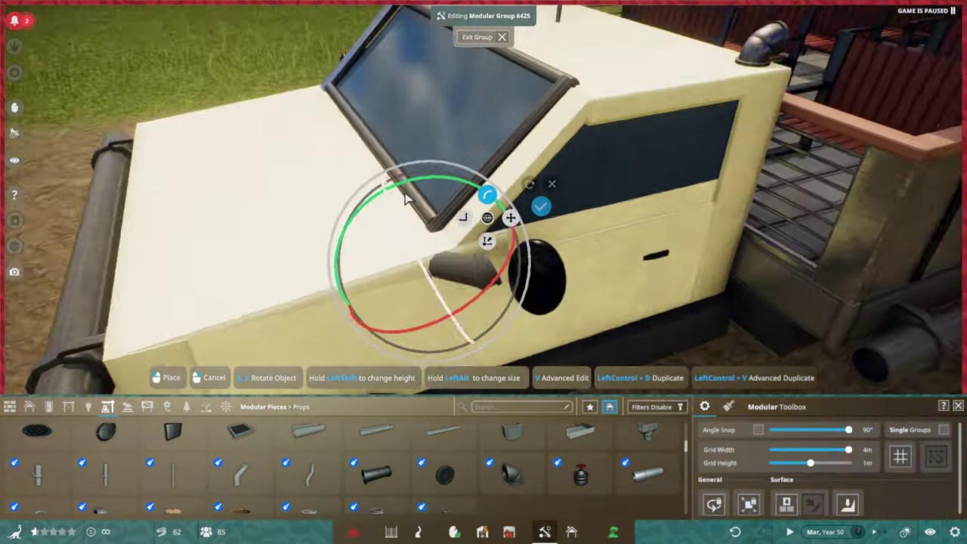
{"action": "left_click", "coordinate": [508, 242]}
{"action": "left_click", "coordinate": [504, 242]}
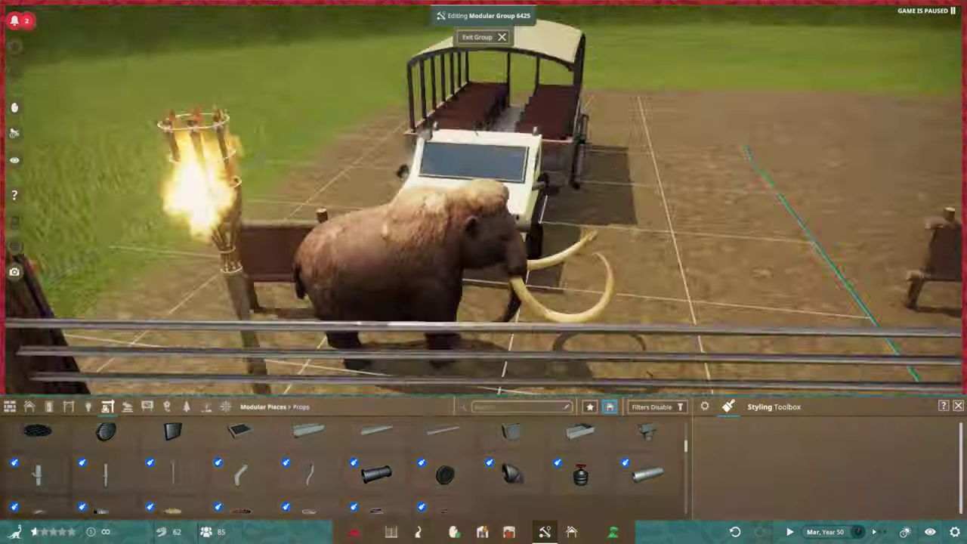
Reselect the whole truck group and return to editing it.
{"action": "key", "text": "Escape"}
{"action": "left_click", "coordinate": [820, 220]}
{"action": "left_click", "coordinate": [594, 188]}
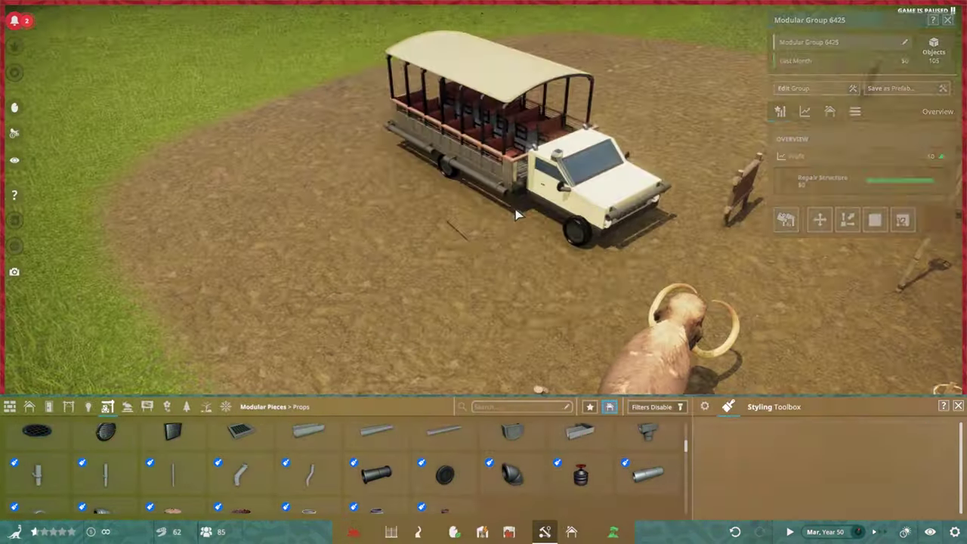
{"action": "key", "text": "Escape"}
{"action": "double_click", "coordinate": [492, 199]}
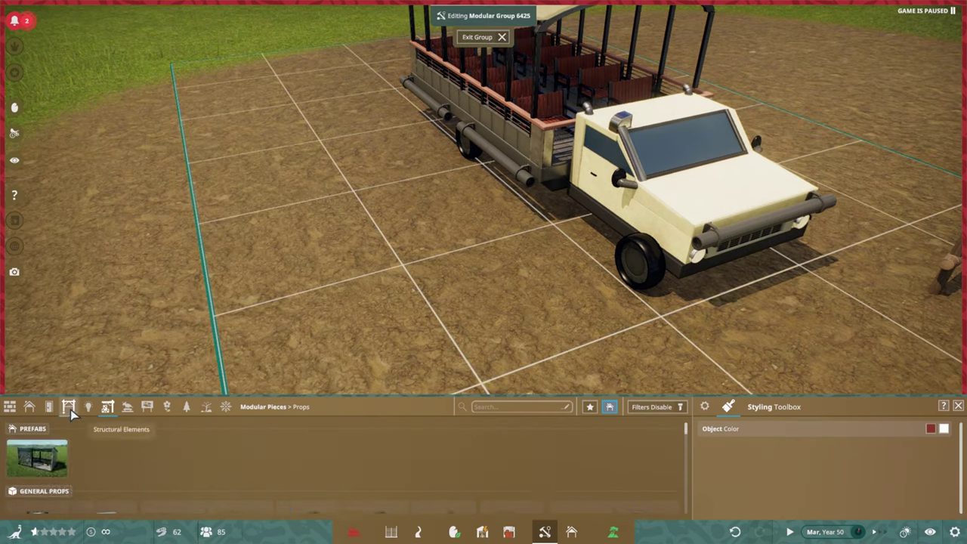
Place a Beam Metal Pole Thin 4m along the bottom edge of the cab window.
{"action": "left_click", "coordinate": [174, 474]}
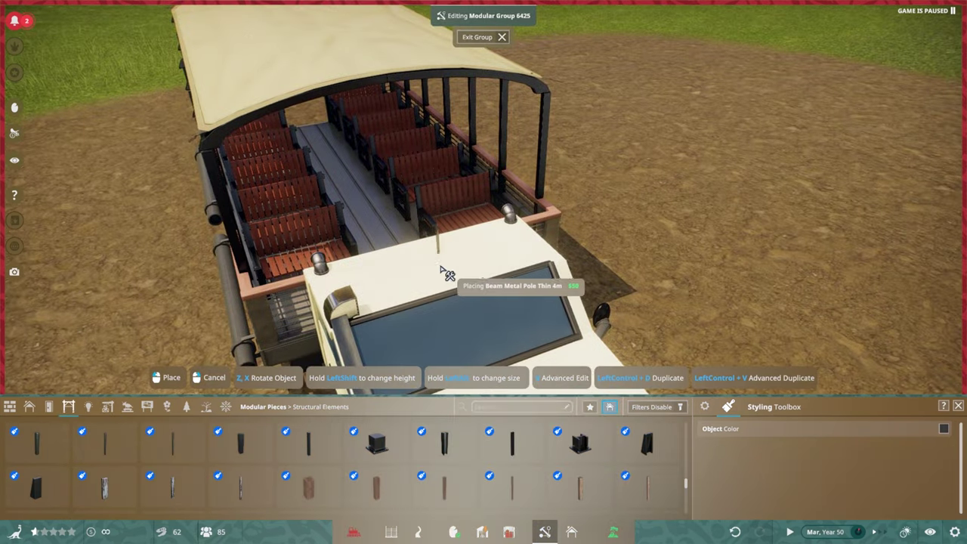
{"action": "left_click", "coordinate": [546, 212]}
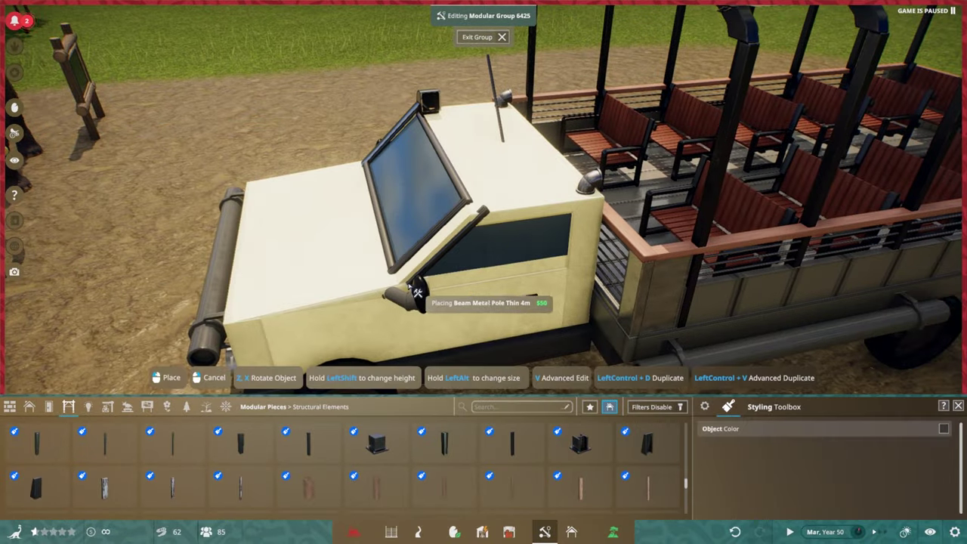
{"action": "left_click", "coordinate": [412, 291]}
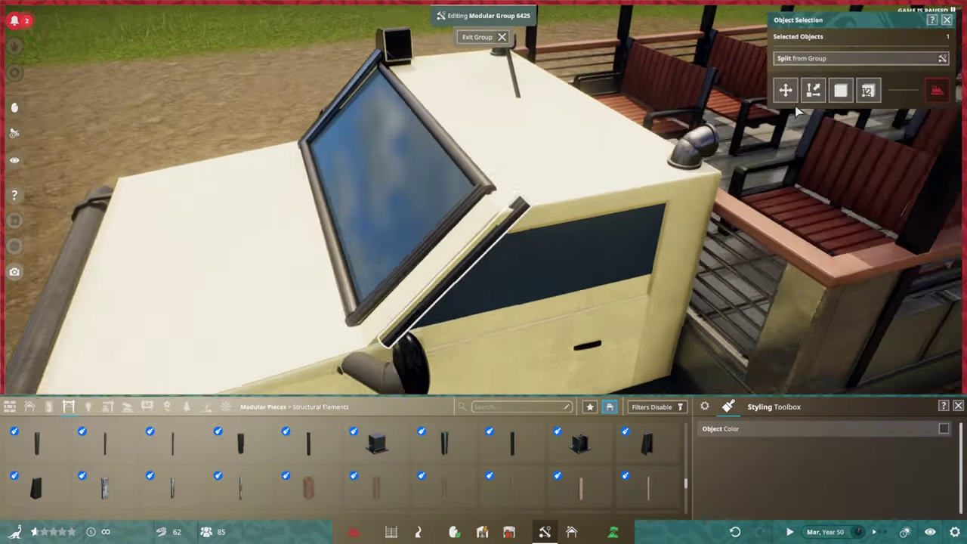
{"action": "key", "text": "v"}
{"action": "left_click", "coordinate": [544, 262]}
{"action": "left_click", "coordinate": [463, 217]}
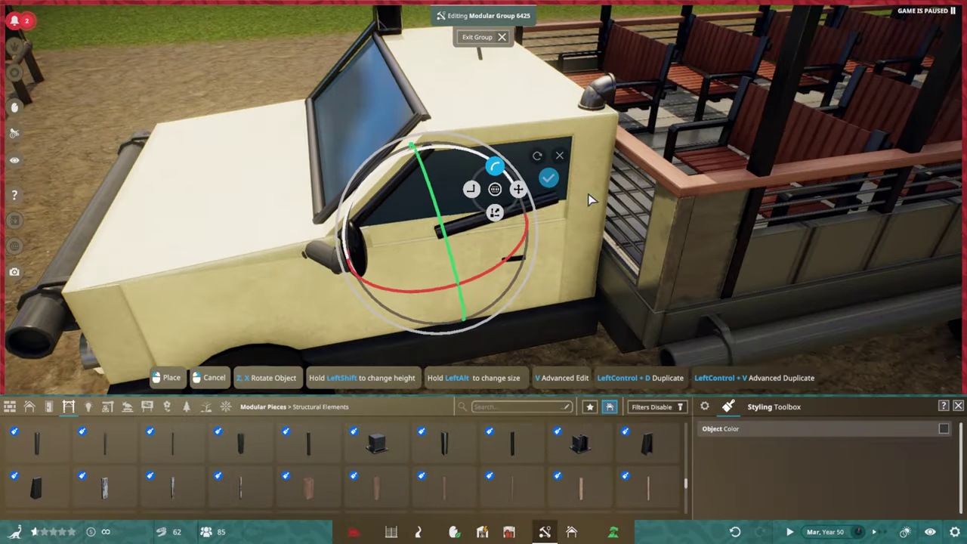
{"action": "left_click", "coordinate": [519, 189]}
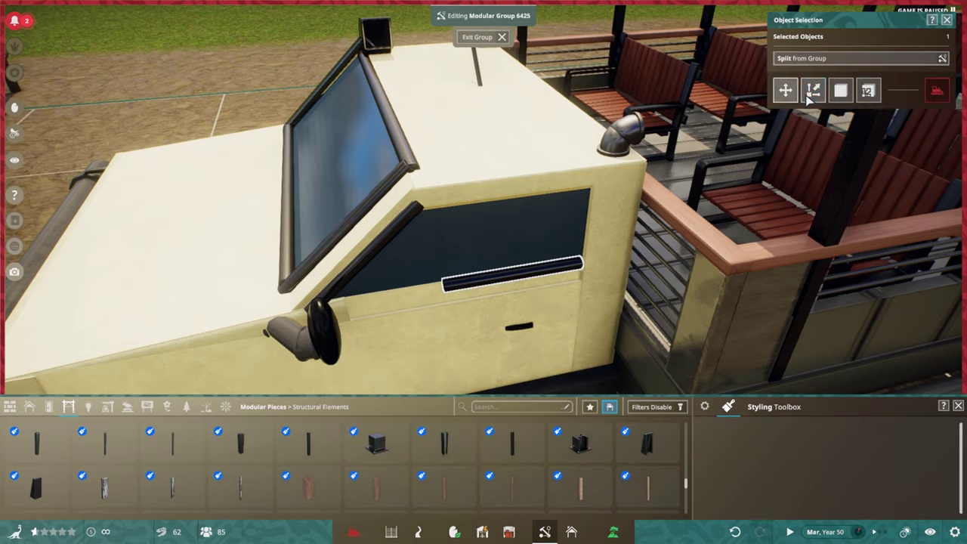
{"action": "left_click", "coordinate": [813, 91]}
{"action": "left_click", "coordinate": [419, 240]}
{"action": "left_click", "coordinate": [356, 209]}
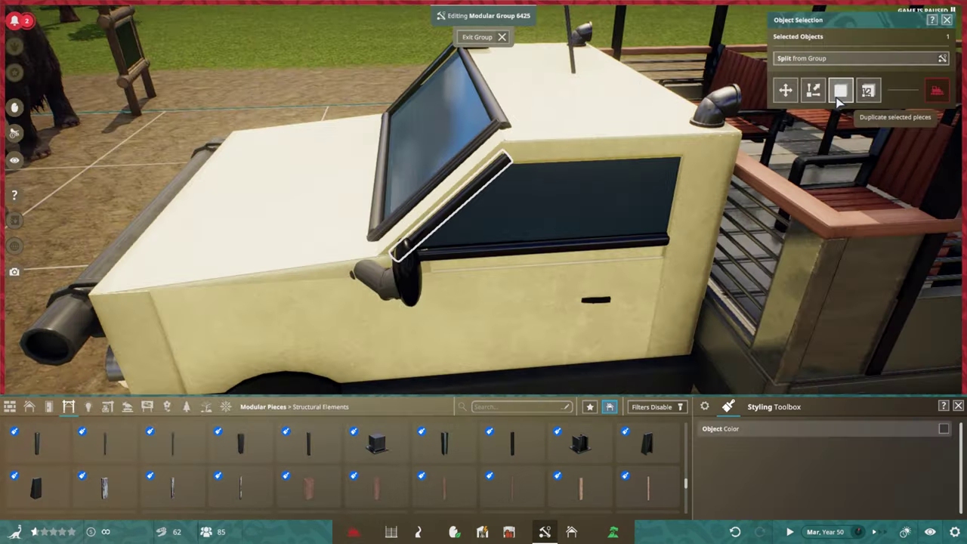
Duplicate the trim pole for the top of the door and the windshield edge.
{"action": "key", "text": "ctrl+d"}
{"action": "left_click", "coordinate": [506, 162]}
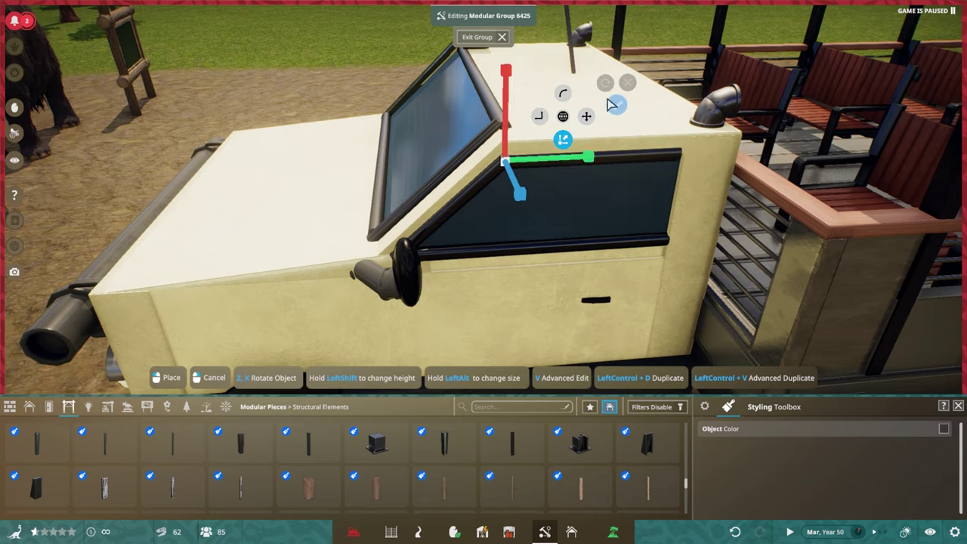
{"action": "key", "text": "Tab"}
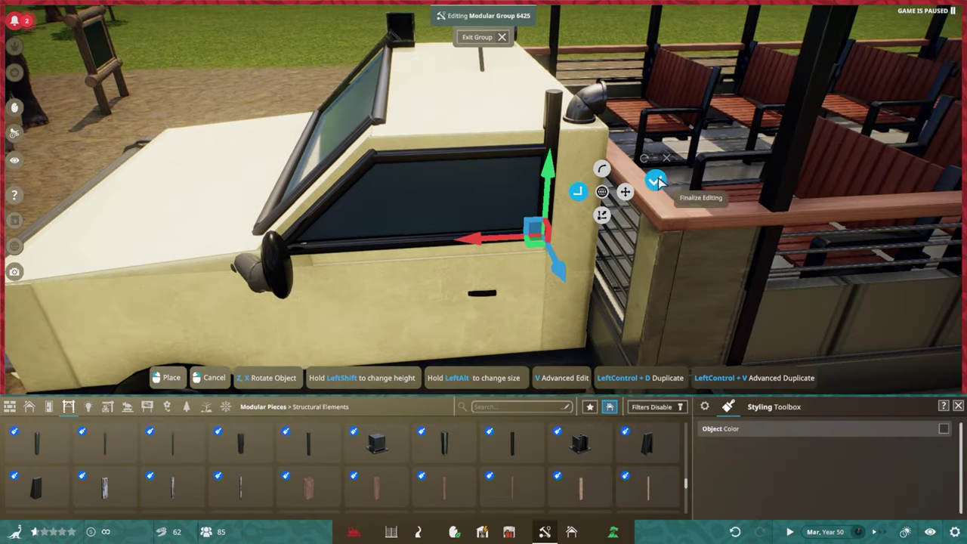
{"action": "key", "text": "ctrl+d"}
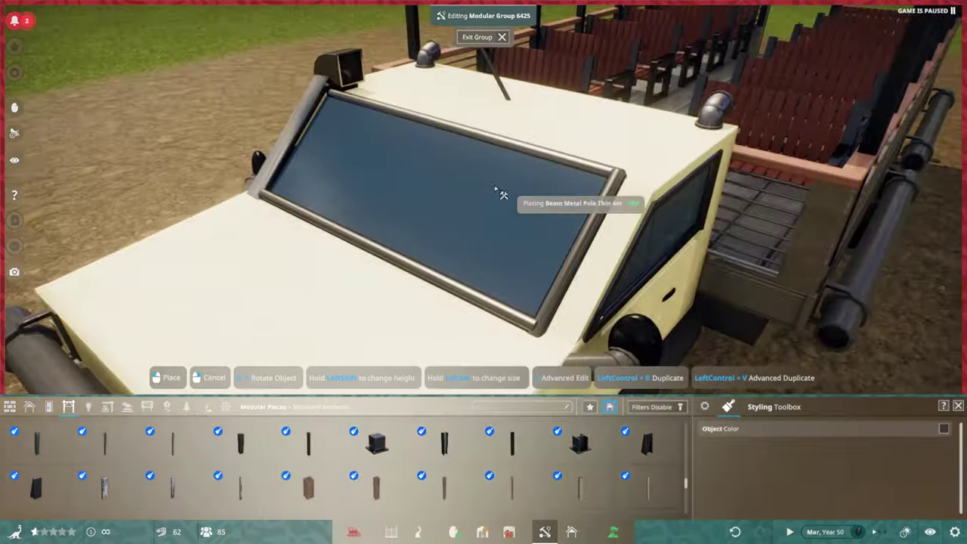
{"action": "left_click", "coordinate": [607, 312]}
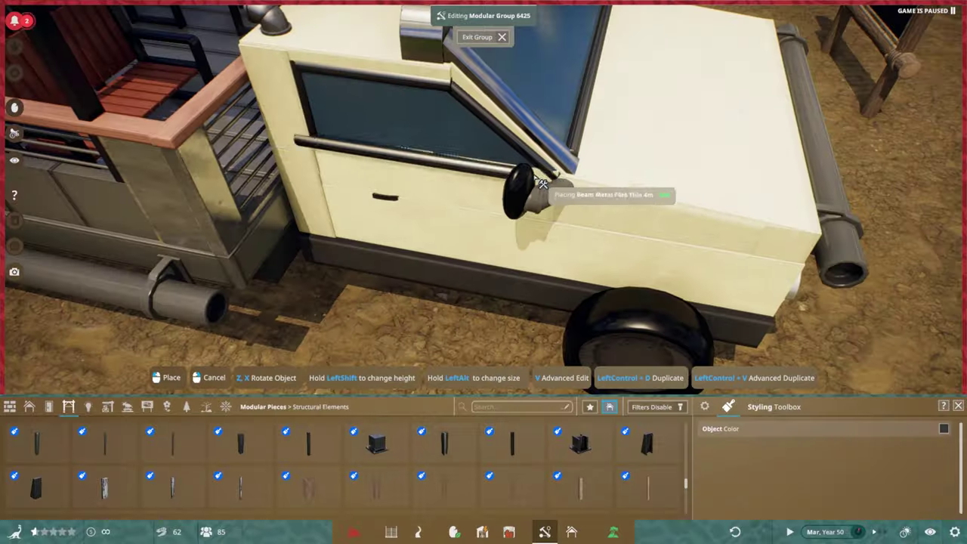
{"action": "left_click", "coordinate": [536, 186]}
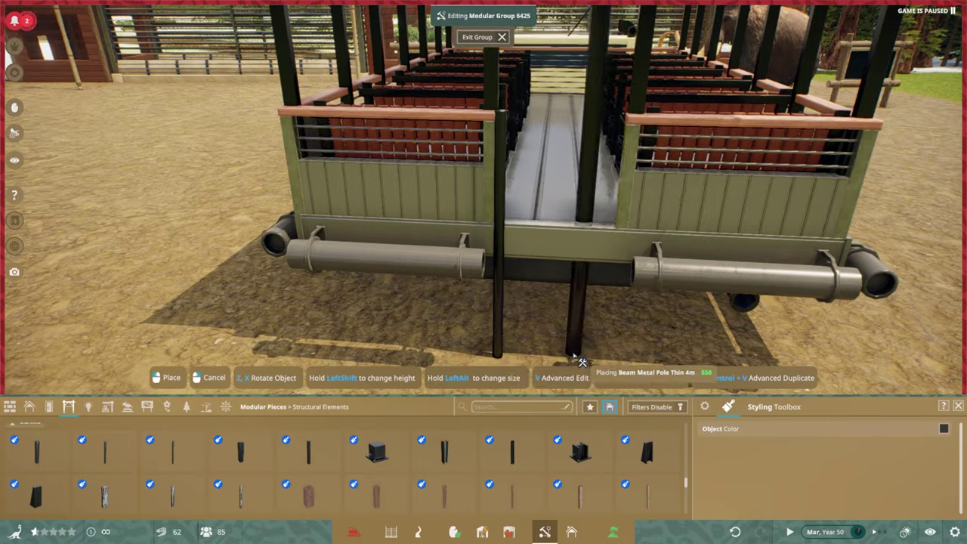
Move the rear pole to the entrance as the first ladder rung between the uprights.
{"action": "key", "text": "v"}
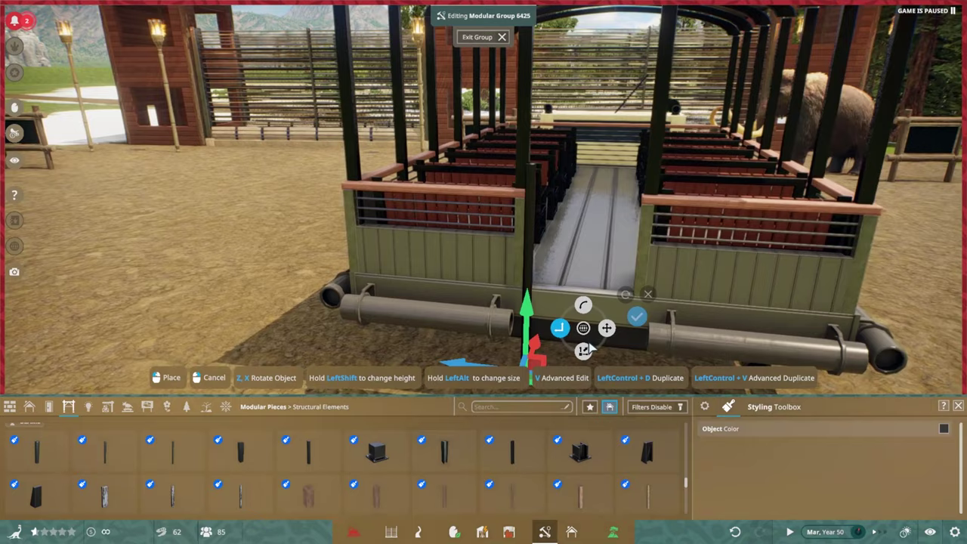
{"action": "left_click", "coordinate": [637, 315]}
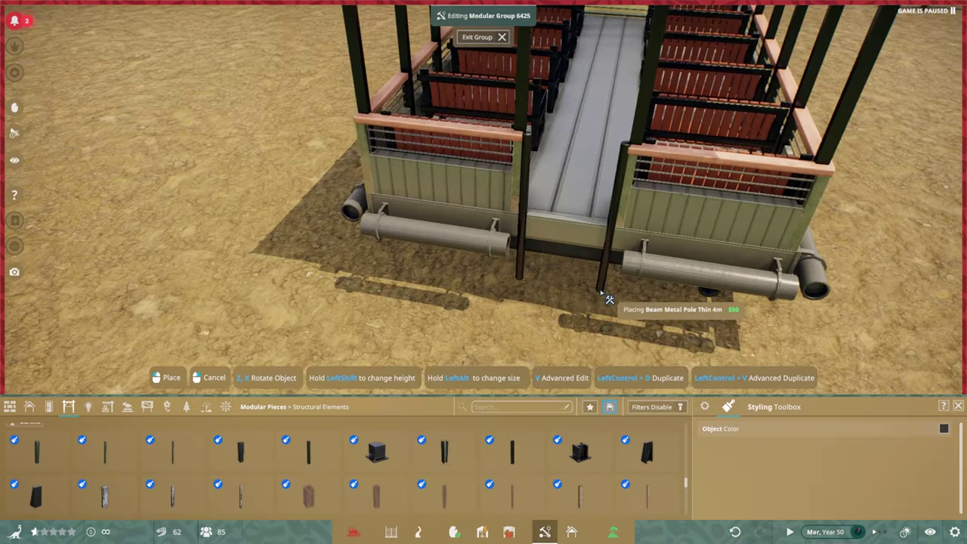
{"action": "left_click", "coordinate": [944, 428]}
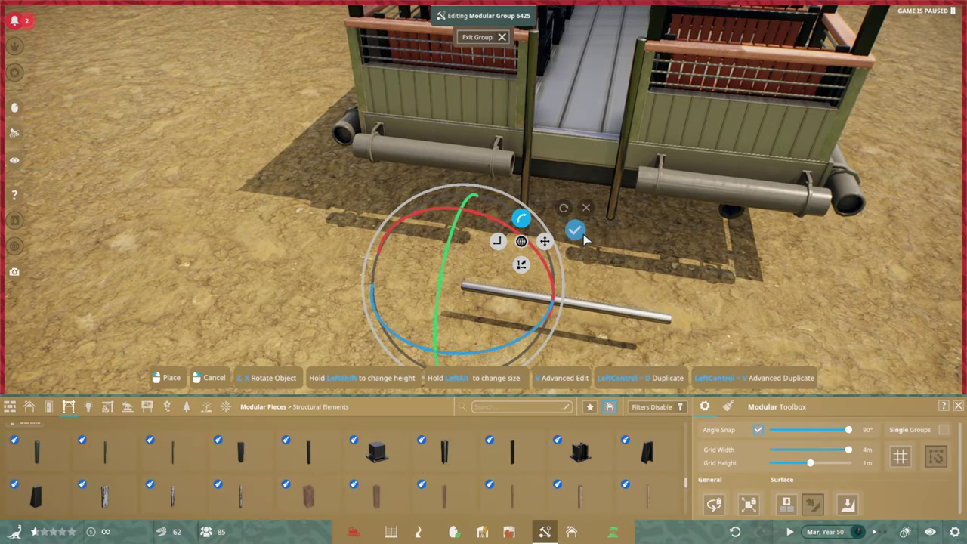
{"action": "left_click", "coordinate": [545, 241]}
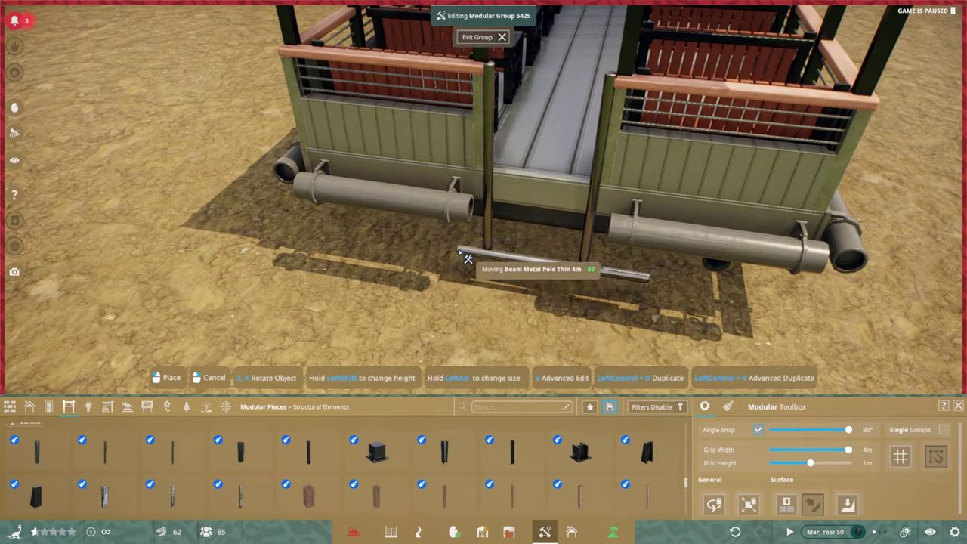
{"action": "left_click", "coordinate": [511, 263]}
{"action": "scroll", "coordinate": [415, 125], "scroll_direction": "up", "scroll_amount": 3}
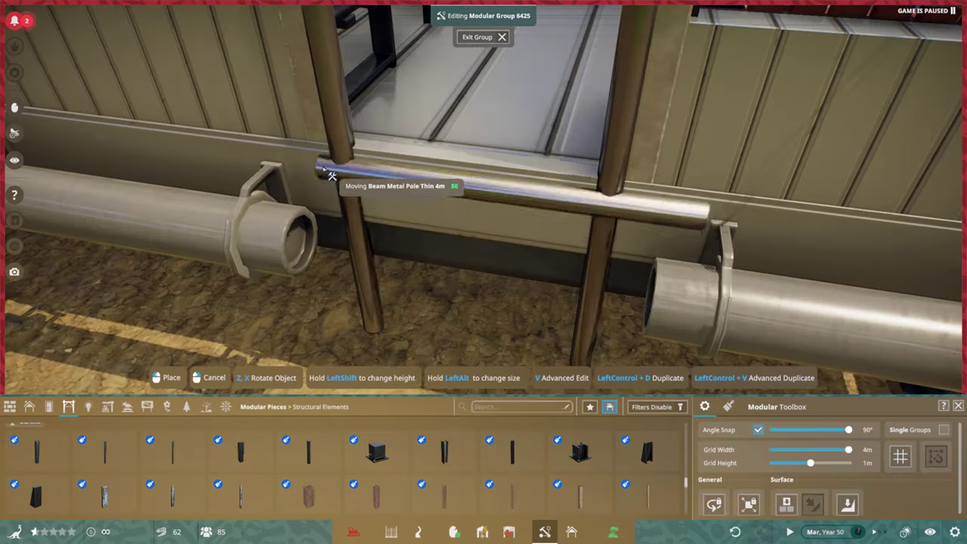
{"action": "left_click", "coordinate": [332, 188]}
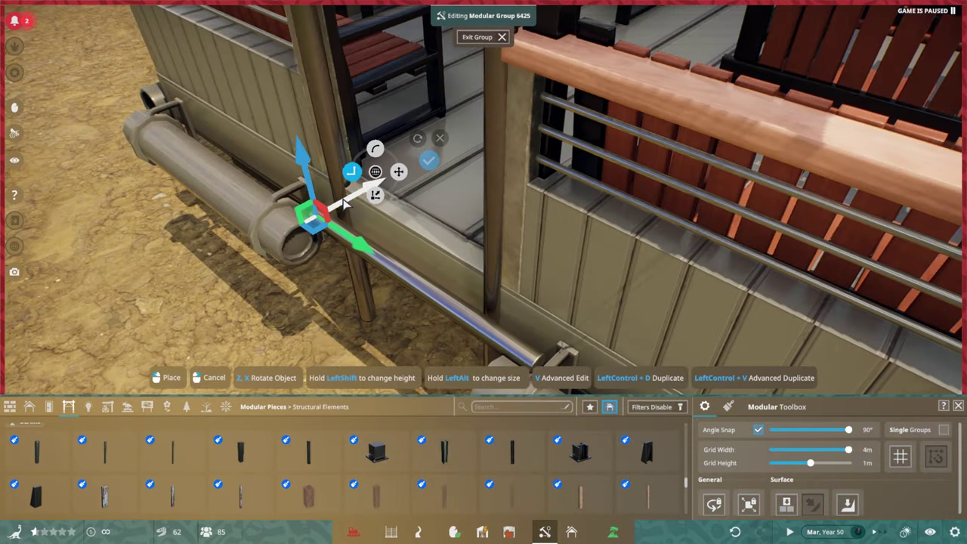
Add another rung pole copy to the ladder.
{"action": "key", "text": "q"}
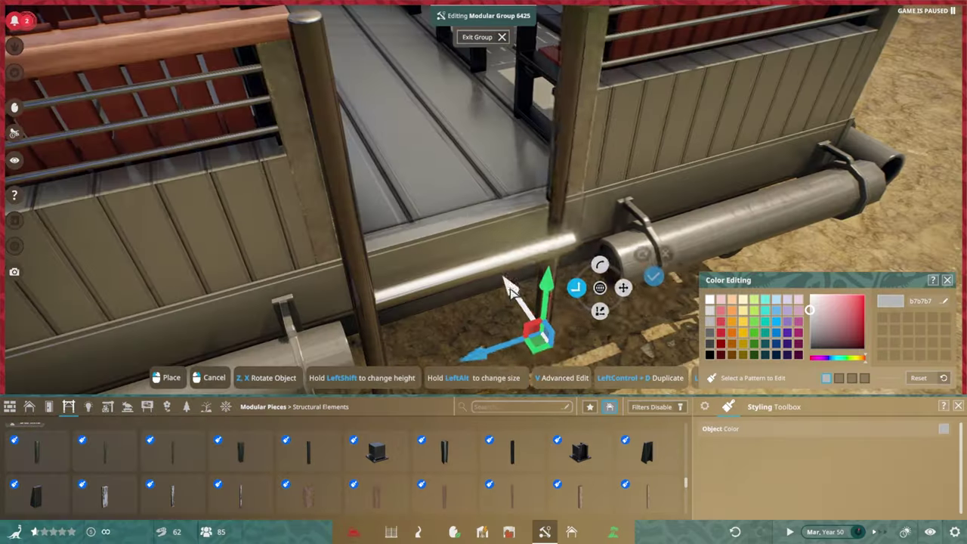
{"action": "left_click", "coordinate": [510, 287]}
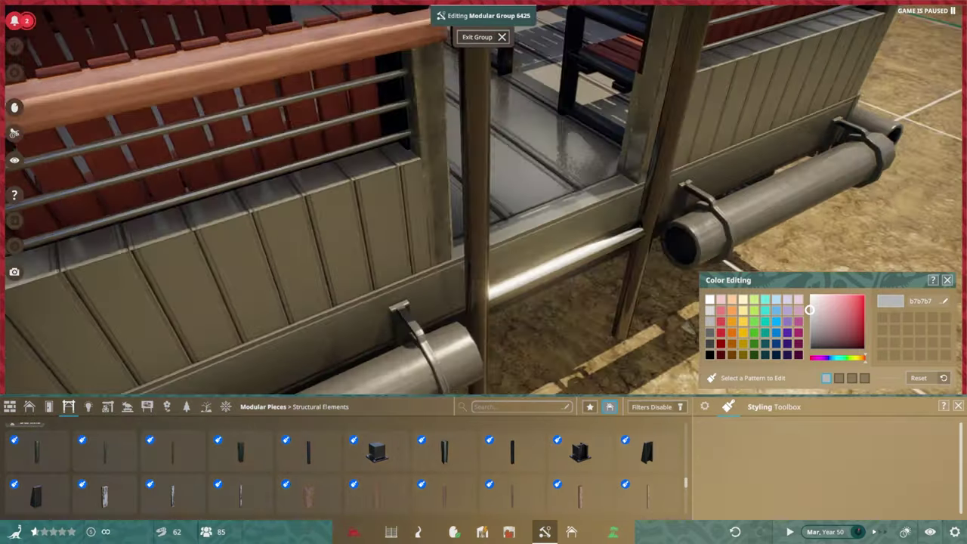
{"action": "key", "text": "q"}
{"action": "scroll", "coordinate": [427, 255], "scroll_direction": "down", "scroll_amount": 5}
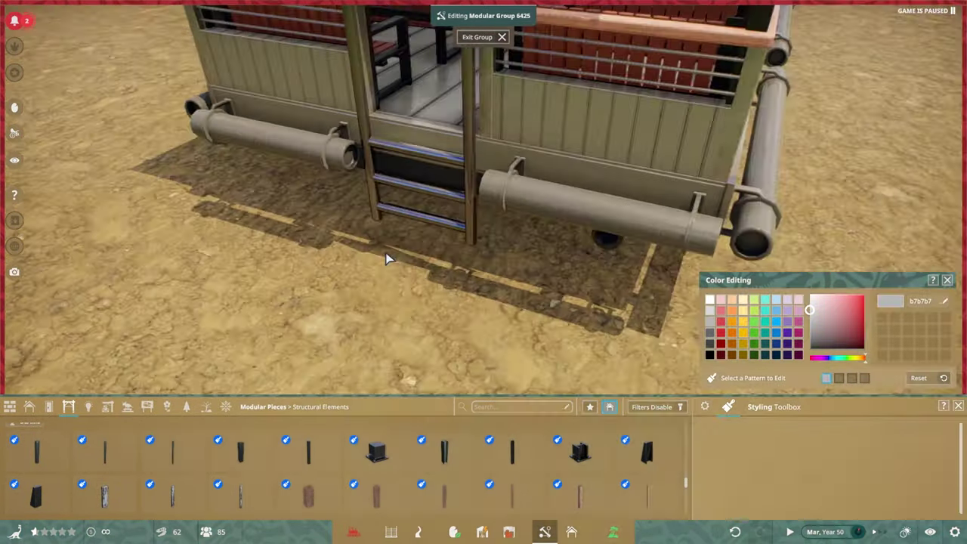
{"action": "key", "text": "q"}
{"action": "left_click", "coordinate": [551, 283]}
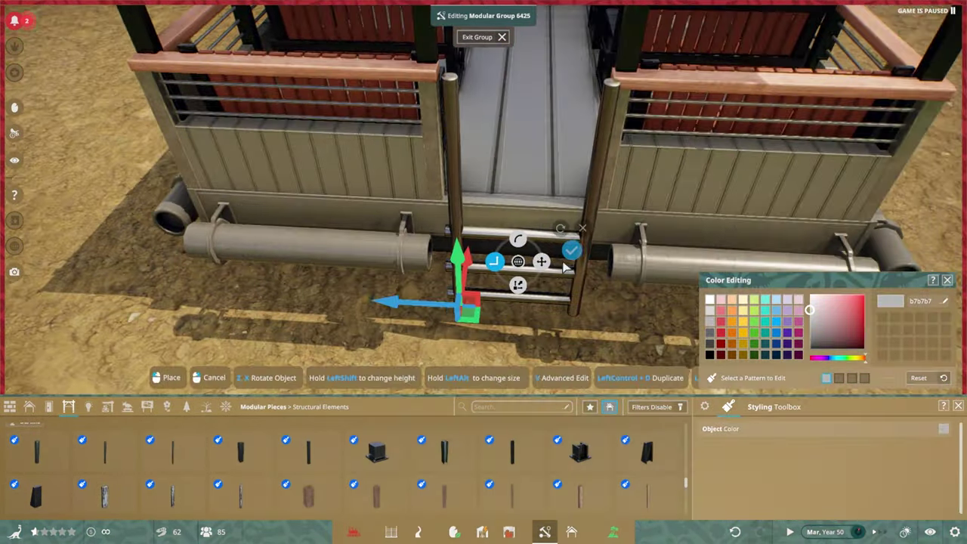
{"action": "key", "text": "q"}
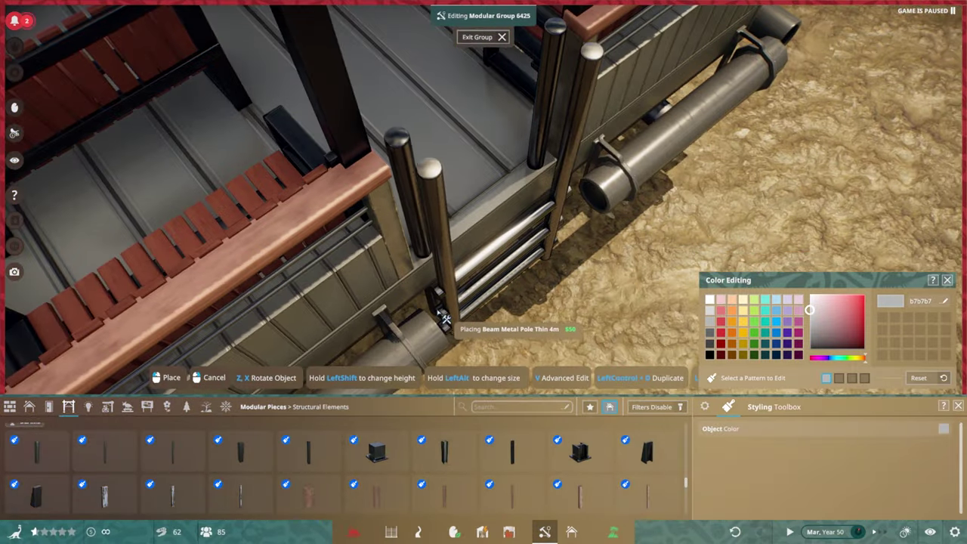
{"action": "right_click", "coordinate": [446, 319]}
{"action": "key", "text": "q"}
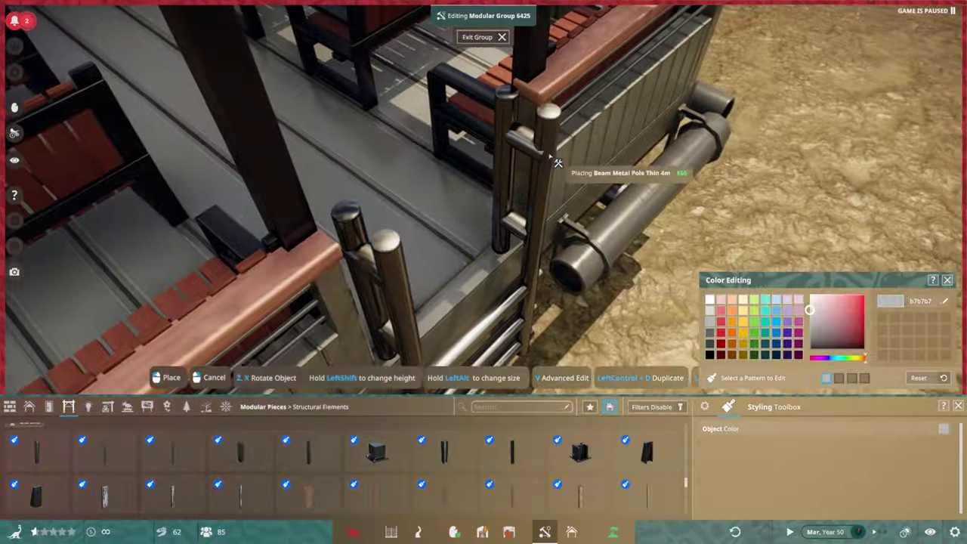
{"action": "right_click", "coordinate": [573, 157]}
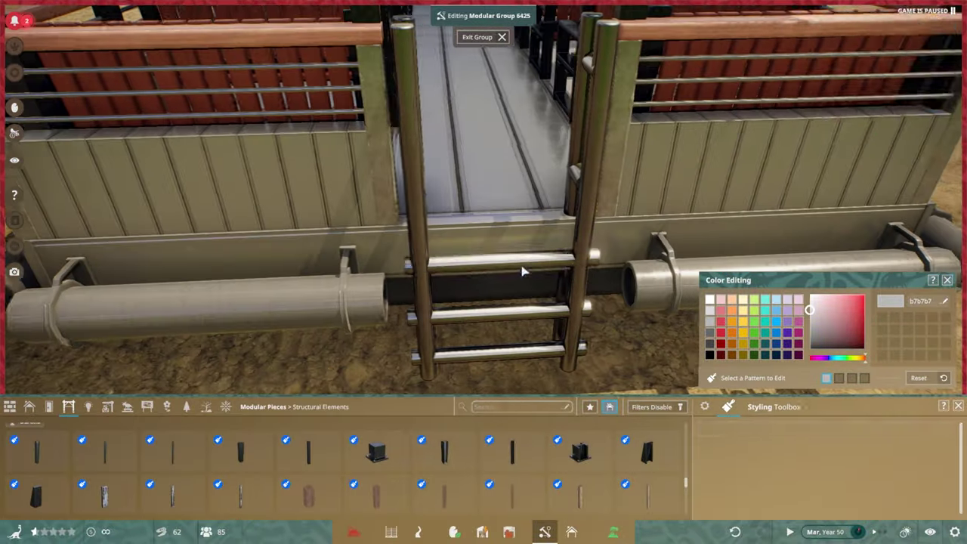
Check the finished ladder from around the truck and exit the truck group.
{"action": "left_click", "coordinate": [488, 262]}
{"action": "left_click", "coordinate": [536, 210]}
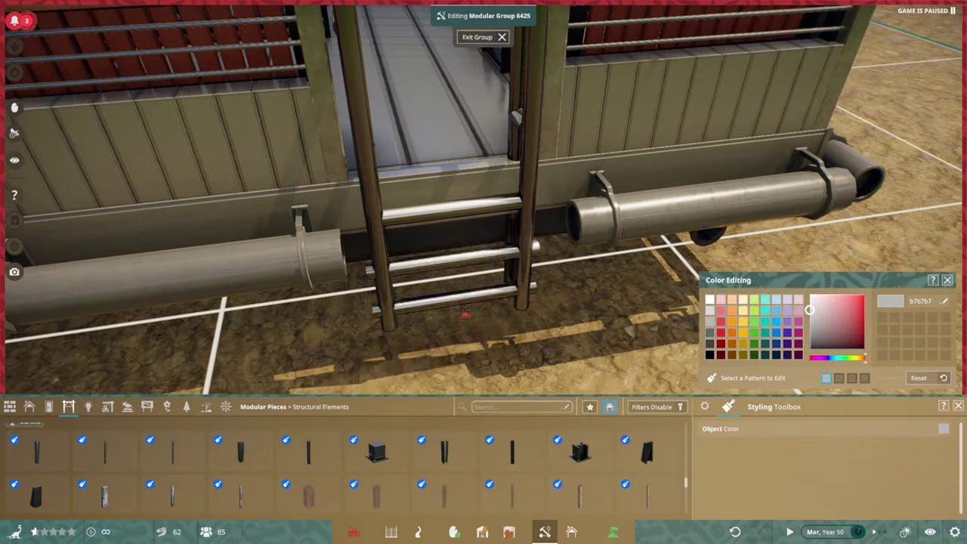
{"action": "key", "text": "q"}
{"action": "scroll", "coordinate": [479, 285], "scroll_direction": "down", "scroll_amount": 3}
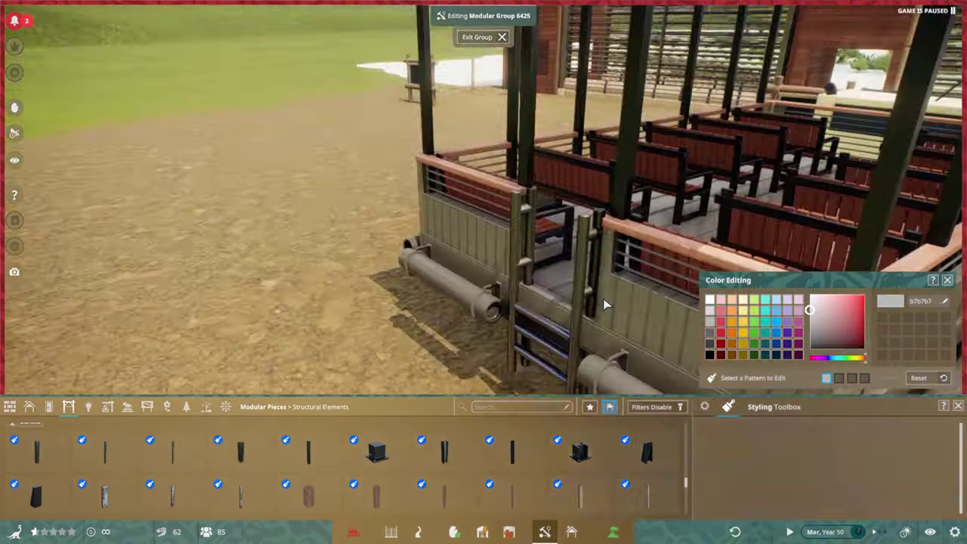
{"action": "scroll", "coordinate": [560, 168], "scroll_direction": "up", "scroll_amount": 4}
{"action": "scroll", "coordinate": [680, 197], "scroll_direction": "down", "scroll_amount": 6}
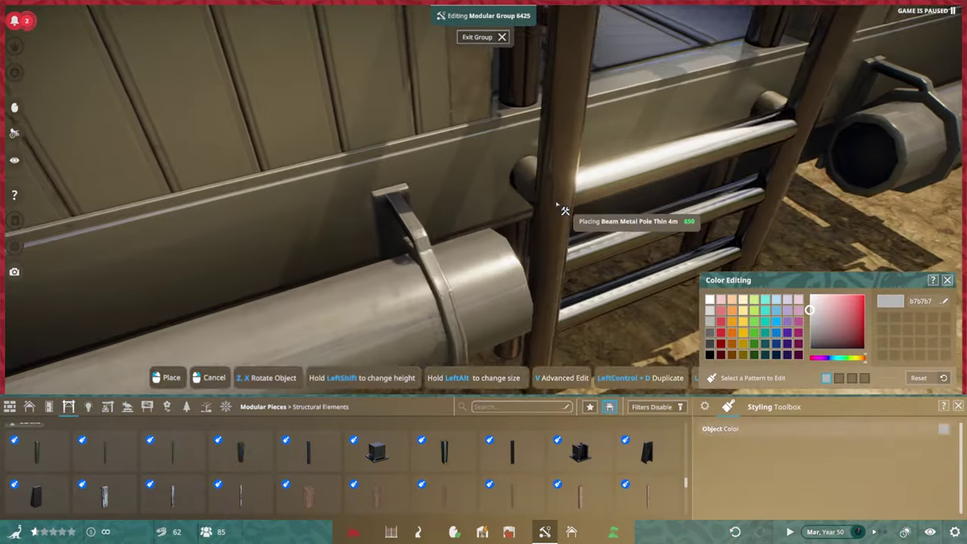
{"action": "key", "text": "Escape"}
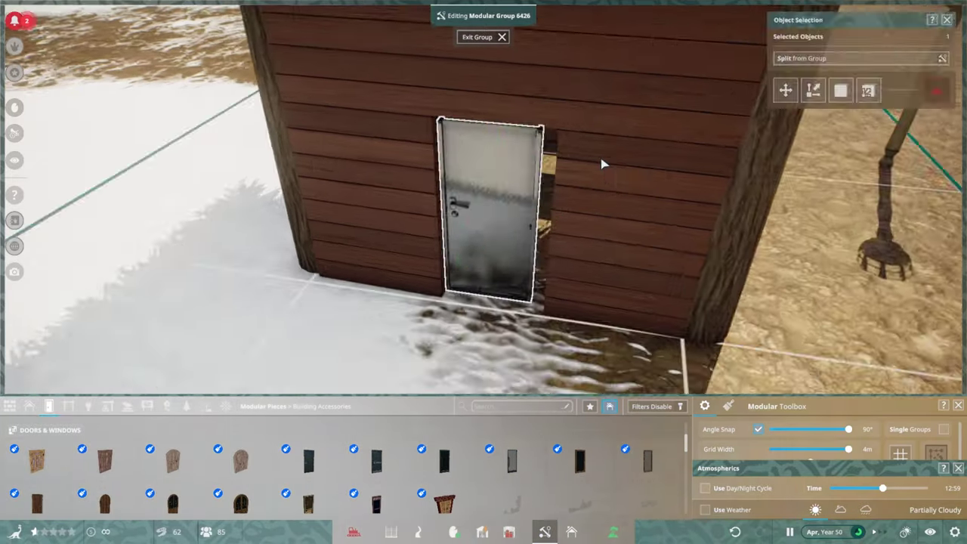
Move Door Backstage 1 to a new spot and slide Window Arid 5 along the tower wall.
{"action": "left_click", "coordinate": [507, 264]}
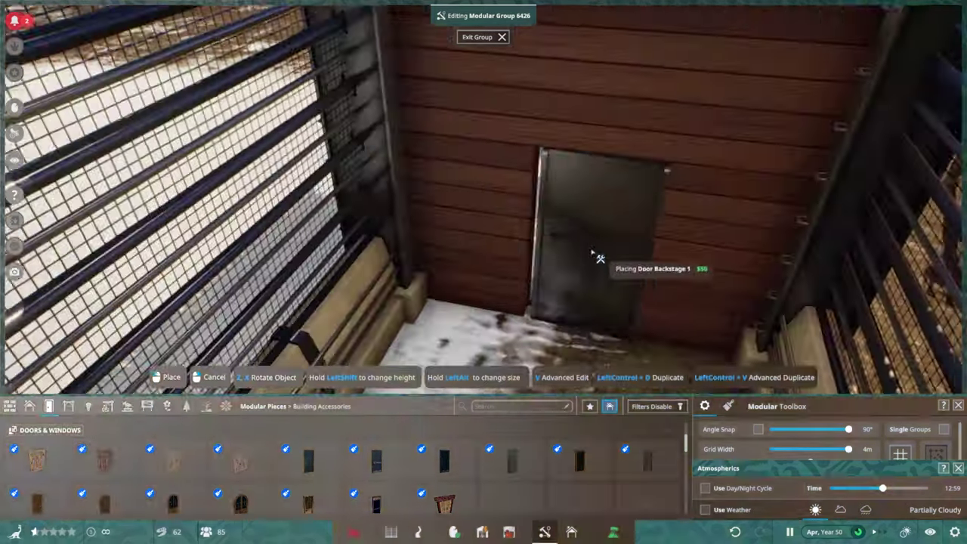
{"action": "left_click", "coordinate": [563, 349]}
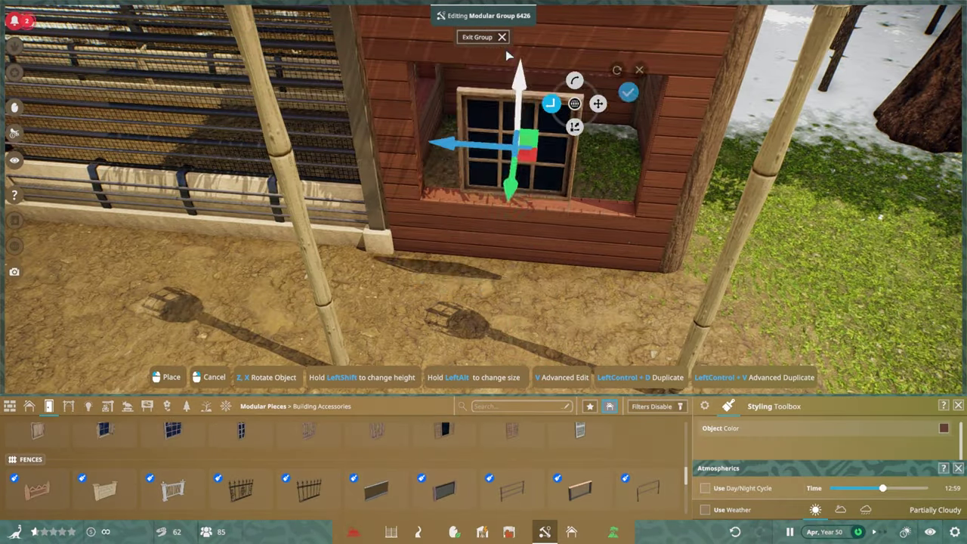
{"action": "left_click", "coordinate": [602, 107]}
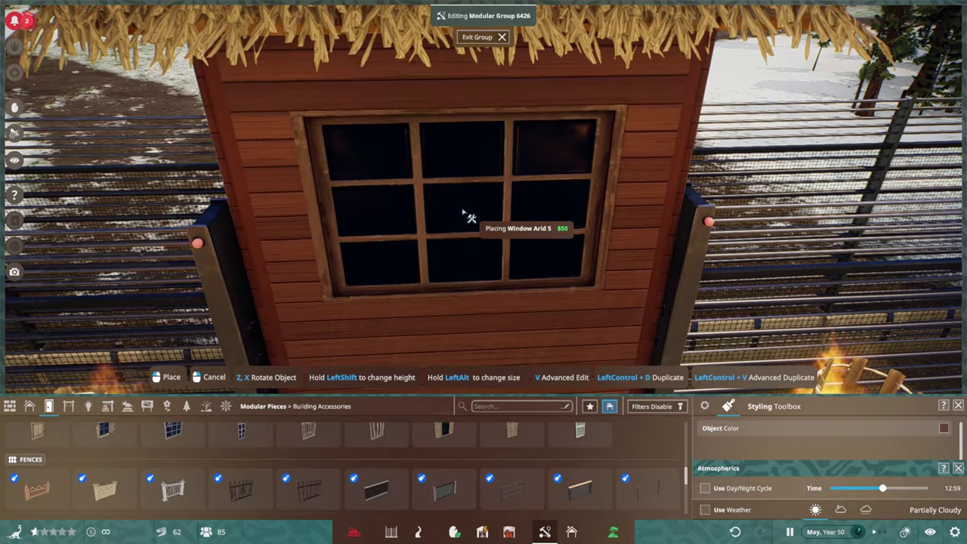
{"action": "scroll", "coordinate": [410, 191], "scroll_direction": "down", "scroll_amount": 3}
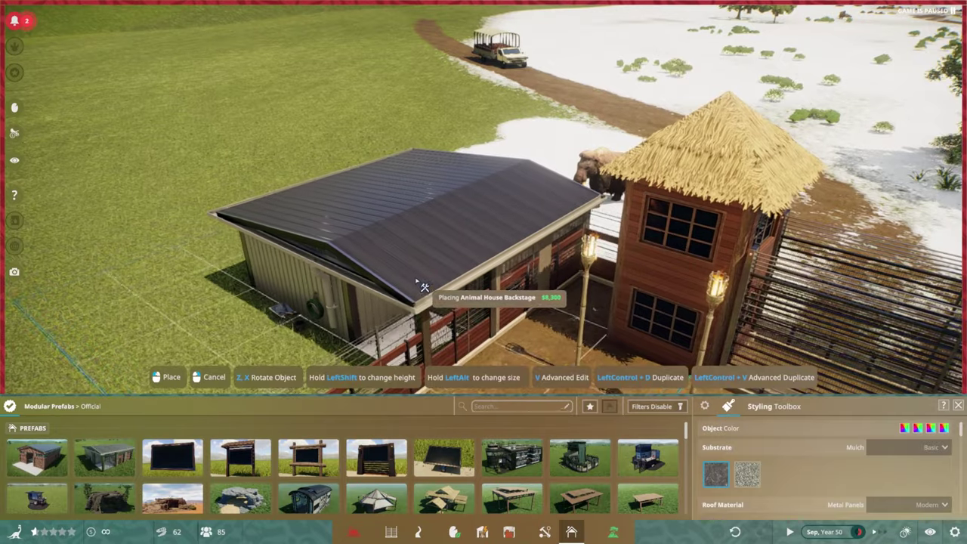
Place the Animal House Backstage beside the tower and give the nursery Corrugated Metal walls.
{"action": "left_click", "coordinate": [426, 286]}
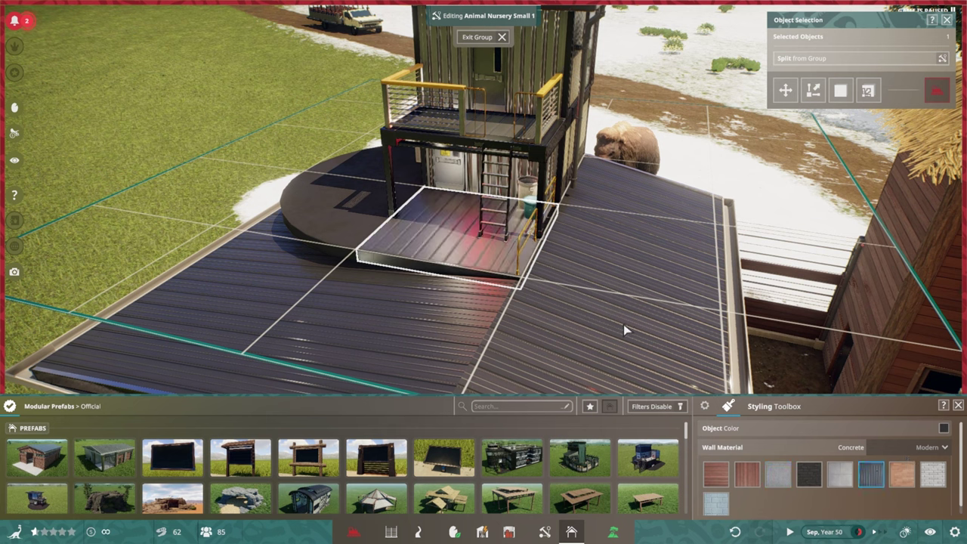
{"action": "left_click", "coordinate": [814, 474]}
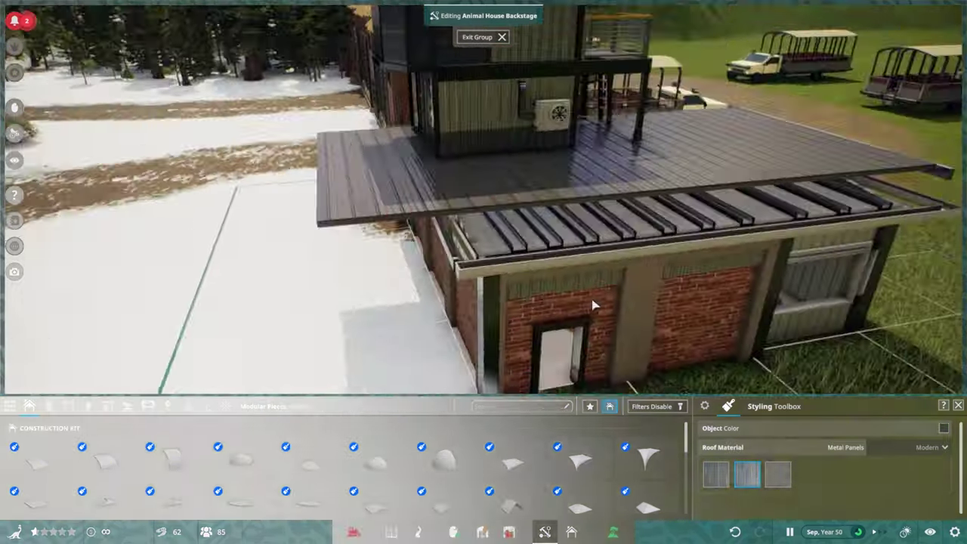
{"action": "scroll", "coordinate": [548, 261], "scroll_direction": "up", "scroll_amount": 5}
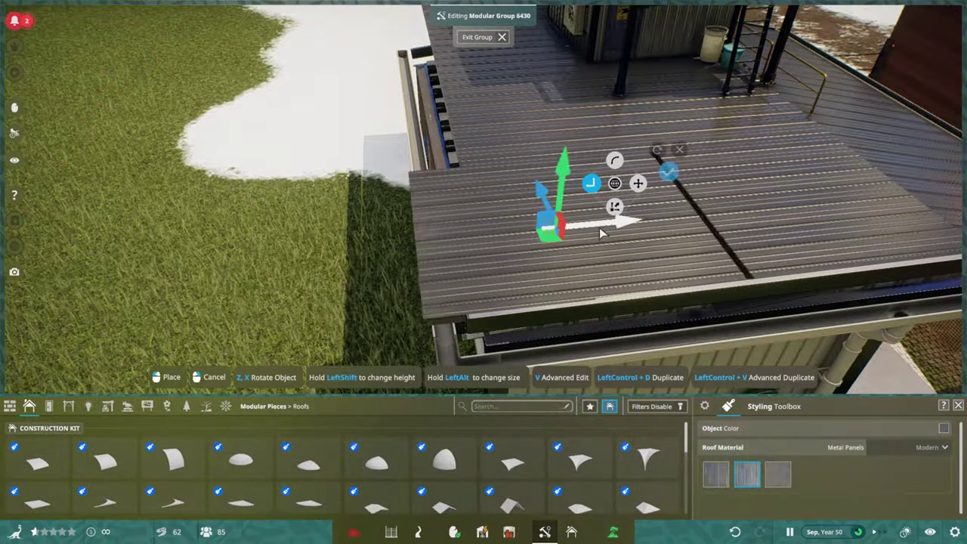
Select and adjust the flat roof panels on the nursery deck.
{"action": "left_click", "coordinate": [544, 340]}
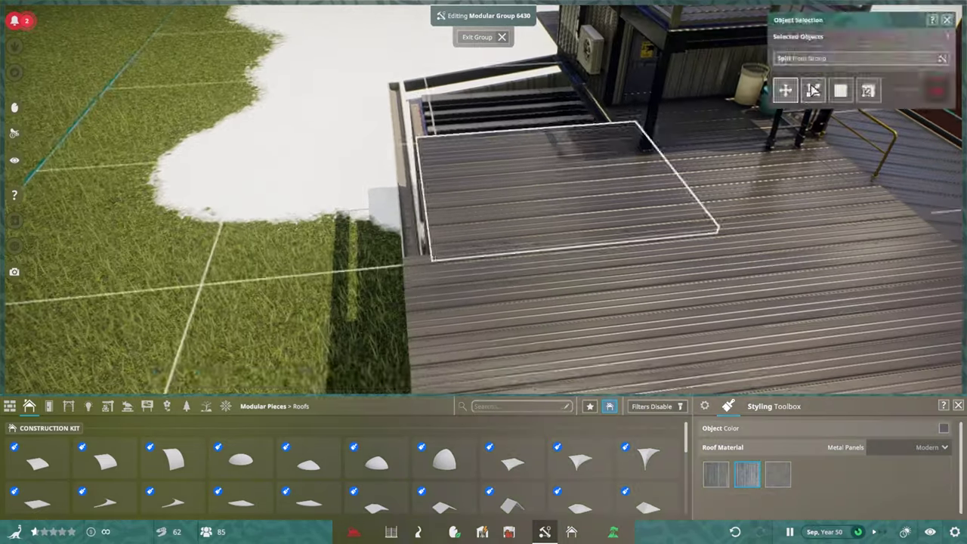
{"action": "left_click", "coordinate": [644, 133]}
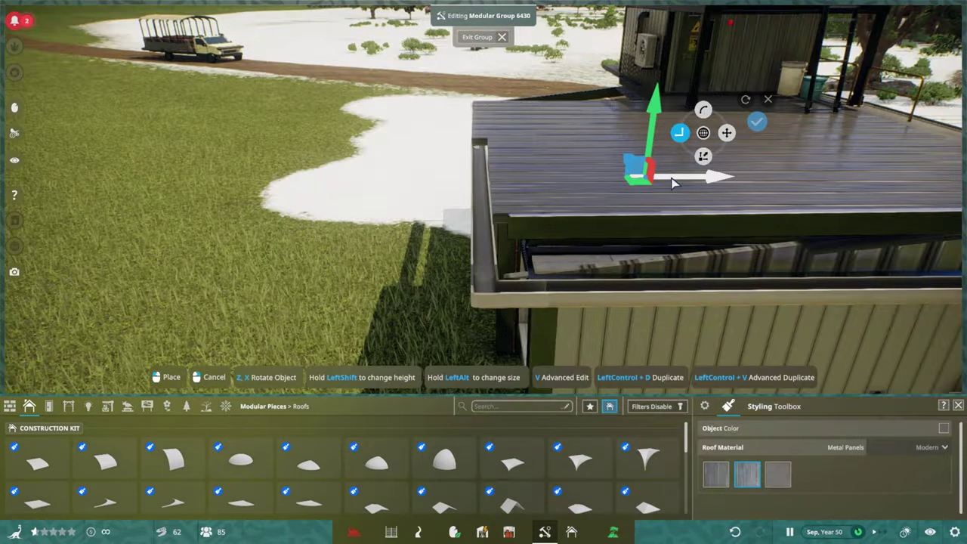
{"action": "scroll", "coordinate": [675, 182], "scroll_direction": "up", "scroll_amount": 3}
{"action": "left_click", "coordinate": [744, 138]}
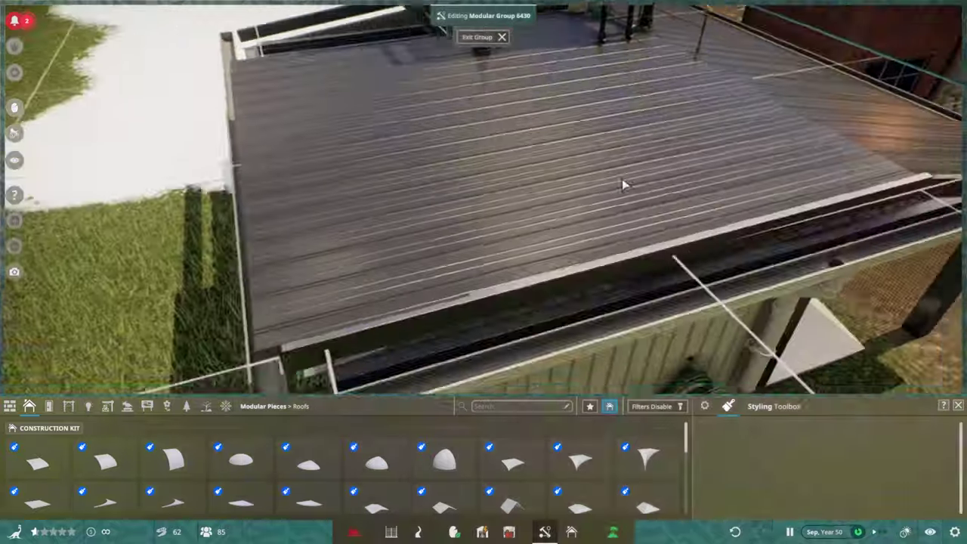
{"action": "left_click", "coordinate": [317, 134]}
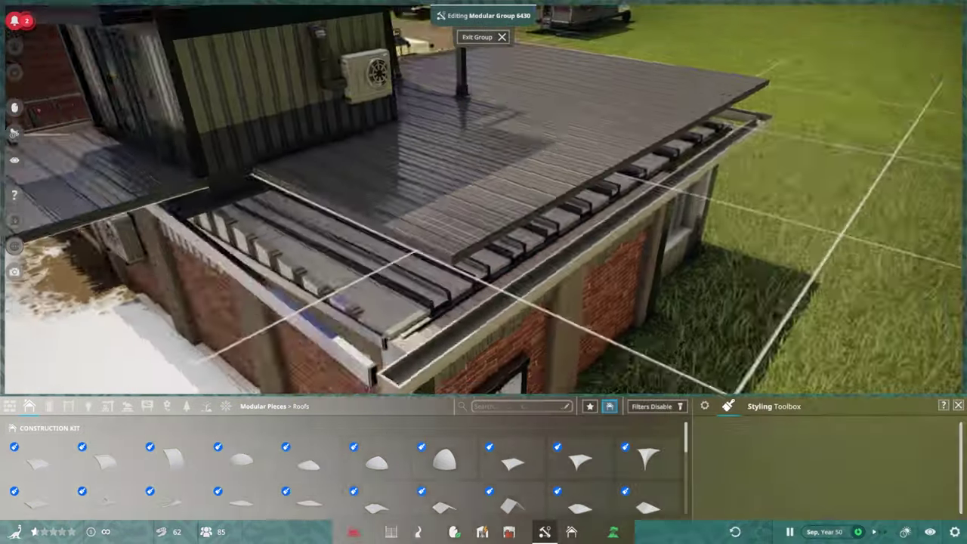
{"action": "left_click", "coordinate": [545, 242]}
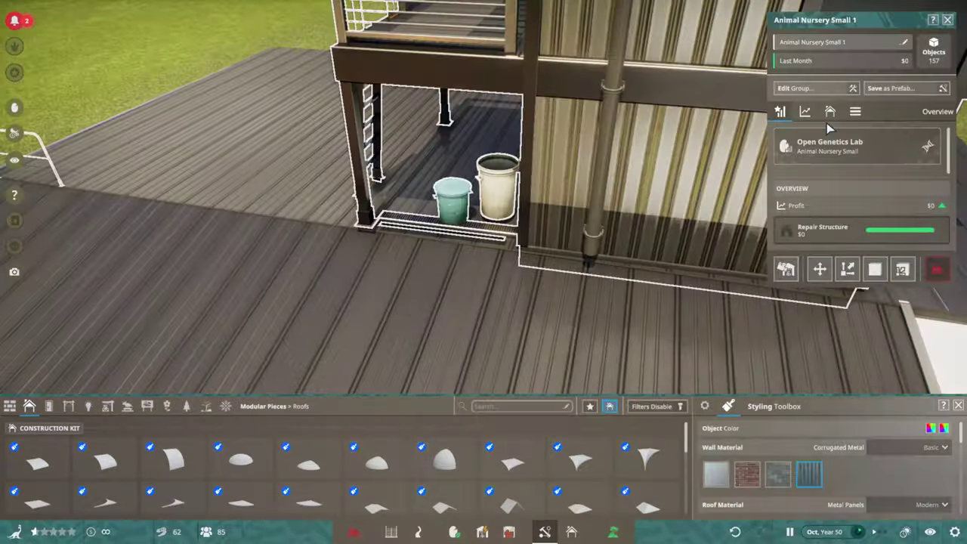
Place Railing Modern 5 sections along the front, far-side and corner deck edges.
{"action": "left_click", "coordinate": [819, 269]}
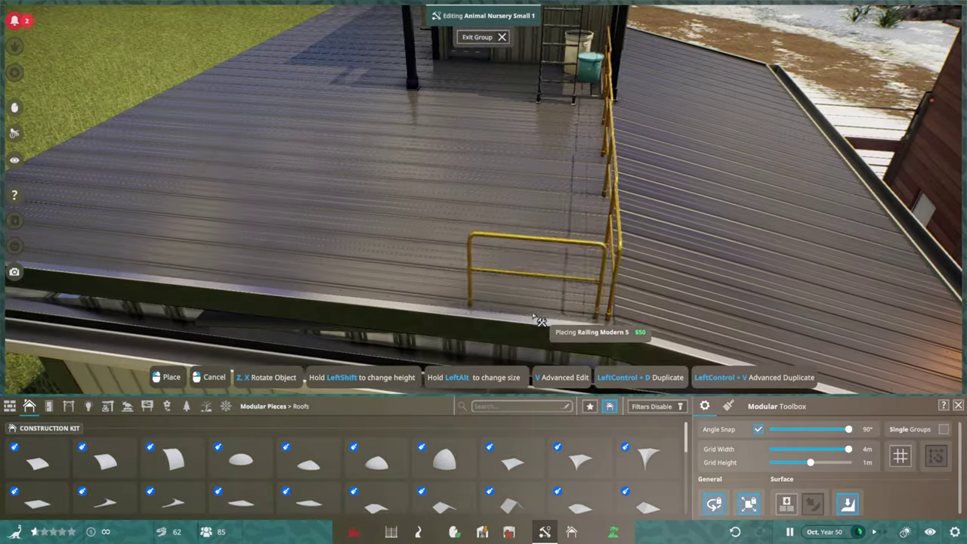
{"action": "key", "text": "q"}
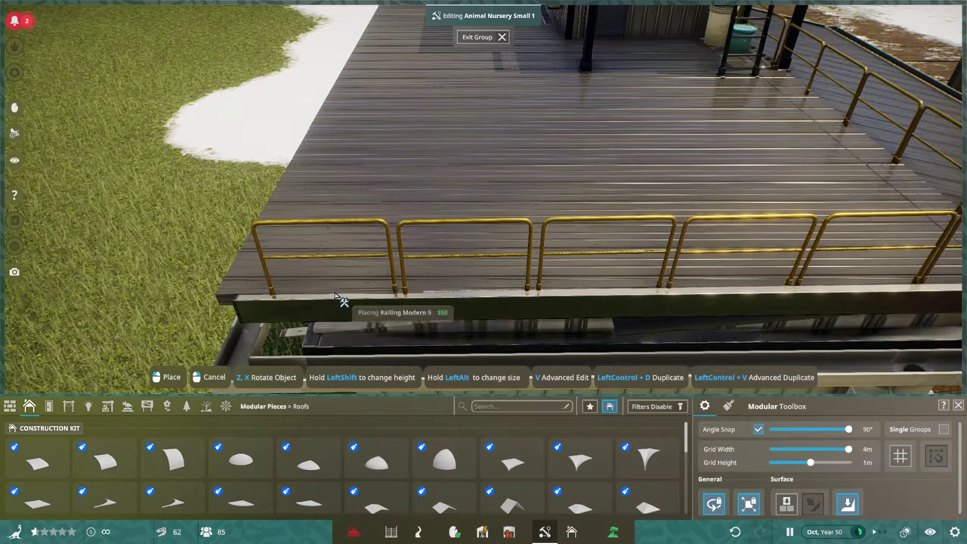
{"action": "key", "text": "q"}
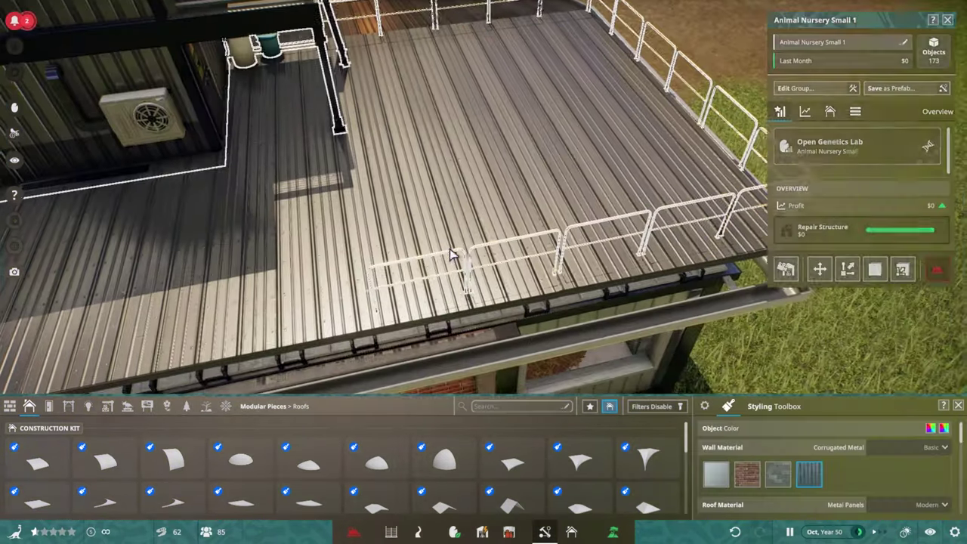
{"action": "left_click", "coordinate": [451, 255]}
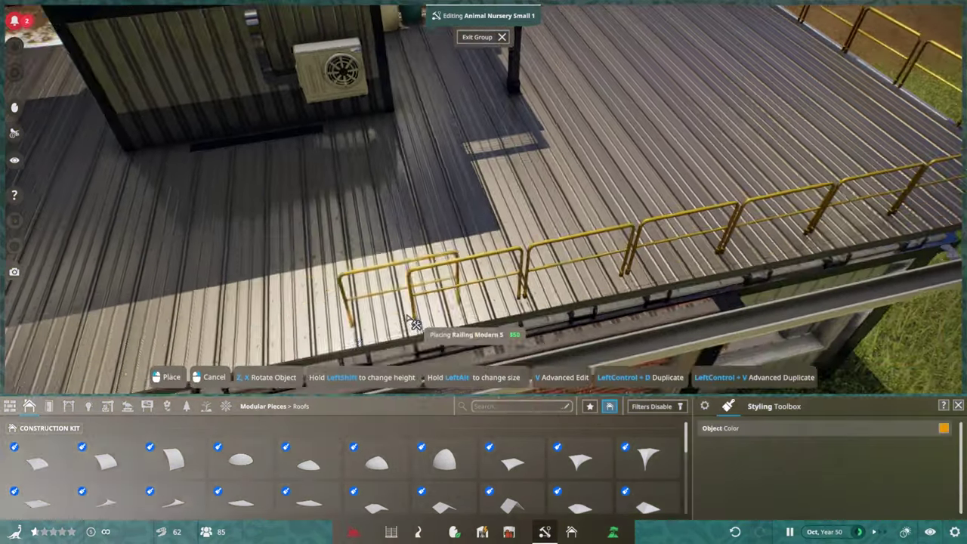
{"action": "key", "text": "q"}
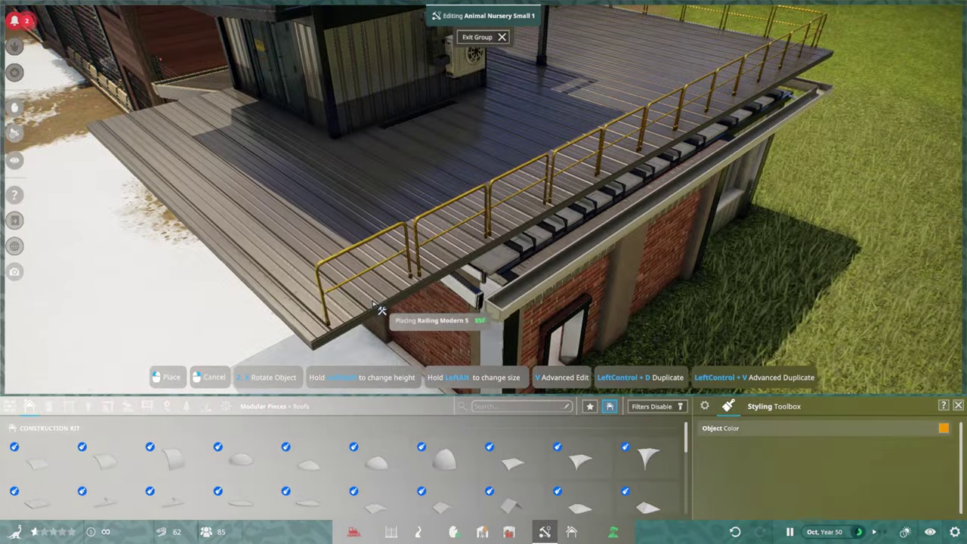
{"action": "key", "text": "q"}
{"action": "key", "text": "q"}
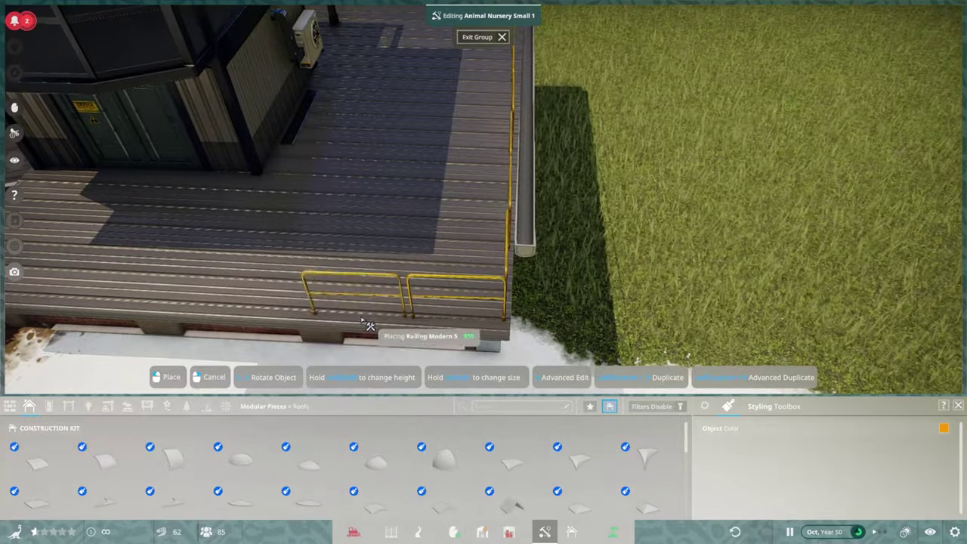
{"action": "key", "text": "q"}
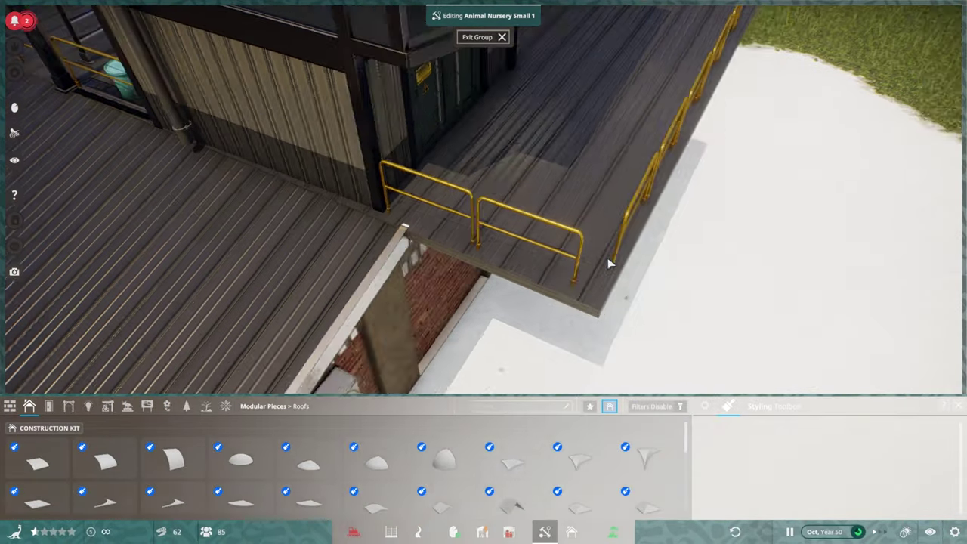
{"action": "left_click", "coordinate": [611, 262]}
{"action": "left_click", "coordinate": [822, 93]}
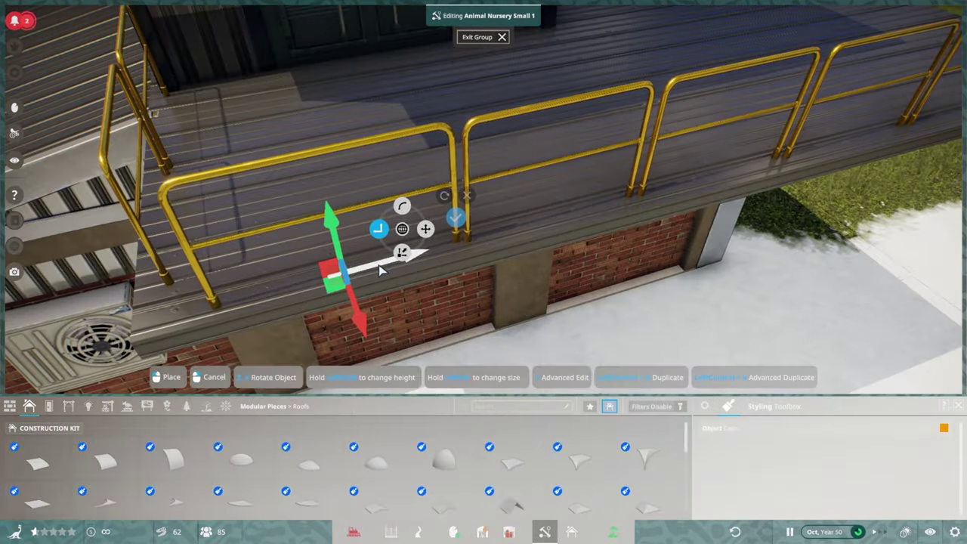
{"action": "key", "text": "q"}
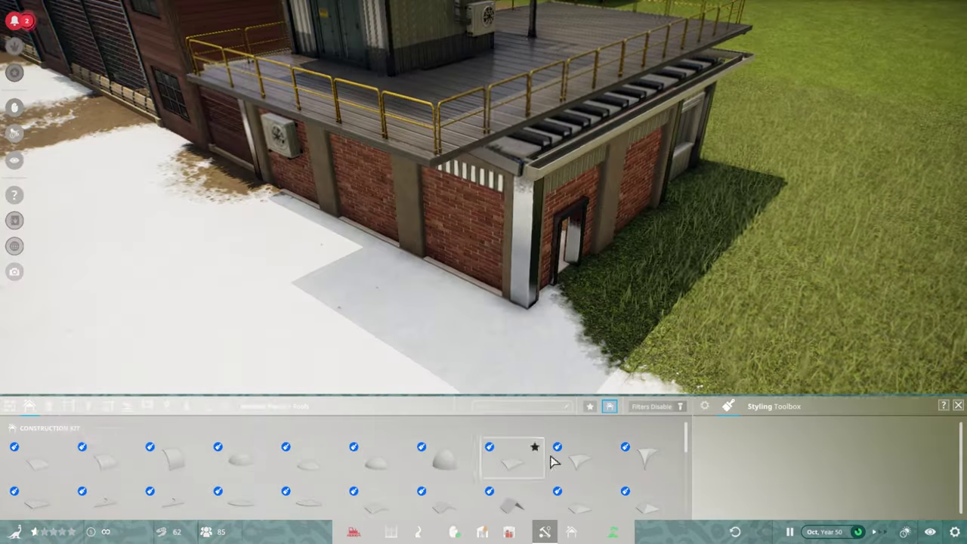
{"action": "left_click", "coordinate": [68, 409]}
{"action": "left_click", "coordinate": [72, 409]}
Stand Beam Steel Scaffold 4m posts upright beneath the roof deck's overhanging edge.
{"action": "scroll", "coordinate": [399, 471], "scroll_direction": "down", "scroll_amount": 5}
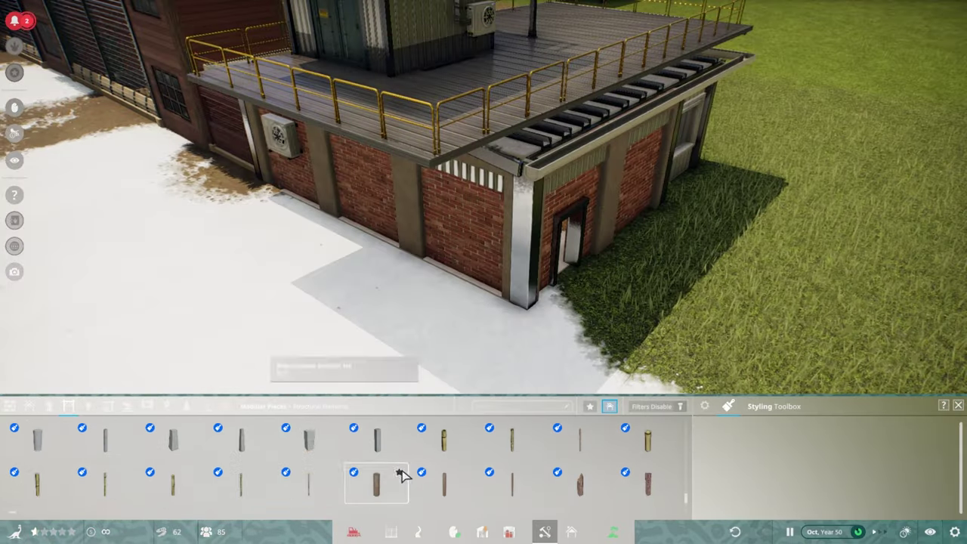
{"action": "left_click", "coordinate": [445, 482]}
{"action": "left_click", "coordinate": [443, 341]}
{"action": "left_click", "coordinate": [649, 242]}
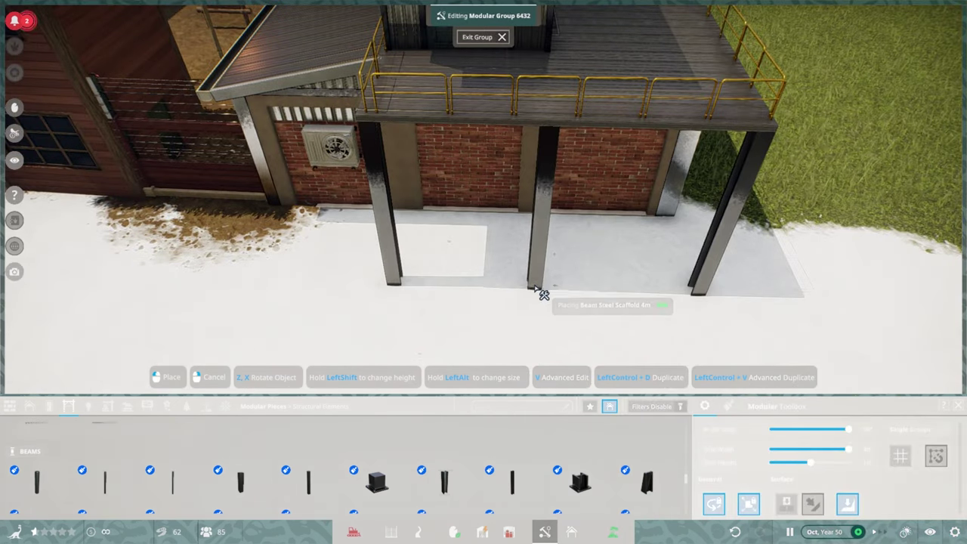
{"action": "left_click", "coordinate": [542, 294]}
{"action": "left_click", "coordinate": [471, 278]}
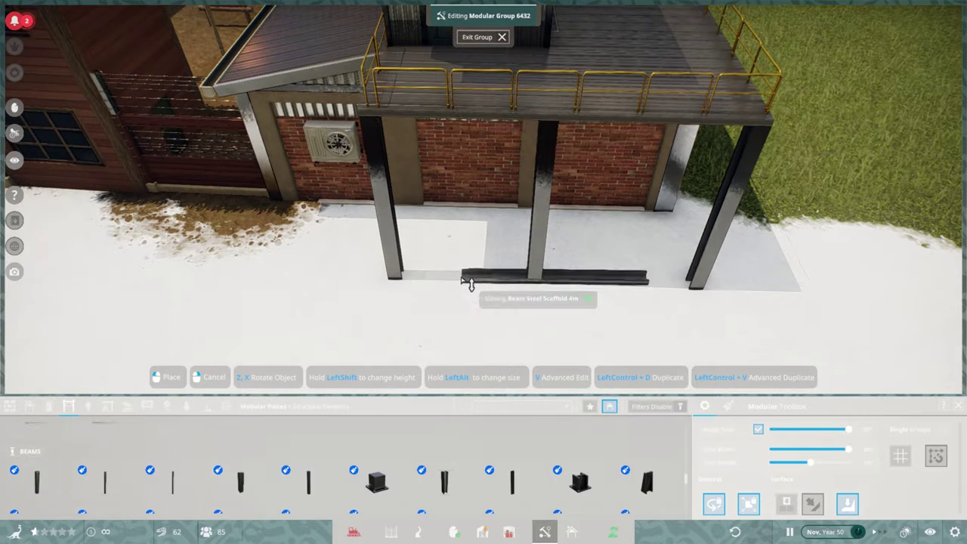
{"action": "left_click", "coordinate": [529, 148]}
{"action": "left_click", "coordinate": [511, 264]}
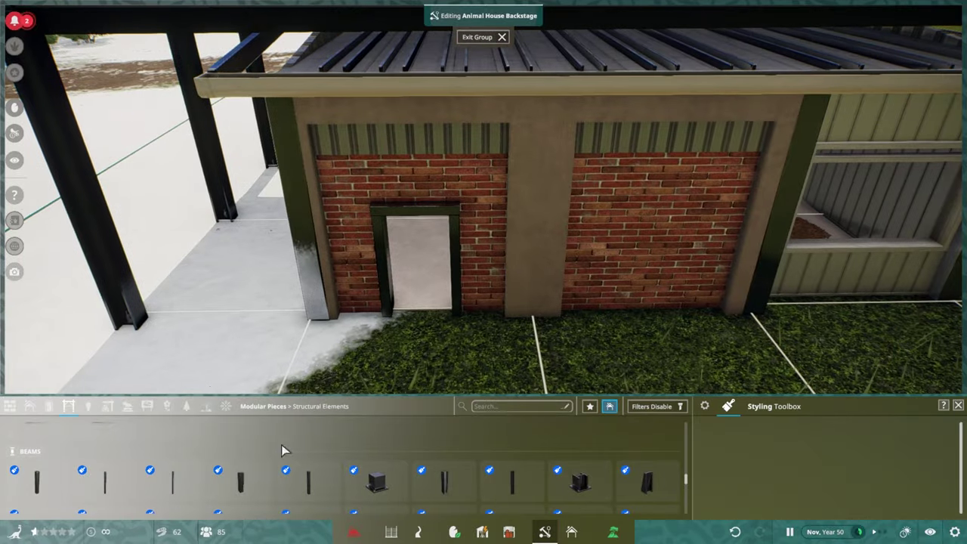
Choose the Modern Wood Fence 2.5m and move the tour truck beside the other truck.
{"action": "left_click", "coordinate": [391, 532]}
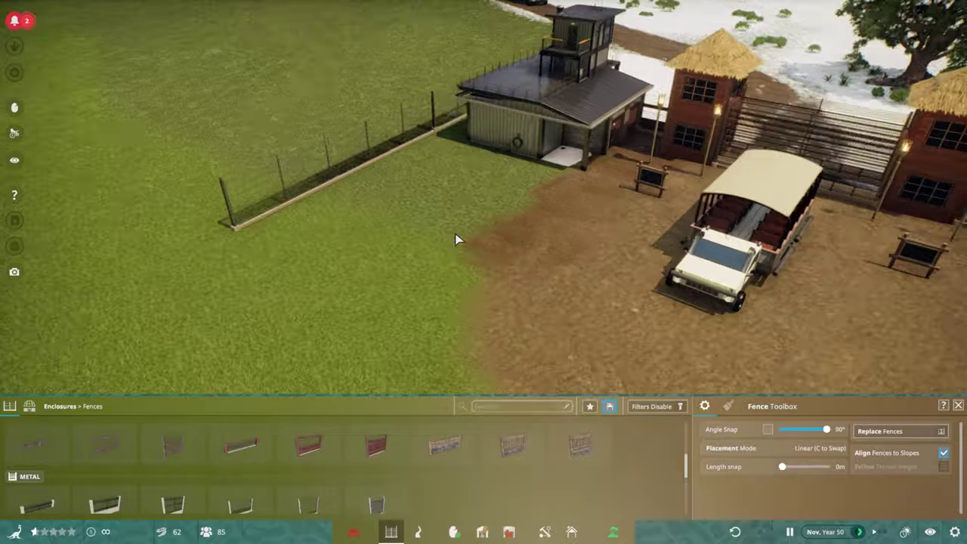
{"action": "left_click", "coordinate": [308, 444]}
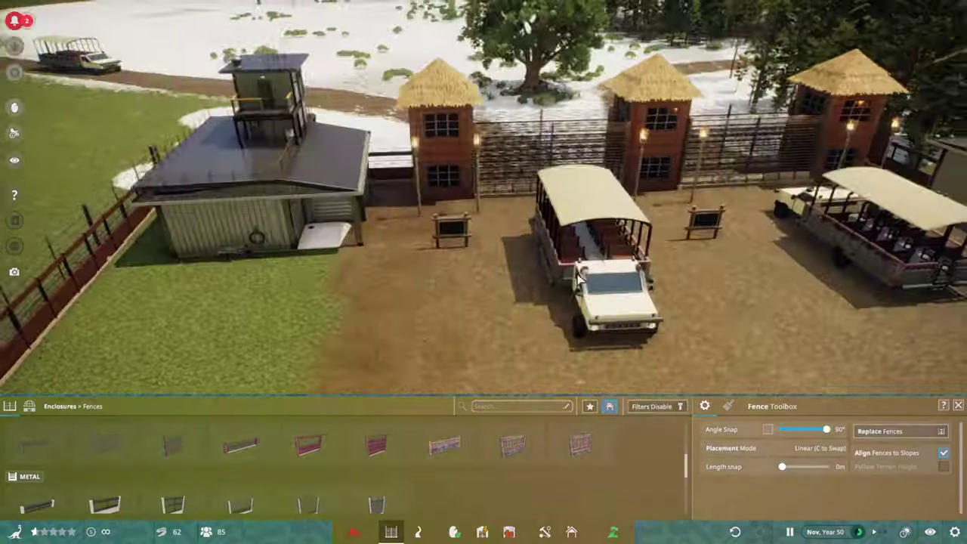
{"action": "left_click", "coordinate": [609, 280]}
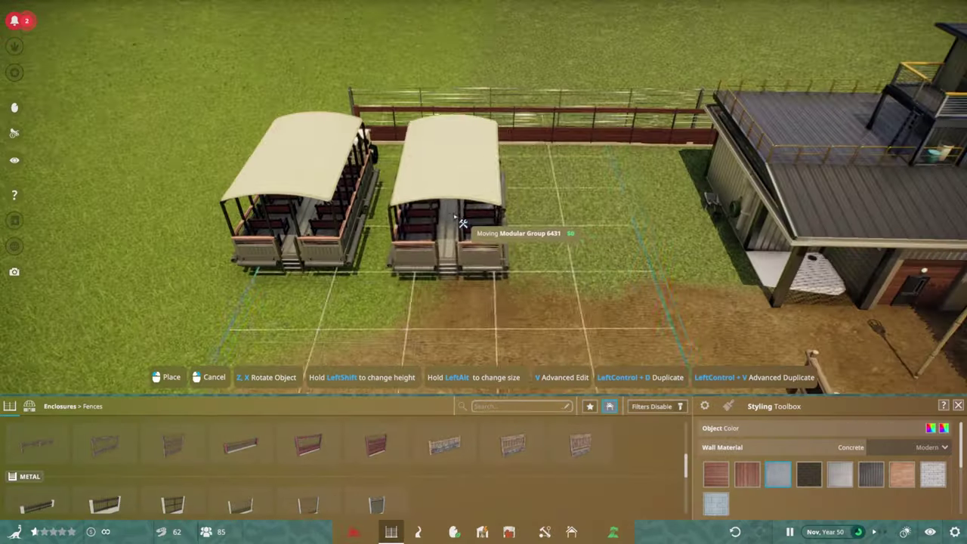
{"action": "left_click", "coordinate": [545, 532]}
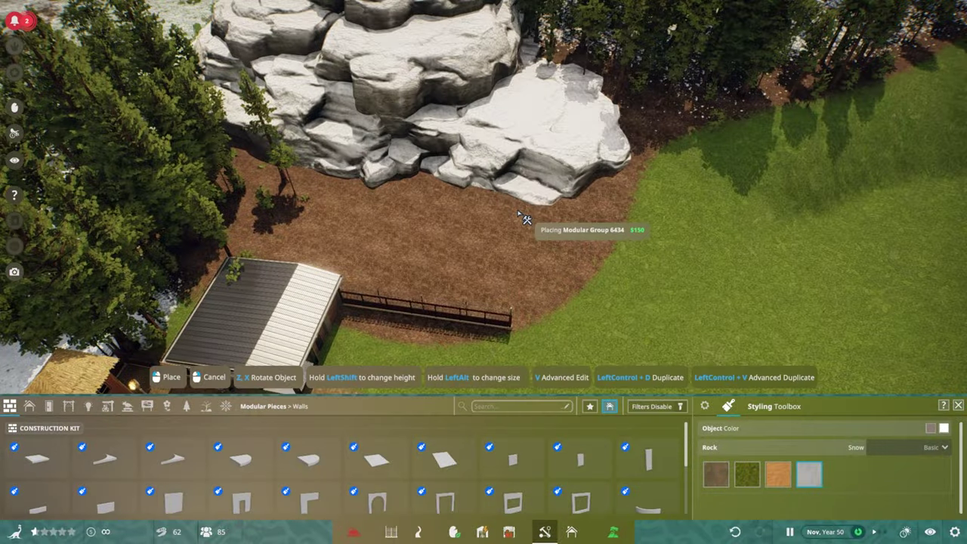
Place a boulder, brush several tree species around the rock, and add a Redwood 1 tree.
{"action": "left_click", "coordinate": [205, 406]}
{"action": "left_click", "coordinate": [188, 462]}
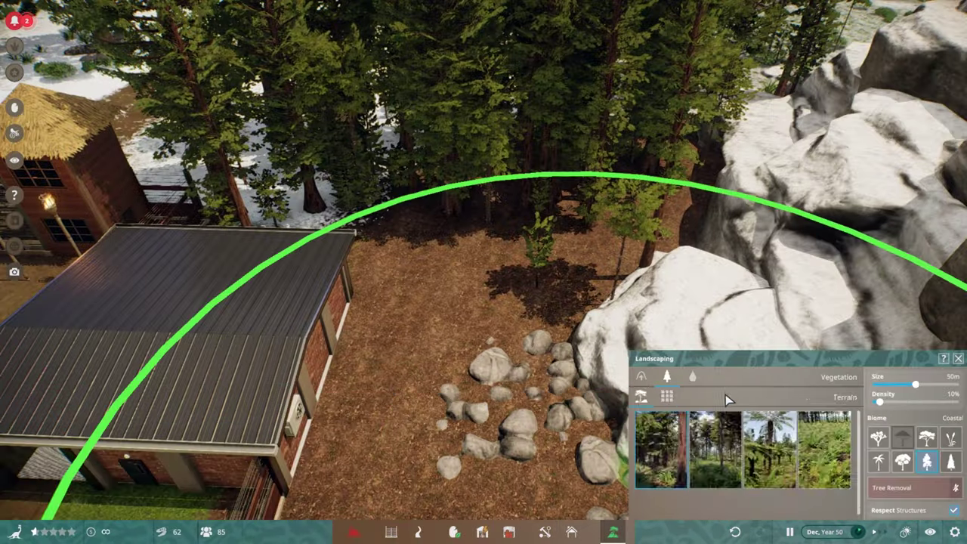
{"action": "left_click", "coordinate": [666, 396]}
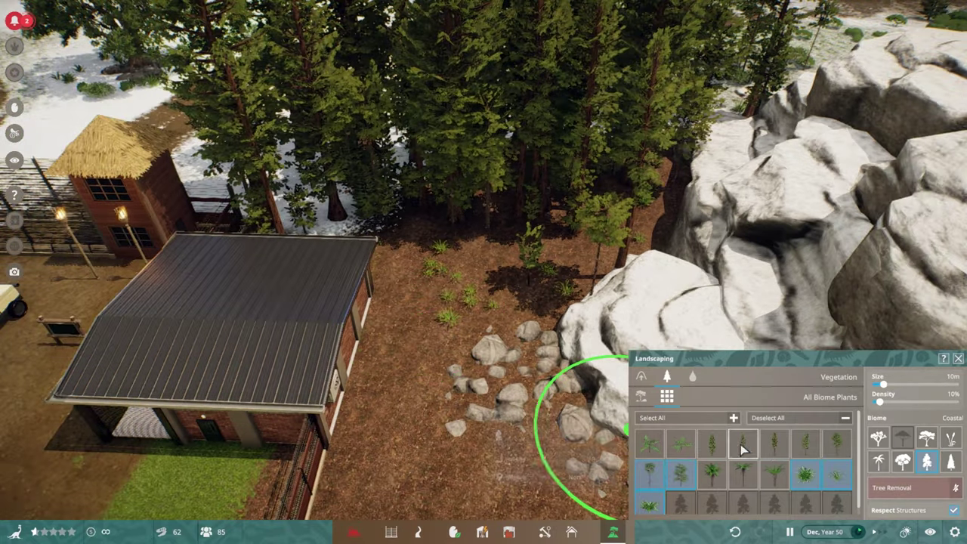
{"action": "left_click_drag", "start_coordinate": [743, 449], "coordinate": [836, 444]}
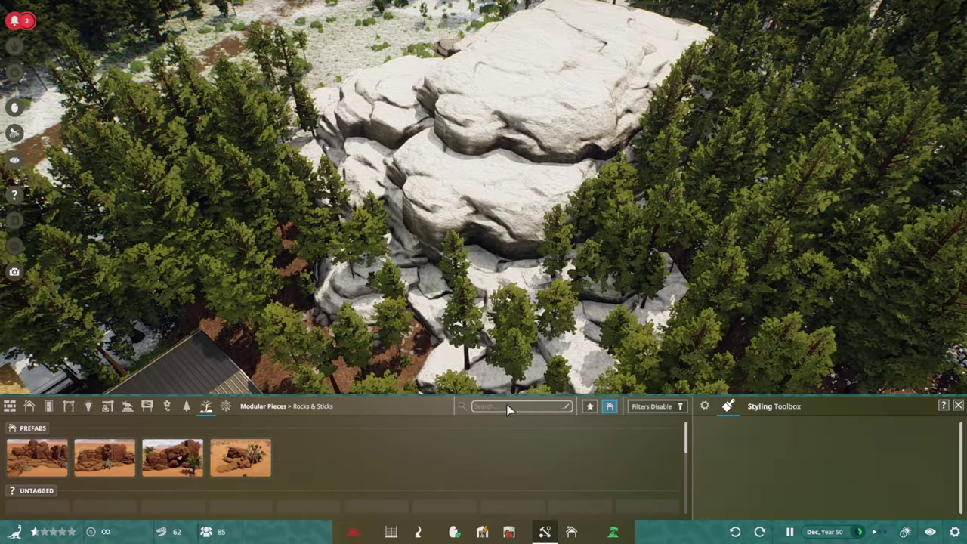
{"action": "left_click", "coordinate": [508, 406]}
{"action": "type", "text": "RED"}
{"action": "left_click", "coordinate": [37, 458]}
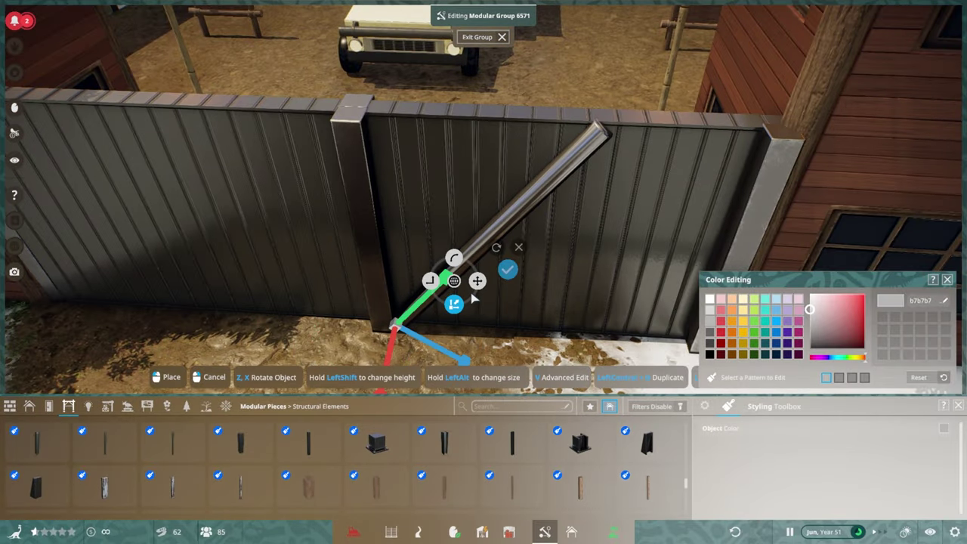
Lay four parallel Beam Metal Pole Thin 2m bars diagonally across the gate panel.
{"action": "left_click", "coordinate": [454, 336]}
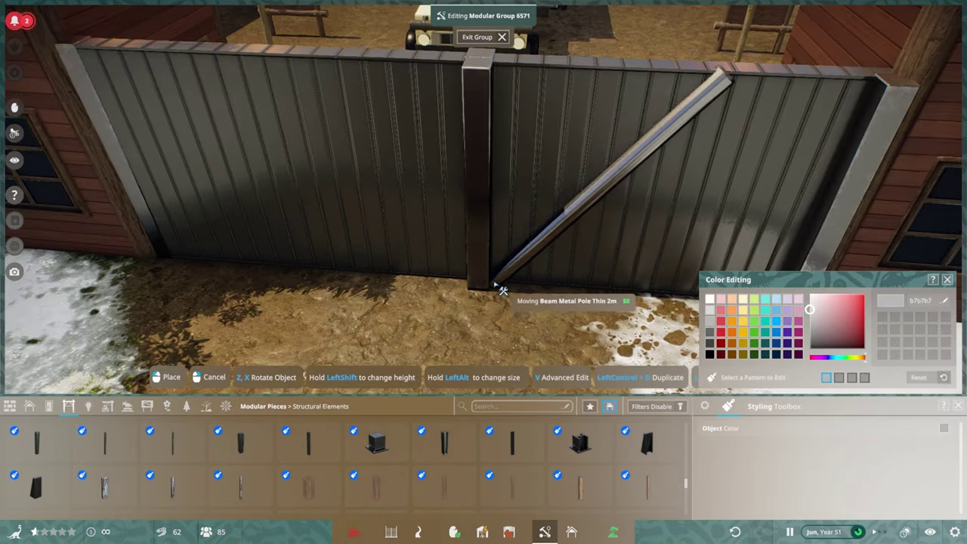
{"action": "left_click", "coordinate": [495, 287]}
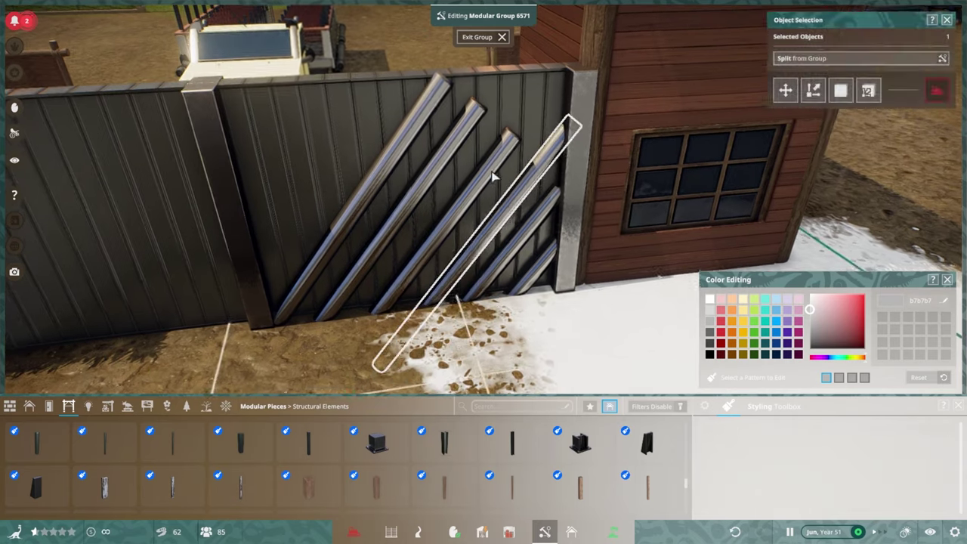
{"action": "left_click", "coordinate": [382, 327]}
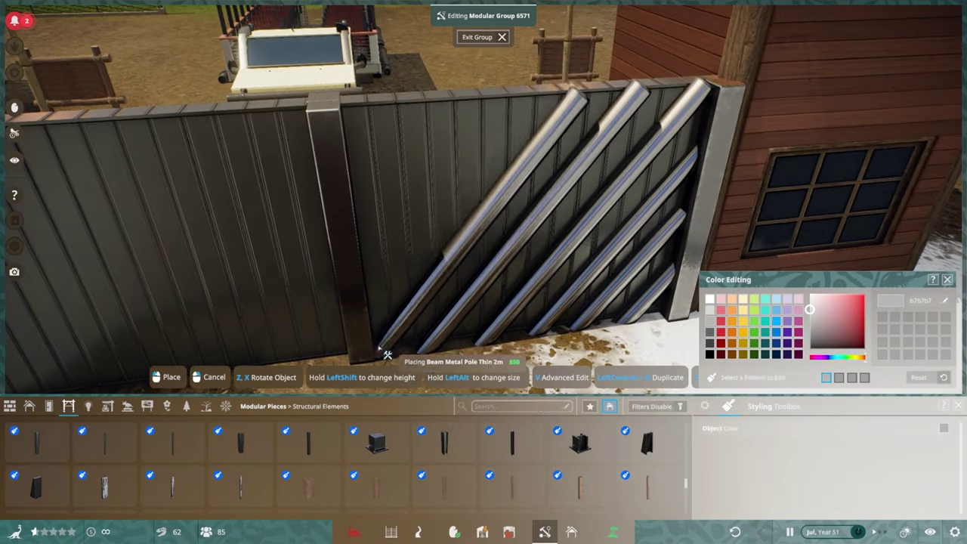
{"action": "left_click", "coordinate": [336, 175]}
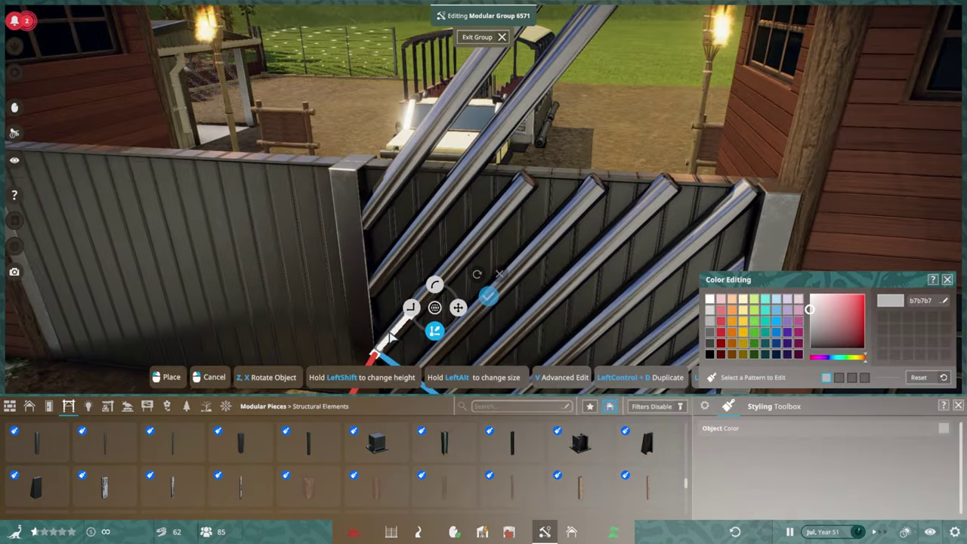
{"action": "left_click", "coordinate": [809, 96]}
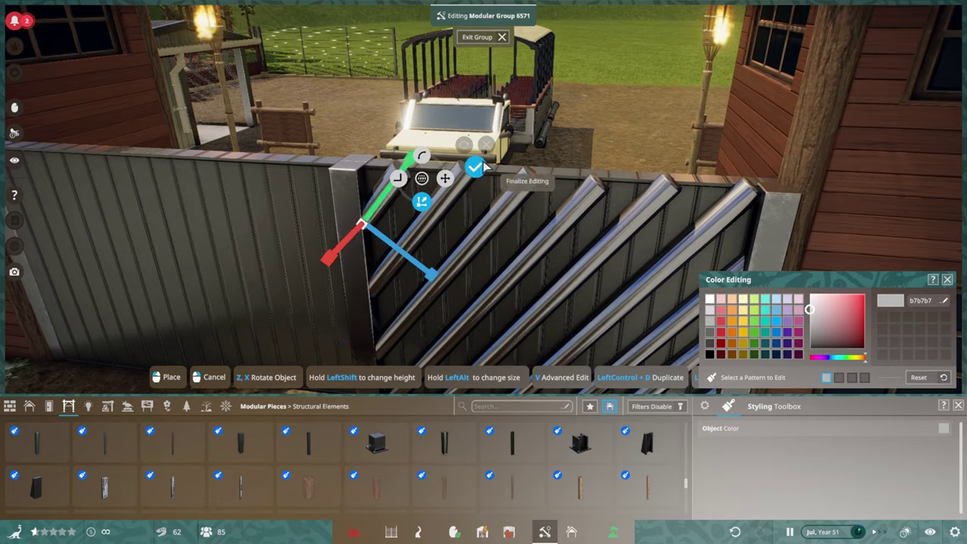
{"action": "left_click", "coordinate": [475, 167]}
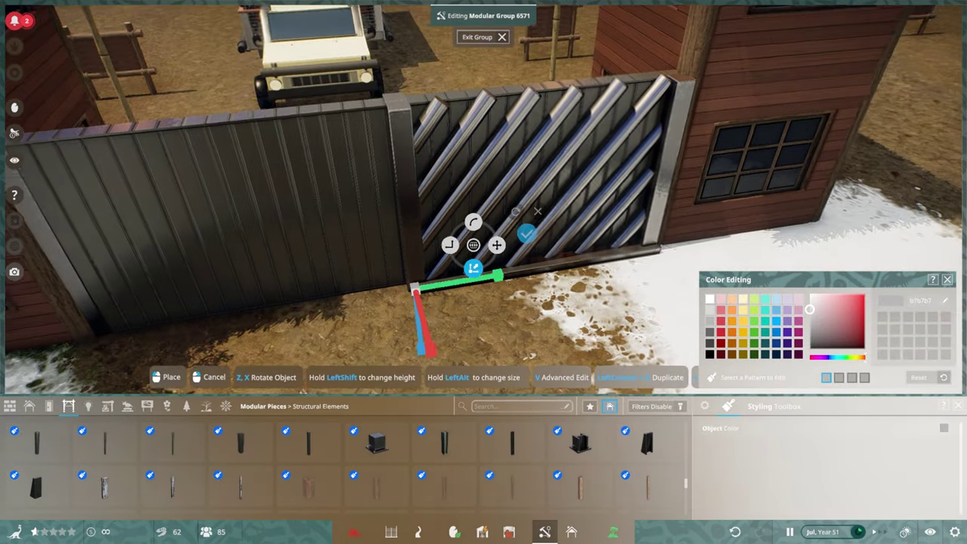
Set a Beam Steel 4m along the gate's bottom and a duplicate along its top.
{"action": "left_click", "coordinate": [499, 283]}
{"action": "key", "text": "ctrl+d"}
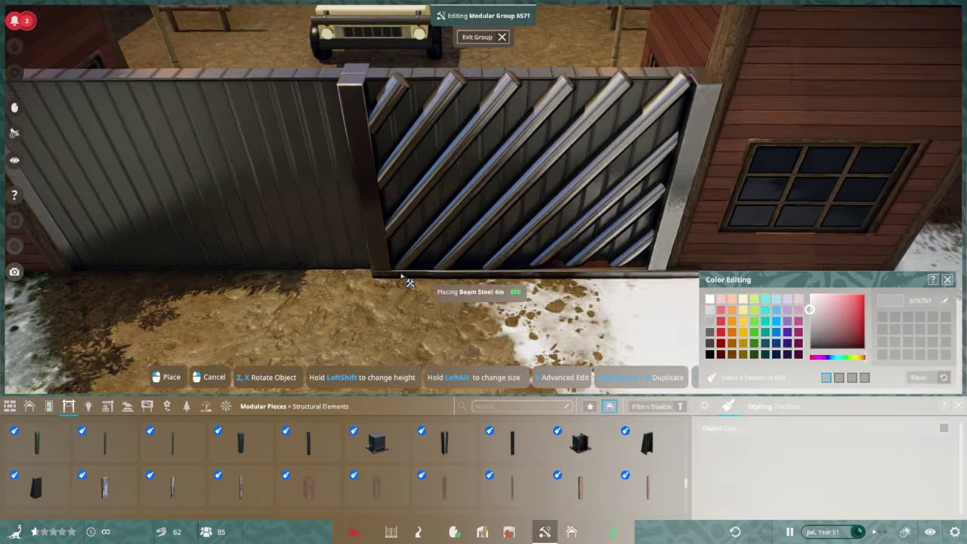
{"action": "left_click", "coordinate": [360, 125]}
{"action": "key", "text": "q"}
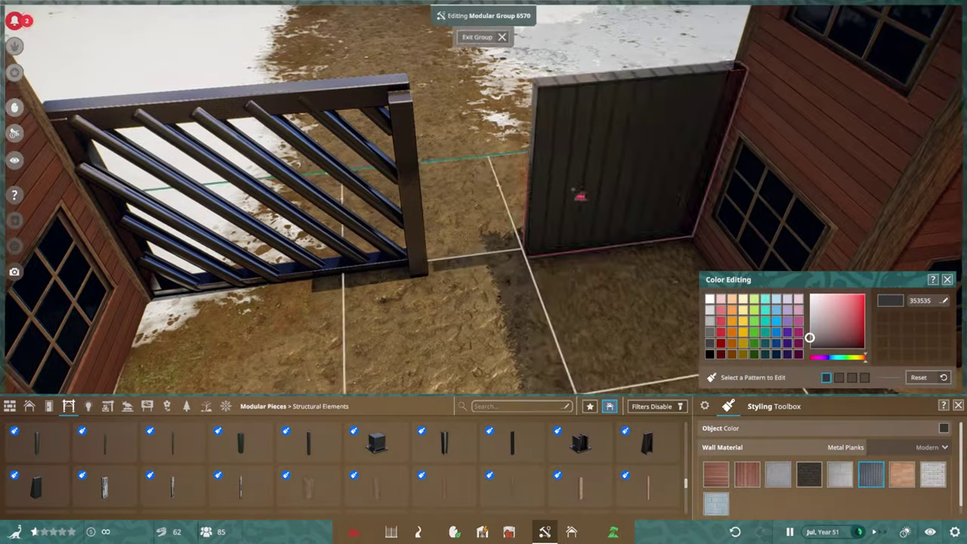
Check the diagonal-bar gate from both sides and finish editing its group.
{"action": "key", "text": "Escape"}
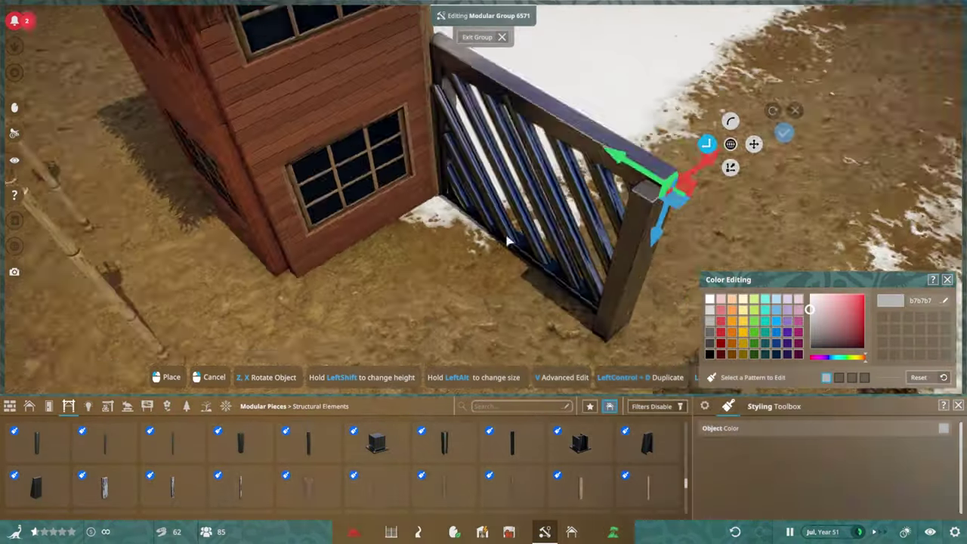
{"action": "key", "text": "q"}
{"action": "key", "text": "Escape"}
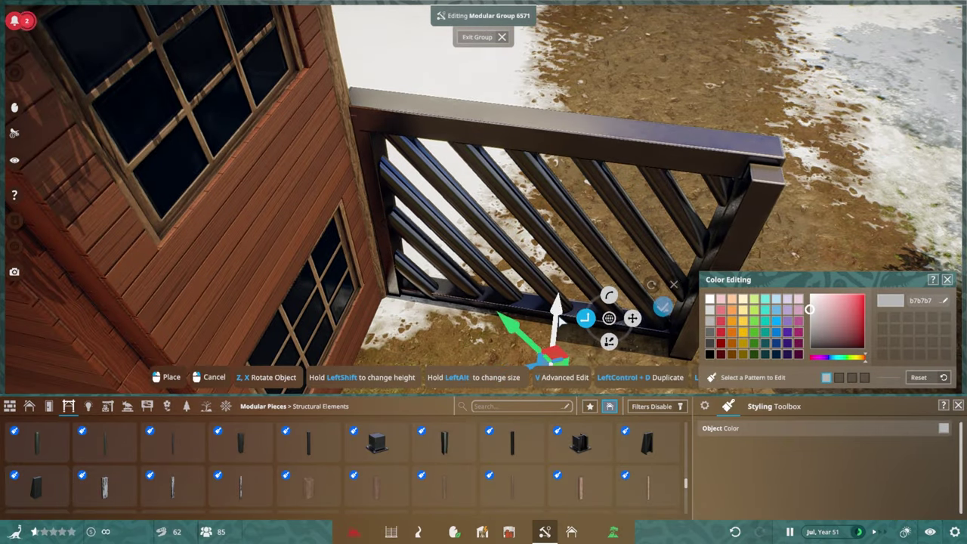
{"action": "key", "text": "Escape"}
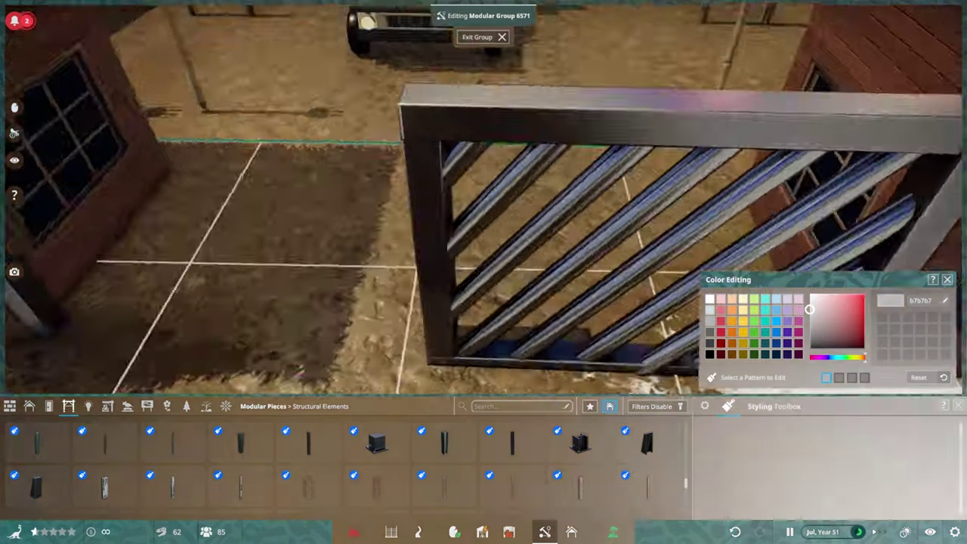
{"action": "left_click", "coordinate": [613, 68]}
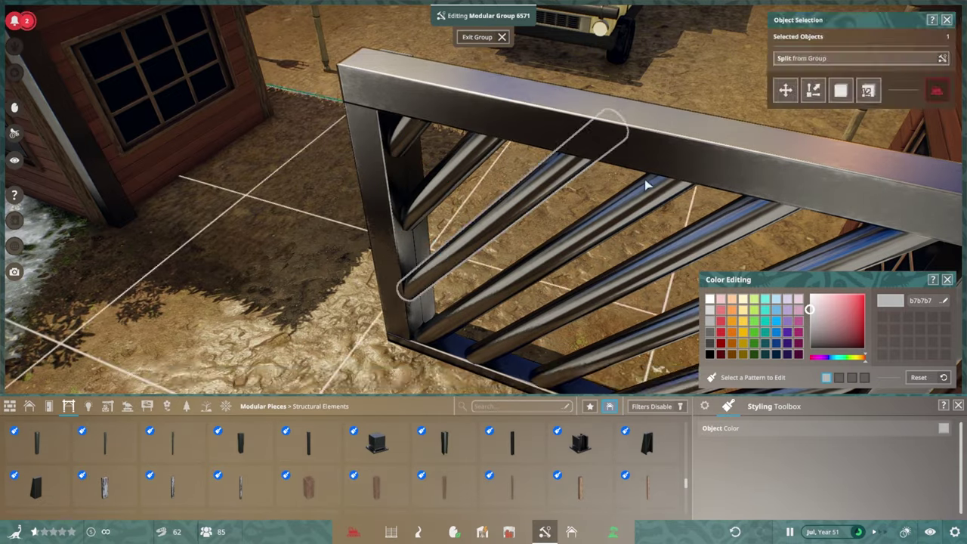
{"action": "key", "text": "q"}
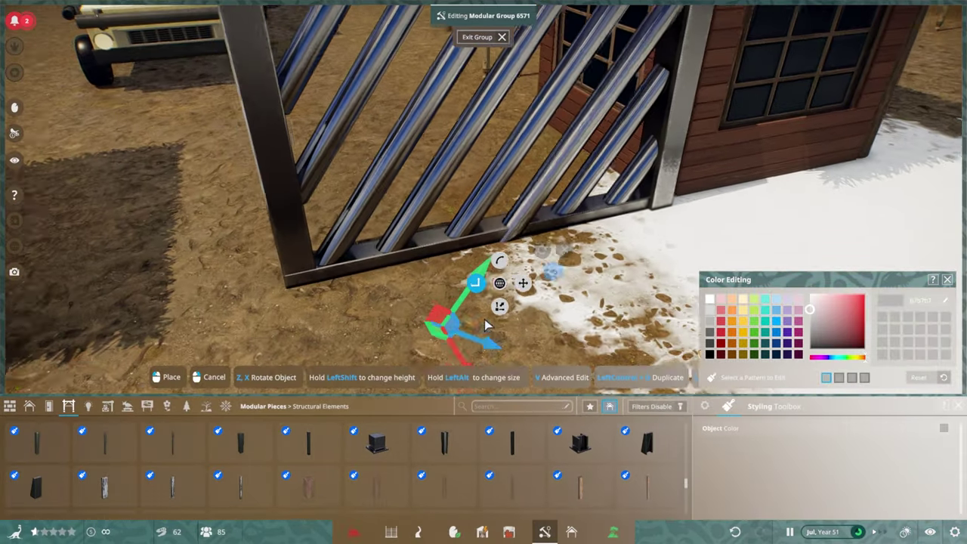
{"action": "left_click", "coordinate": [553, 258]}
Duplicate the finished gate and set the copy into the opening between the towers.
{"action": "key", "text": "ctrl+d"}
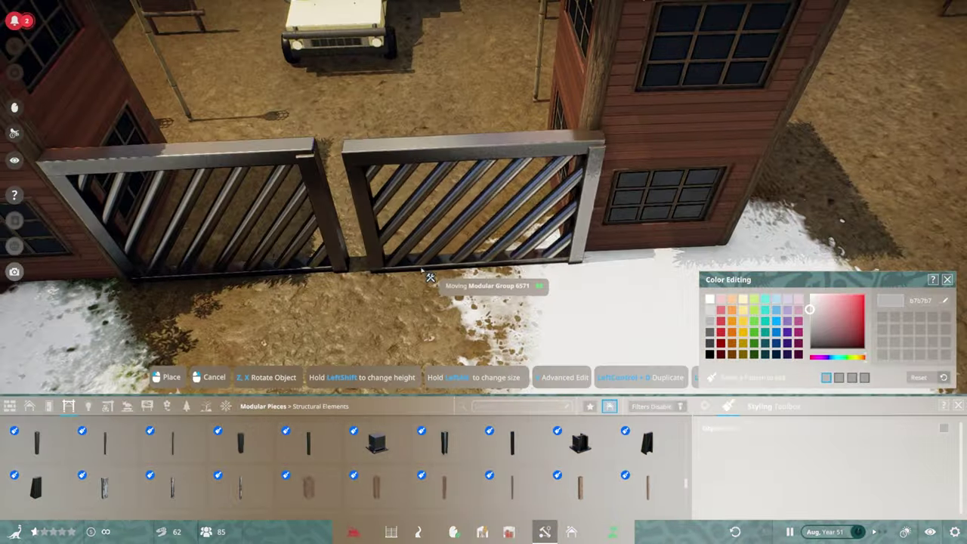
{"action": "left_click", "coordinate": [453, 279]}
{"action": "left_click", "coordinate": [820, 120]}
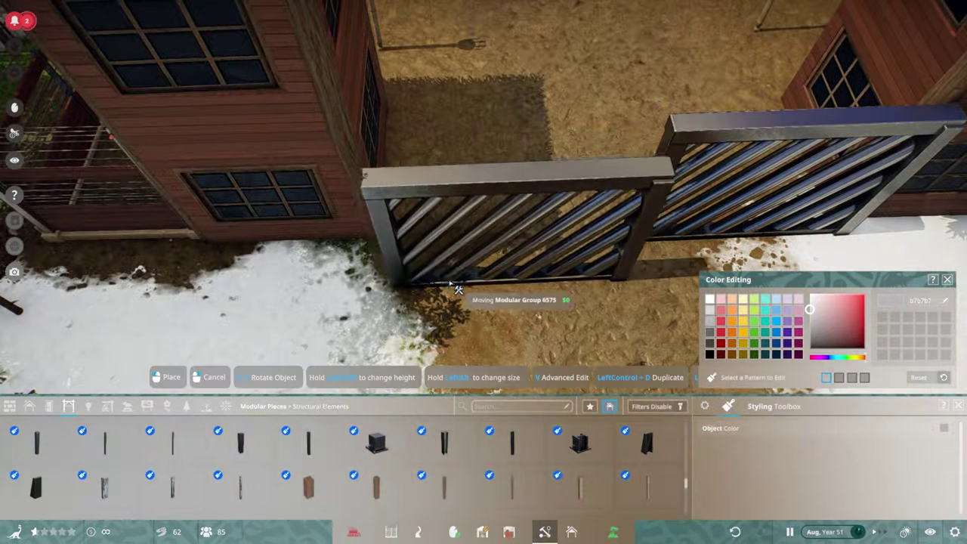
{"action": "left_click", "coordinate": [458, 290]}
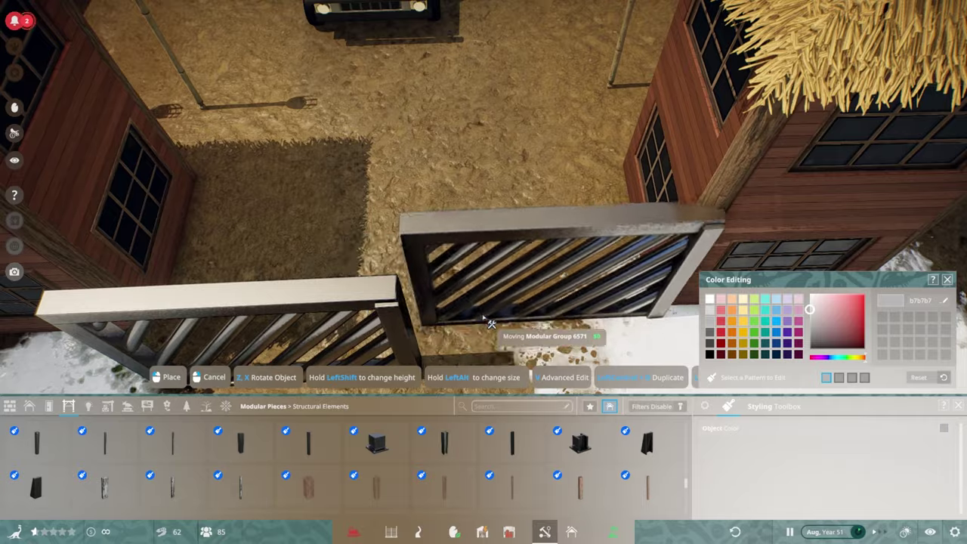
{"action": "key", "text": "q"}
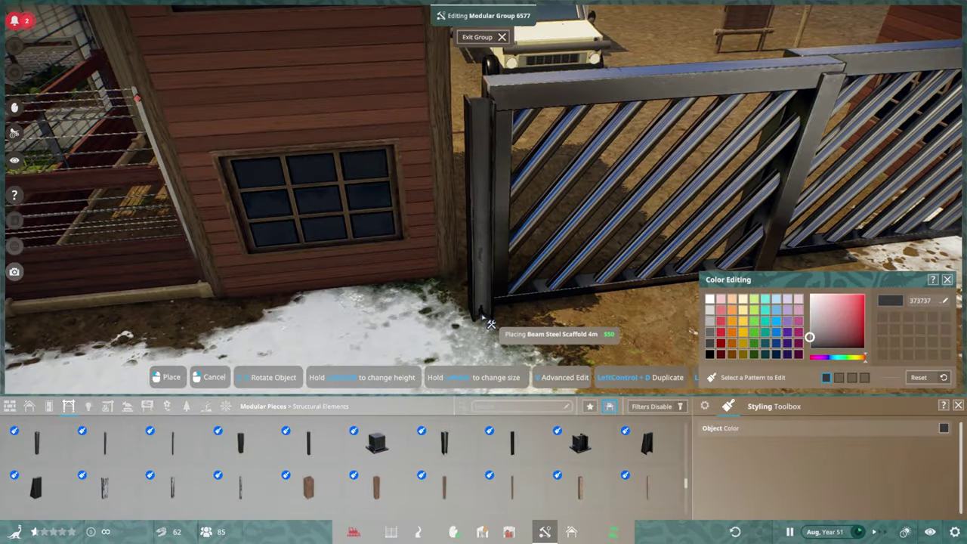
Place a Beam Steel Scaffold 4m piece beside the gate post.
{"action": "left_click", "coordinate": [490, 324]}
{"action": "scroll", "coordinate": [498, 321], "scroll_direction": "up", "scroll_amount": 5}
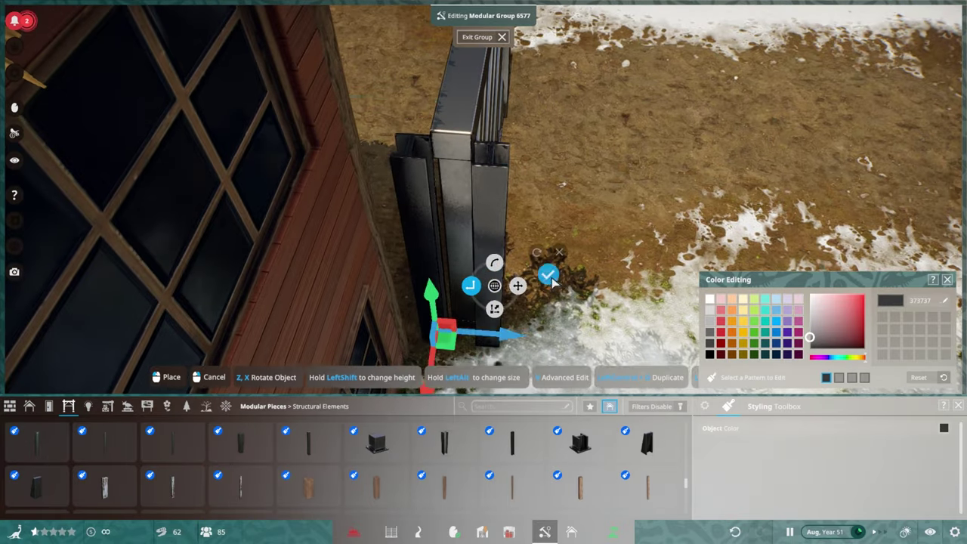
{"action": "left_click", "coordinate": [548, 277]}
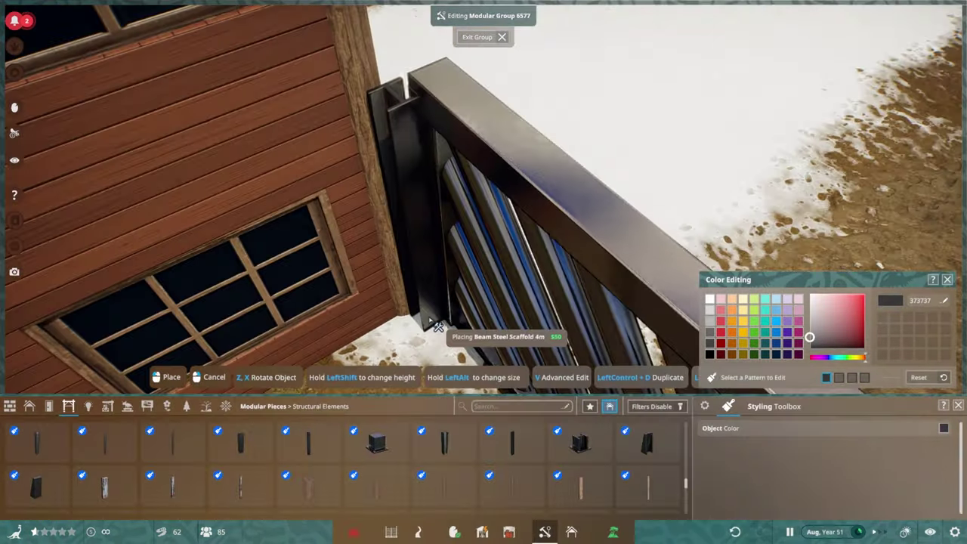
{"action": "key", "text": "Escape"}
{"action": "scroll", "coordinate": [374, 277], "scroll_direction": "down", "scroll_amount": 5}
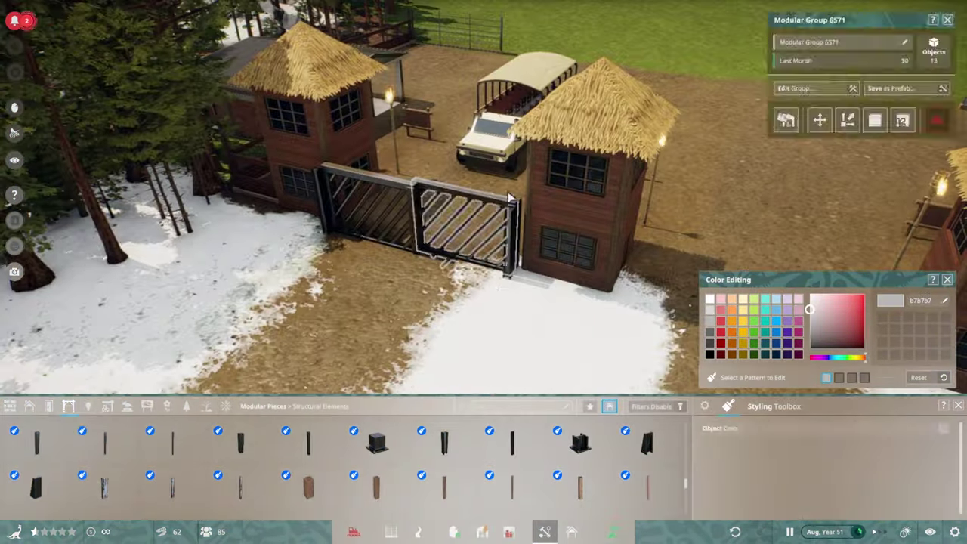
{"action": "scroll", "coordinate": [517, 311], "scroll_direction": "up", "scroll_amount": 3}
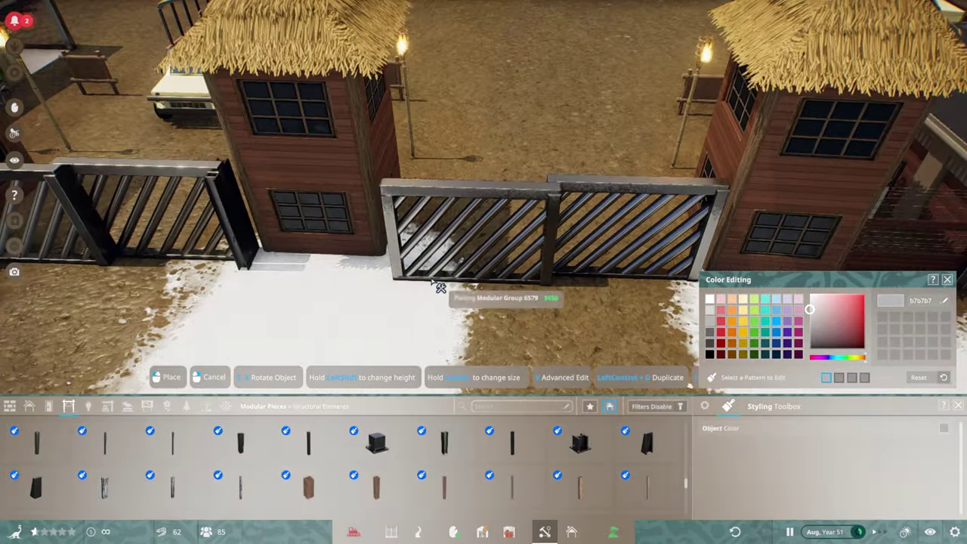
{"action": "key", "text": "e"}
{"action": "scroll", "coordinate": [410, 324], "scroll_direction": "up", "scroll_amount": 3}
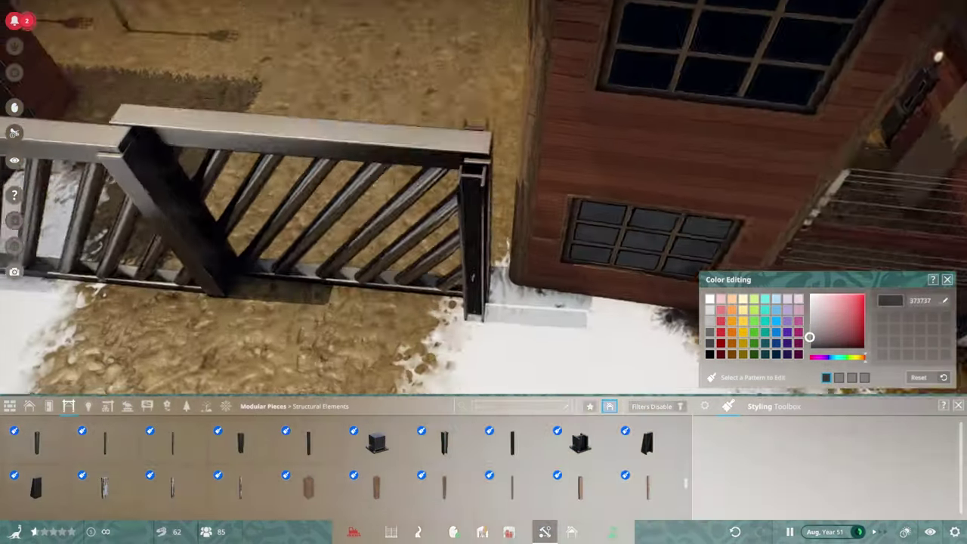
Drop the moved gate into place, then reposition the scaffold beam beside the tower and duplicate it.
{"action": "left_click", "coordinate": [400, 330]}
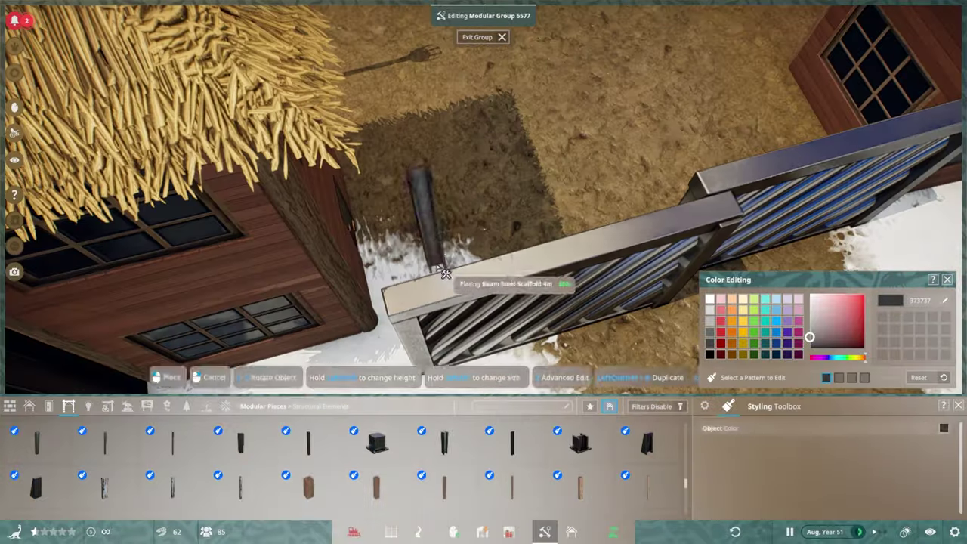
{"action": "key", "text": "Escape"}
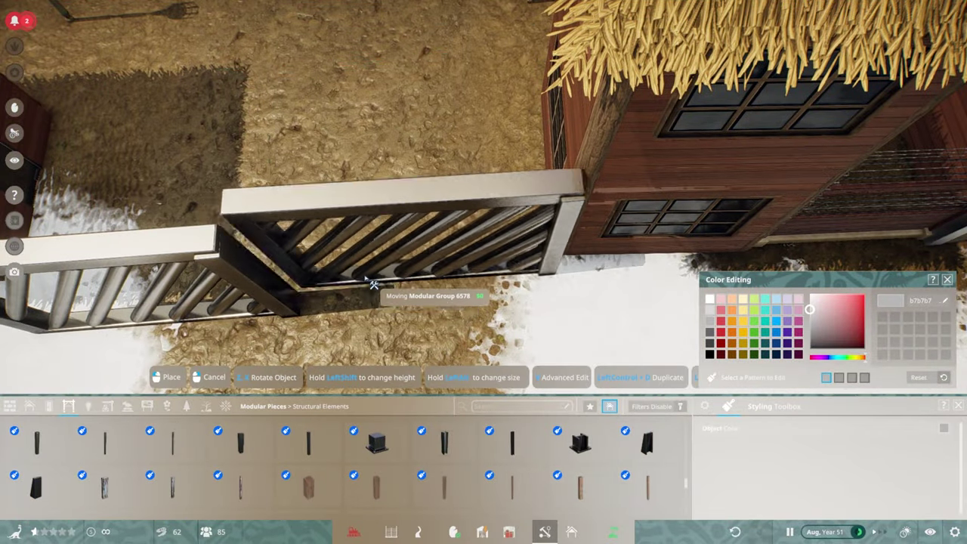
{"action": "left_click", "coordinate": [368, 291]}
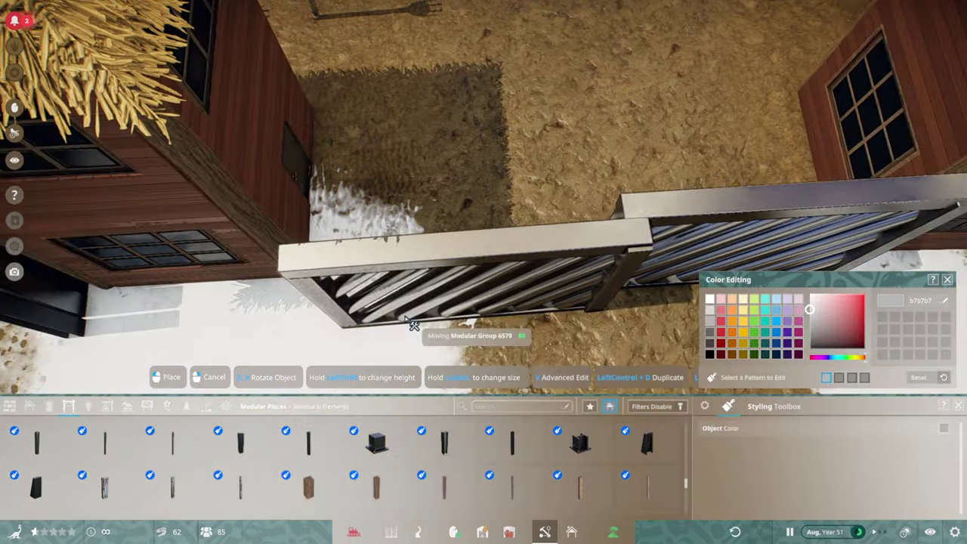
{"action": "scroll", "coordinate": [490, 316], "scroll_direction": "up", "scroll_amount": 3}
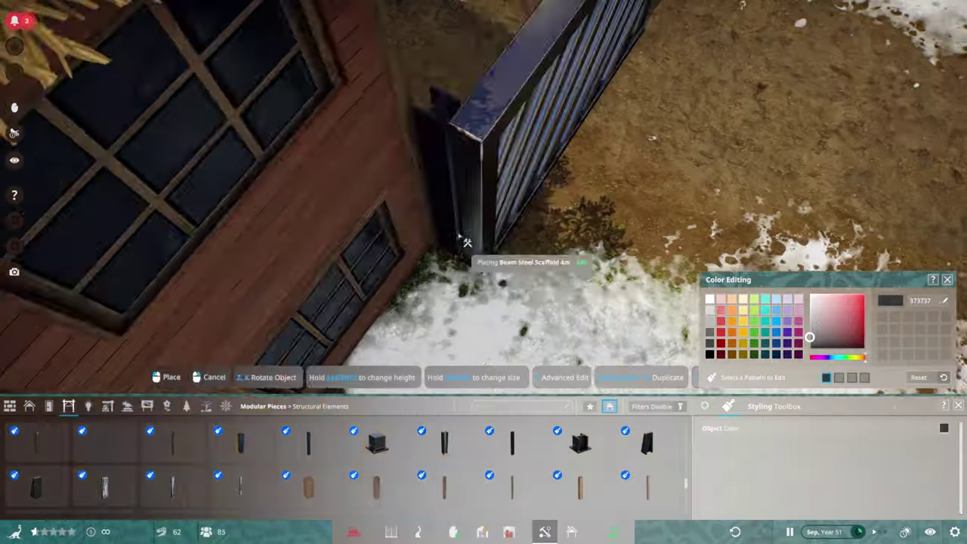
{"action": "left_click", "coordinate": [467, 242]}
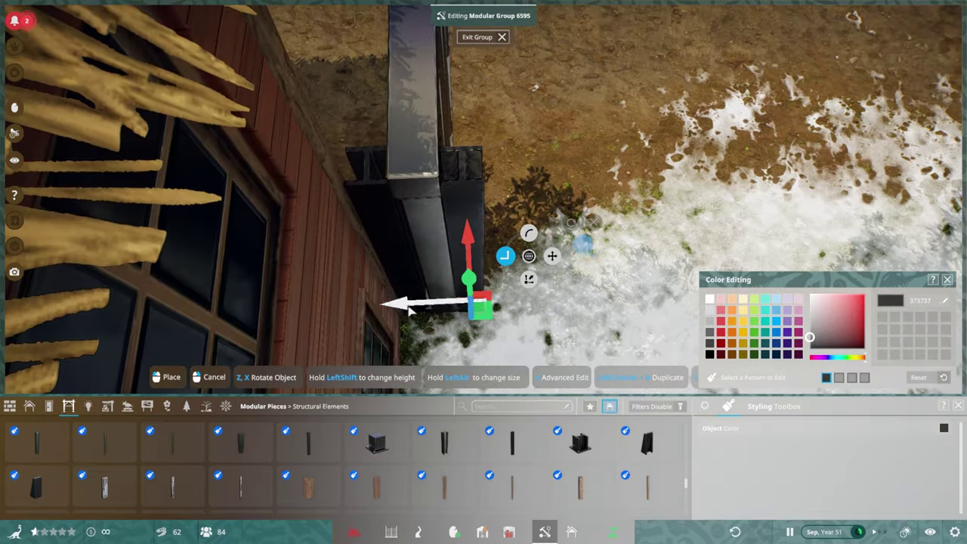
{"action": "left_click", "coordinate": [408, 310]}
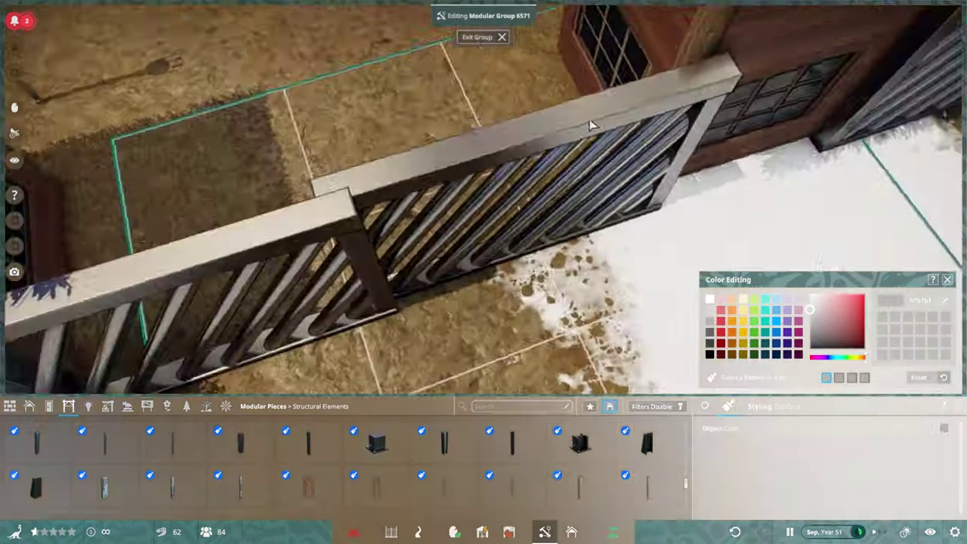
{"action": "left_click", "coordinate": [591, 126]}
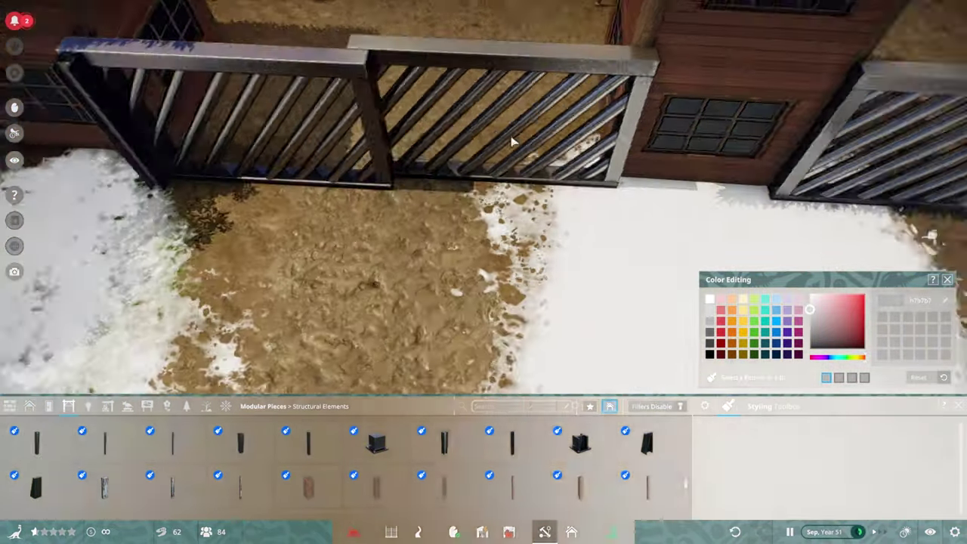
{"action": "key", "text": "ctrl+d"}
{"action": "key", "text": "q"}
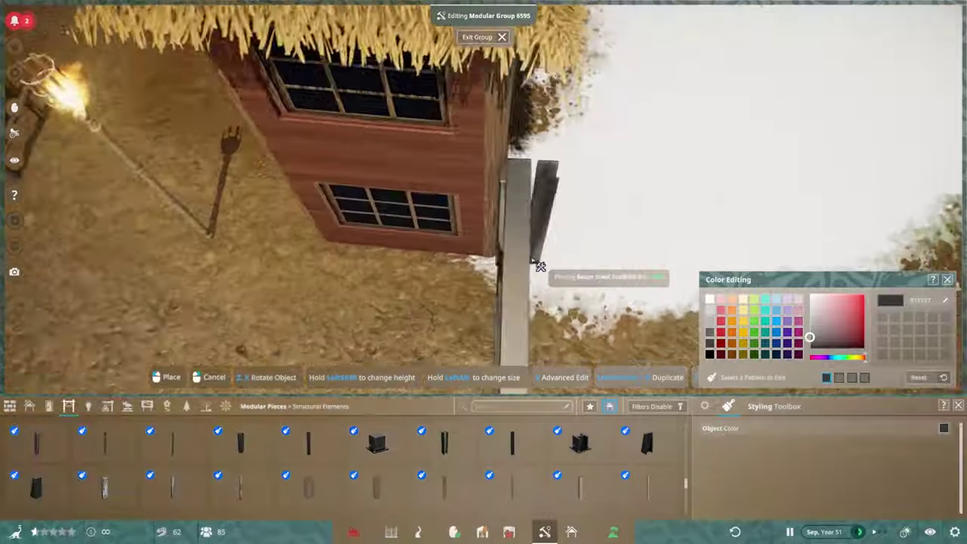
{"action": "scroll", "coordinate": [495, 266], "scroll_direction": "down", "scroll_amount": 10}
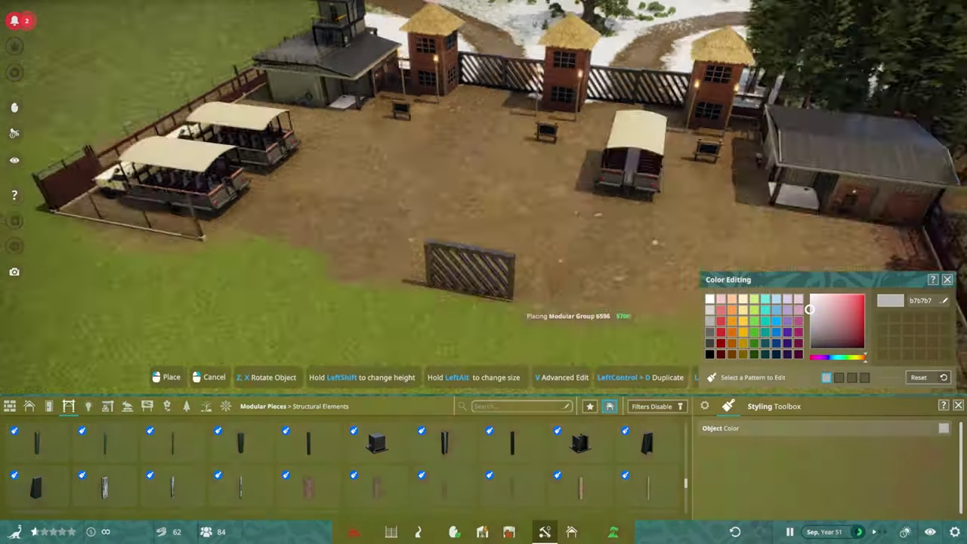
Duplicate the diagonal-bar gate and set the copy beside the first to form a double gate.
{"action": "key", "text": "Escape"}
{"action": "key", "text": "ctrl+d"}
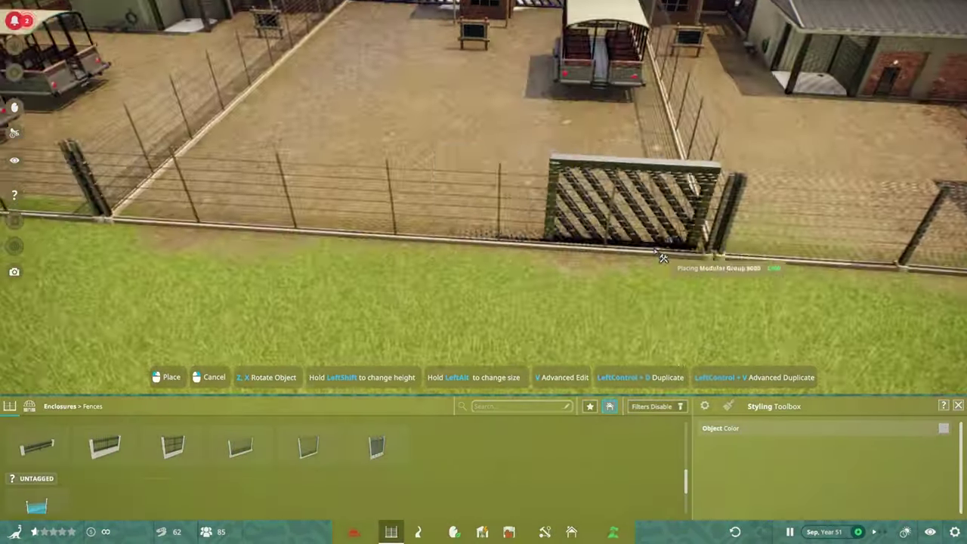
{"action": "left_click", "coordinate": [637, 323]}
{"action": "key", "text": "a"}
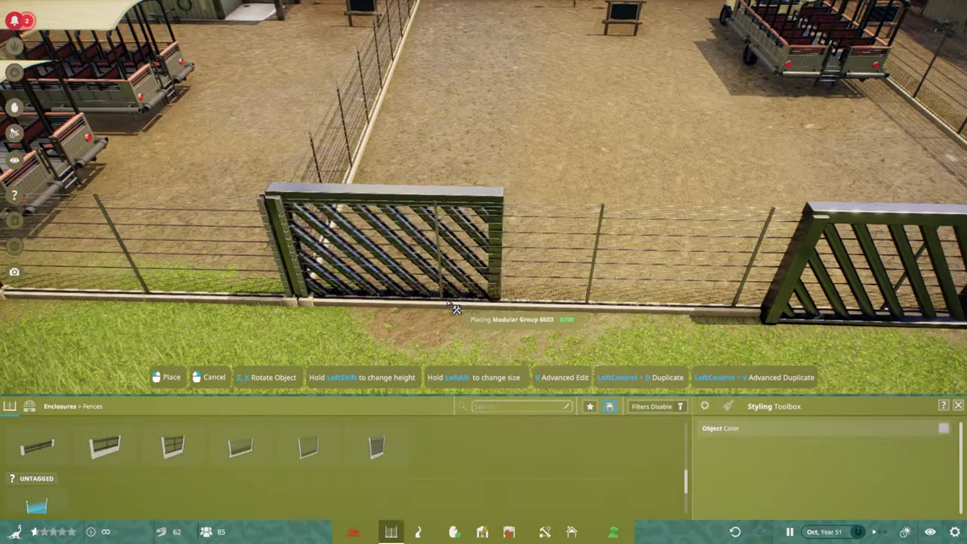
{"action": "key", "text": "Escape"}
{"action": "scroll", "coordinate": [649, 325], "scroll_direction": "down", "scroll_amount": 5}
{"action": "key", "text": "w"}
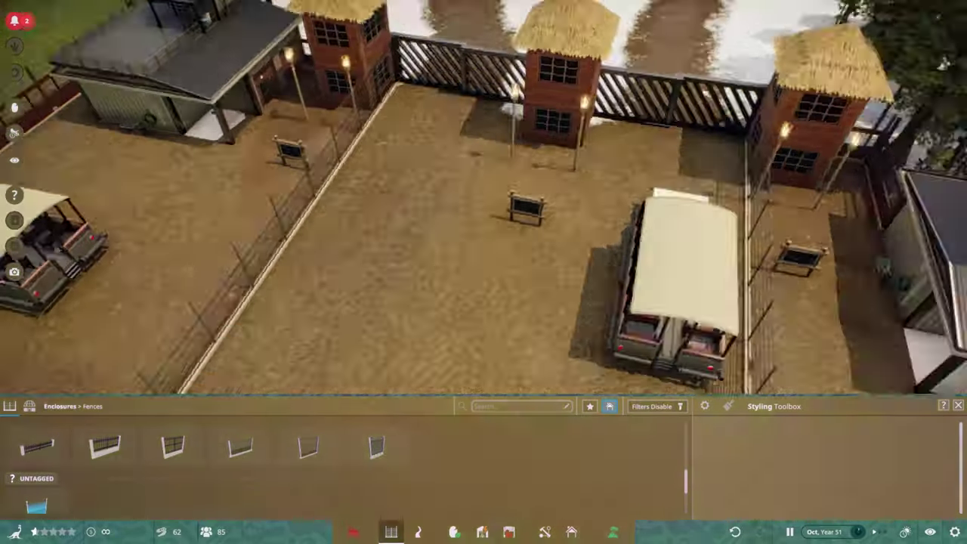
{"action": "scroll", "coordinate": [484, 226], "scroll_direction": "up", "scroll_amount": 4}
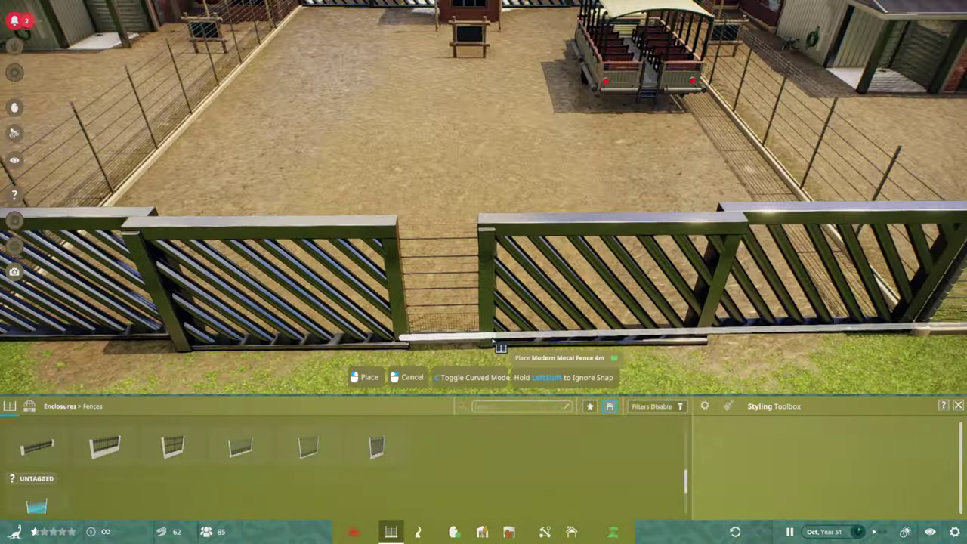
{"action": "key", "text": "Escape"}
{"action": "scroll", "coordinate": [498, 344], "scroll_direction": "down", "scroll_amount": 3}
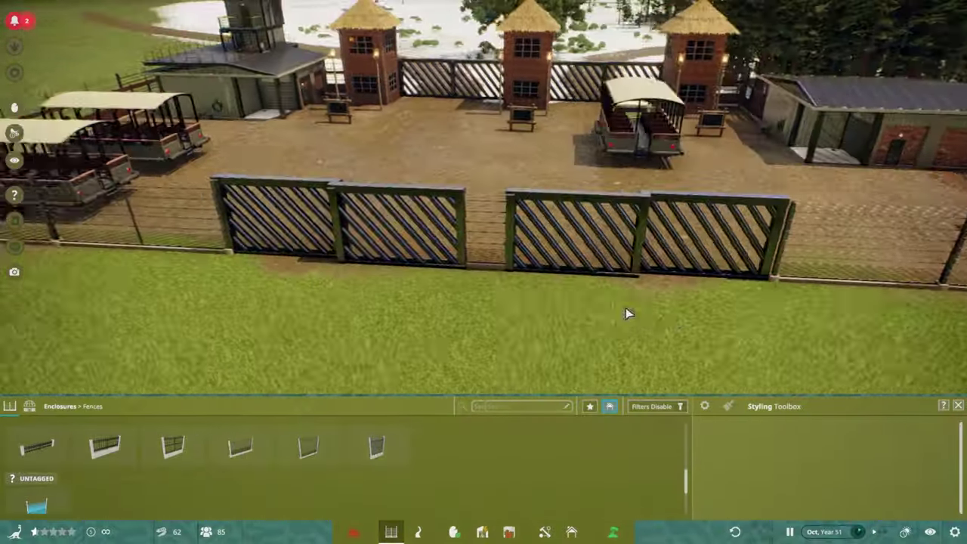
{"action": "scroll", "coordinate": [626, 307], "scroll_direction": "up", "scroll_amount": 2}
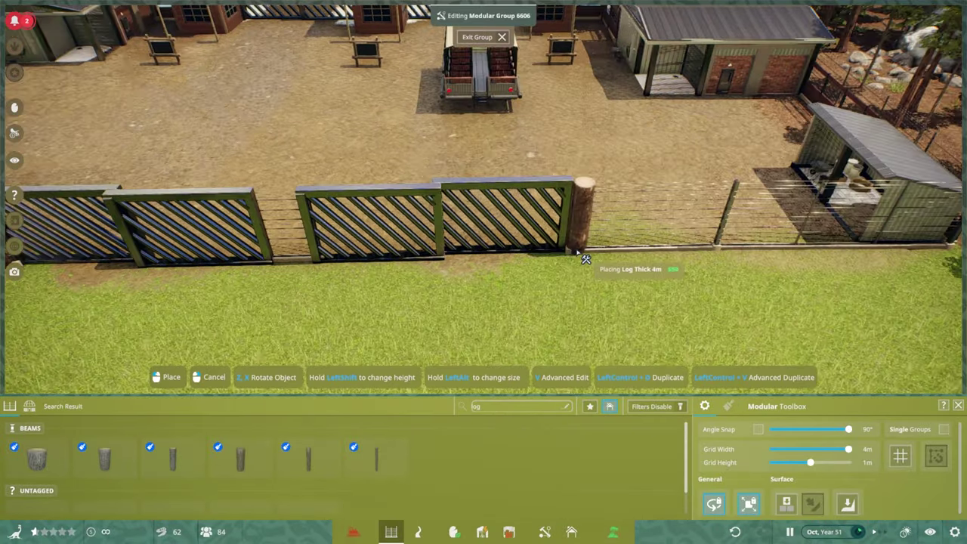
Stand a Log Thick 4m post at each end of the gates, then pick the Sunshade Square.
{"action": "left_click", "coordinate": [584, 256]}
{"action": "left_click", "coordinate": [638, 130]}
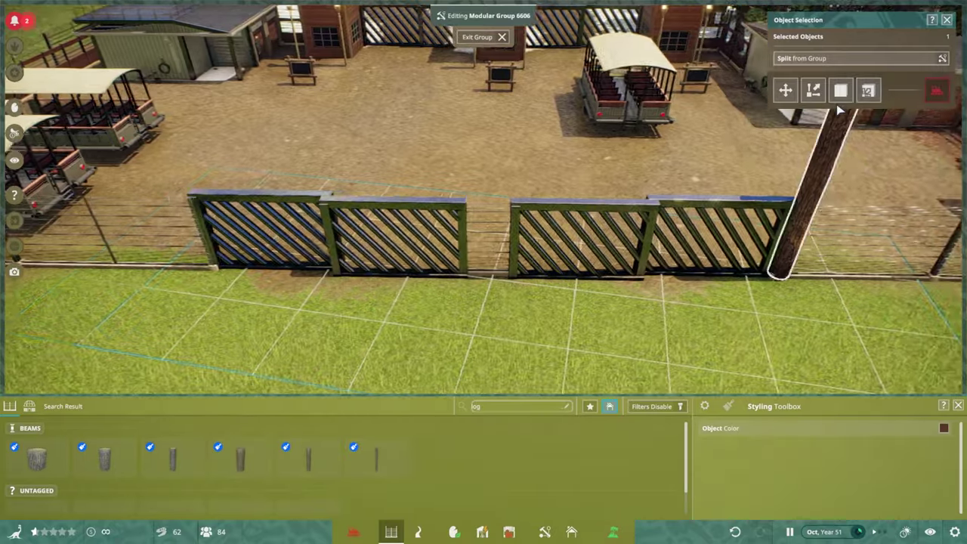
{"action": "key", "text": "ctrl+d"}
{"action": "left_click", "coordinate": [449, 274]}
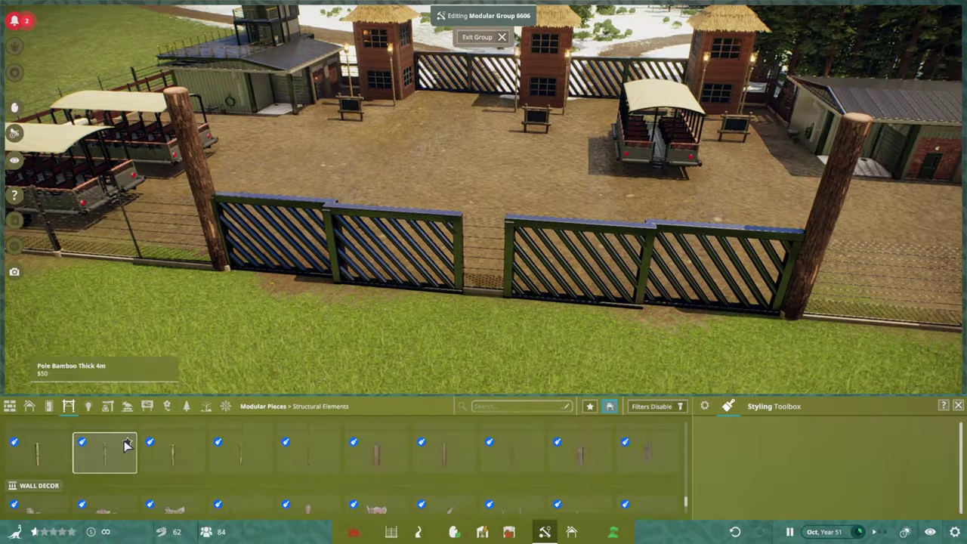
{"action": "left_click", "coordinate": [107, 406]}
{"action": "left_click", "coordinate": [161, 463]}
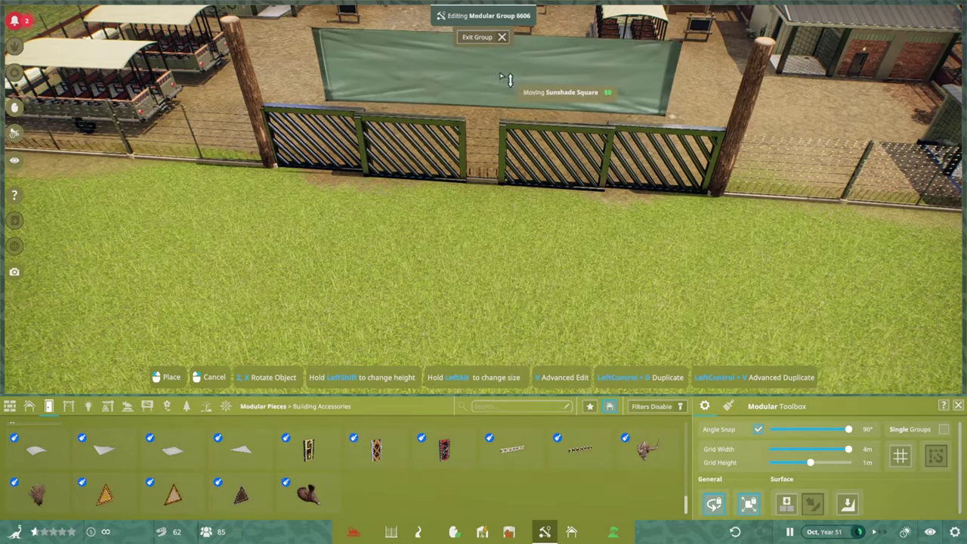
Place the Sunshade Square as a banner above the gates between the log posts.
{"action": "key", "text": "v"}
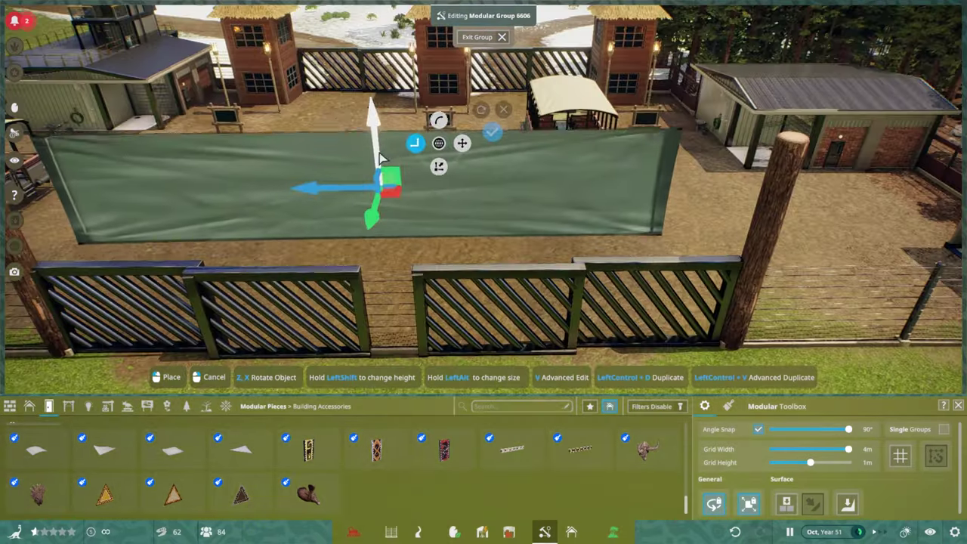
{"action": "left_click", "coordinate": [381, 151]}
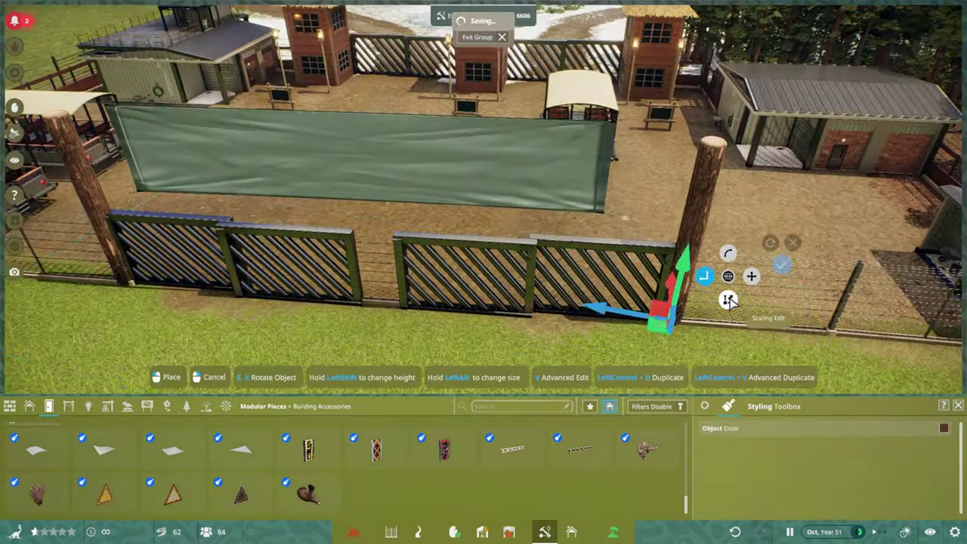
{"action": "key", "text": "v"}
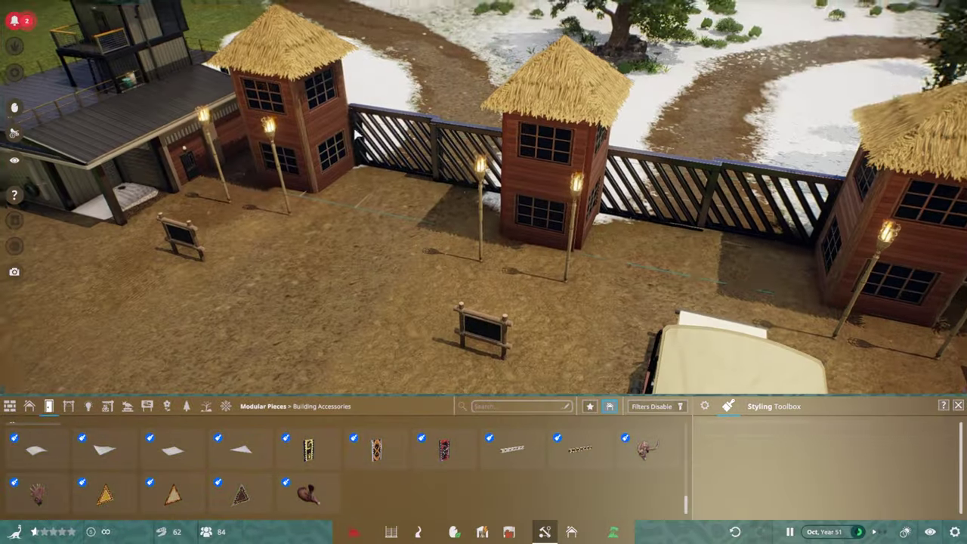
{"action": "left_click", "coordinate": [538, 270]}
{"action": "key", "text": "e"}
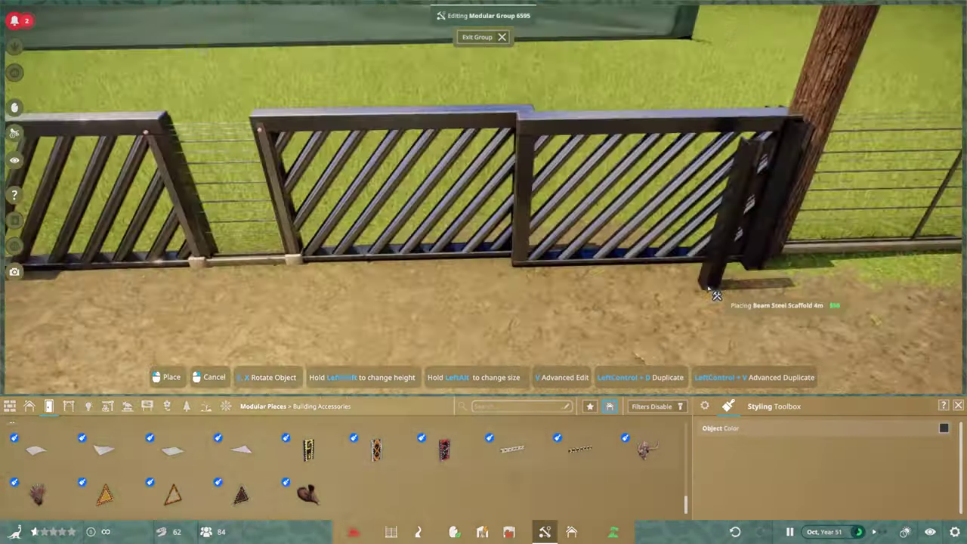
{"action": "scroll", "coordinate": [574, 302], "scroll_direction": "up", "scroll_amount": 2}
{"action": "key", "text": "q"}
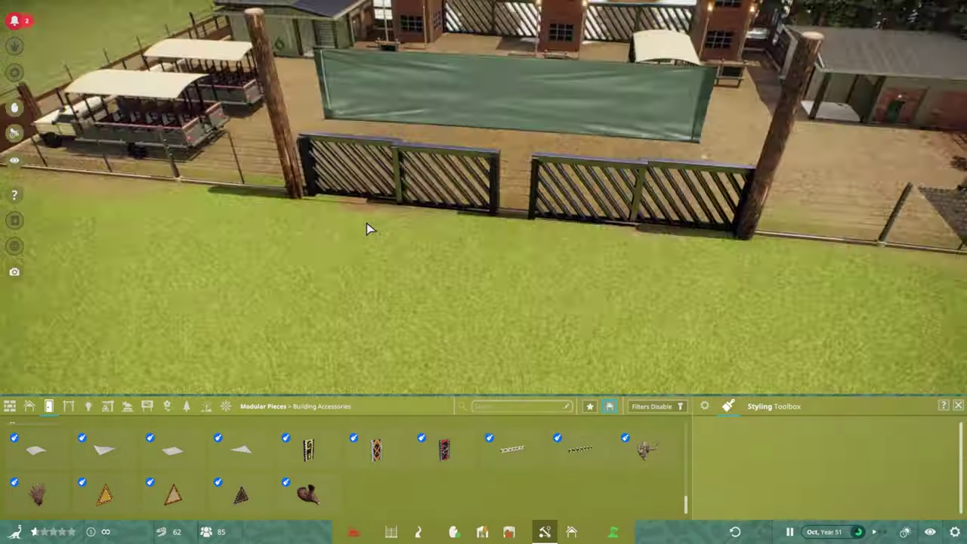
Recolour the sunshade banner red in Styling.
{"action": "left_click", "coordinate": [582, 127]}
{"action": "key", "text": "Escape"}
{"action": "scroll", "coordinate": [756, 227], "scroll_direction": "down", "scroll_amount": 4}
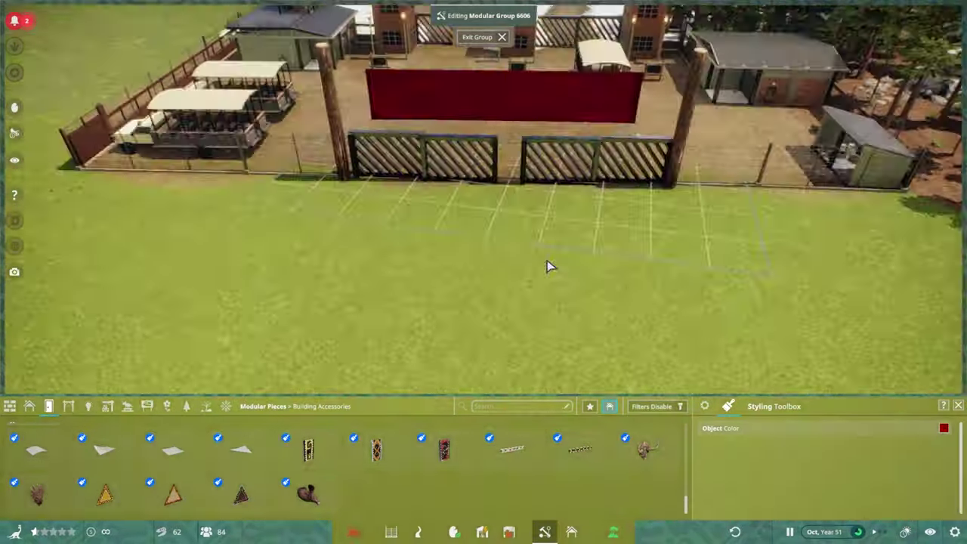
{"action": "scroll", "coordinate": [547, 265], "scroll_direction": "up", "scroll_amount": 3}
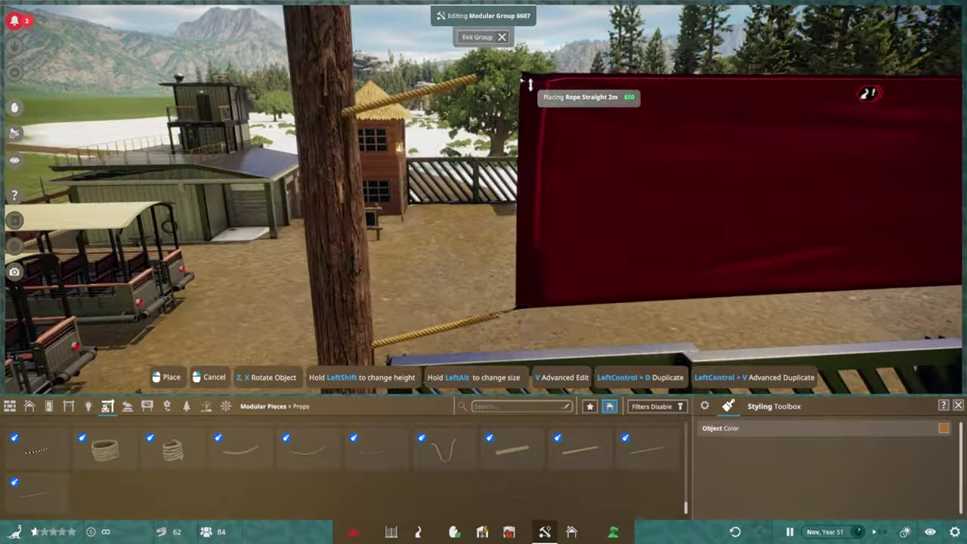
{"action": "scroll", "coordinate": [532, 189], "scroll_direction": "down", "scroll_amount": 3}
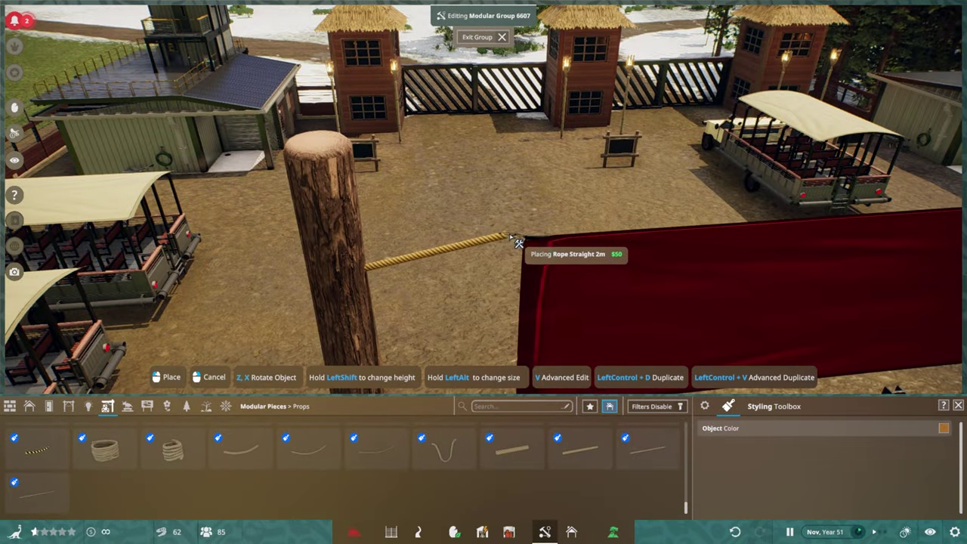
{"action": "scroll", "coordinate": [518, 242], "scroll_direction": "up", "scroll_amount": 3}
{"action": "scroll", "coordinate": [529, 227], "scroll_direction": "down", "scroll_amount": 4}
{"action": "scroll", "coordinate": [383, 404], "scroll_direction": "up", "scroll_amount": 2}
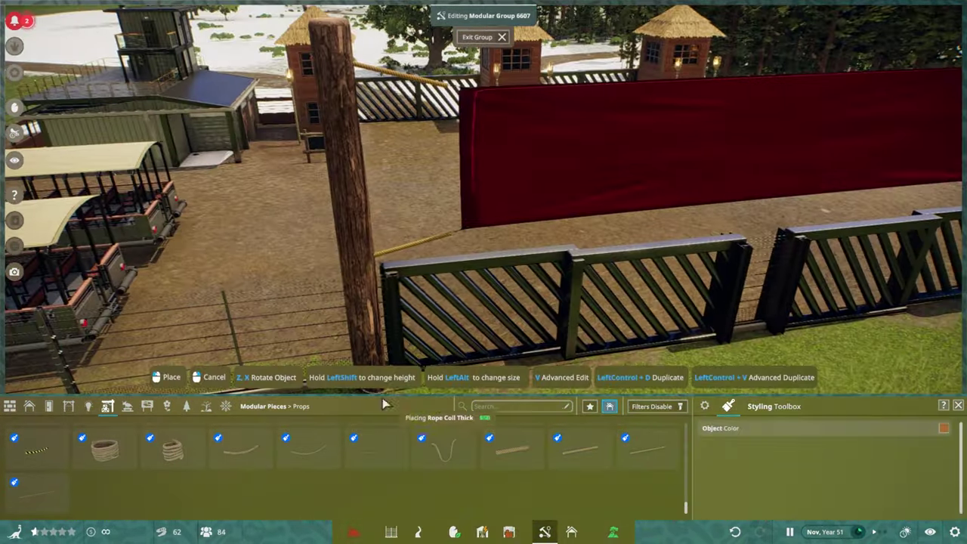
Tie the banner to the post with Rope Straight 2m pieces and Rope Coil Thick wraps.
{"action": "key", "text": "q"}
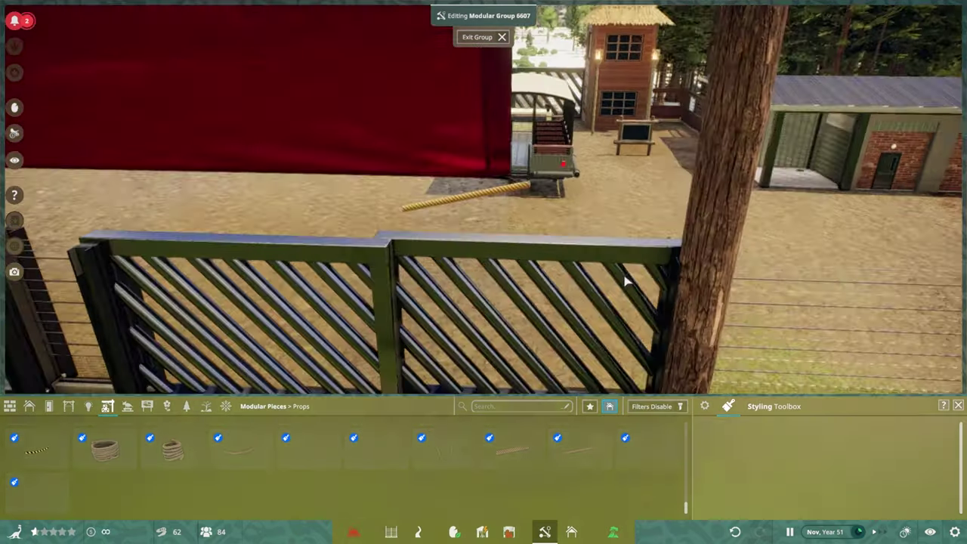
{"action": "key", "text": "v"}
{"action": "key", "text": "q"}
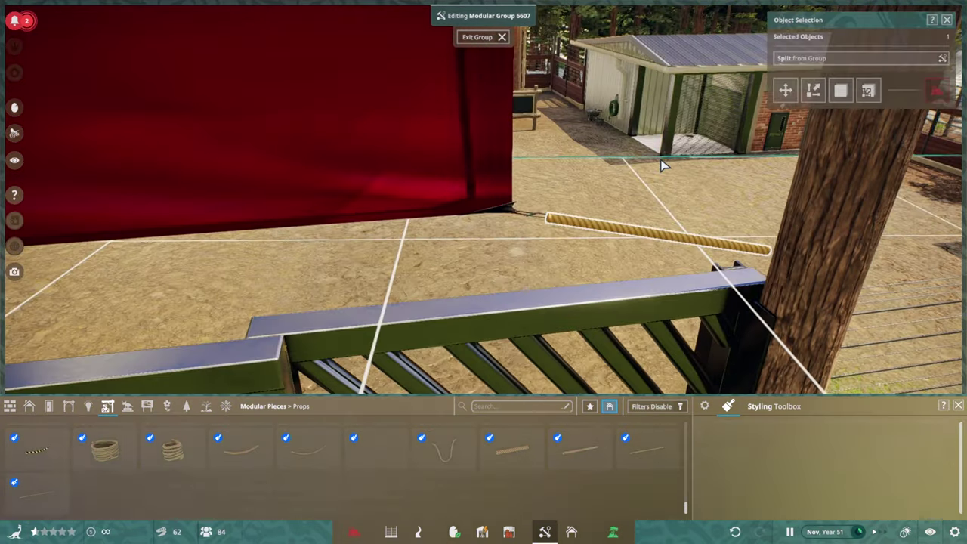
{"action": "key", "text": "q"}
{"action": "key", "text": "v"}
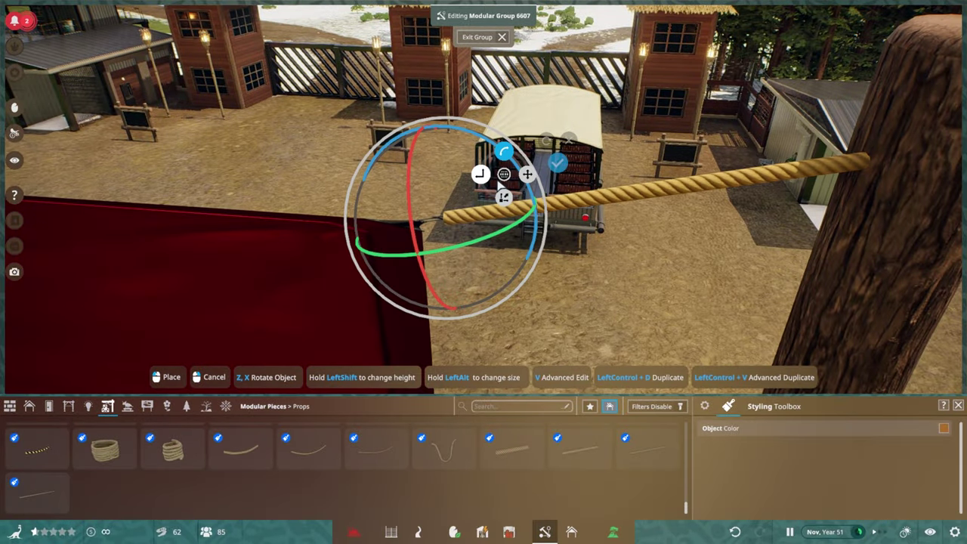
{"action": "key", "text": "q"}
{"action": "key", "text": "v"}
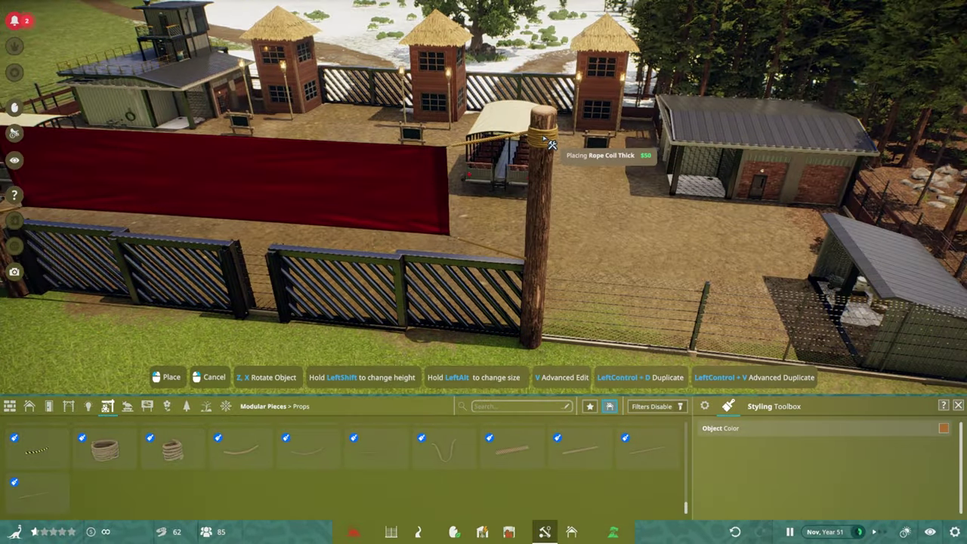
{"action": "key", "text": "Escape"}
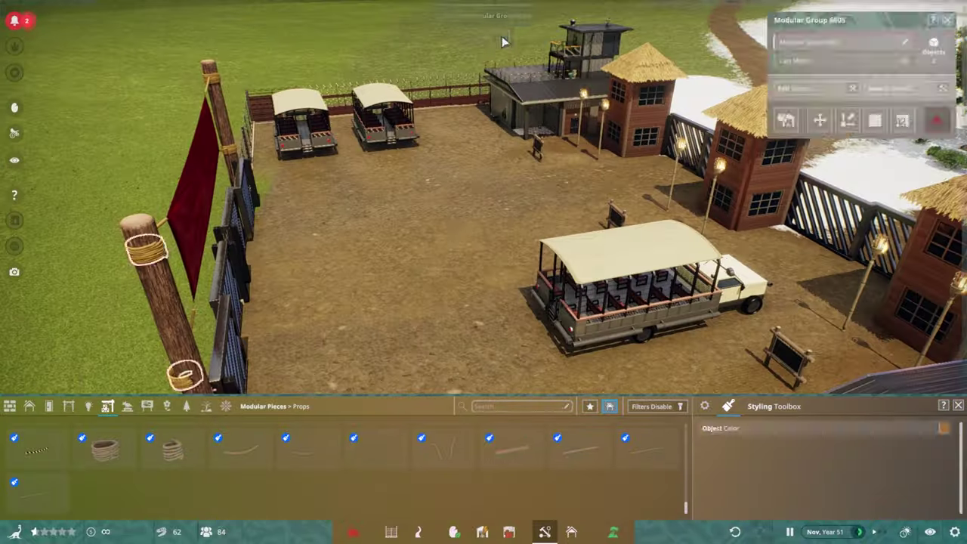
Finish editing the red banner group before adding the mammoth silhouette.
{"action": "key", "text": "Escape"}
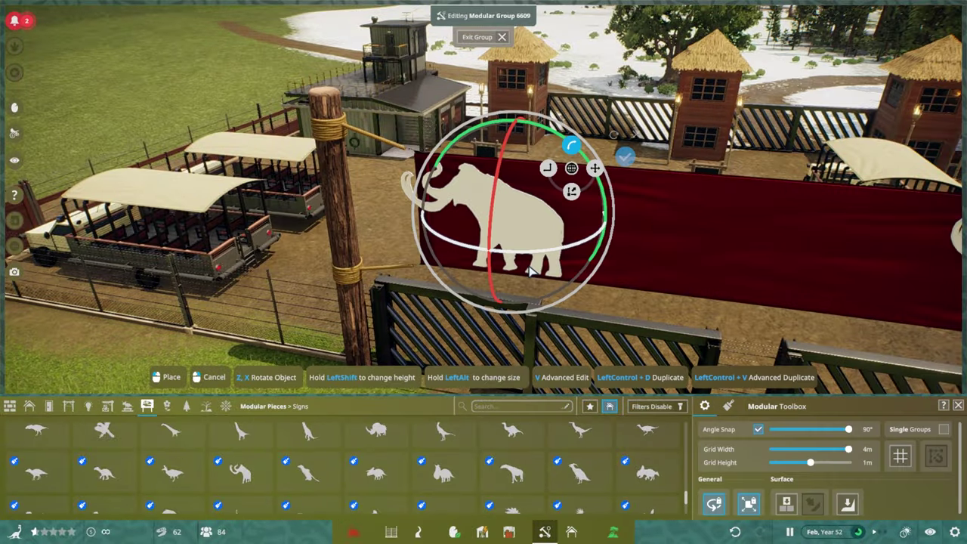